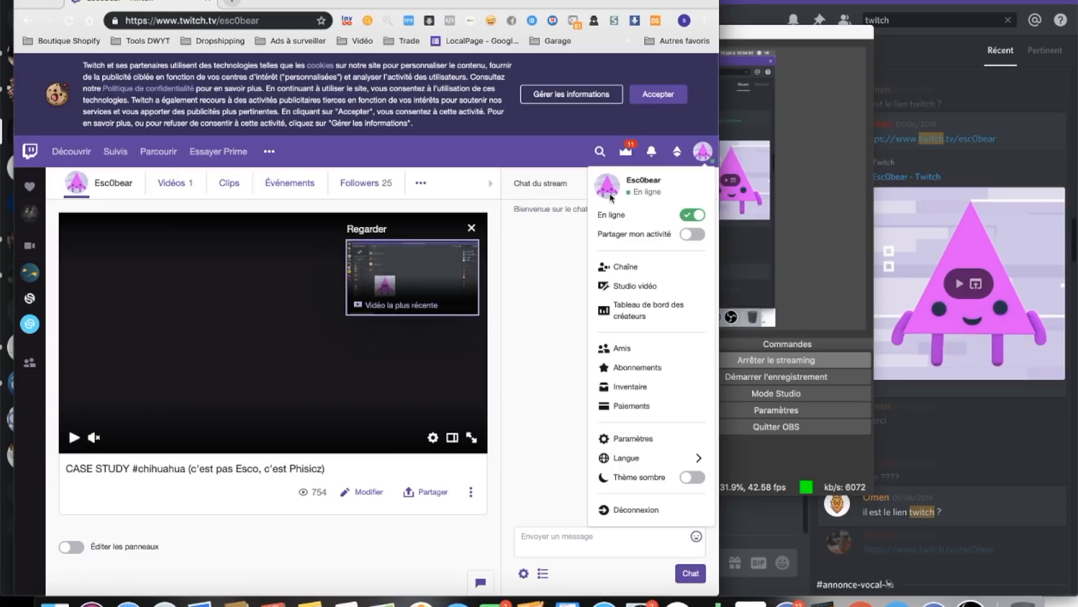
Step: Open the Twitch account settings, look over the profile settings, and go to the channel and videos settings
click(633, 438)
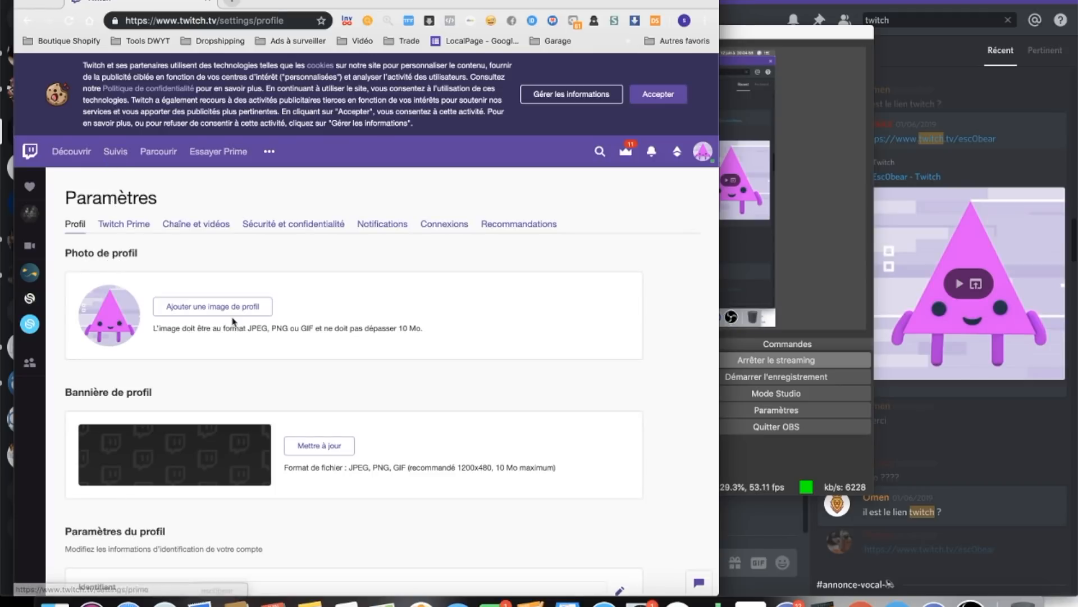
scroll(268, 355, down, 5)
scroll(268, 355, up, 5)
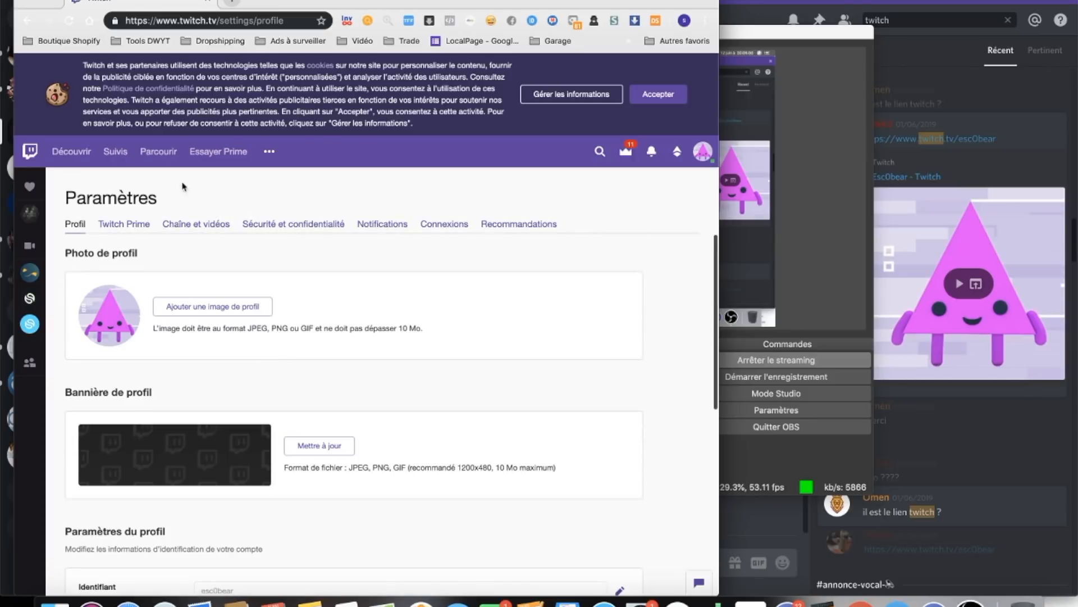
click(174, 222)
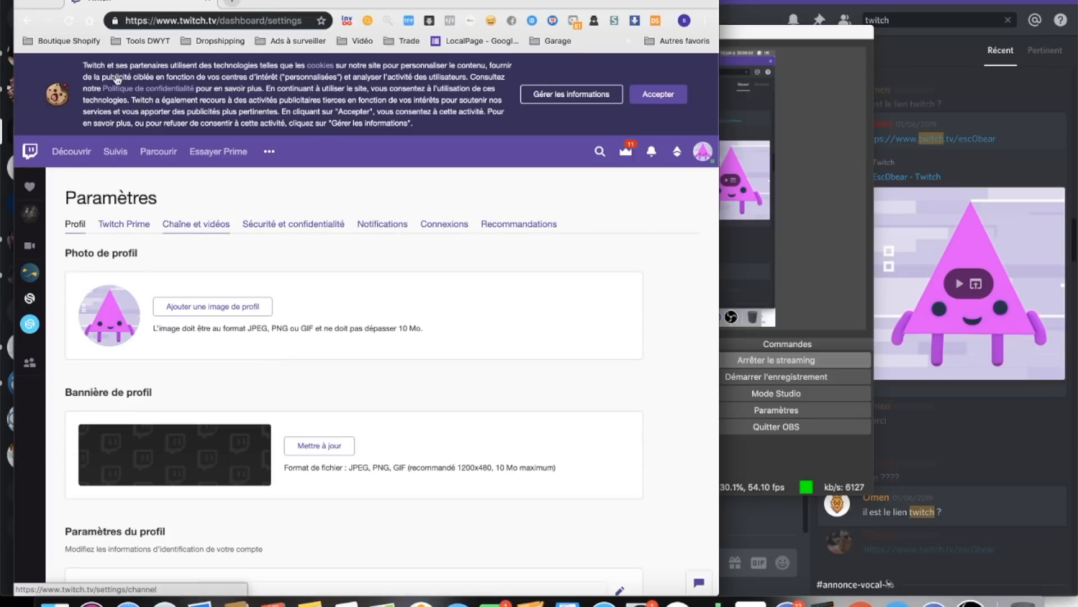
Step: Switch to Discord to view the voice channel's members, and check the live stream and microphone level in OBS
click(28, 2)
click(458, 558)
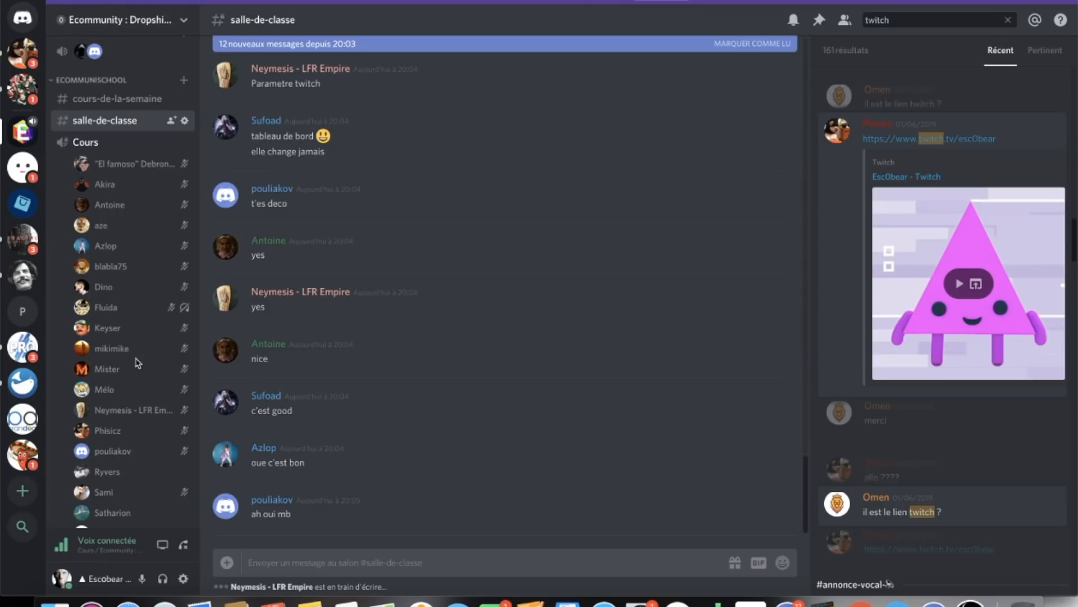
scroll(137, 363, down, 3)
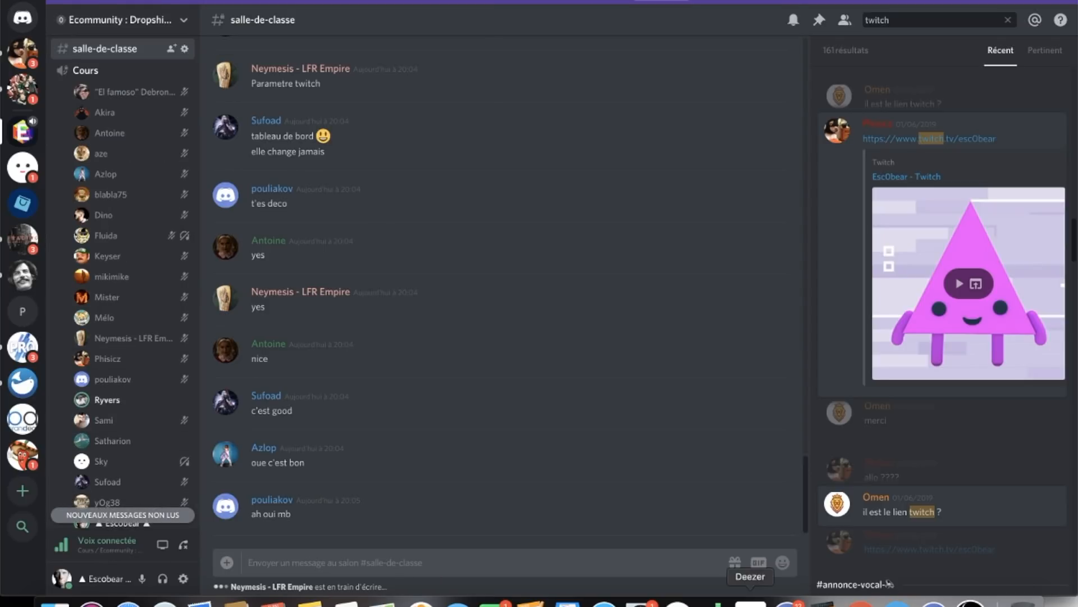
click(970, 602)
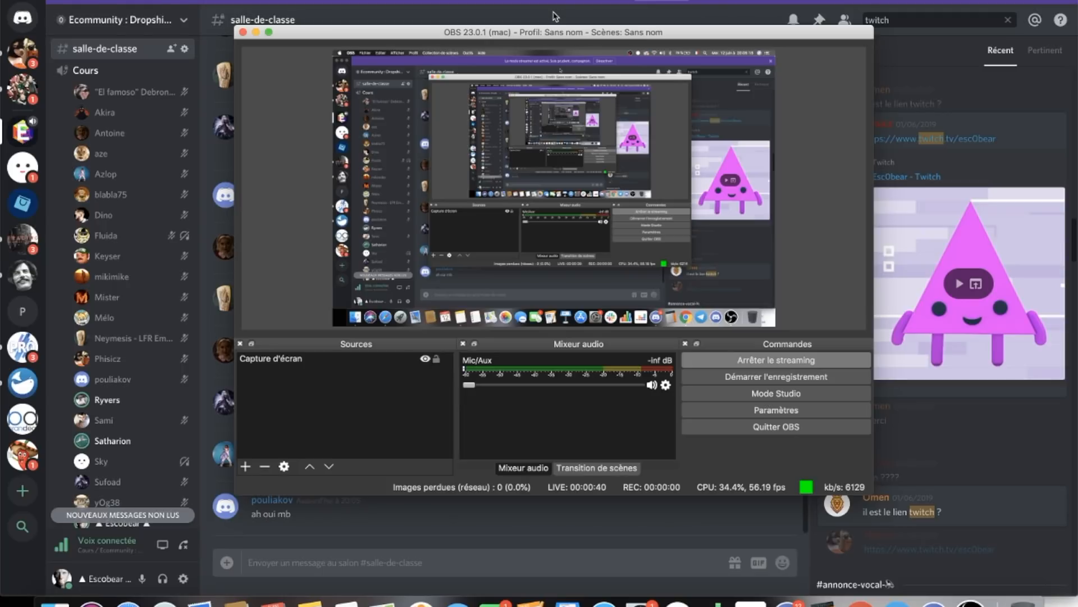
key(XF86AudioRaiseVolume)
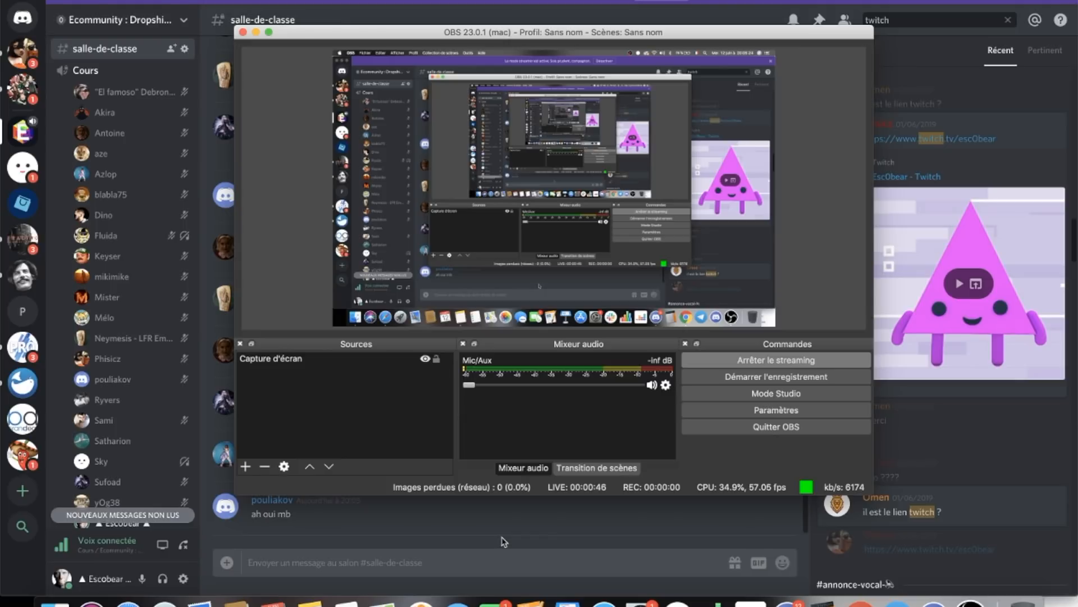
click(504, 541)
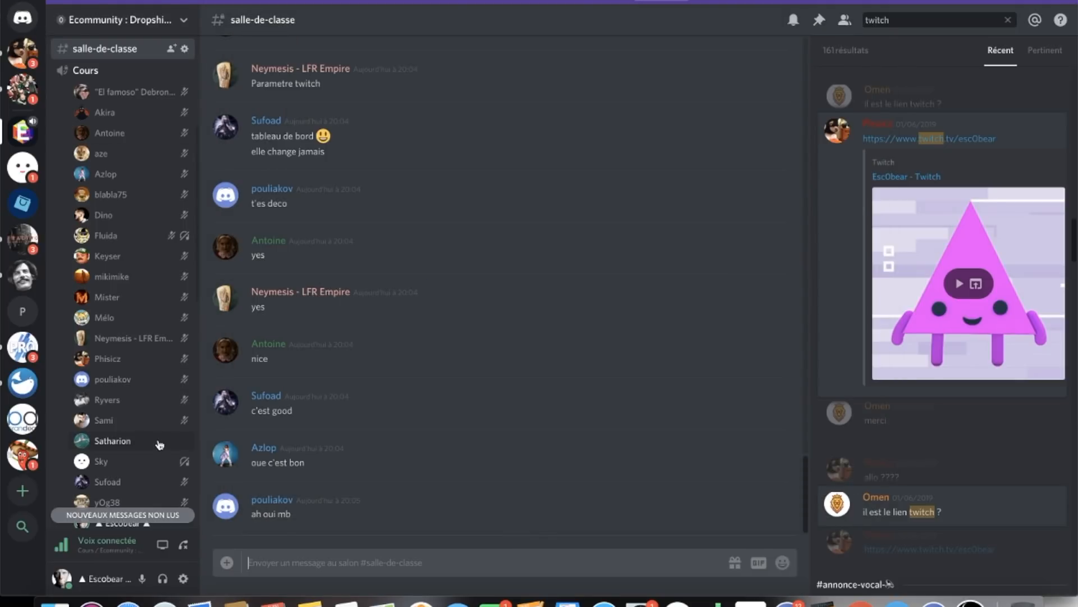
Step: Copy the Twitch channel link from the earlier message and post it again in the salle-de-classe channel
scroll(436, 472, up, 10)
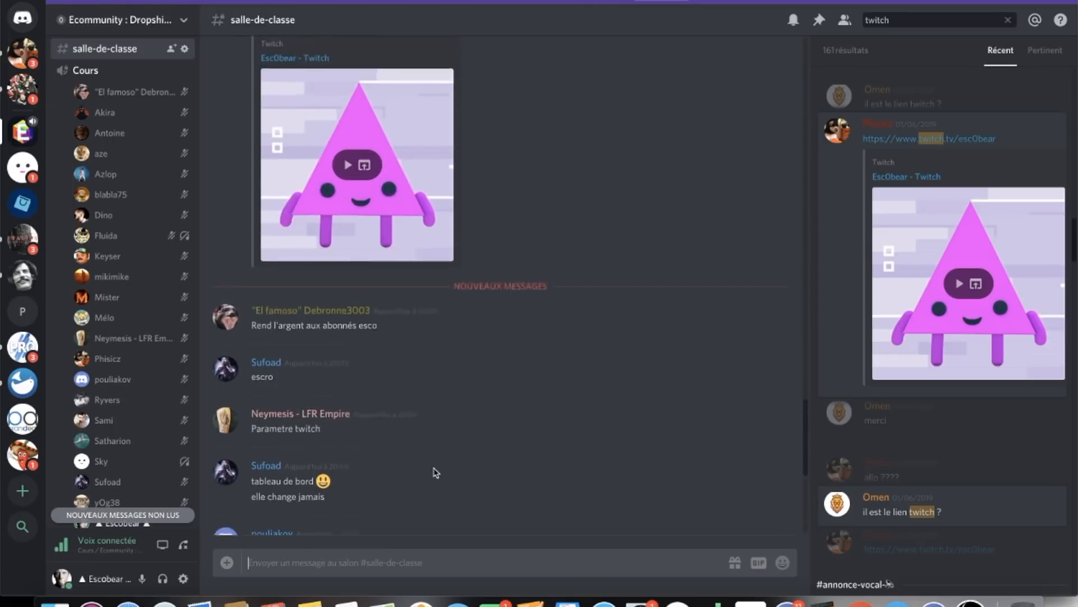
drag(405, 242, 252, 245)
key(super+c)
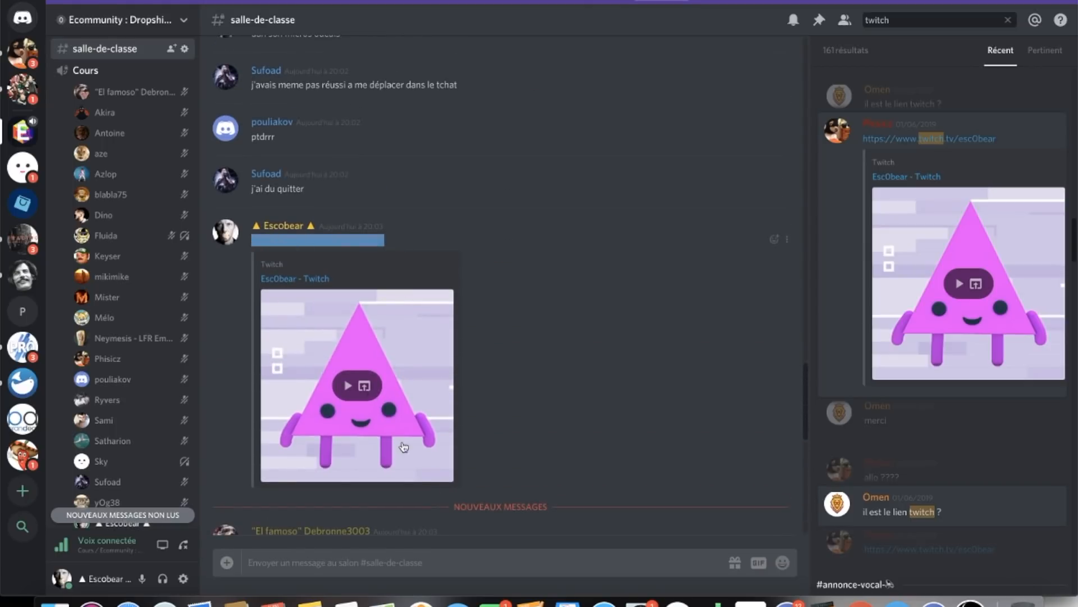
scroll(403, 448, down, 15)
click(313, 570)
key(super+v)
key(Return)
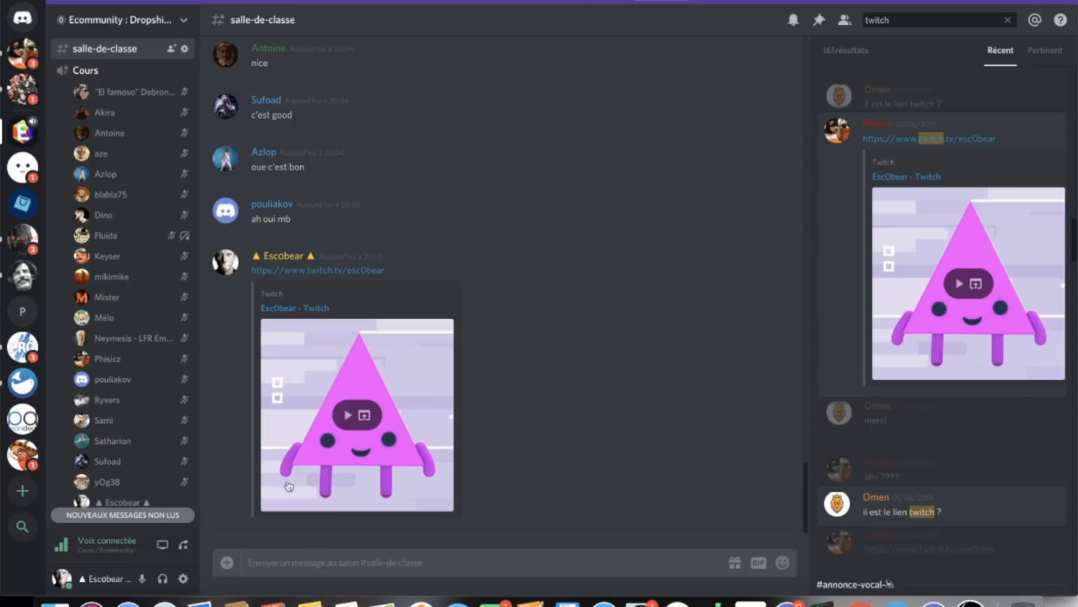
Step: Switch to OBS and raise the Mic/Aux volume to 0.0 dB in the audio mixer
scroll(139, 445, down, 3)
scroll(139, 447, up, 2)
scroll(139, 446, up, 5)
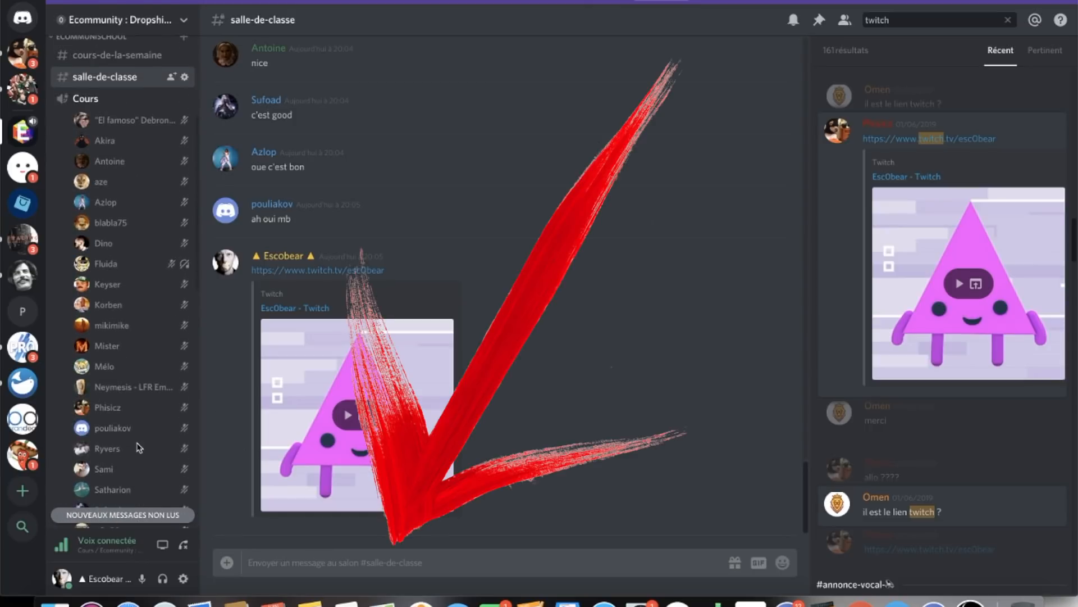
scroll(140, 445, down, 4)
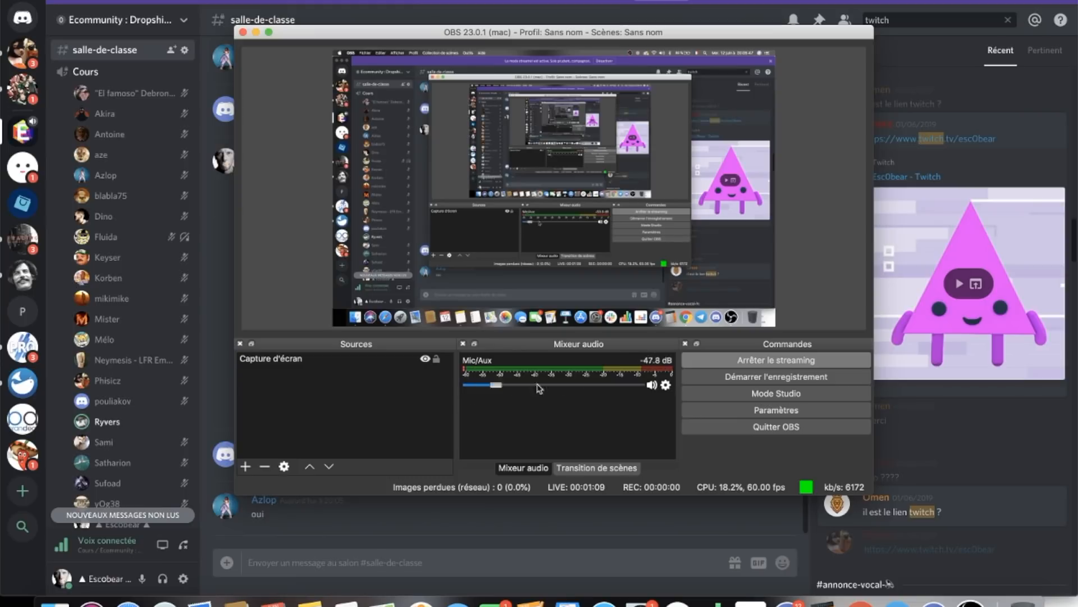
drag(489, 385, 643, 387)
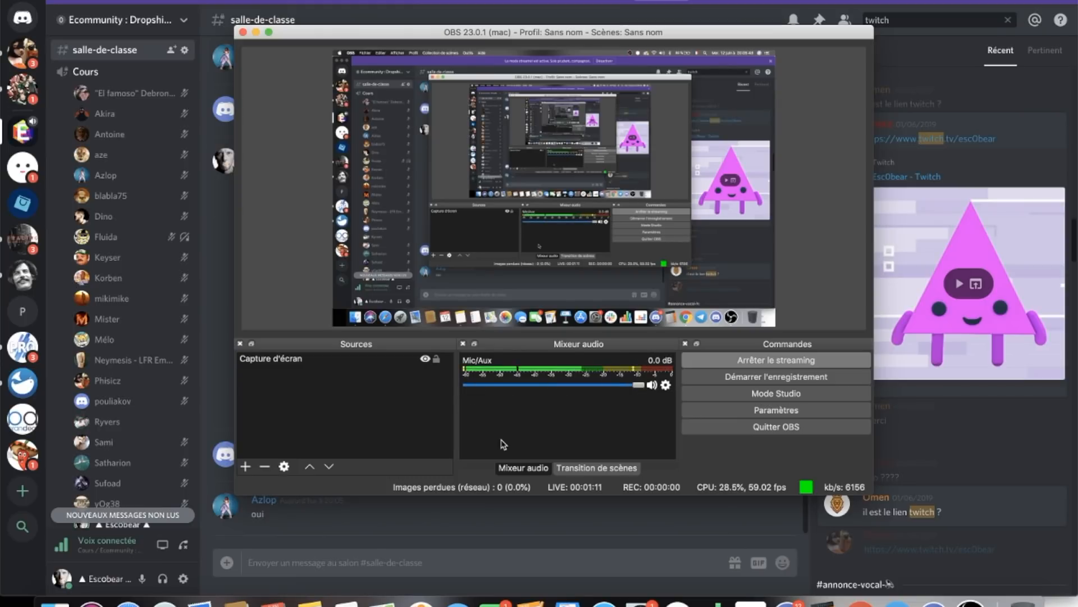
click(291, 535)
scroll(129, 475, down, 3)
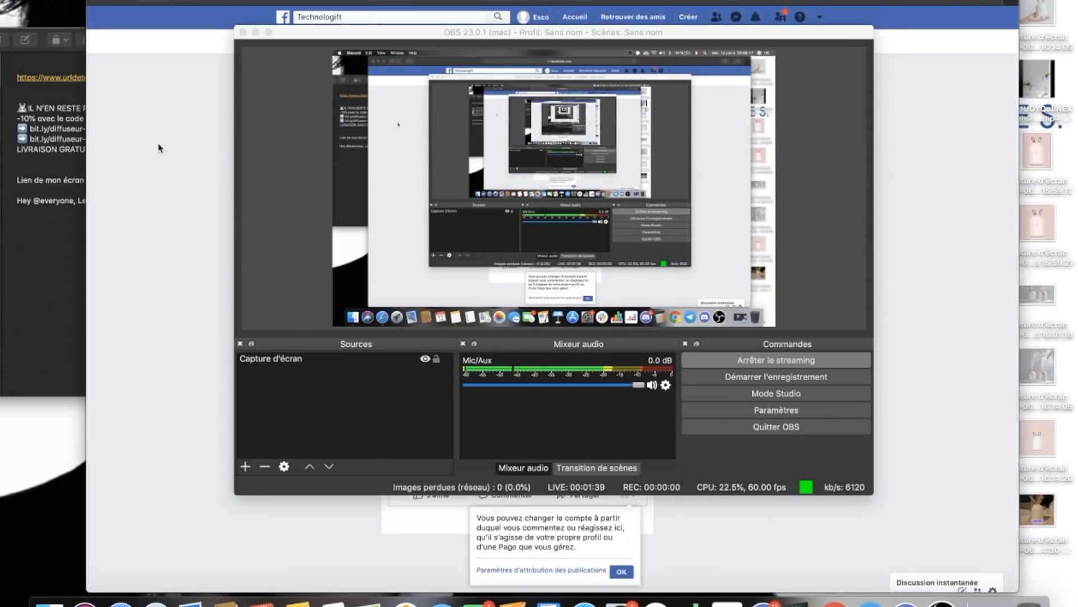
Step: Switch to the Technologift Facebook page and dismiss the advertising tip and the page advice section
click(160, 148)
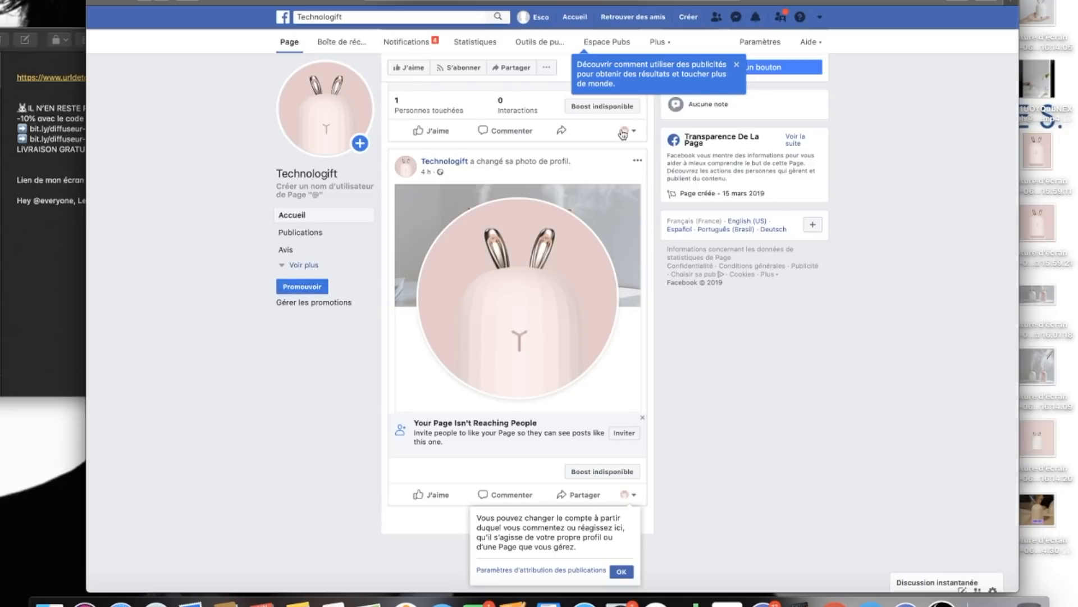
click(731, 79)
scroll(943, 209, up, 6)
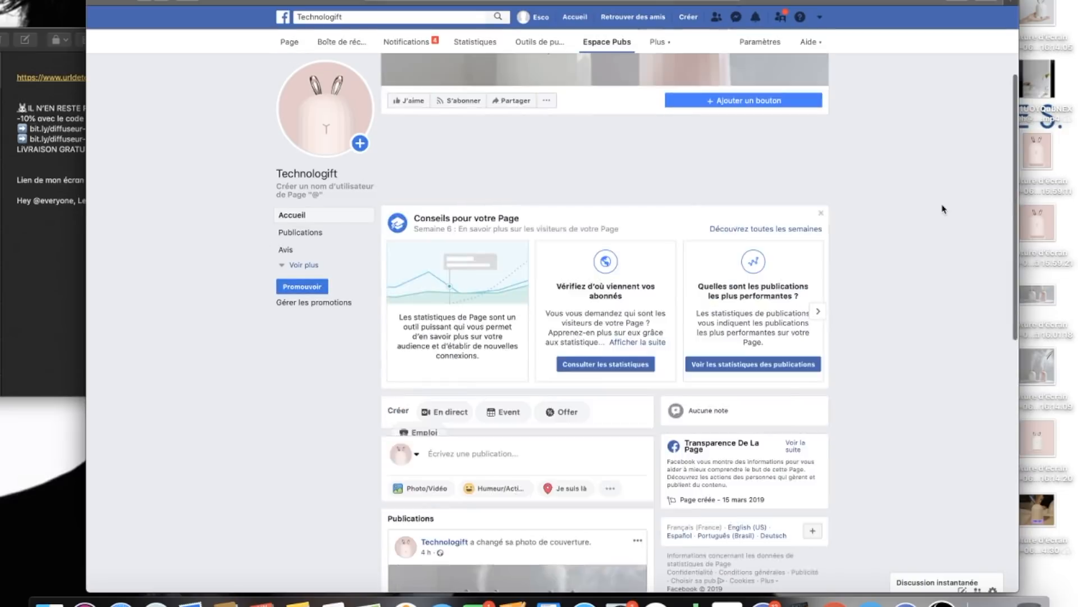
scroll(944, 209, down, 6)
scroll(944, 209, up, 6)
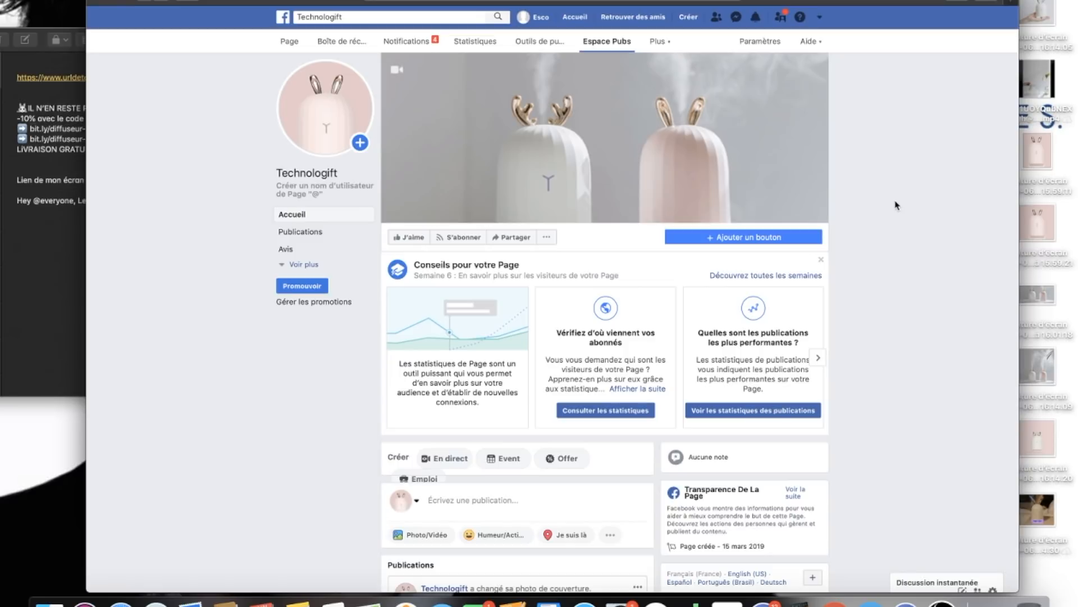
click(822, 259)
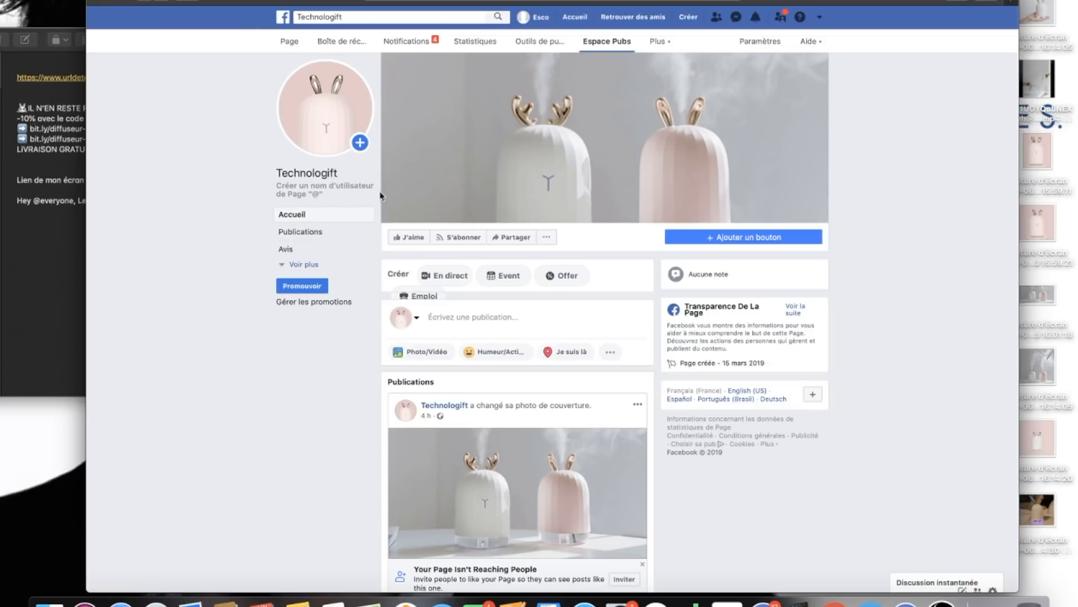
Step: Look over the Technologift page's publications, go to Facebook's advertising site, and start creating an ad
scroll(725, 270, down, 3)
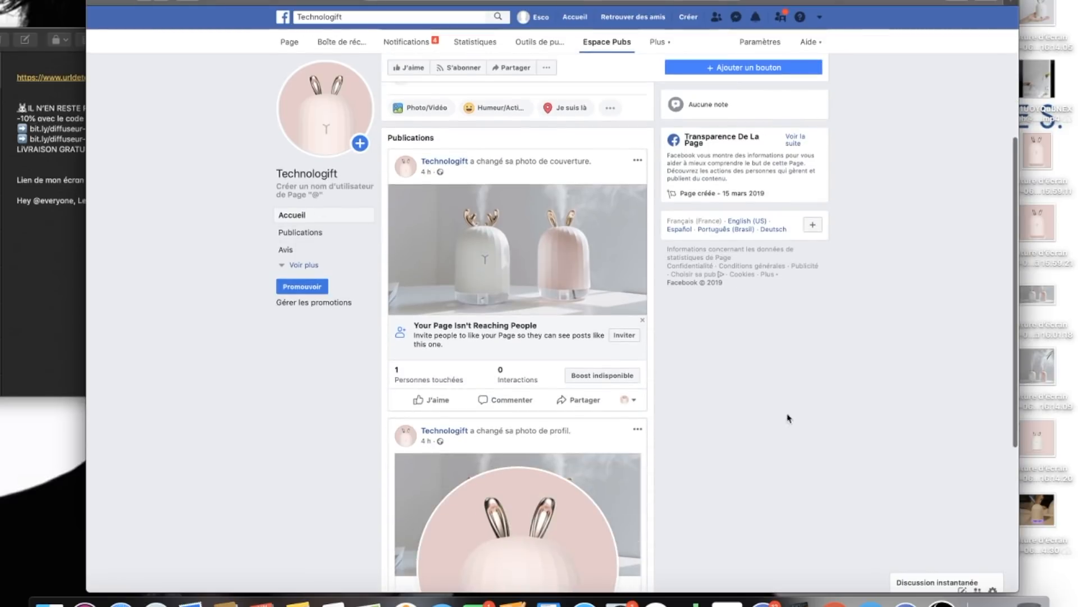
scroll(802, 456, up, 3)
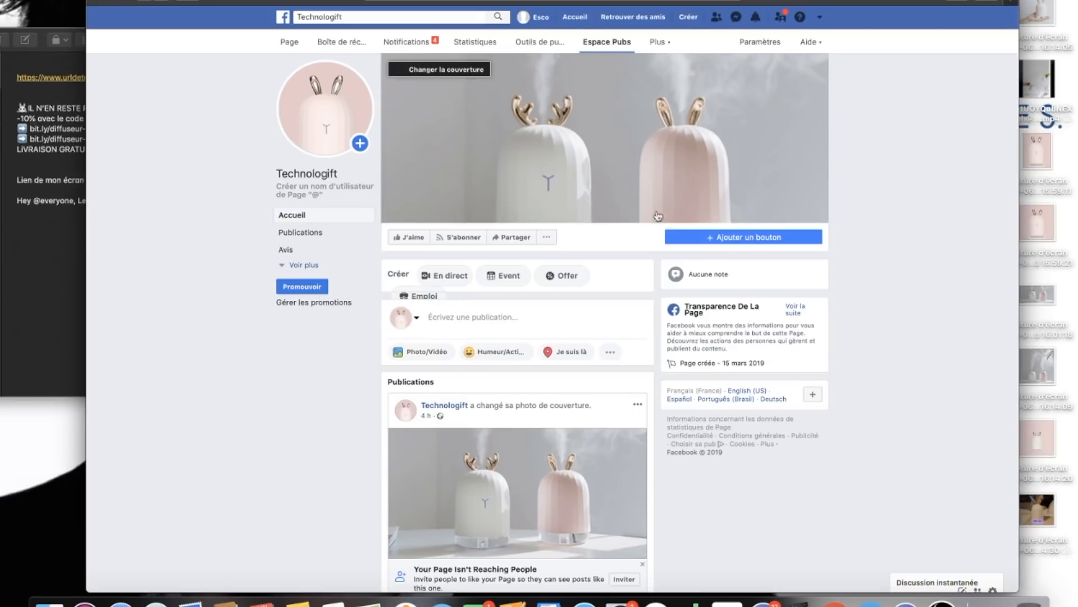
scroll(972, 253, down, 3)
scroll(972, 255, down, 5)
scroll(955, 225, up, 8)
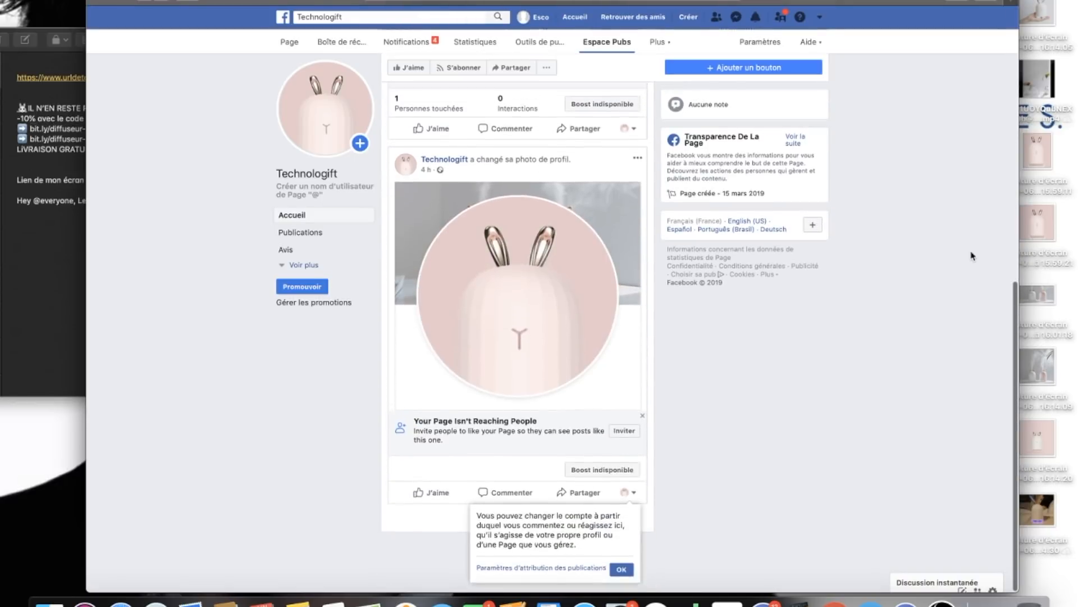
click(820, 17)
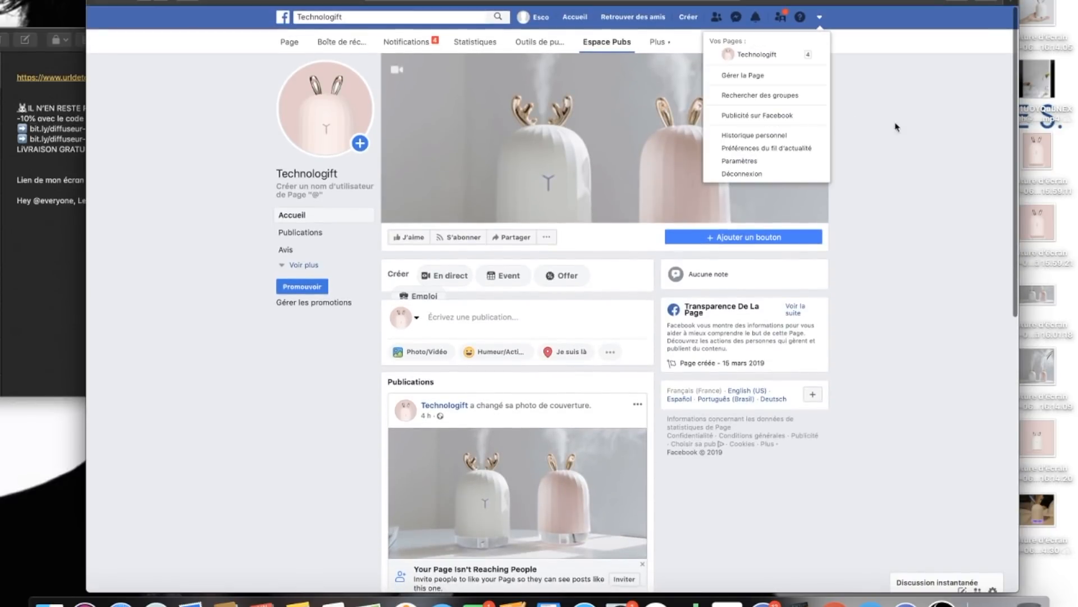
click(747, 117)
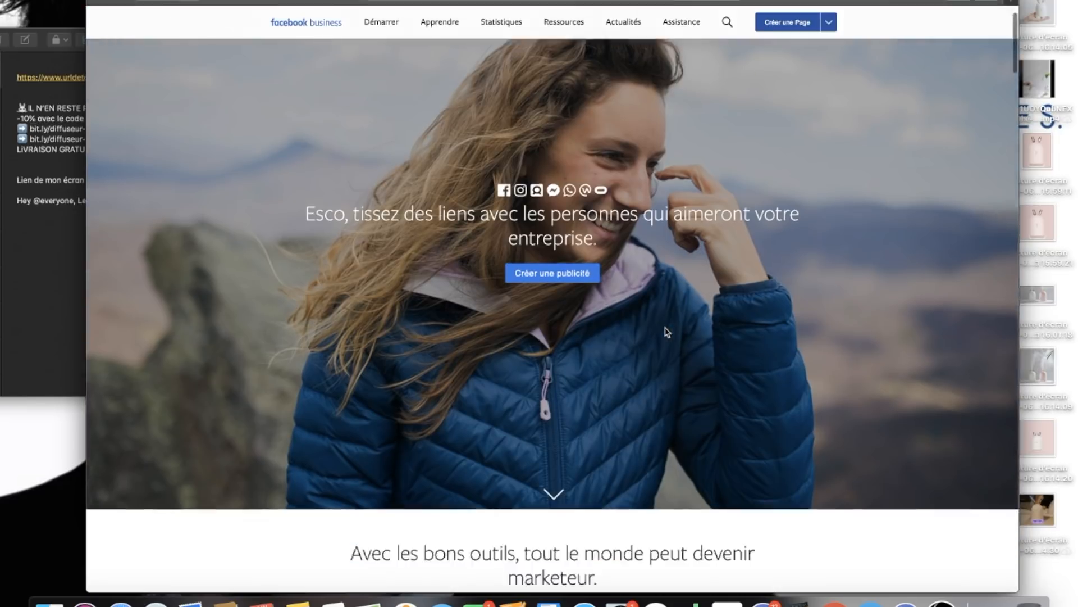
scroll(667, 333, down, 5)
scroll(667, 332, up, 5)
click(573, 258)
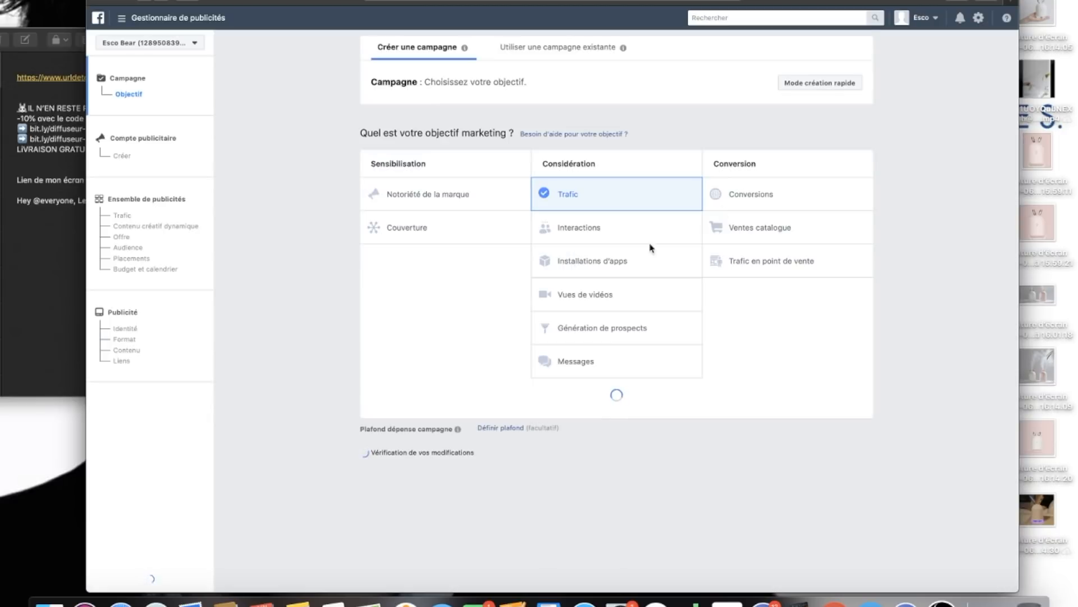
Step: Choose the Conversions objective, name the campaign "WC Diffuseur", and accept the ad account setup with France, Euro and Europe/Paris
click(753, 195)
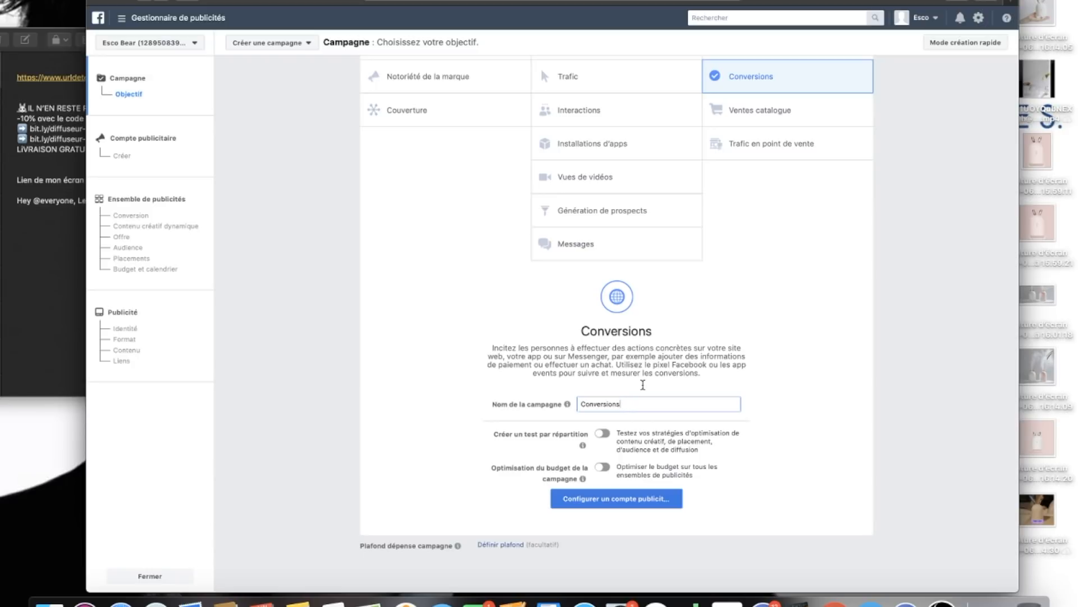
key(super+a)
text(WC)
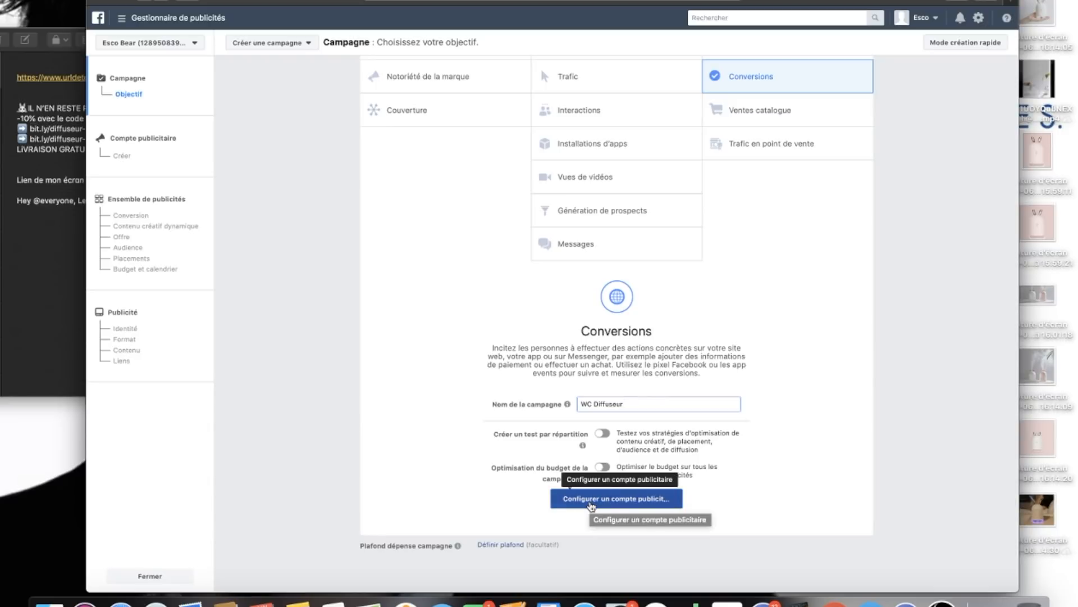
click(591, 504)
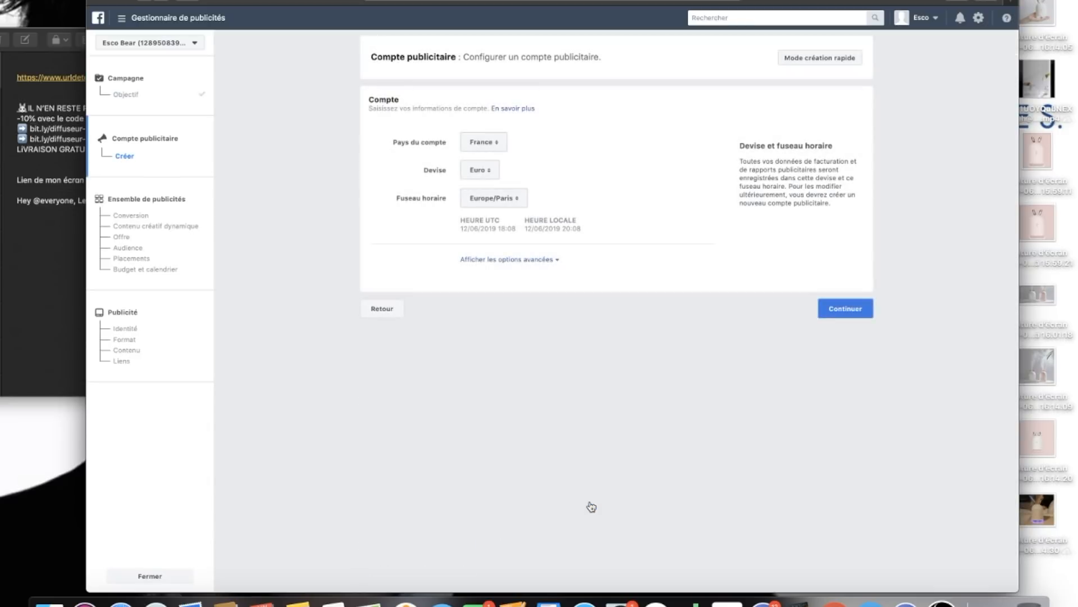
click(852, 310)
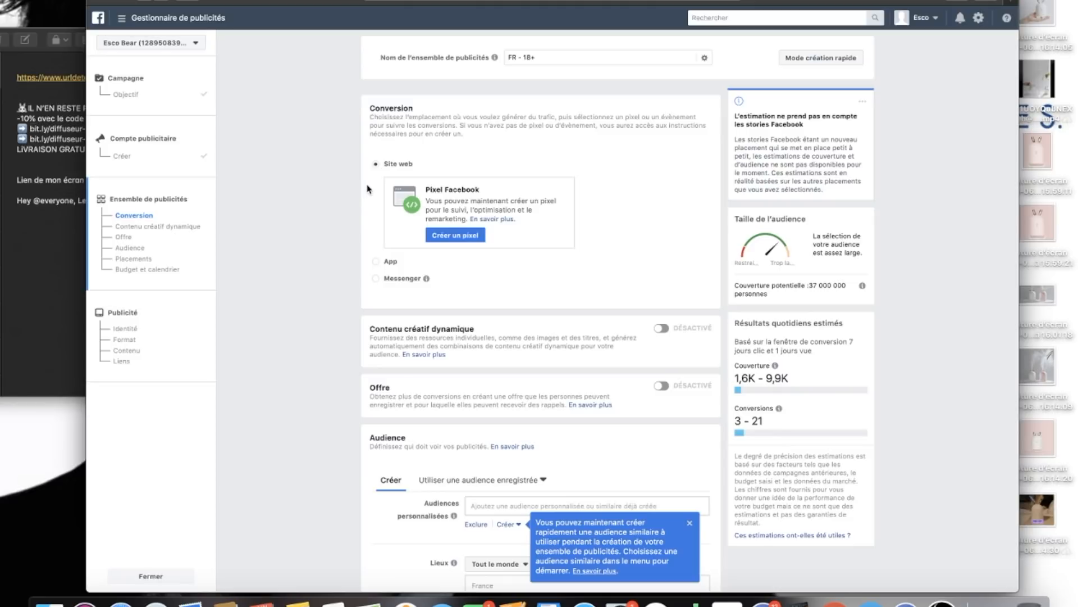
Step: Create a Facebook pixel for the ad set with the proposed name and no website URL, and close its setup dialog
click(454, 234)
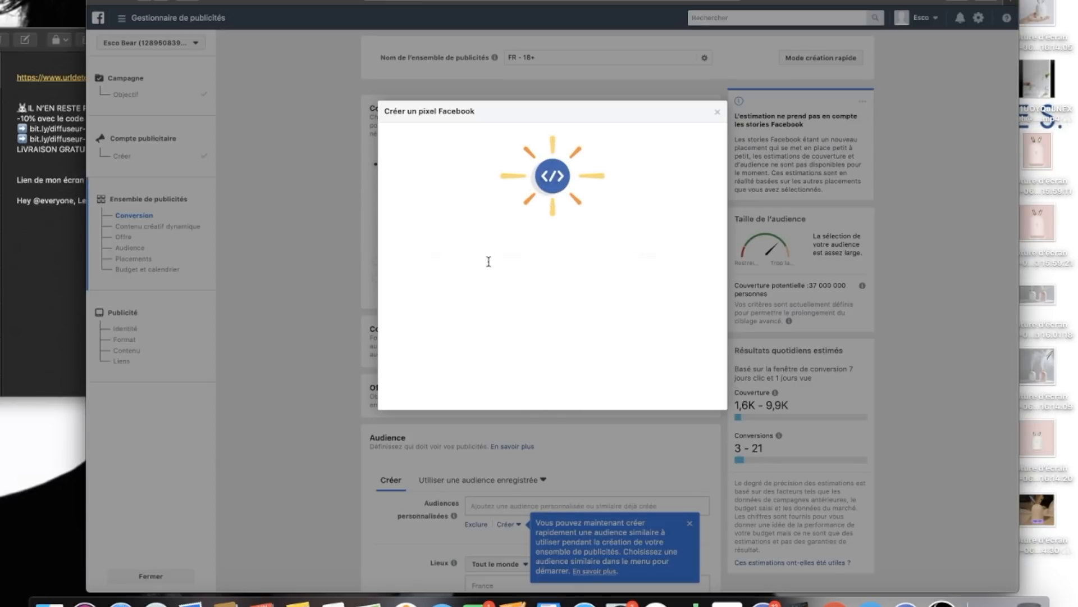
click(509, 323)
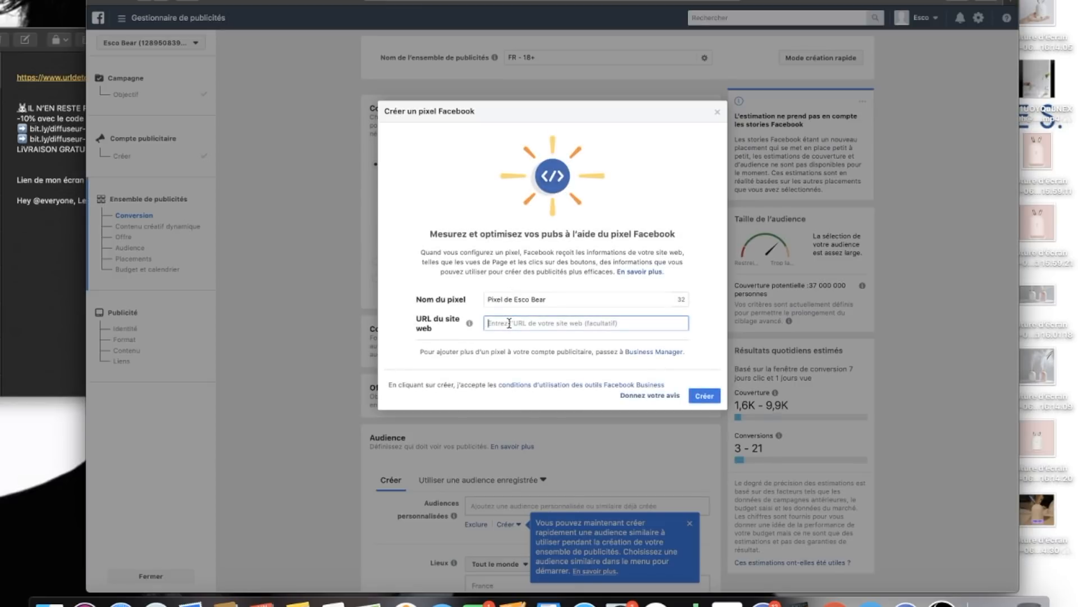
click(705, 395)
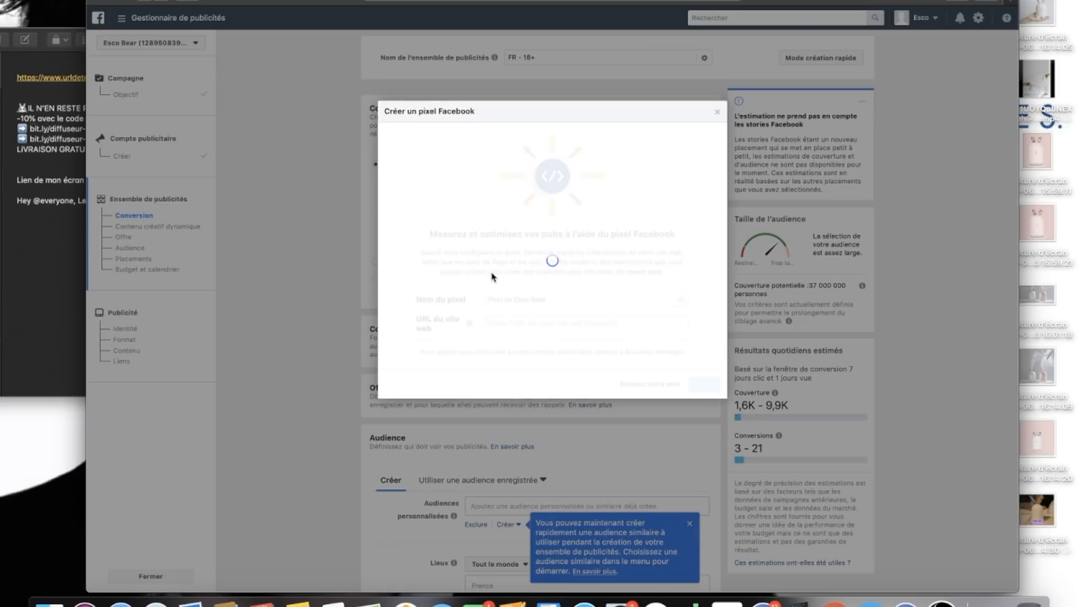
click(717, 116)
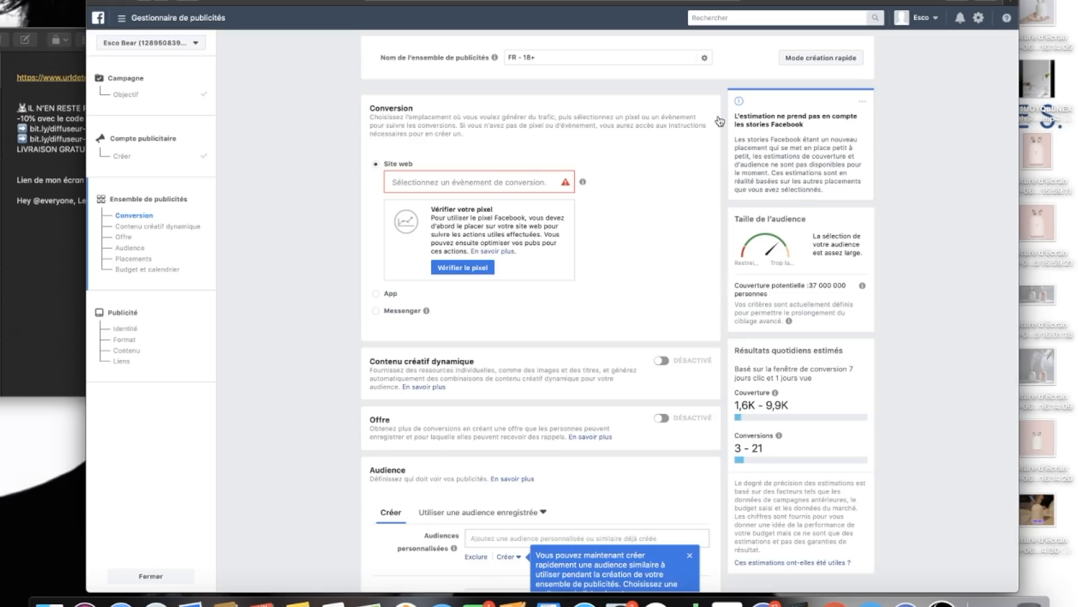
Step: Set the ad set's website conversion event to "Vue de contenu"
click(550, 181)
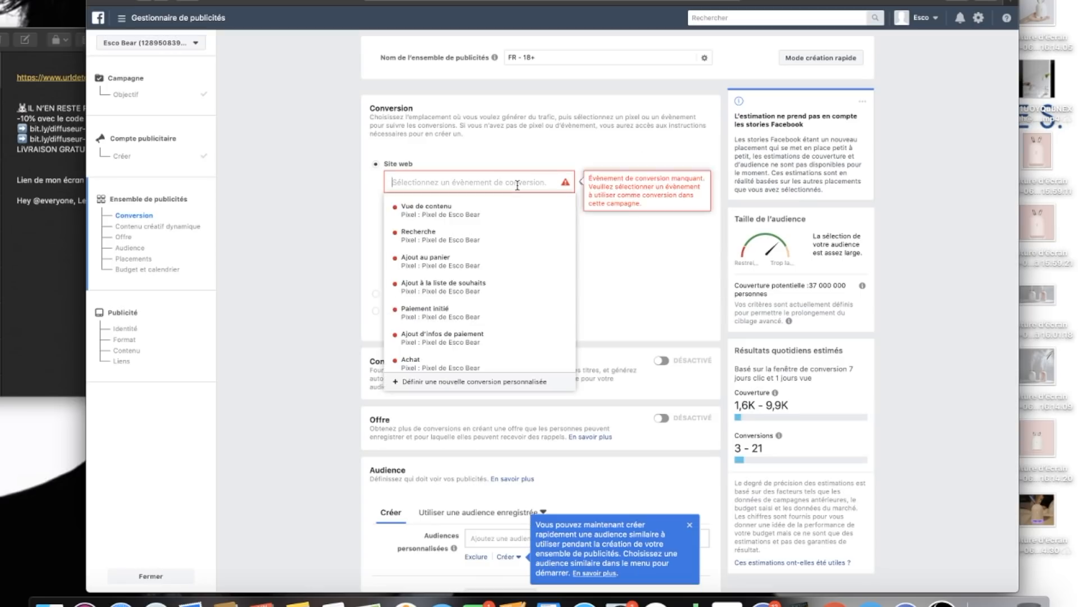
click(461, 214)
scroll(337, 258, down, 3)
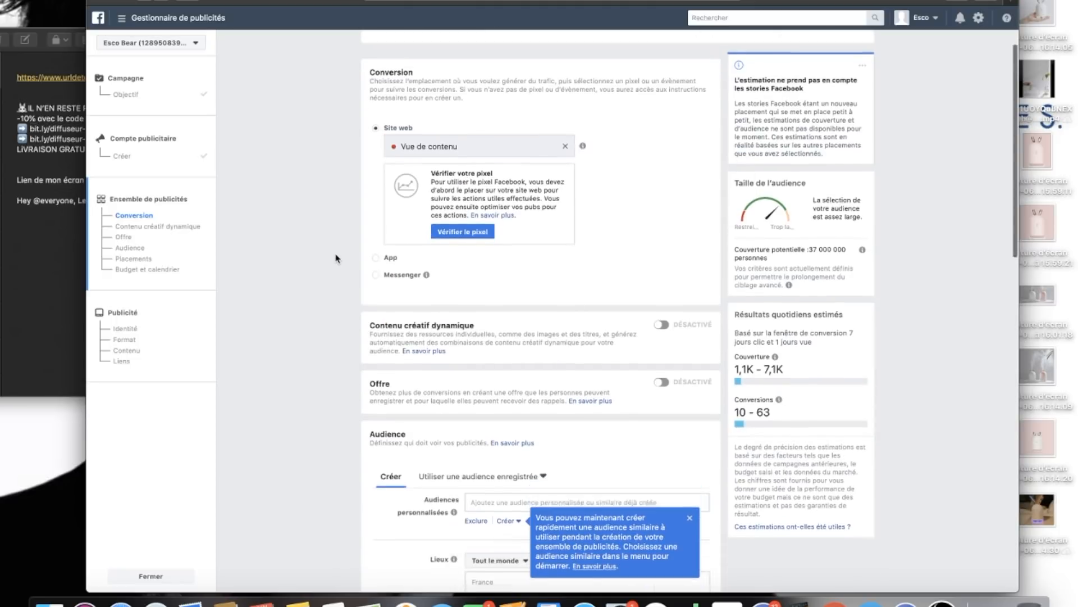
Step: Dismiss the pixel configuration dialog and the lookalike audience tip in the ad set
scroll(336, 258, down, 2)
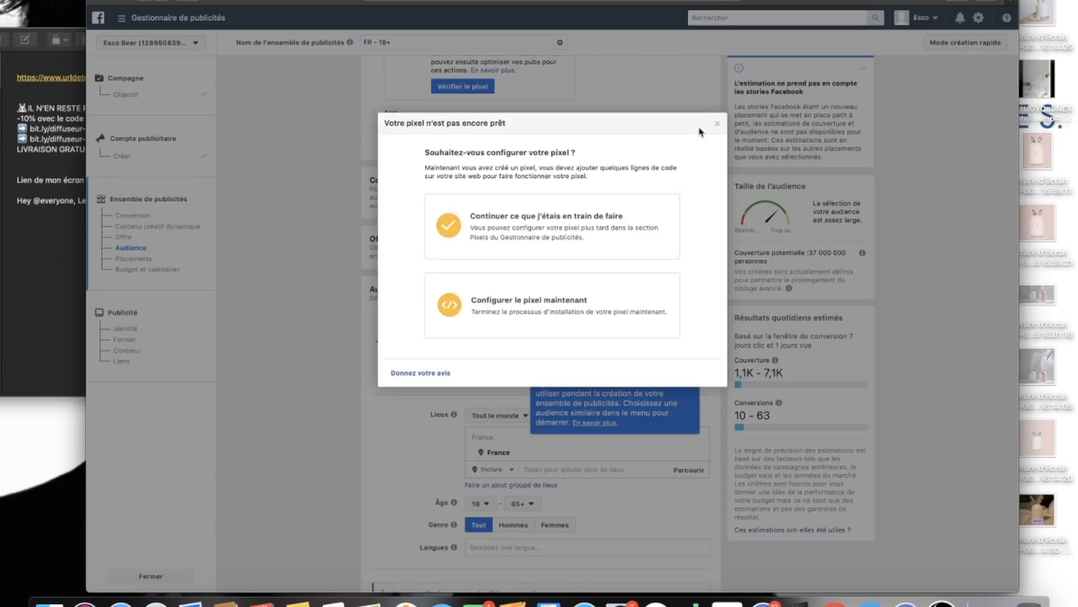
click(716, 123)
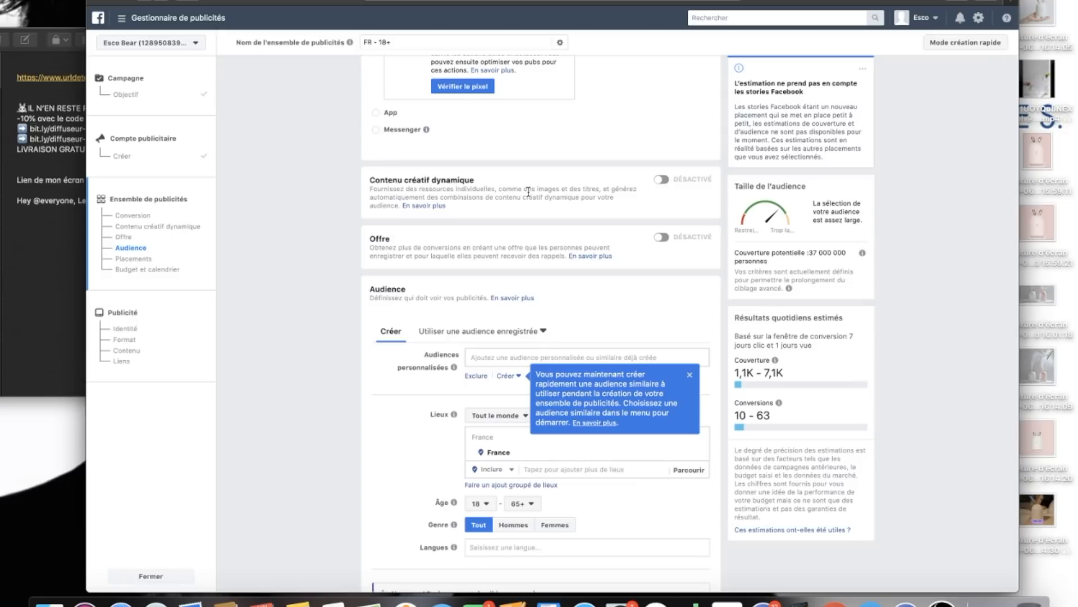
mouse_move(480, 183)
mouse_down()
mouse_move(364, 183)
mouse_move(482, 182)
mouse_up()
click(381, 182)
click(481, 182)
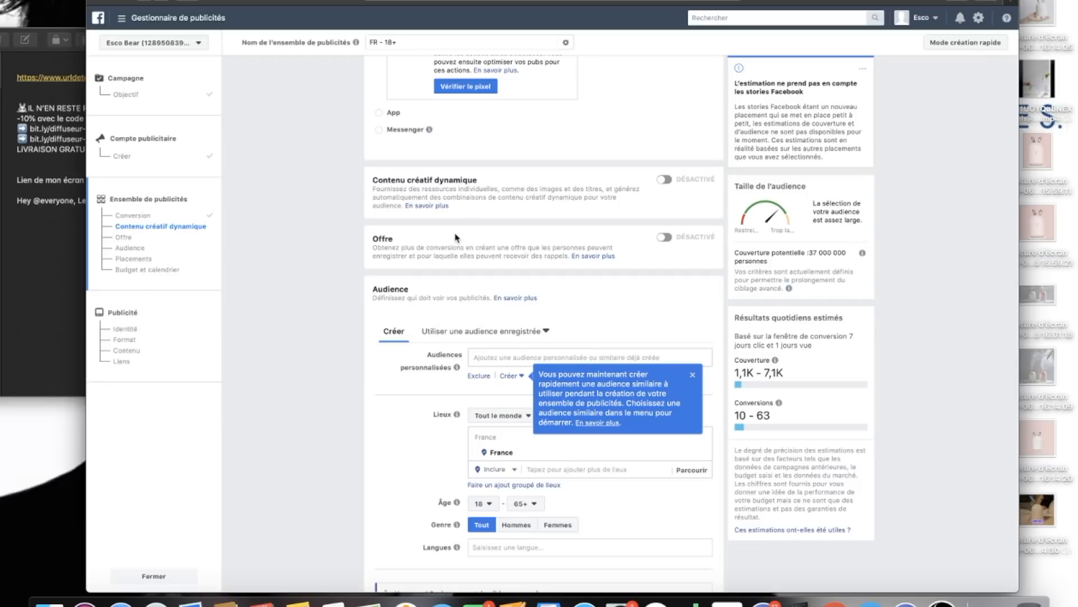
scroll(456, 237, down, 2)
scroll(456, 237, down, 2)
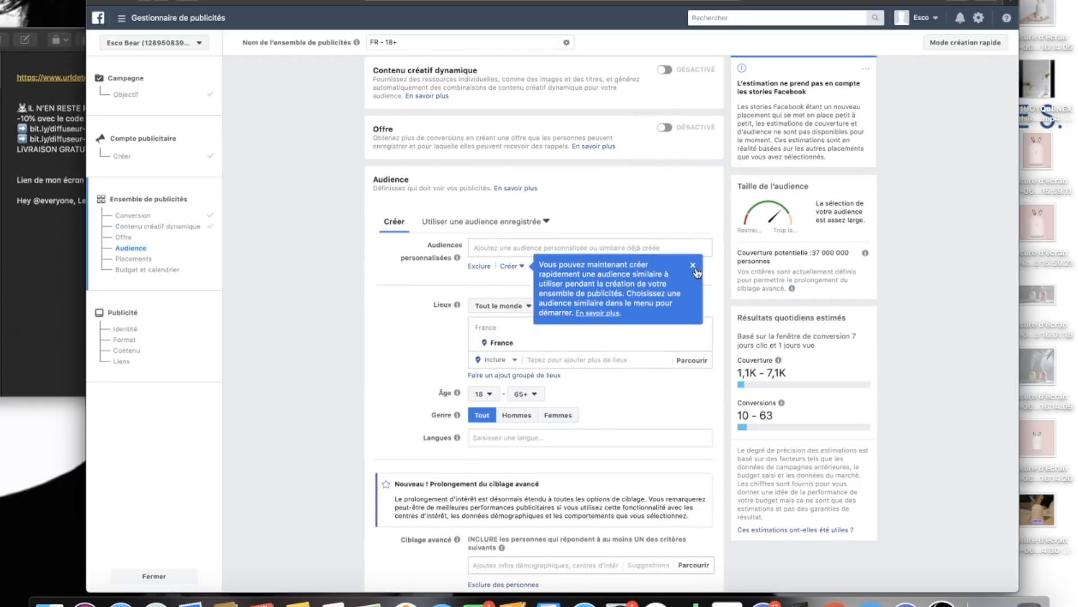
click(693, 264)
scroll(458, 291, down, 4)
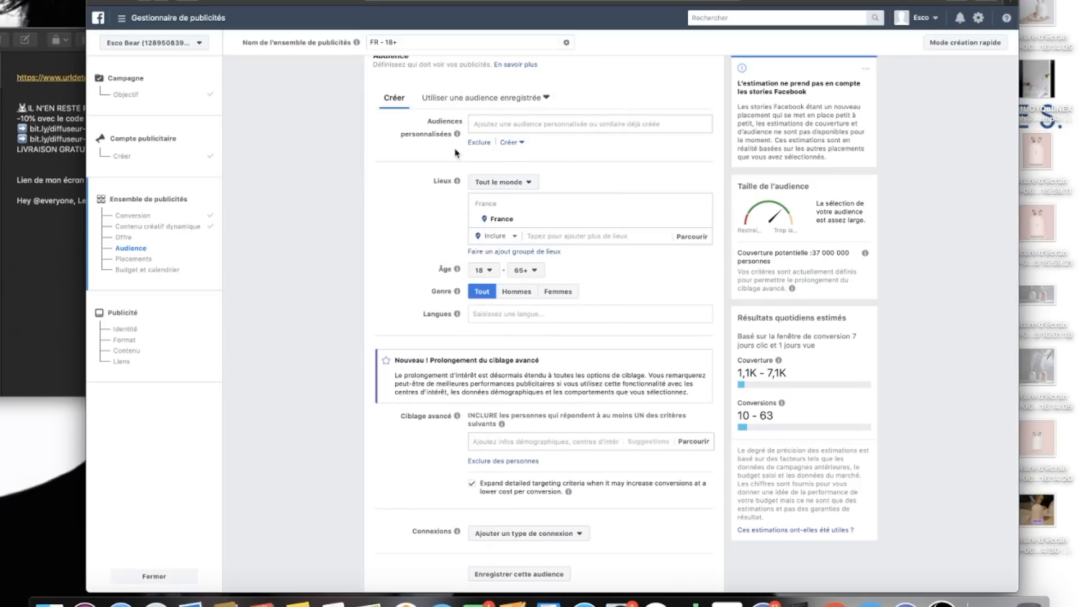
Step: Restrict the audience's gender to Femmes, without adding a custom audience
click(489, 125)
click(406, 158)
click(513, 128)
click(425, 159)
click(559, 292)
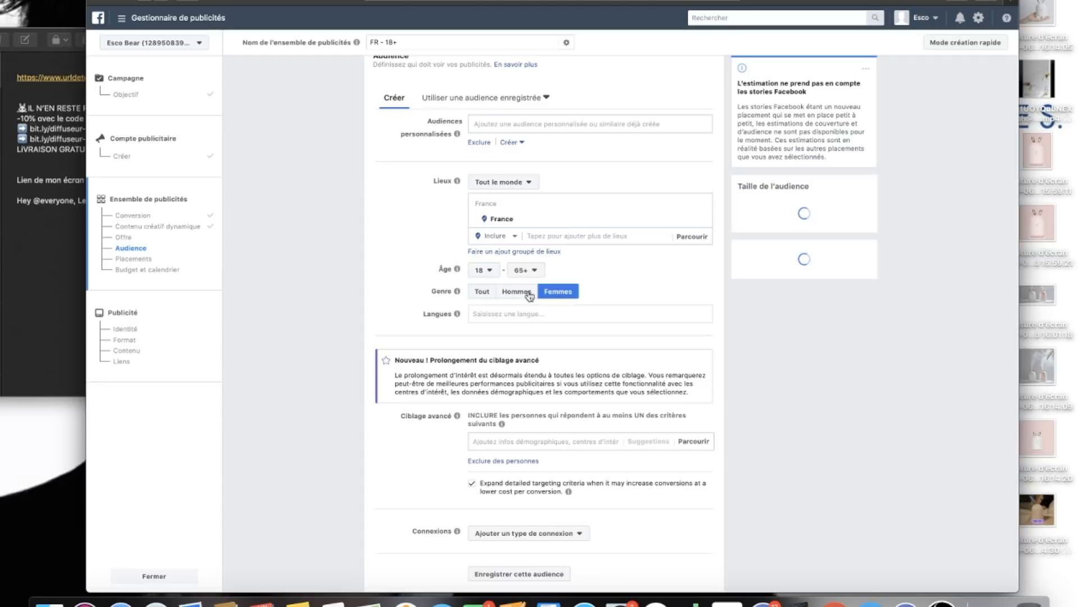
Step: Set the audience's age range to 25–45
click(481, 272)
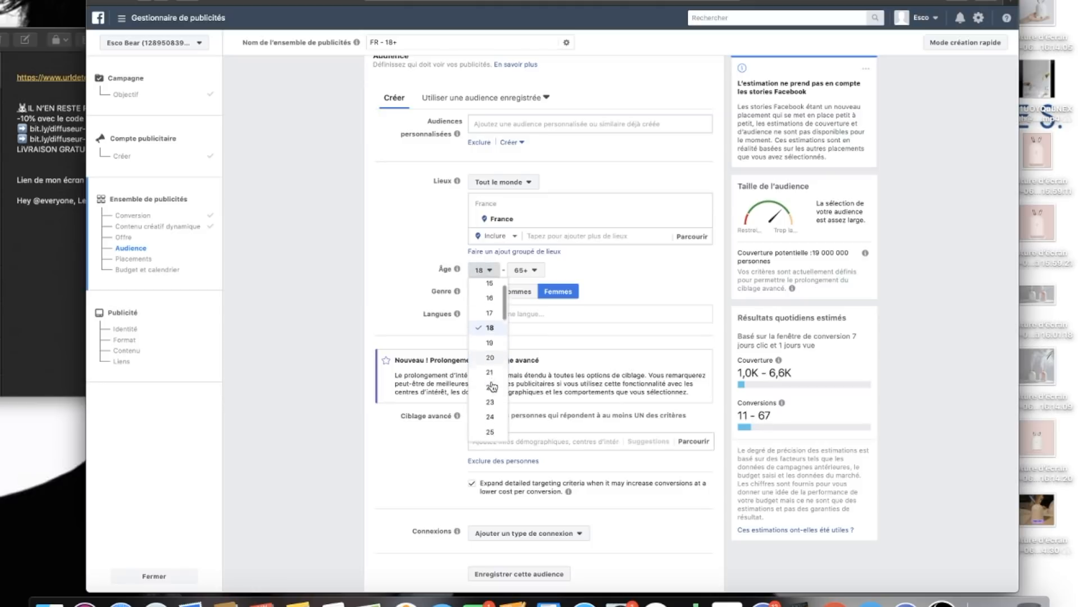
click(489, 419)
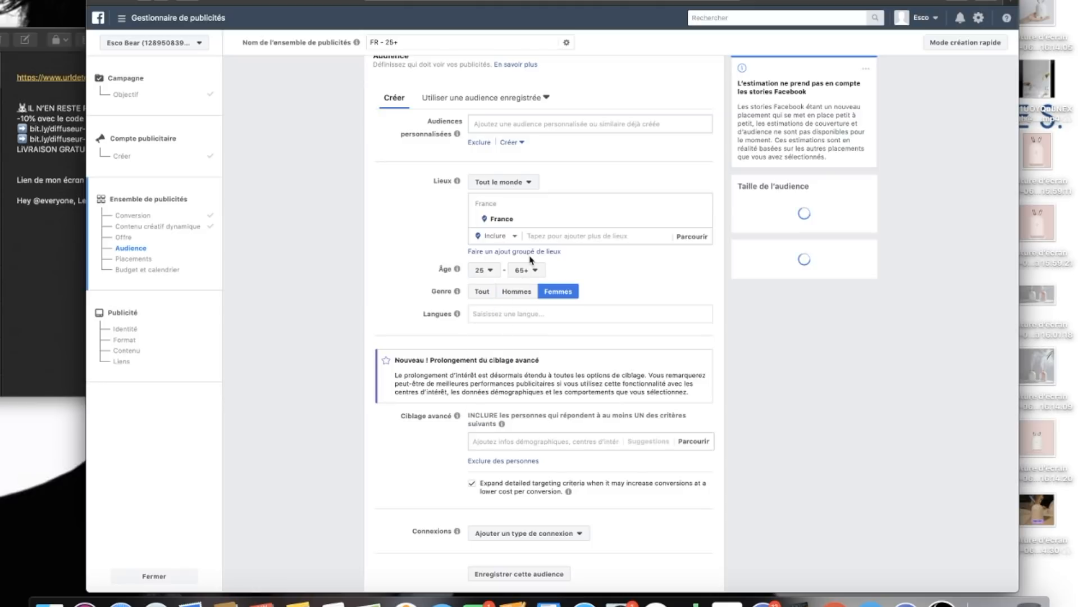
click(525, 272)
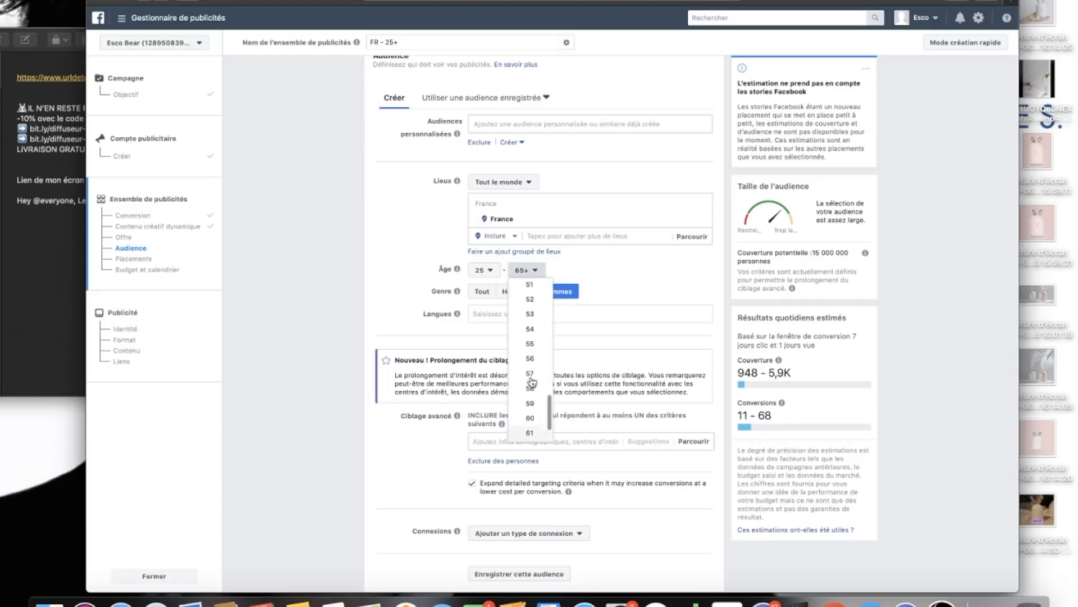
scroll(531, 383, up, 5)
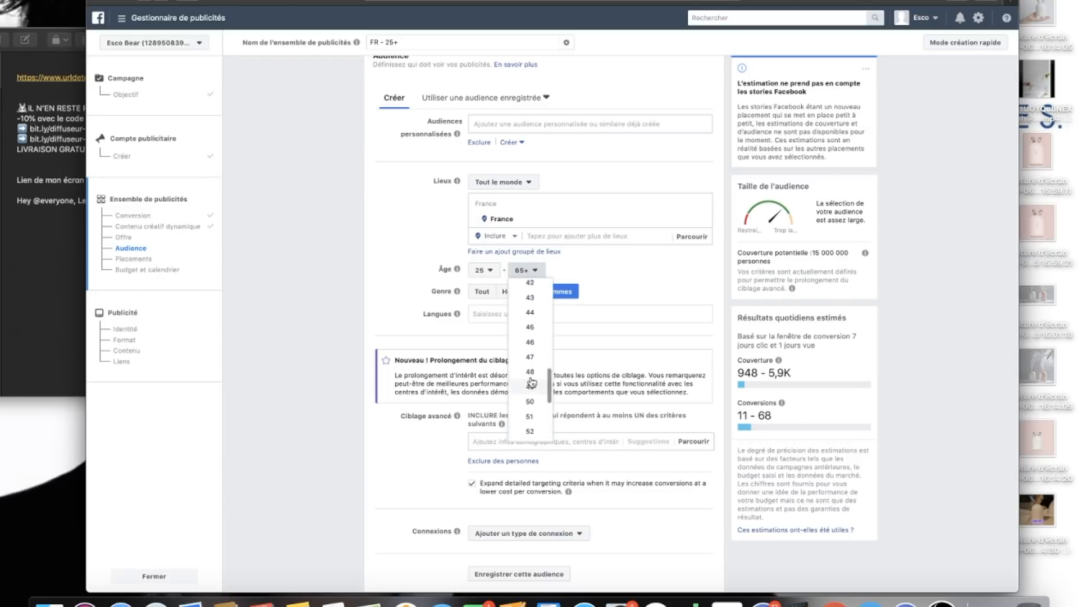
click(529, 327)
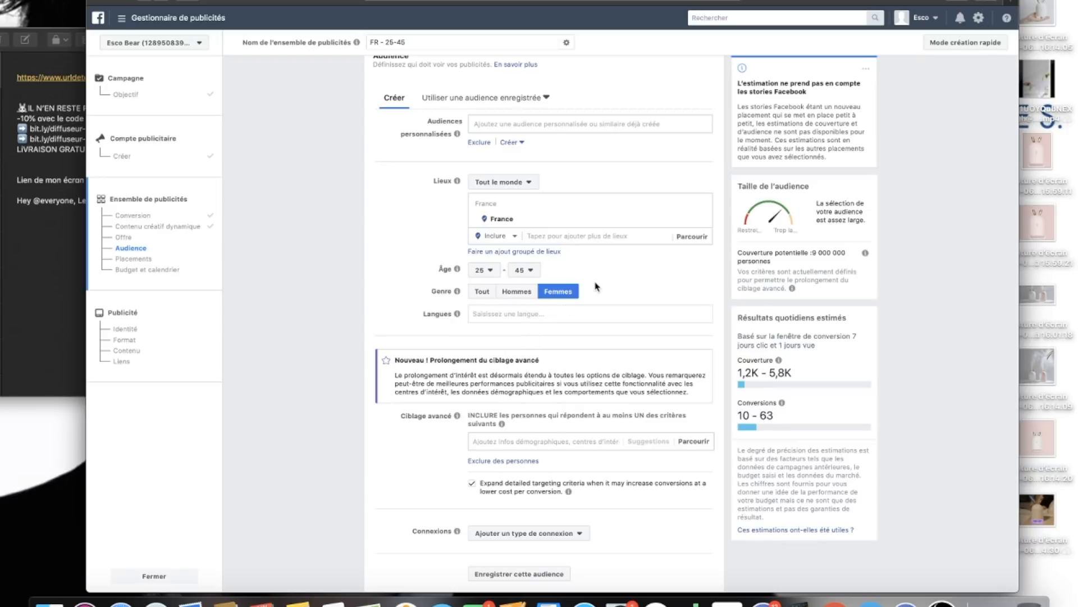
Step: Set the audience's maximum age to 55
click(522, 270)
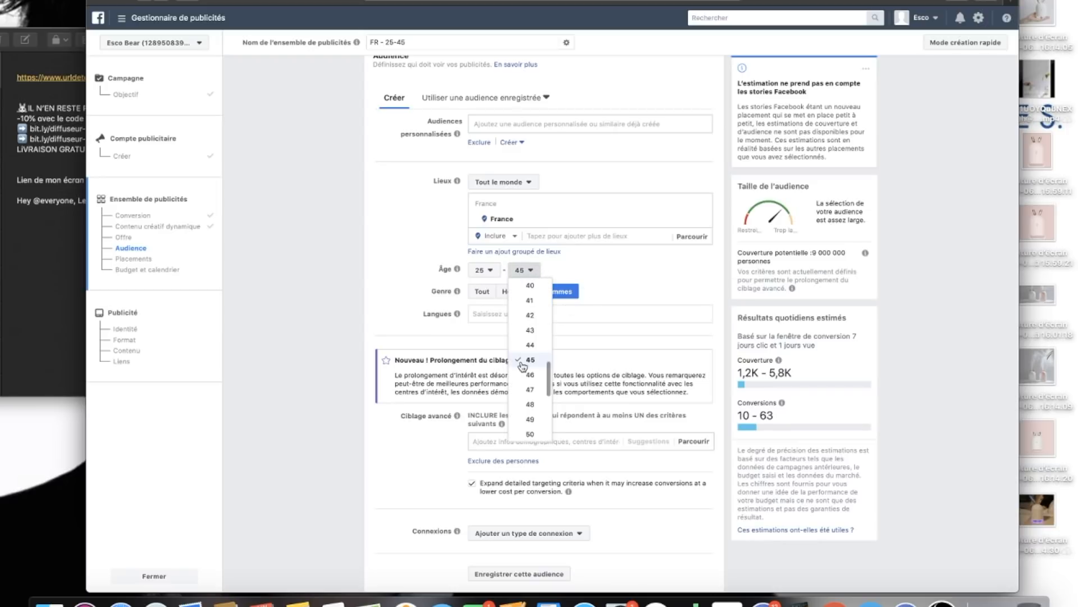
scroll(523, 366, down, 2)
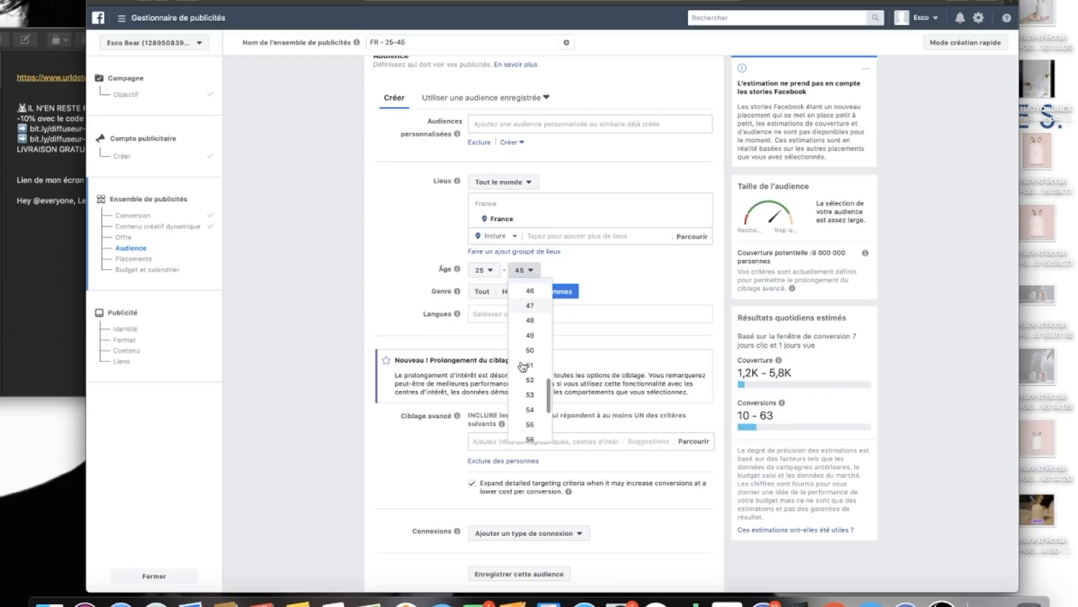
click(528, 428)
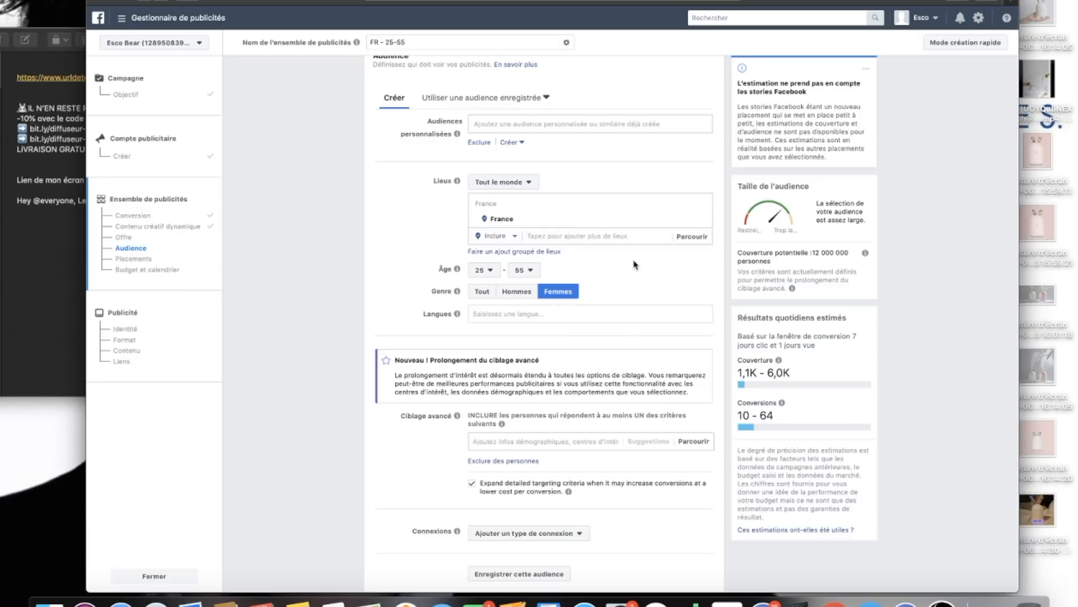
Step: Set the audience's minimum age to 13 and look through the maximum age options without changing them
click(482, 270)
scroll(490, 314, up, 3)
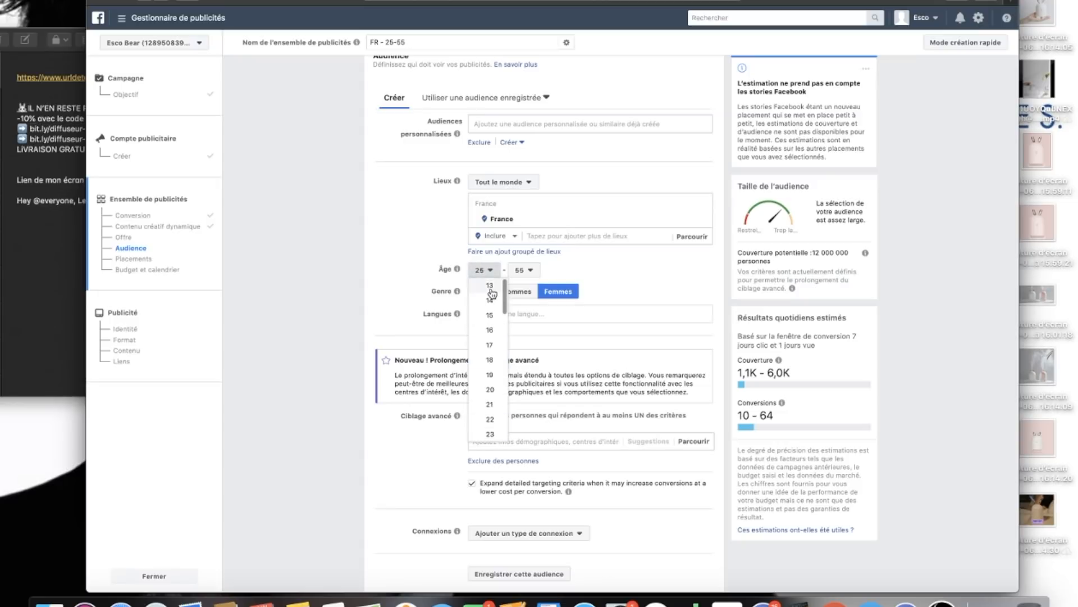
click(490, 287)
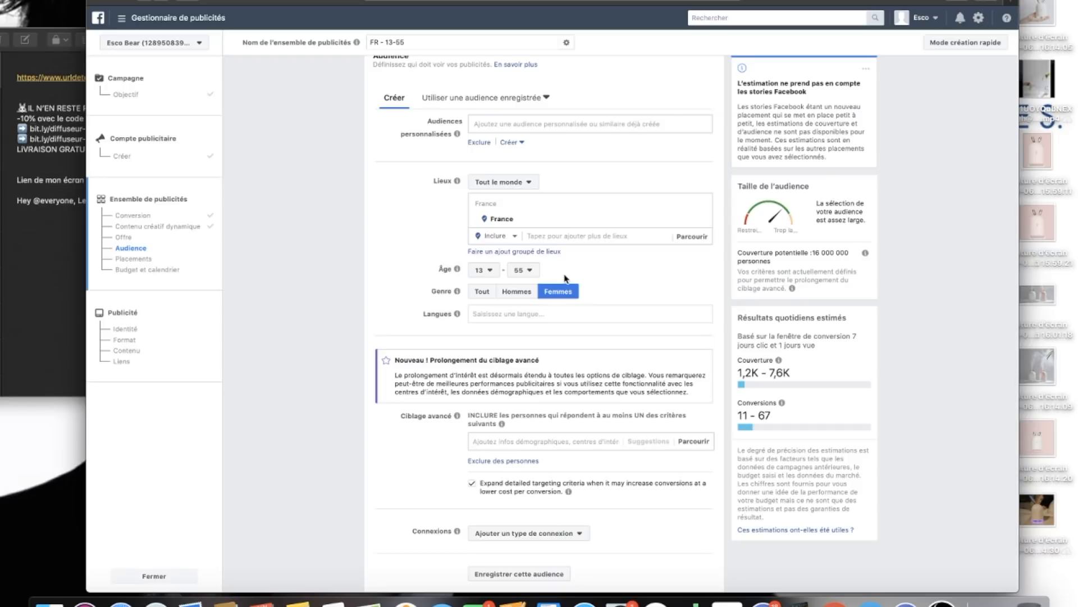
click(522, 271)
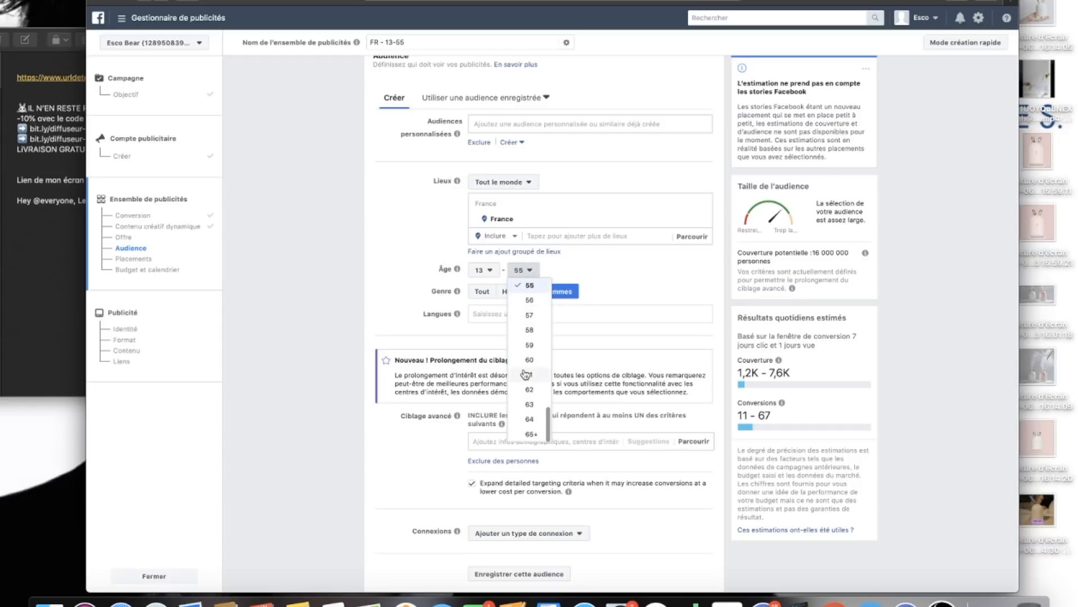
scroll(525, 375, up, 1)
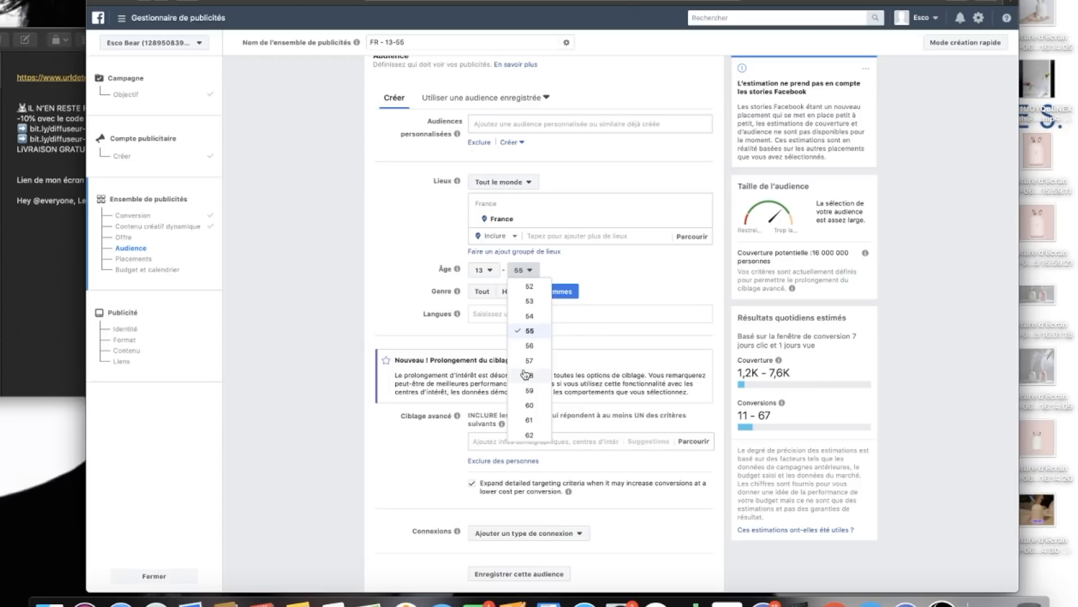
click(420, 268)
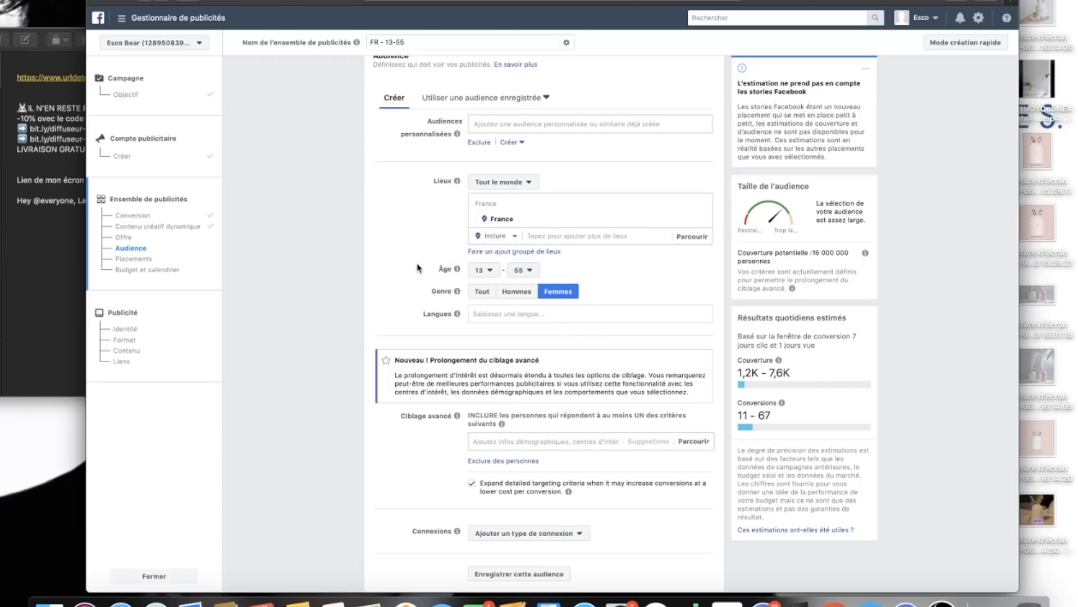
Step: Set the audience's minimum age to 25
click(482, 271)
scroll(490, 364, down, 3)
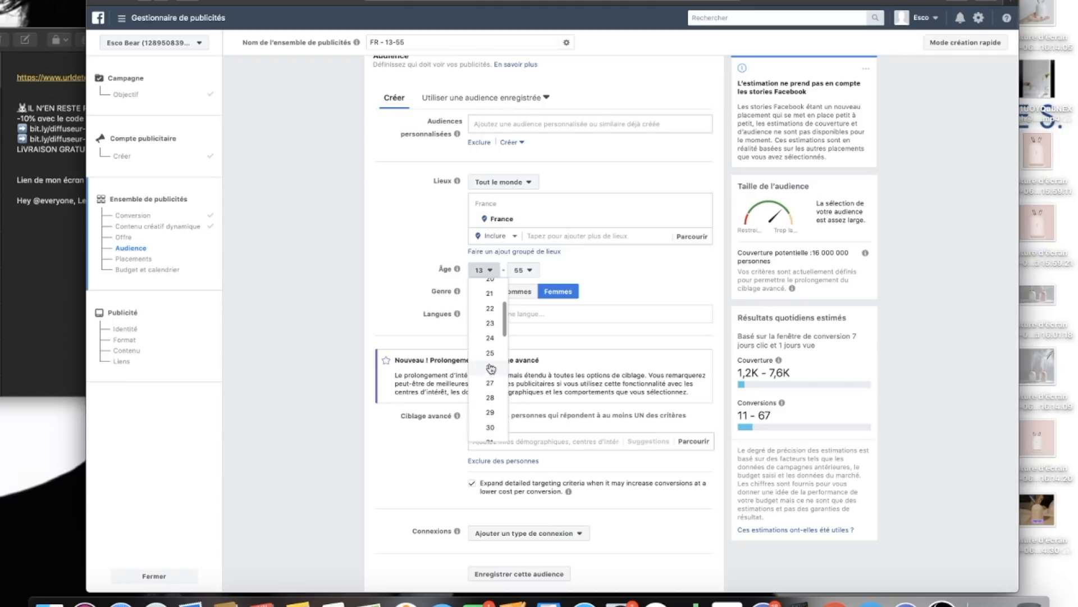
click(490, 362)
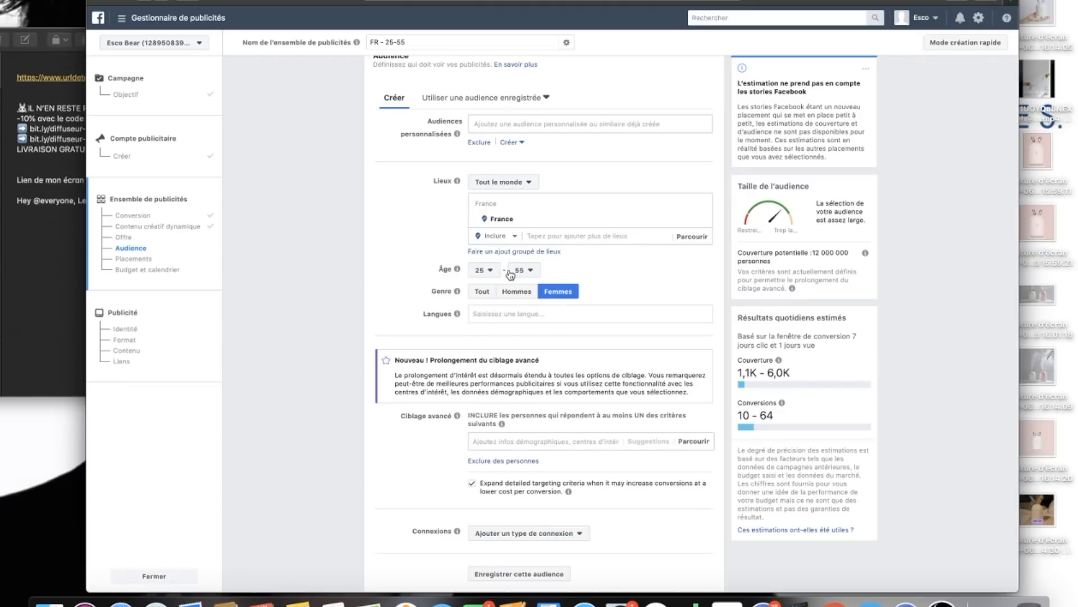
Step: Set the audience's minimum age to 18 and keep 55 as the maximum
click(487, 271)
scroll(494, 334, down, 2)
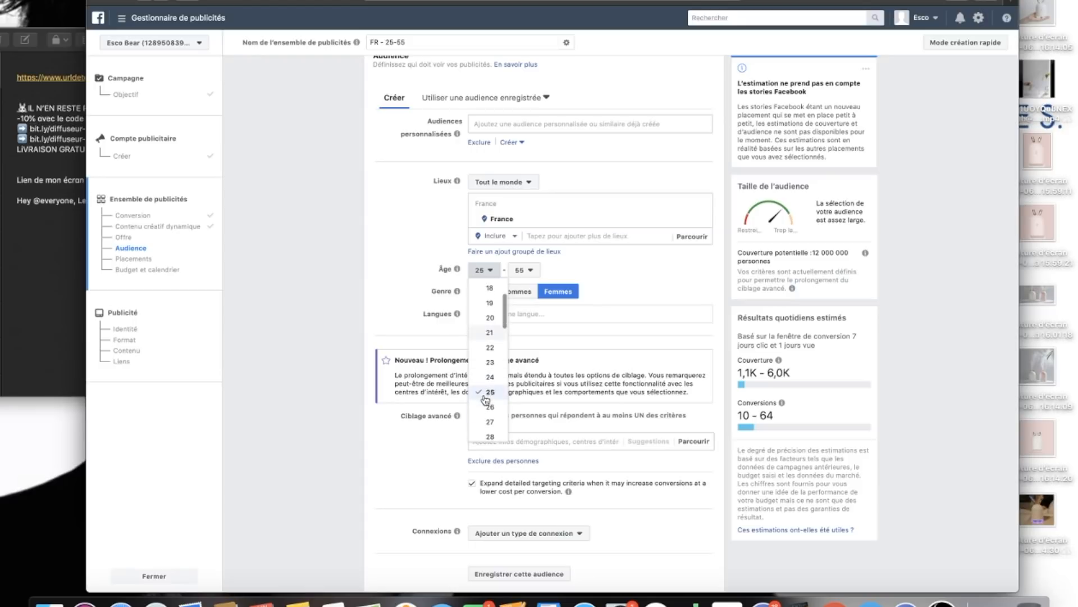
click(491, 287)
click(529, 275)
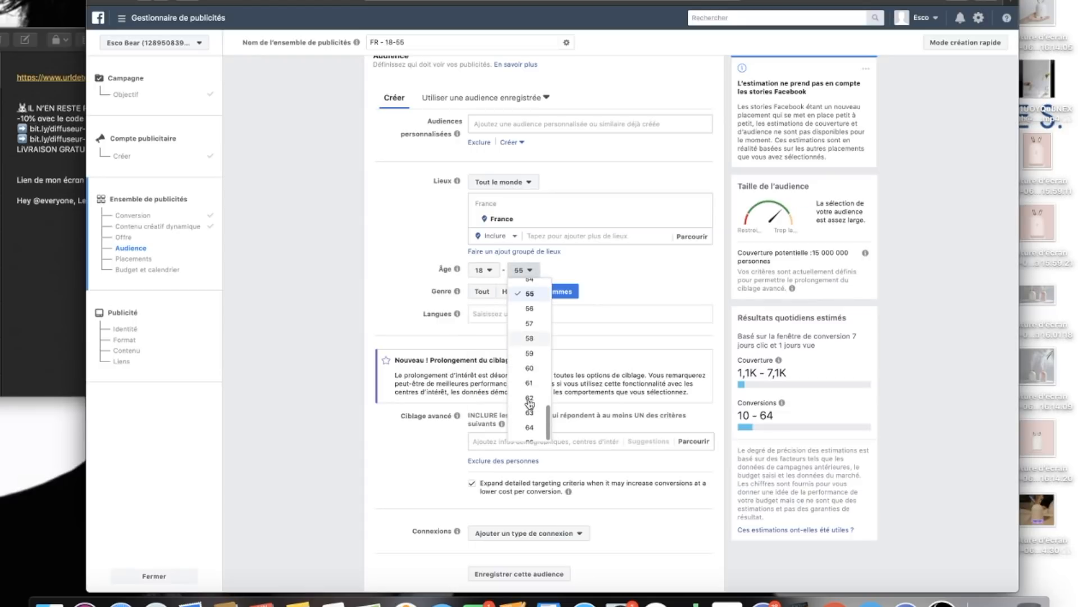
scroll(529, 403, up, 1)
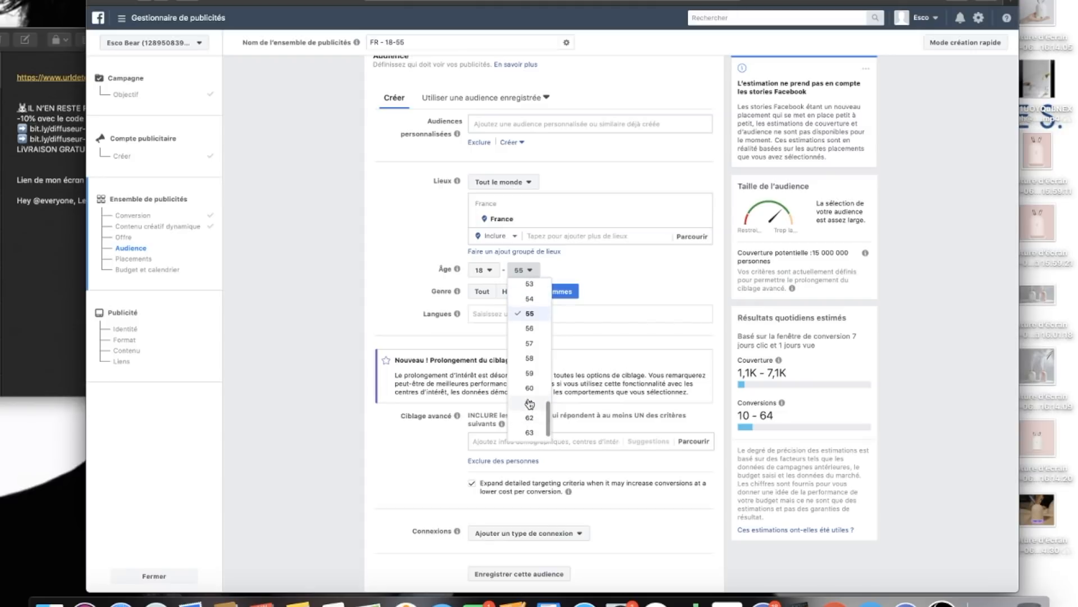
scroll(530, 340, up, 1)
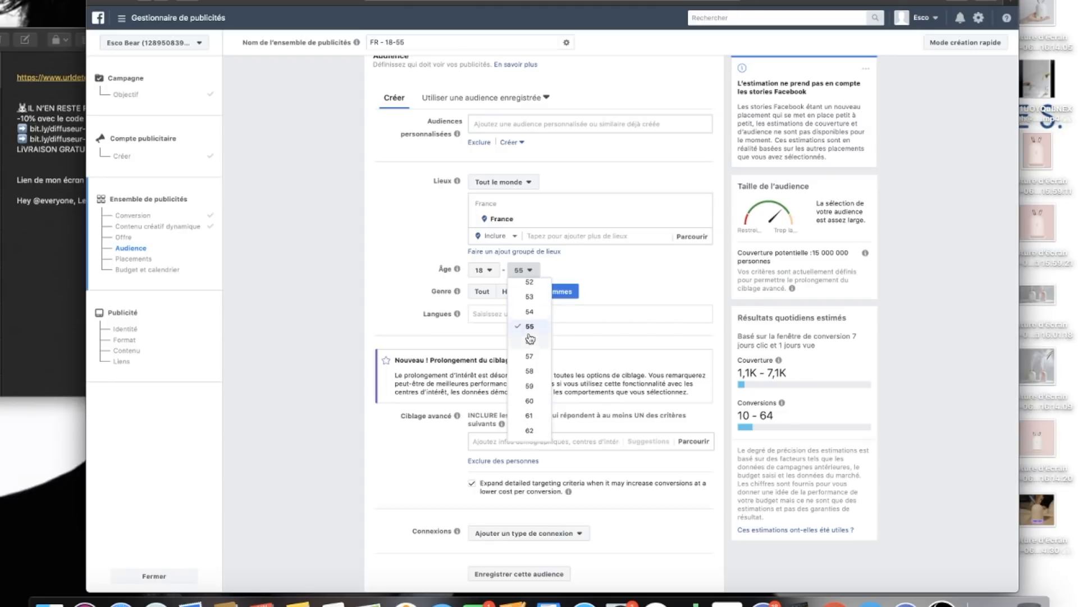
click(647, 286)
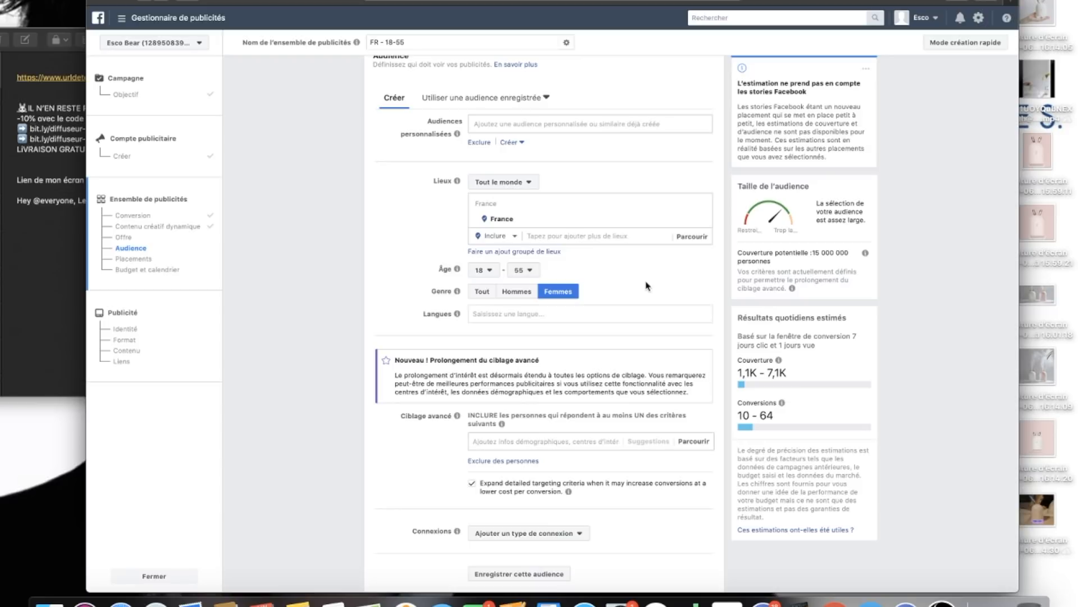
Step: Add Français (Tout) as the audience's language
scroll(610, 295, down, 2)
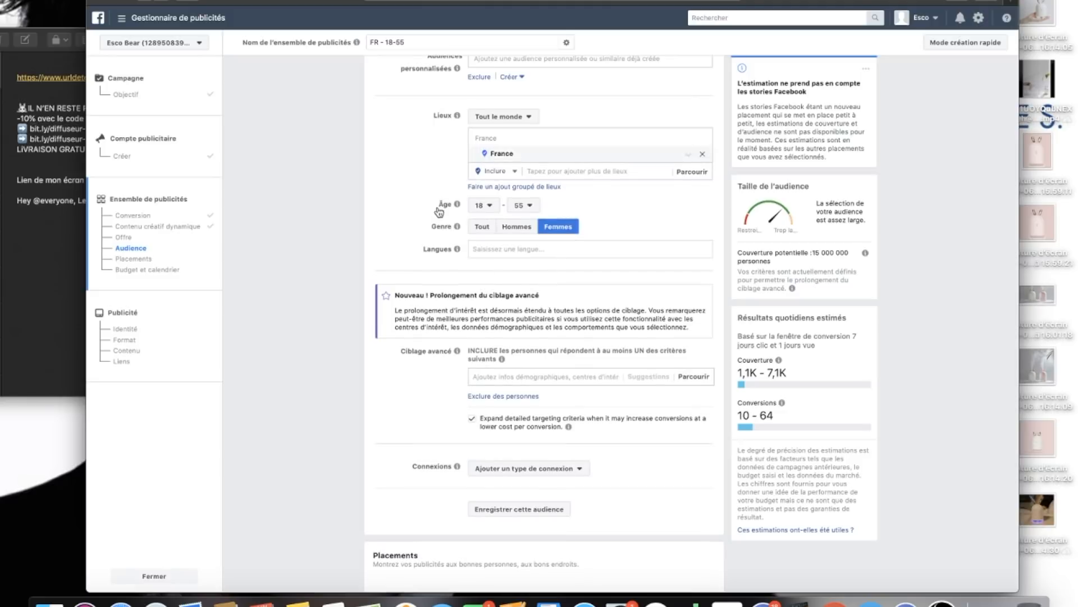
click(506, 248)
text(fr)
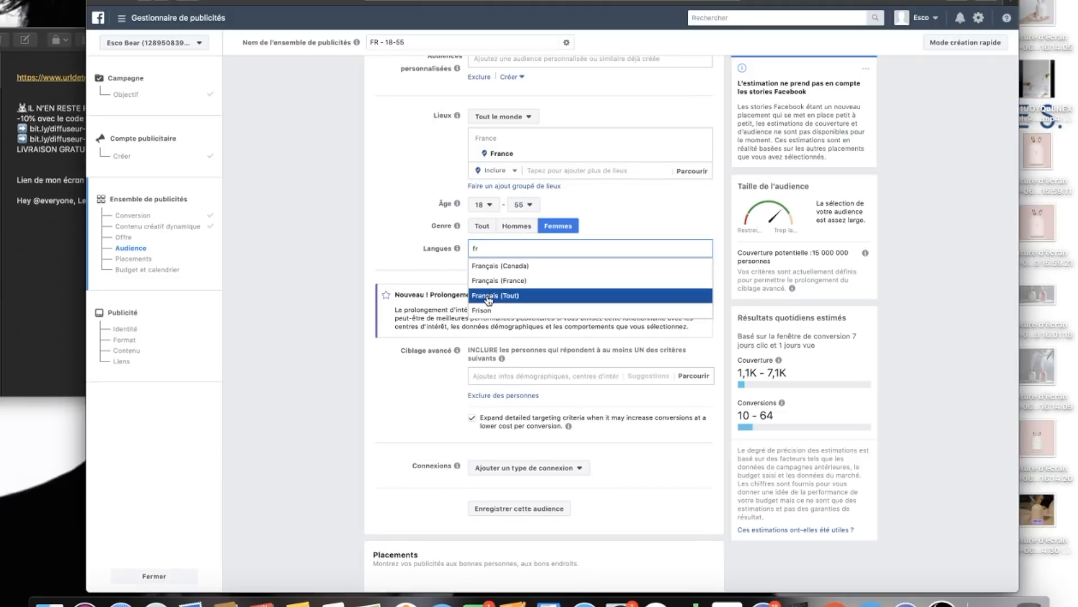
click(489, 296)
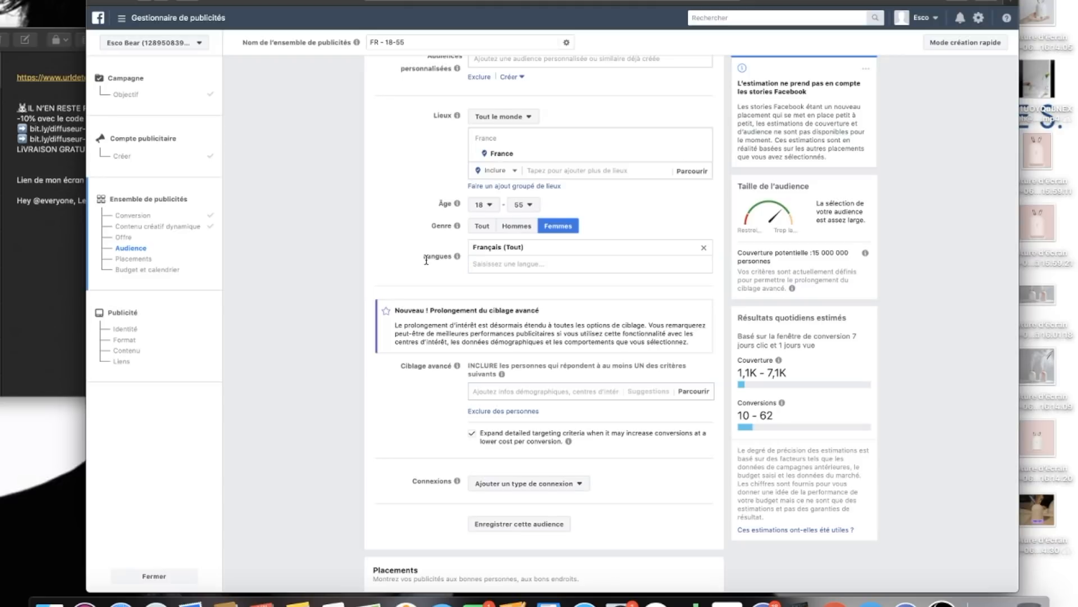
Step: Check the audience's potential reach and turn off the expansion of detailed targeting criteria
scroll(426, 256, down, 1)
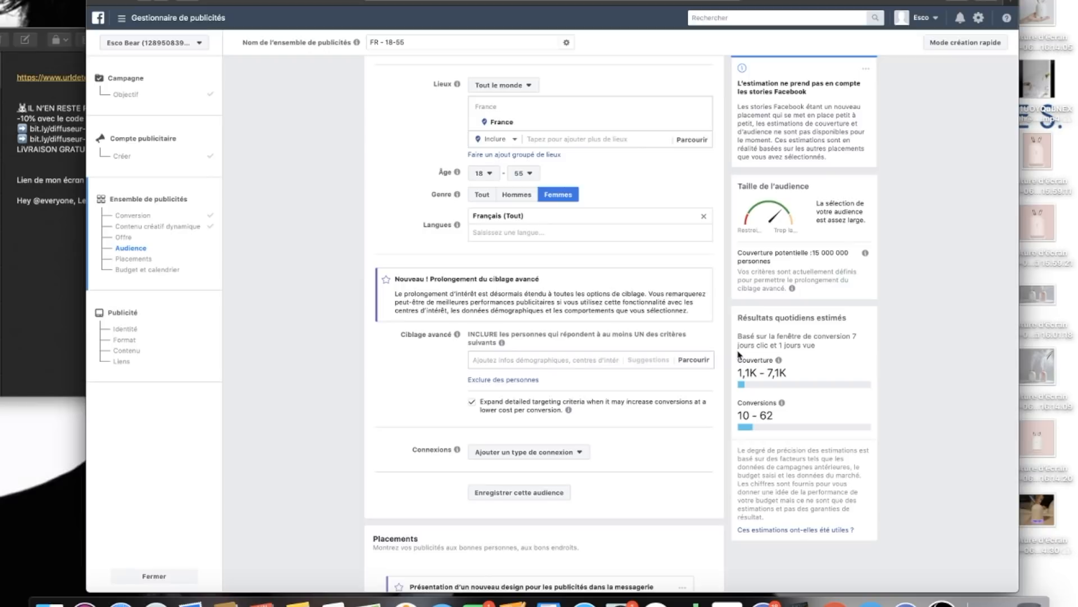
double_click(813, 258)
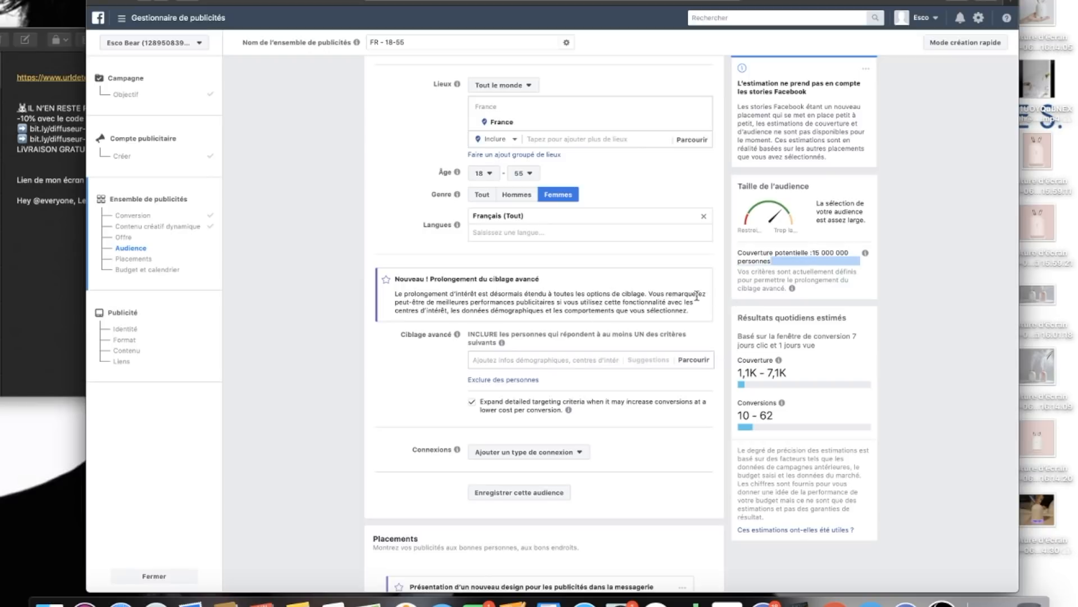
click(431, 381)
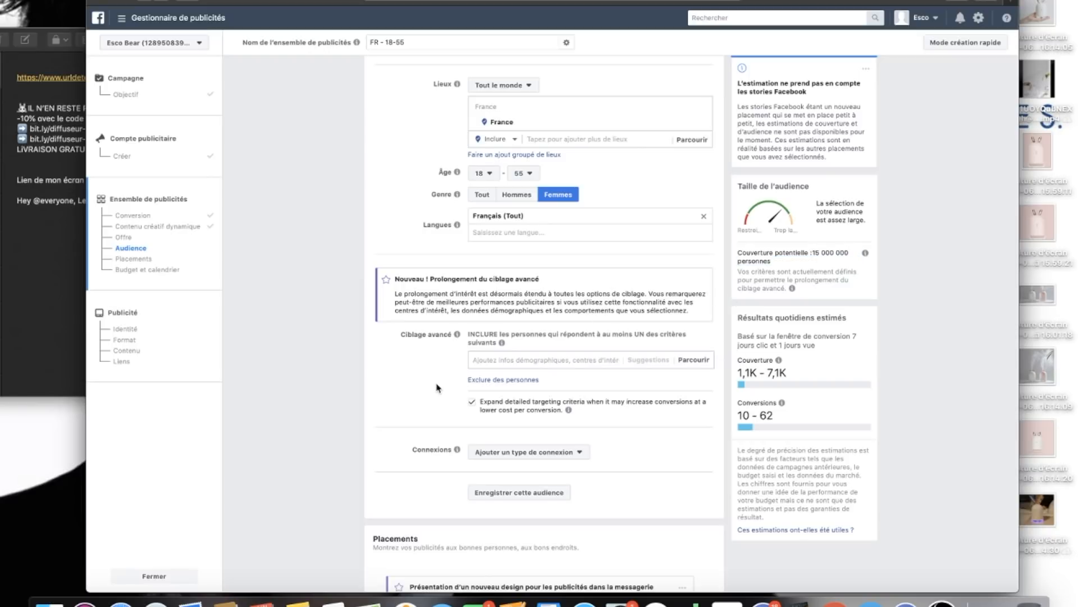
click(472, 404)
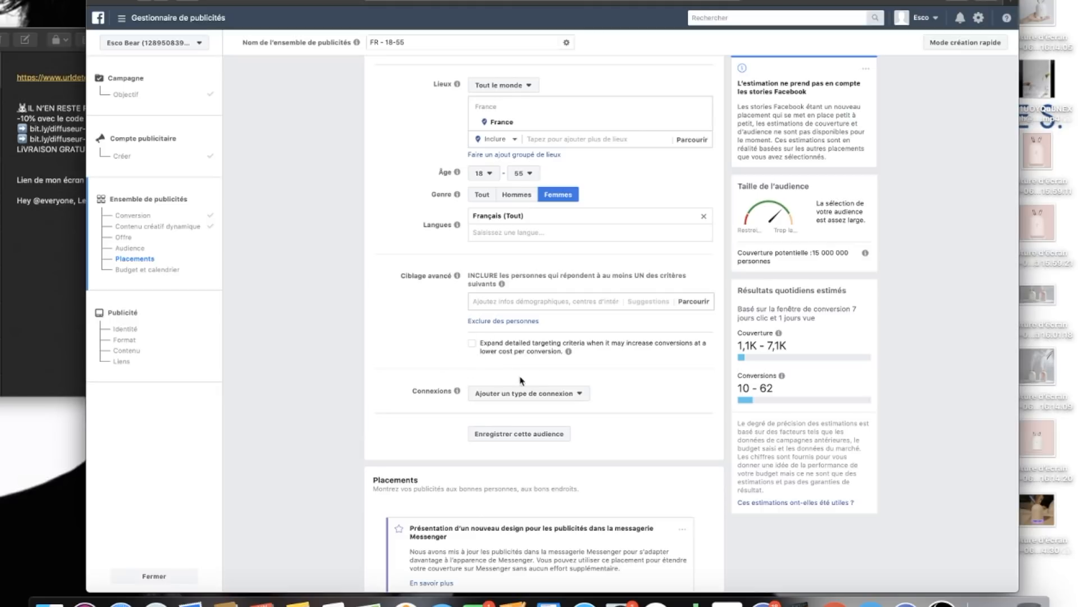
Step: Add the interest "Ikea" to the audience's detailed targeting
mouse_move(574, 352)
click(496, 300)
text(k)
text(kea)
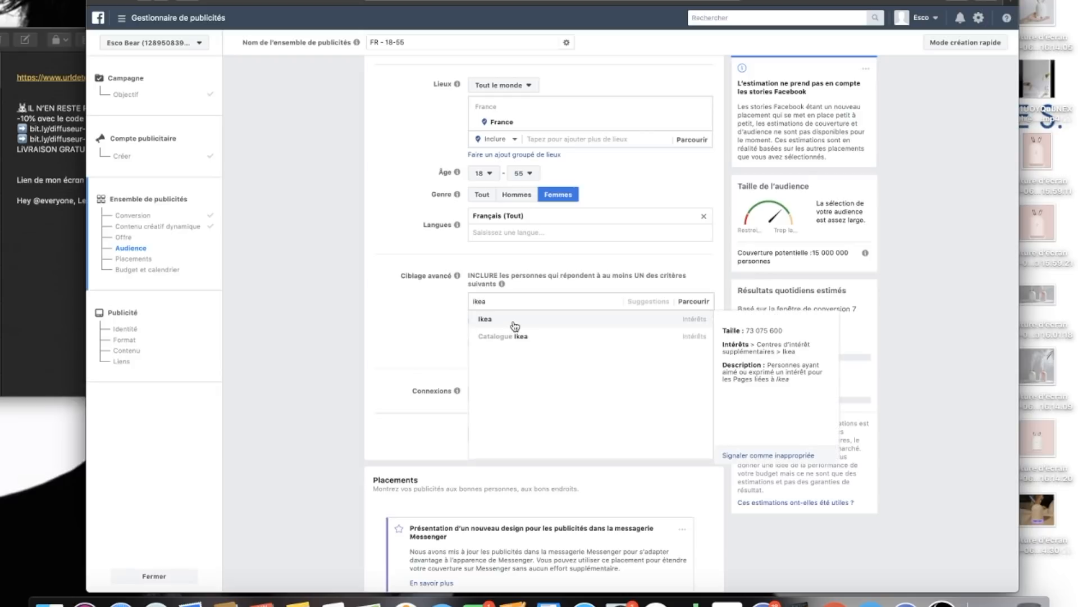
click(513, 323)
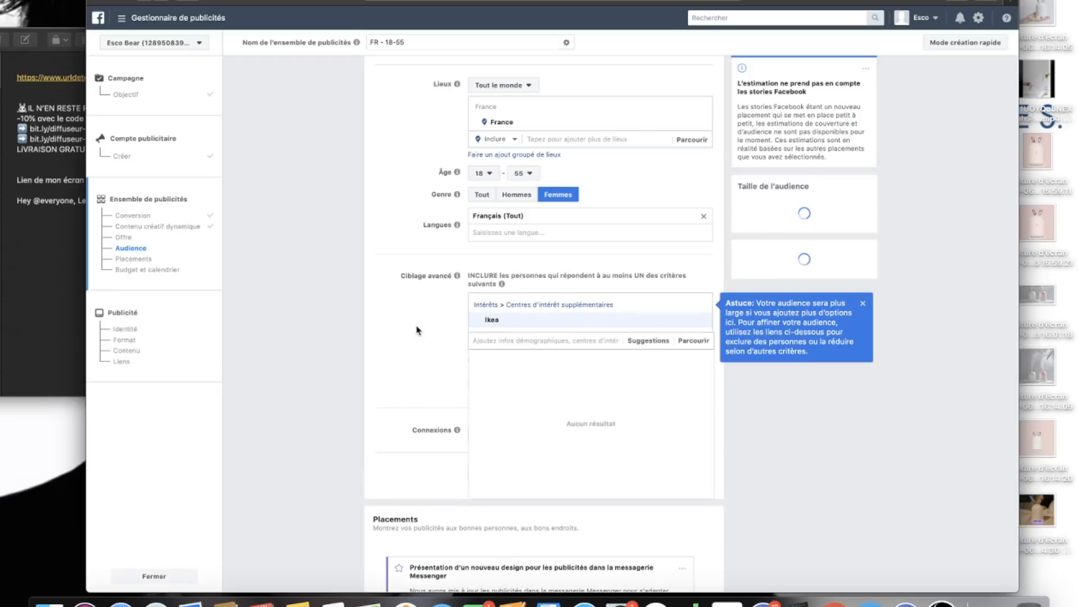
Step: Dismiss the targeting tip and examine the potential reach estimated for the Ikea audience
click(864, 303)
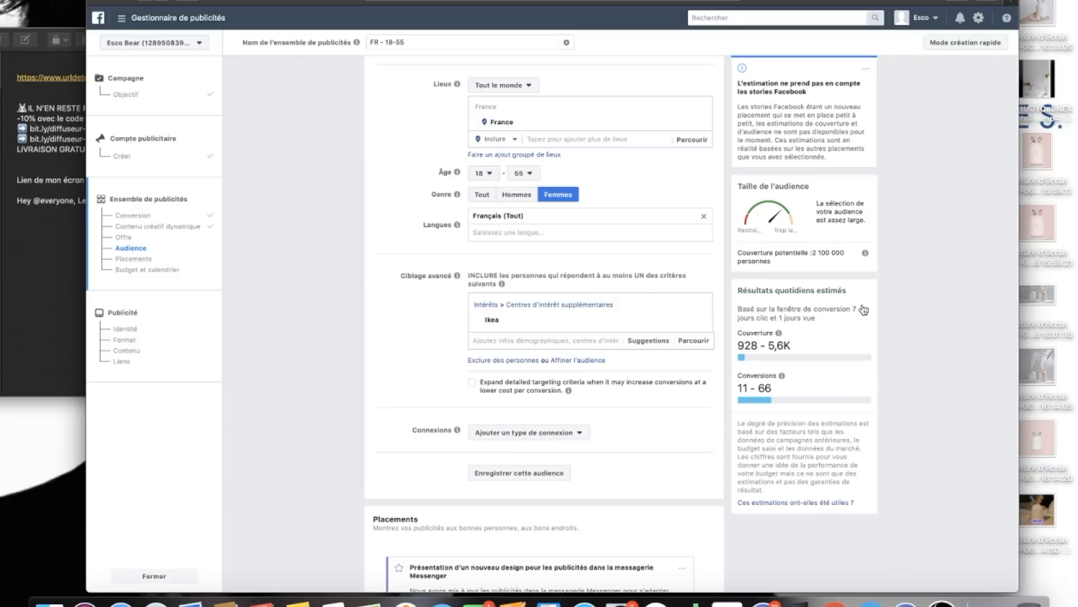
triple_click(812, 253)
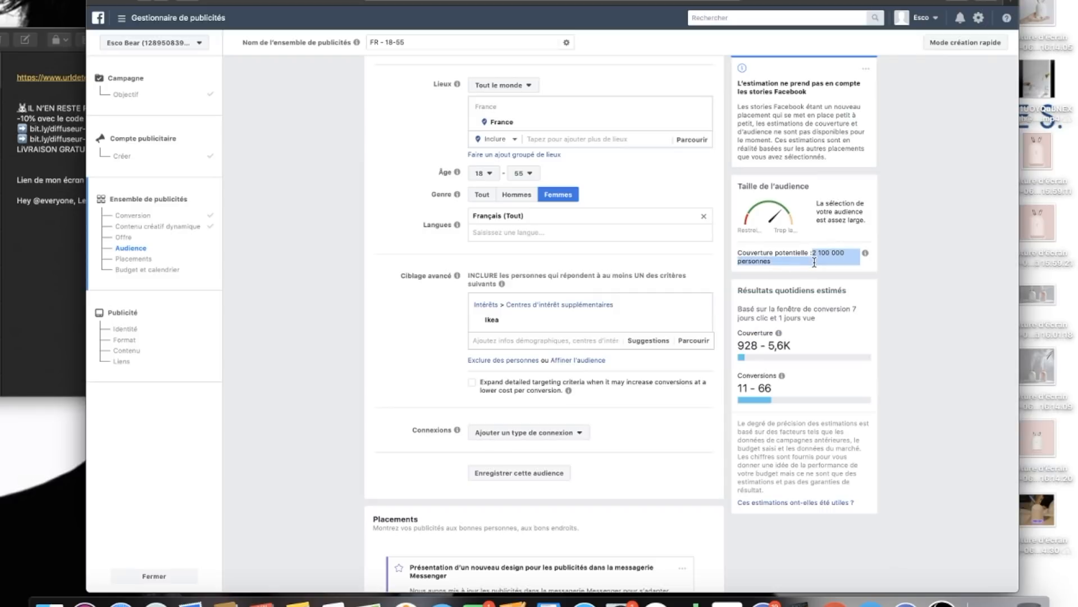
click(814, 262)
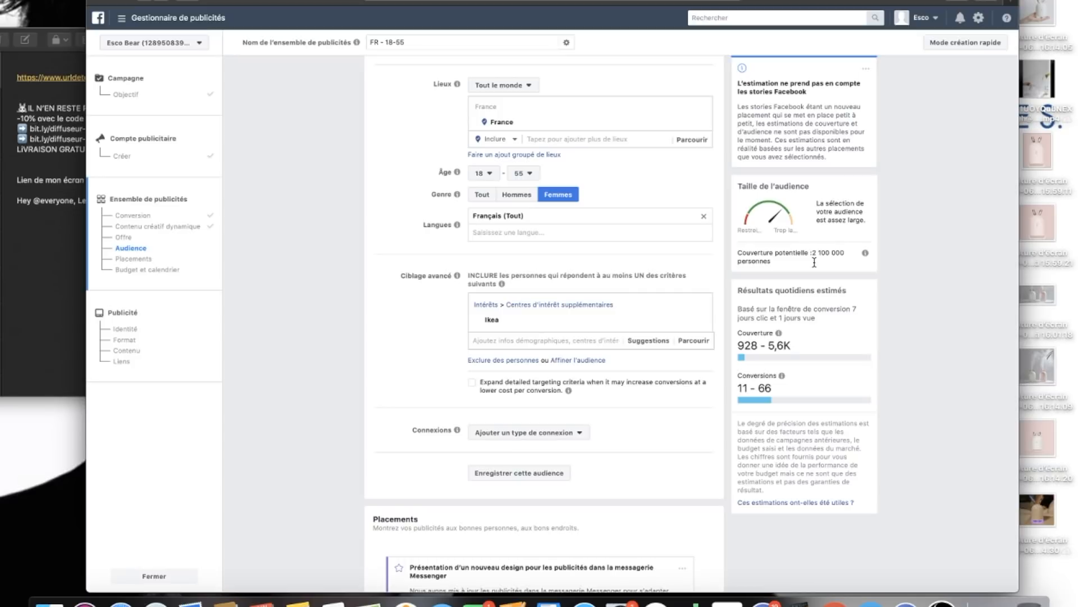
triple_click(739, 254)
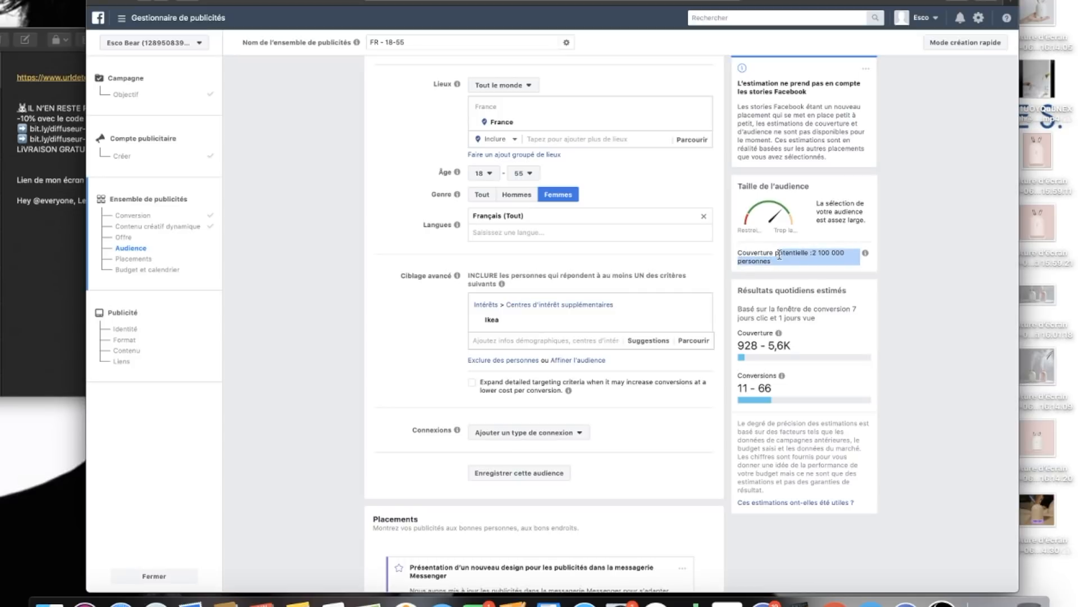
click(775, 265)
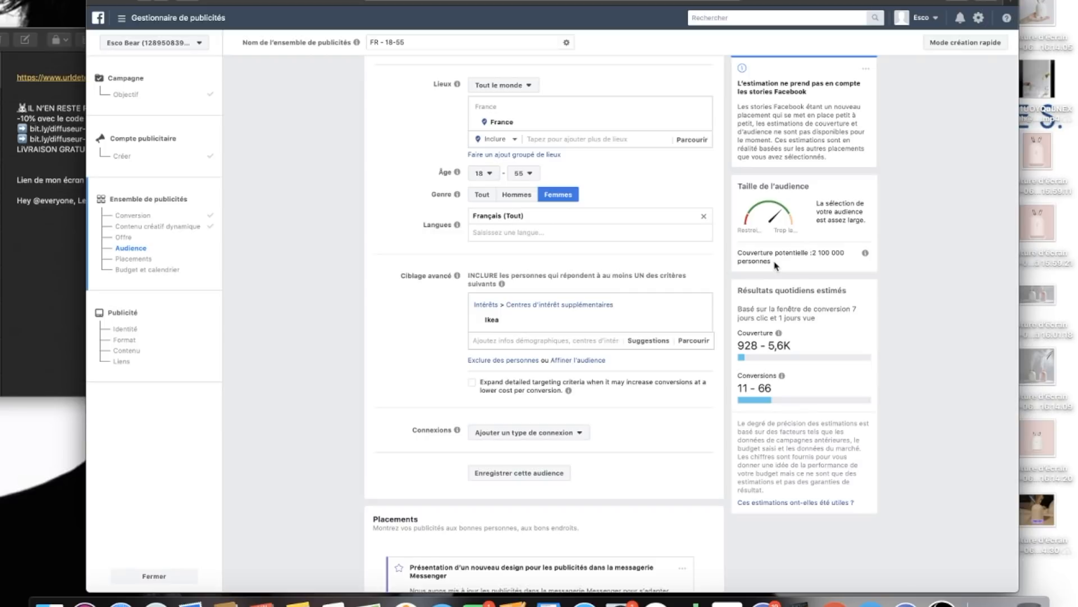
drag(806, 264, 737, 252)
click(737, 254)
click(735, 256)
triple_click(754, 254)
click(755, 255)
Step: Start a second criteria group that narrows the audience and view the targeting suggestions related to Ikea
click(570, 364)
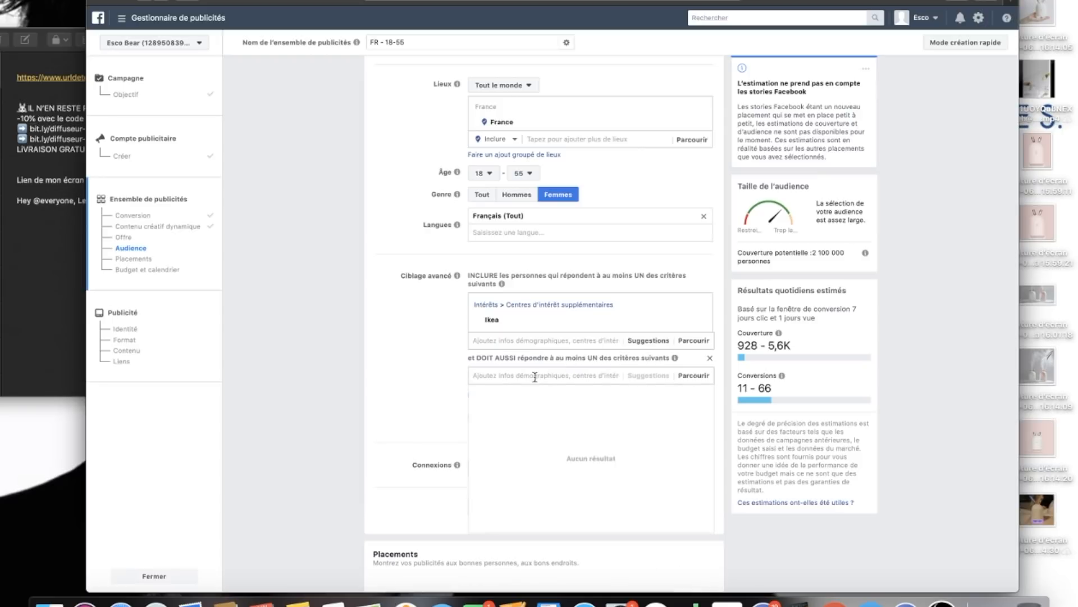
click(649, 341)
mouse_move(564, 375)
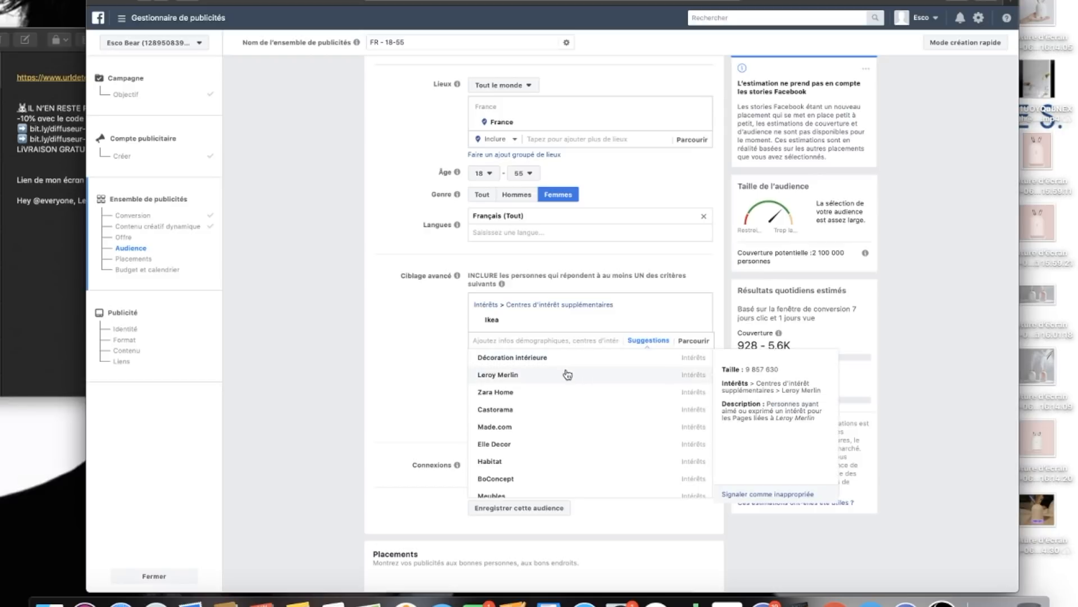
click(422, 377)
click(530, 375)
text(zara hom)
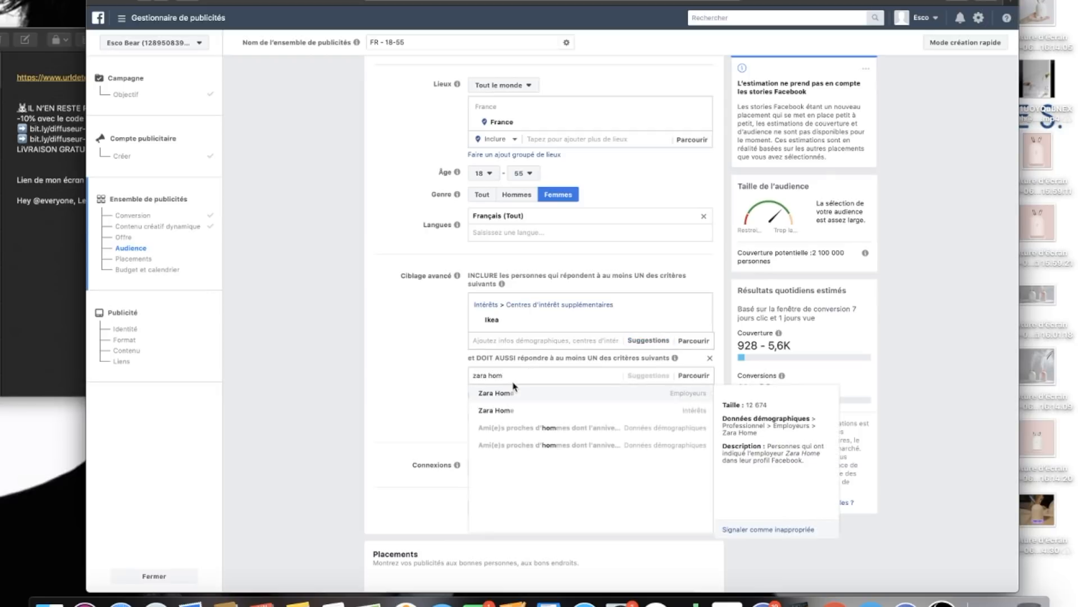
click(494, 393)
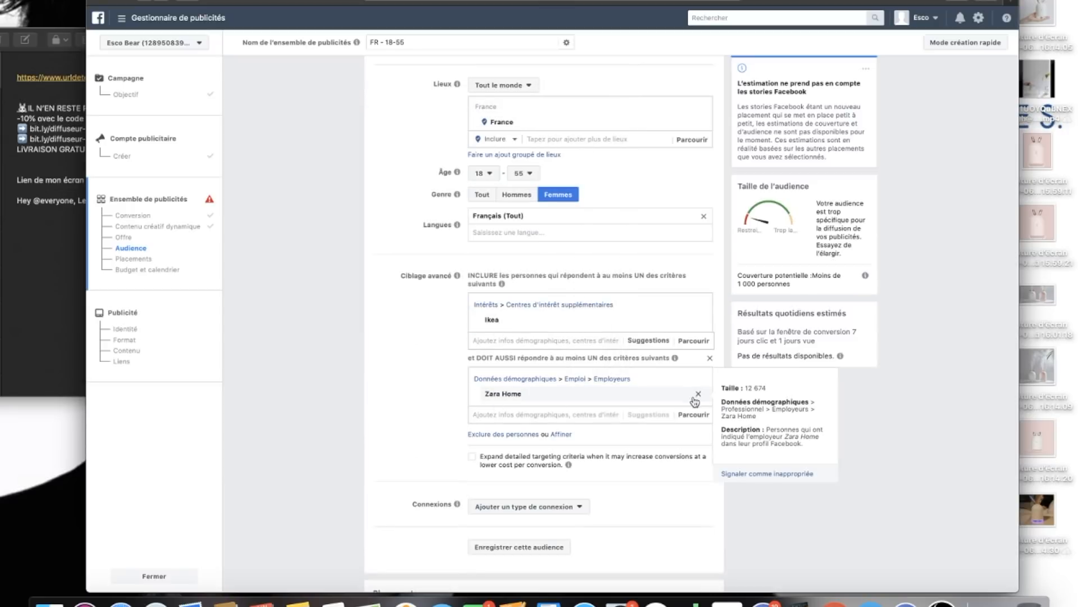
click(698, 394)
Step: Add the interest "Zara Home" to the narrowing criteria group below Ikea
click(602, 376)
text(zara home)
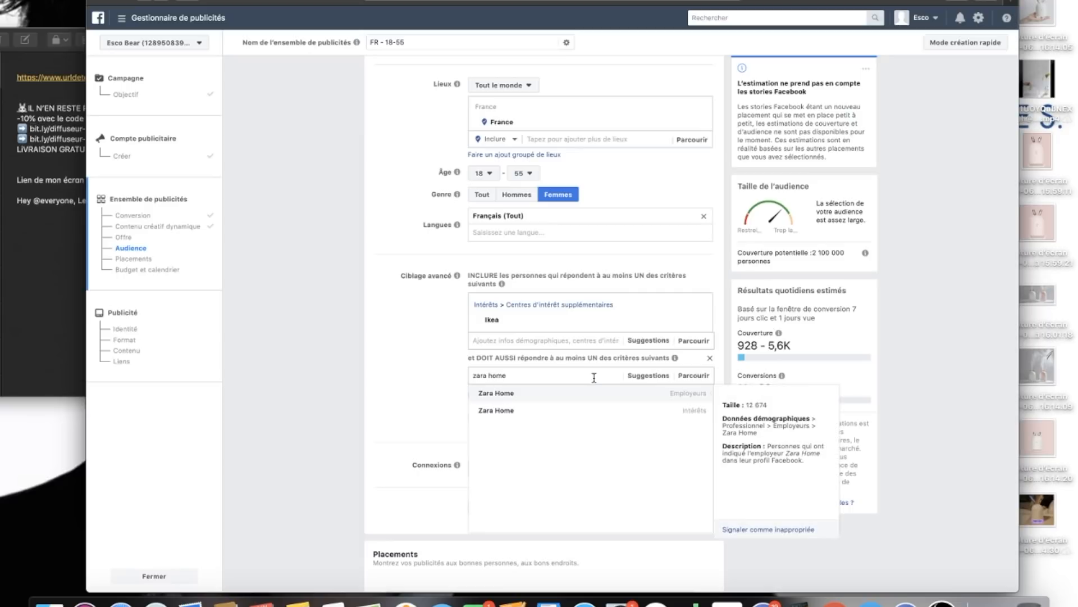
click(523, 413)
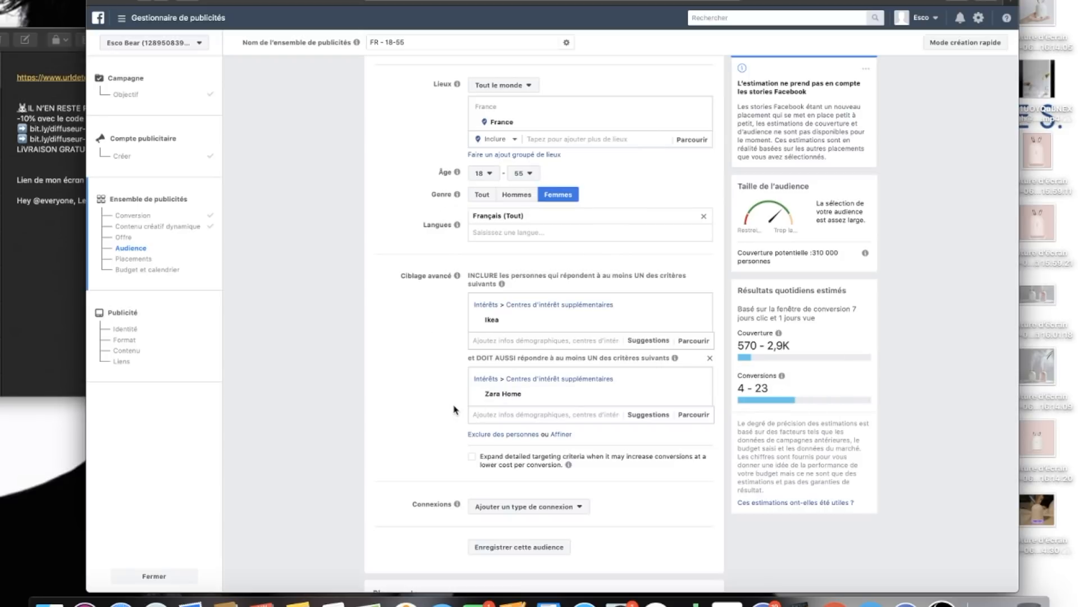
Step: Try including the interest "Zara Home" in the same criteria group as Ikea and remove the narrowing group
click(525, 340)
text(zara)
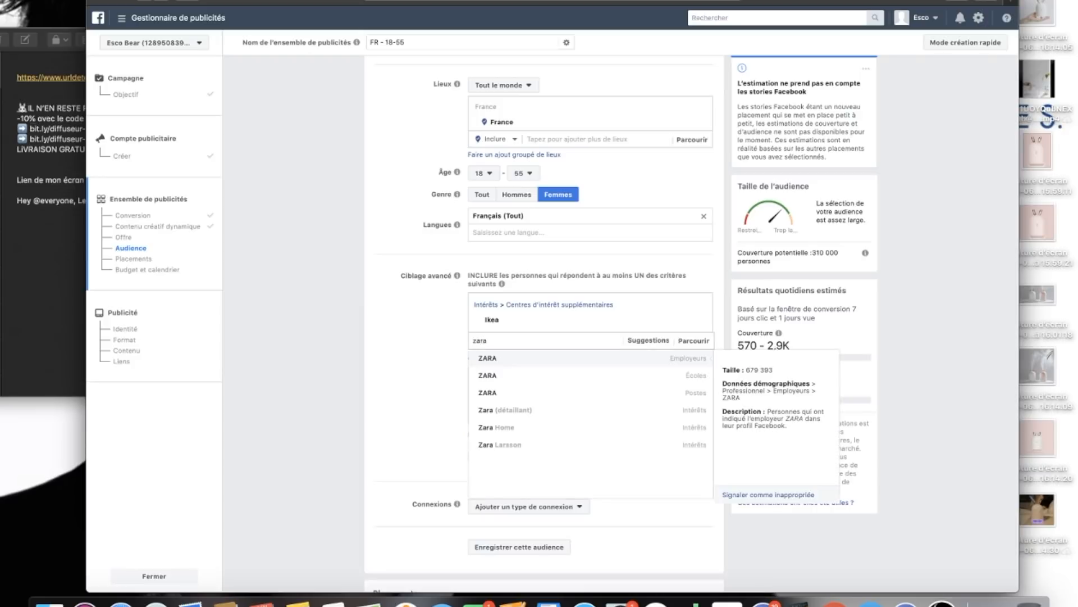
text( home)
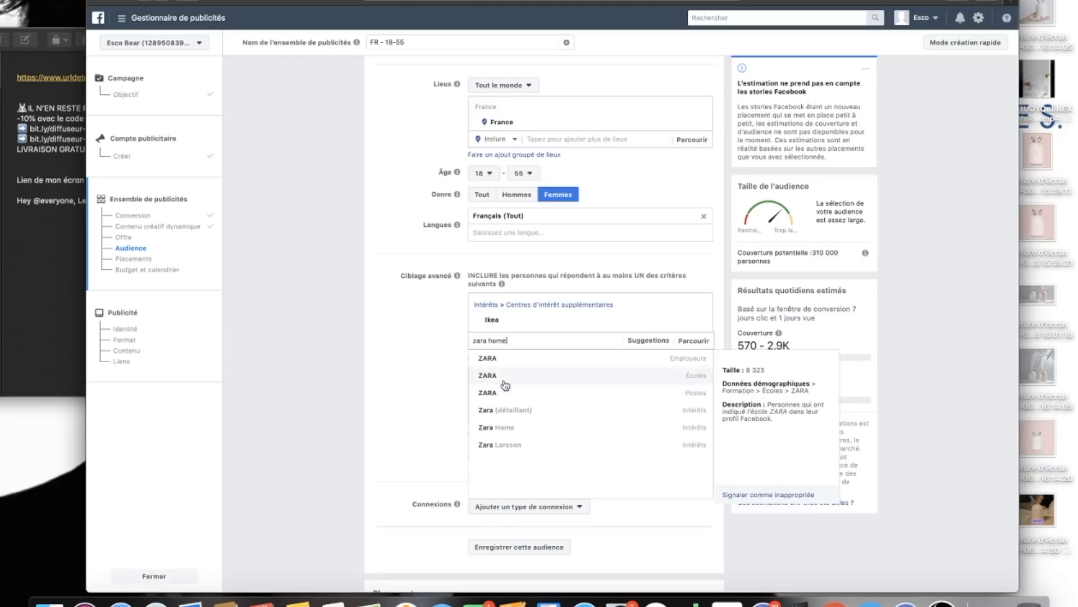
click(515, 380)
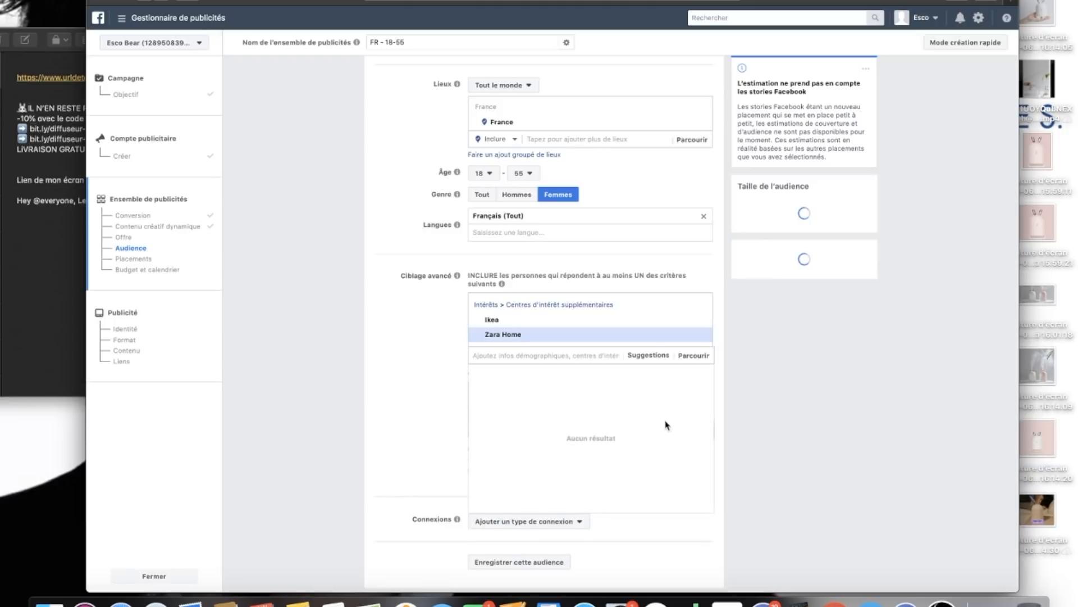
click(735, 376)
click(710, 375)
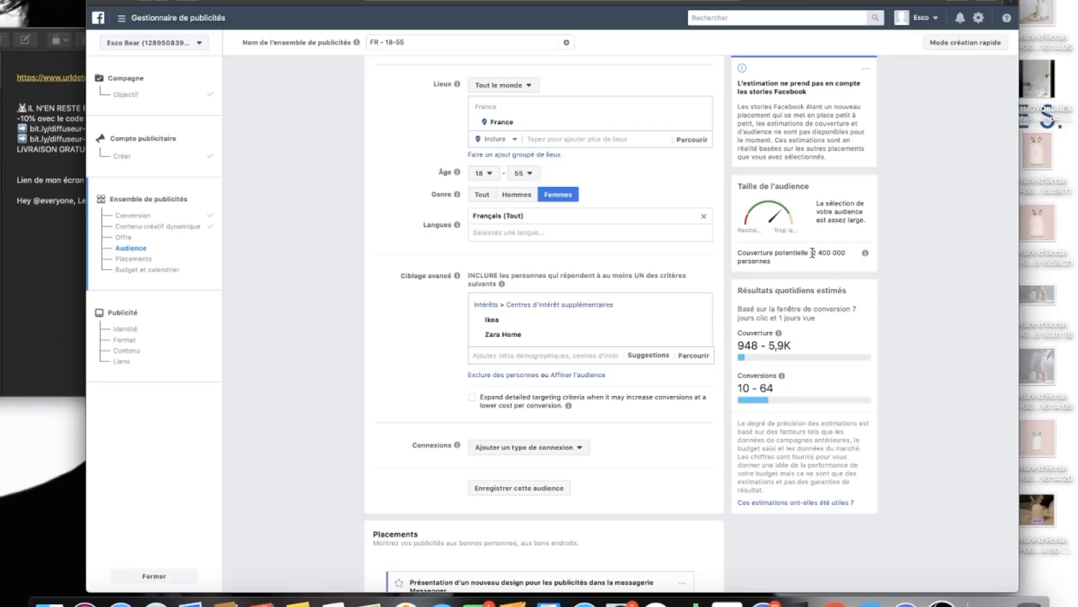
Step: Check the potential reach of the audience with Ikea and Zara Home in one criteria group
triple_click(814, 252)
click(814, 261)
drag(811, 253, 813, 257)
click(814, 257)
mouse_move(668, 341)
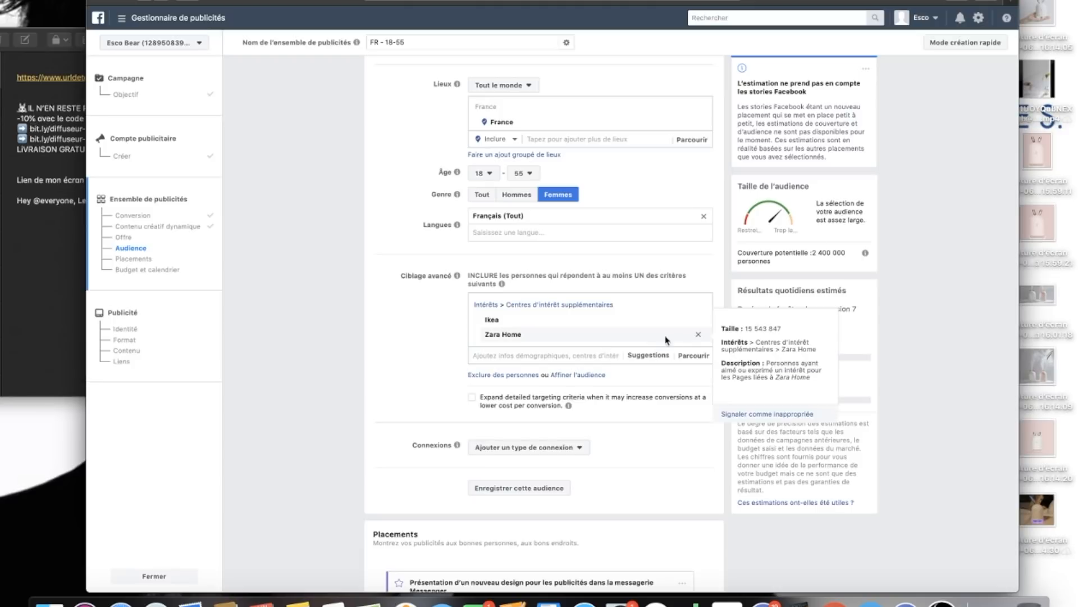
Step: Remove "Zara Home" from the Ikea group and narrow the audience to people who must also match the interest "Zara Home"
click(699, 337)
click(579, 361)
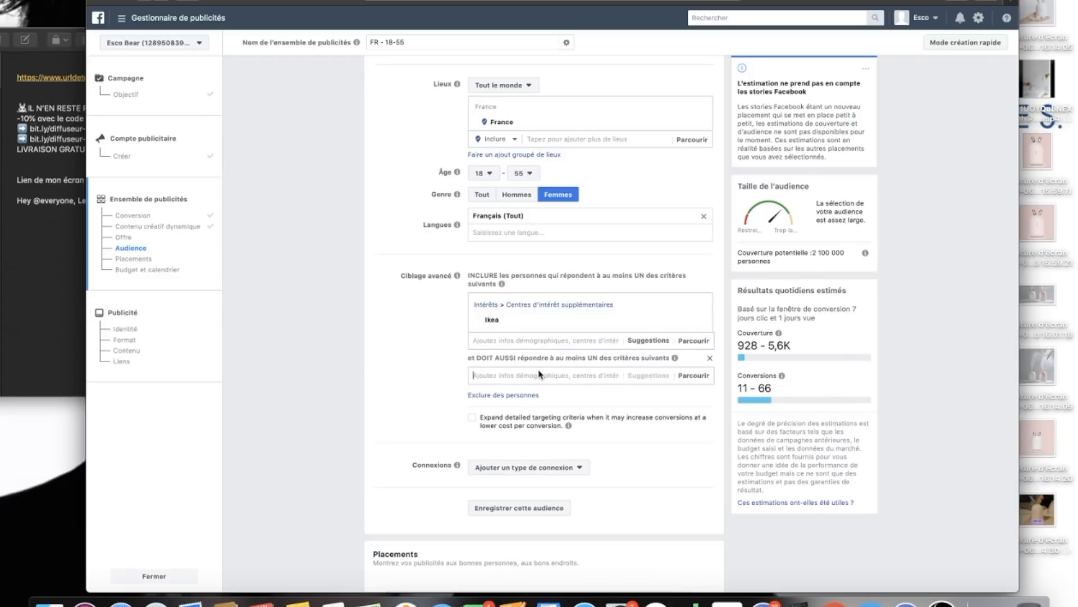
text(zara home)
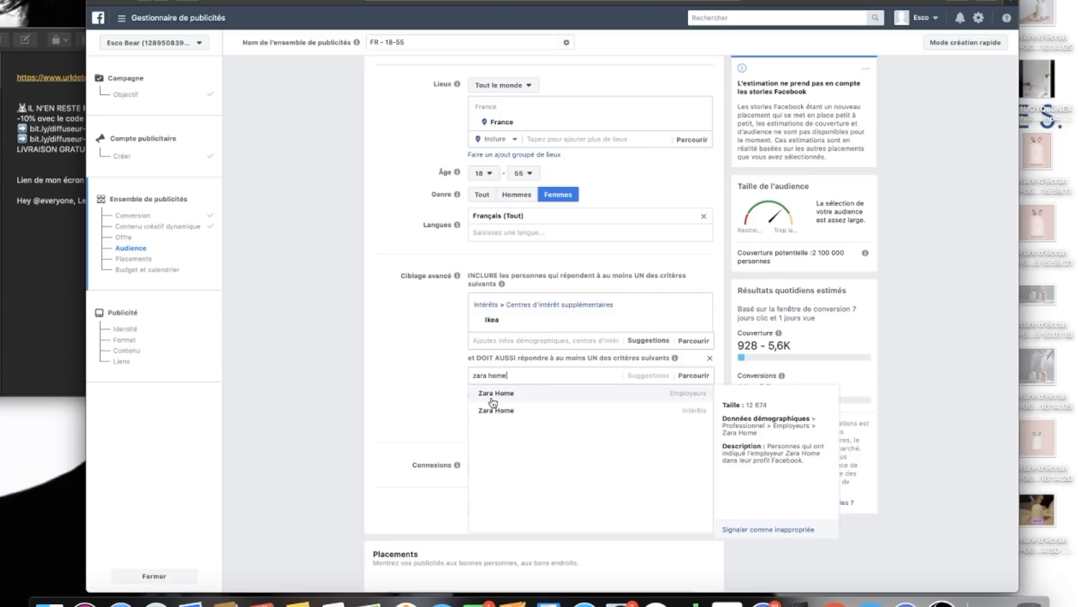
click(490, 409)
click(419, 402)
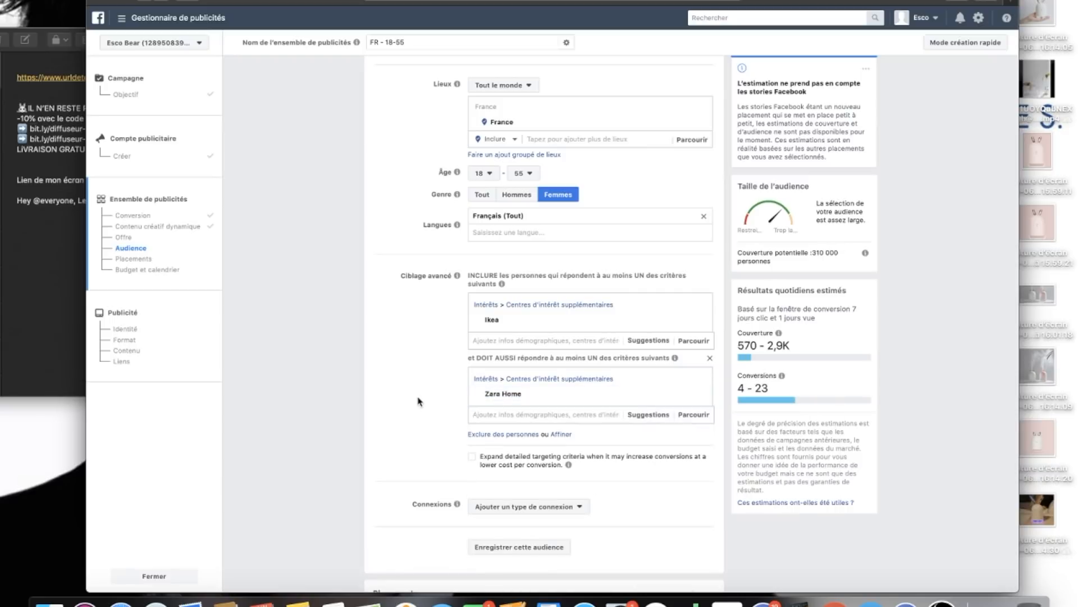
Step: Check the potential reach of the audience narrowed to both Ikea and Zara Home
scroll(421, 397, down, 1)
drag(834, 263, 738, 254)
click(737, 257)
click(736, 256)
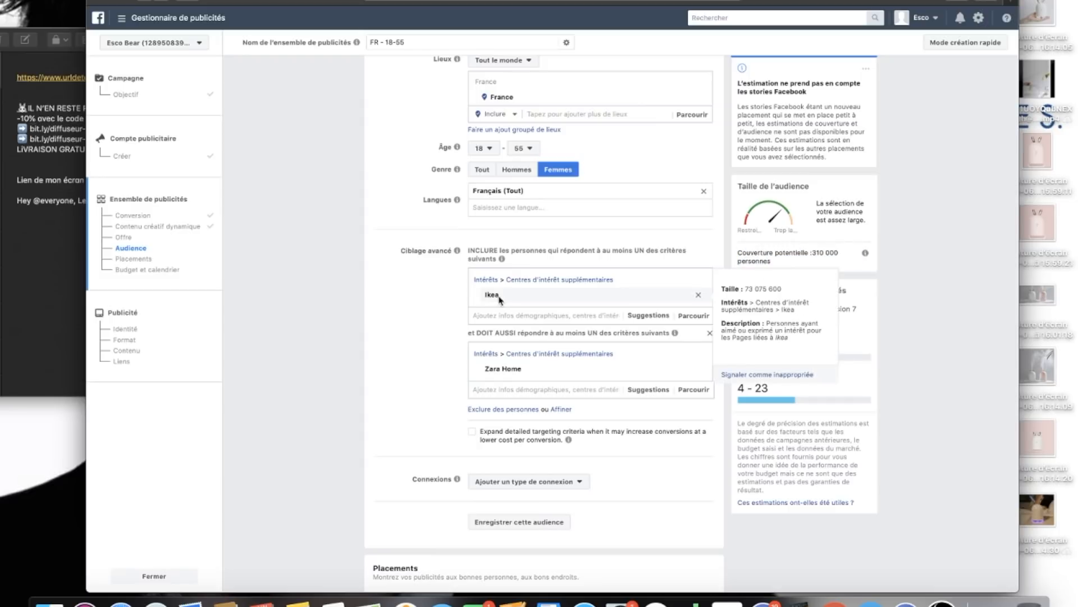
Step: View the connection types available for the audience without adding one
scroll(431, 344, down, 1)
scroll(431, 343, down, 3)
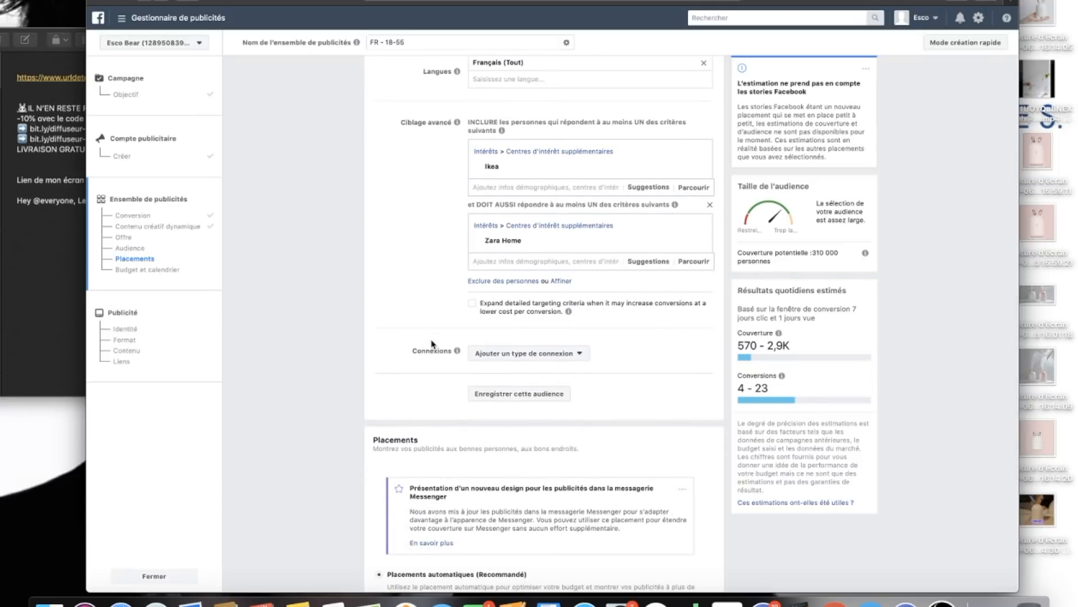
scroll(431, 343, down, 2)
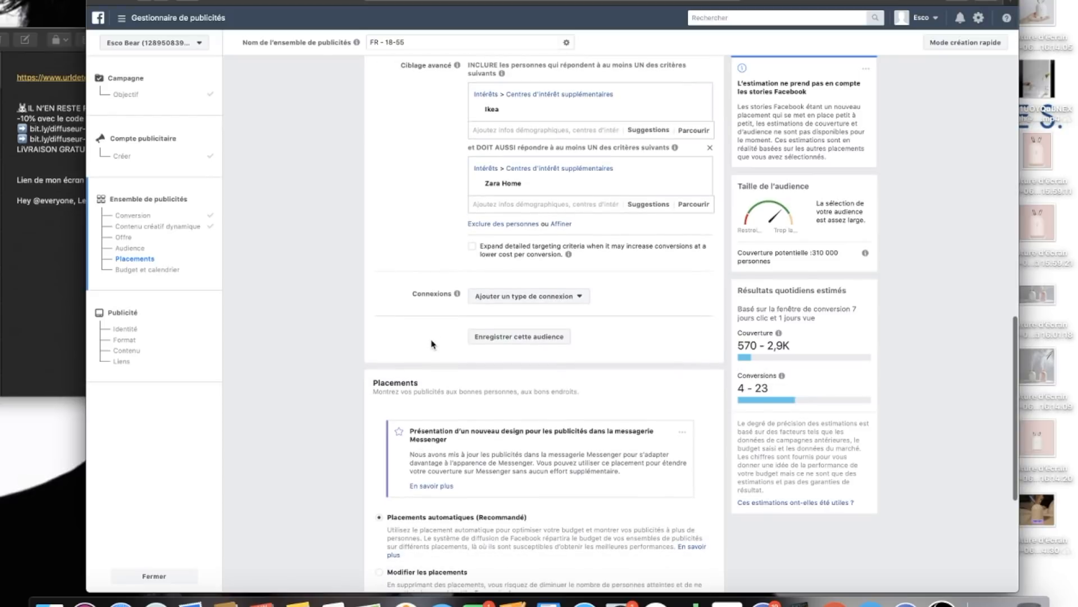
click(569, 299)
click(424, 271)
click(505, 299)
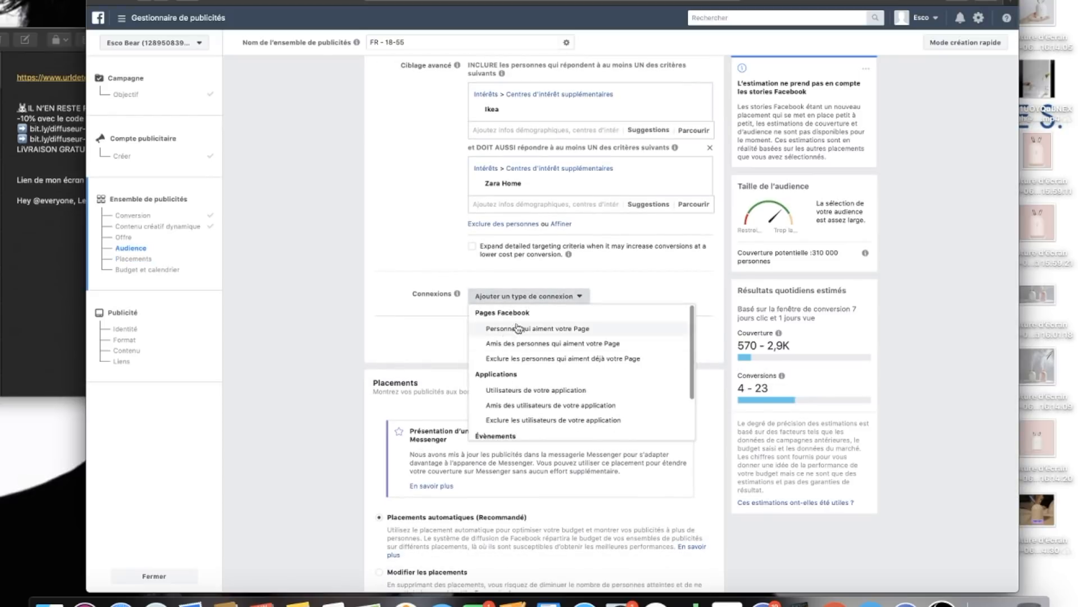
click(434, 327)
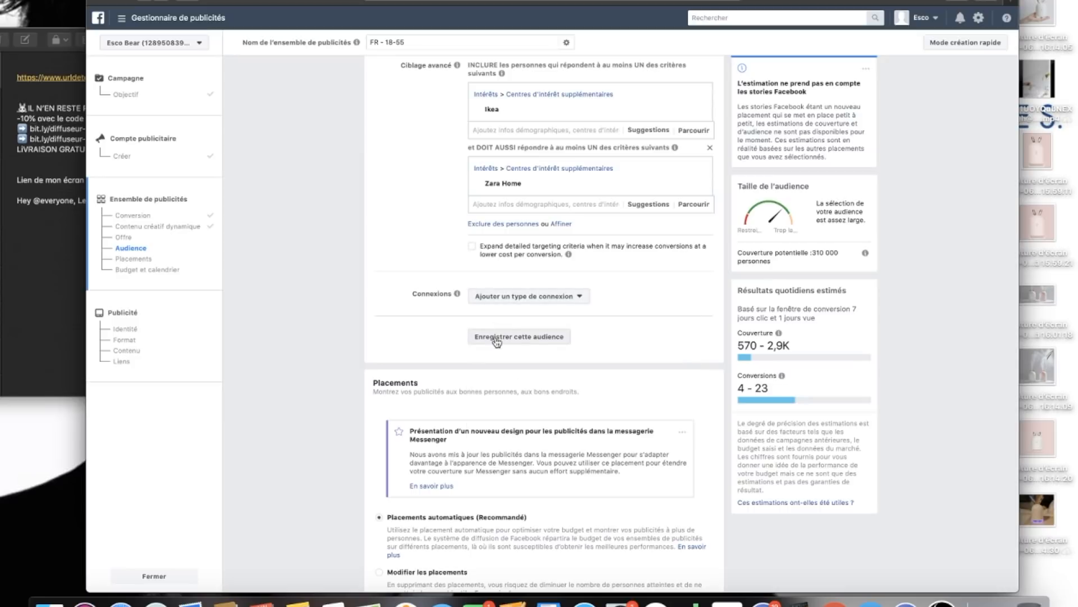
Step: Switch the ad set from automatic placements to "Modifier les placements" and review the available platforms
scroll(497, 340, down, 5)
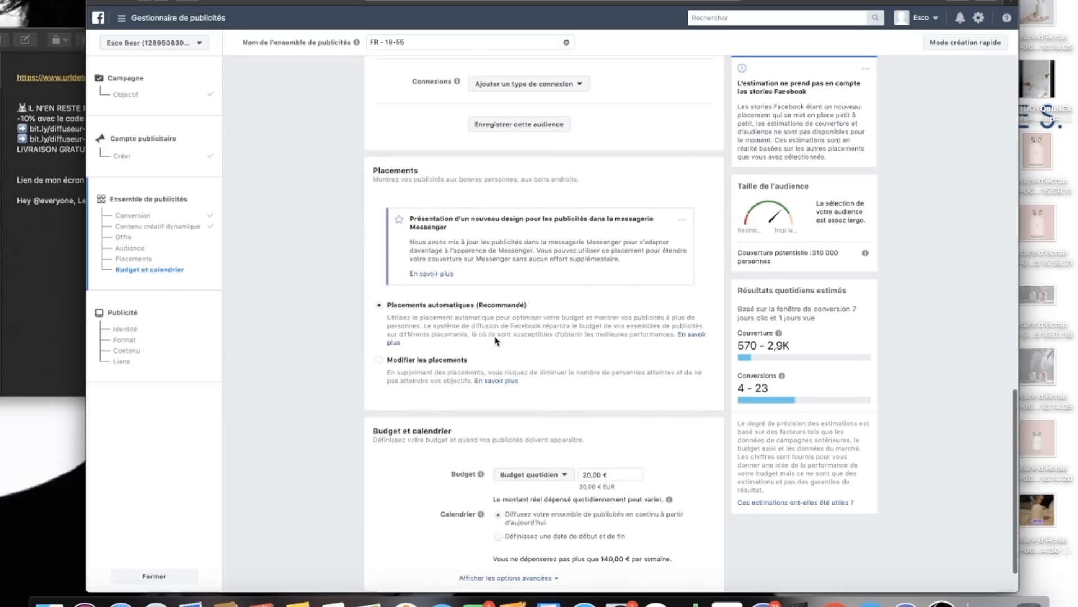
click(419, 361)
scroll(417, 366, down, 2)
scroll(418, 366, down, 4)
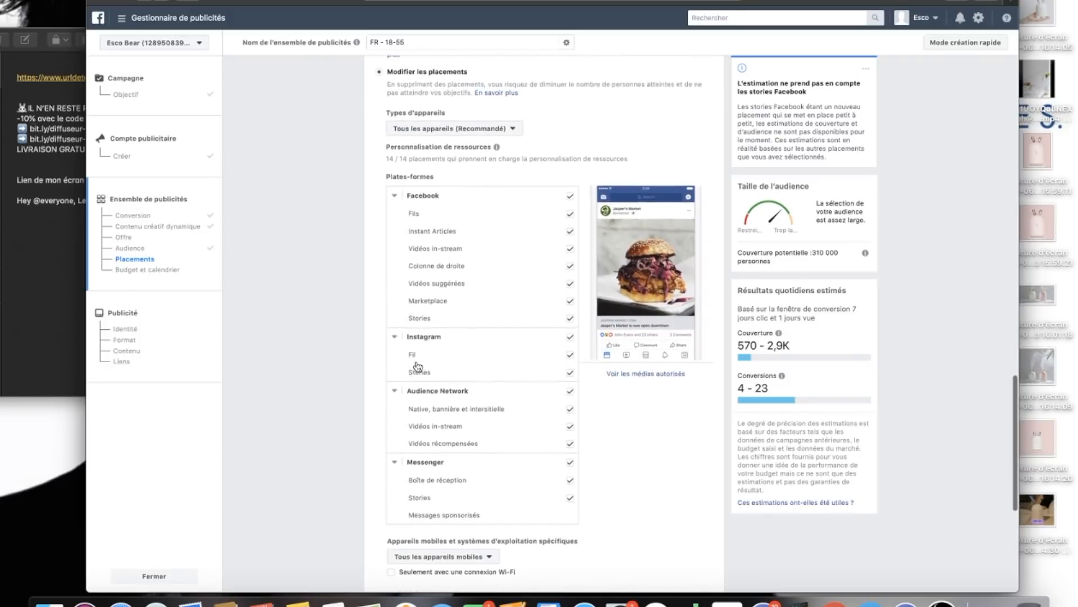
scroll(418, 367, up, 1)
scroll(418, 365, up, 2)
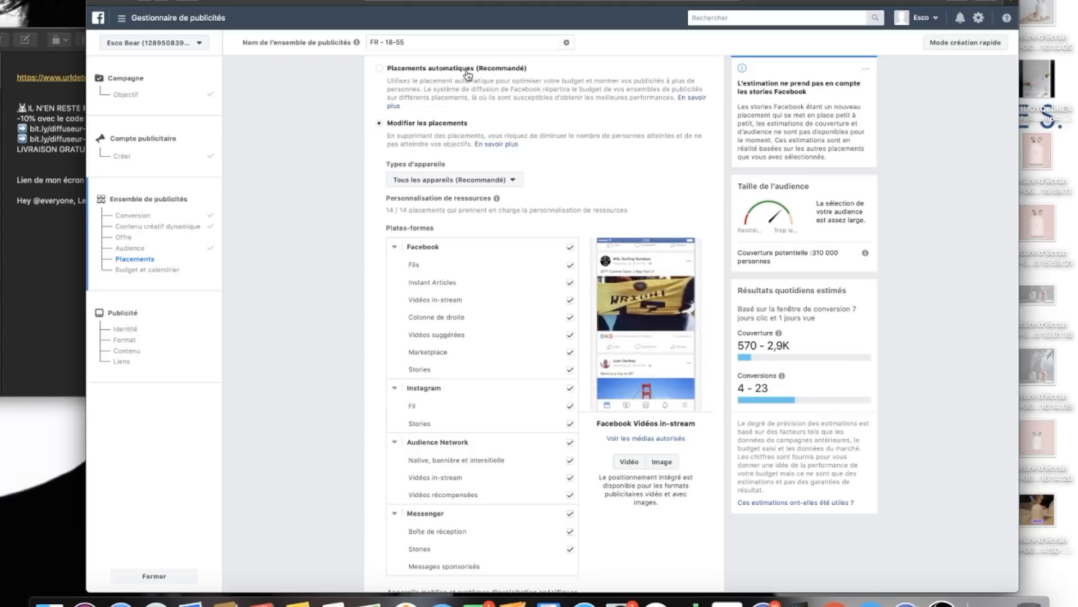
scroll(474, 101, down, 4)
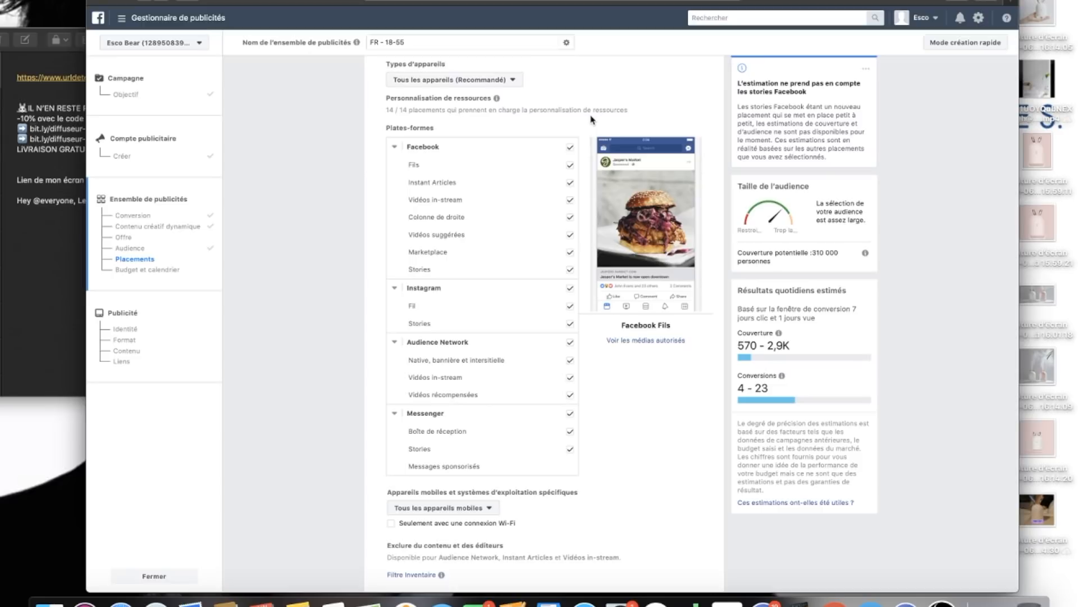
Step: Deselect every placement on Facebook, Instagram, Audience Network and Messenger except Facebook's "Fils"
click(570, 343)
click(571, 421)
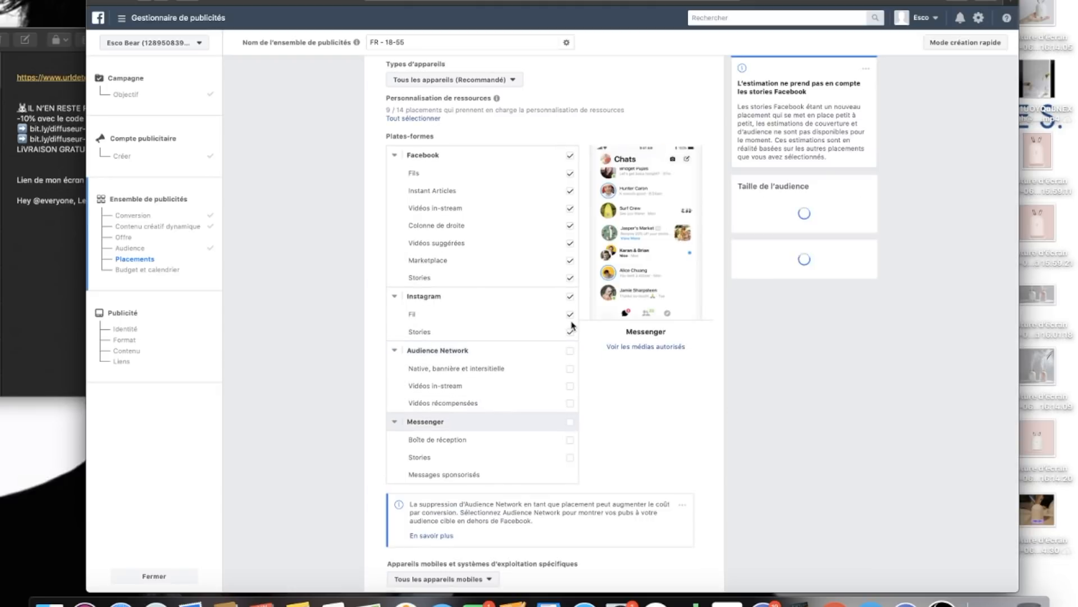
click(570, 332)
click(570, 277)
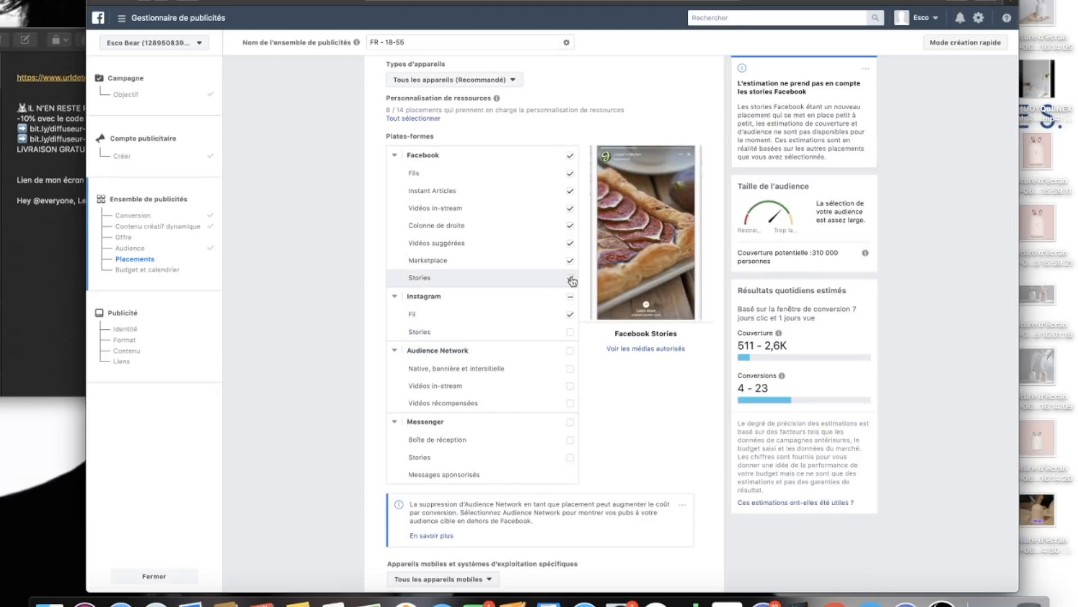
click(570, 260)
click(570, 243)
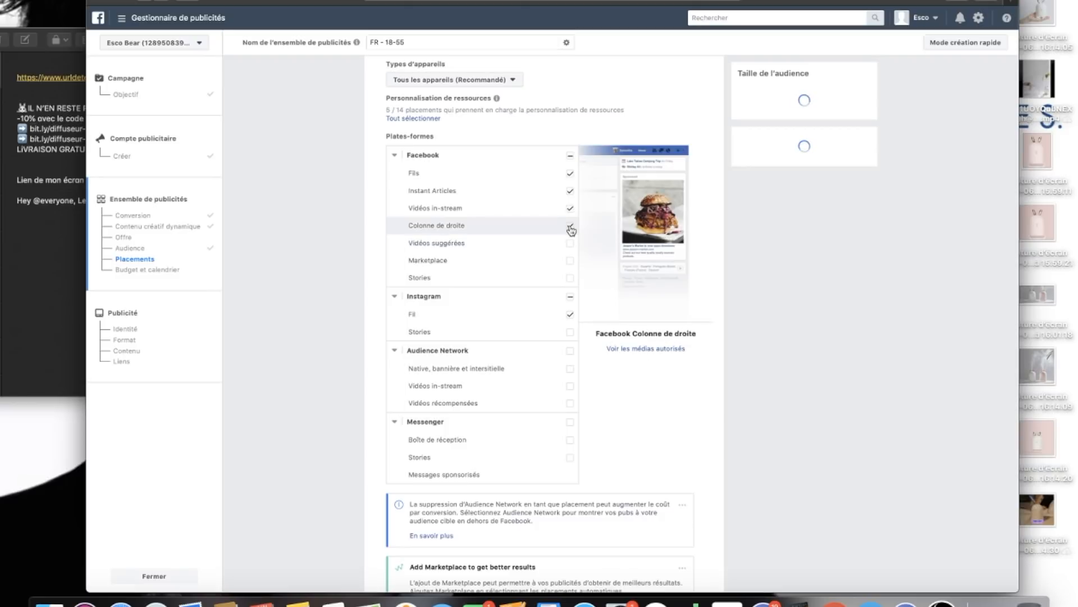
click(570, 225)
click(570, 207)
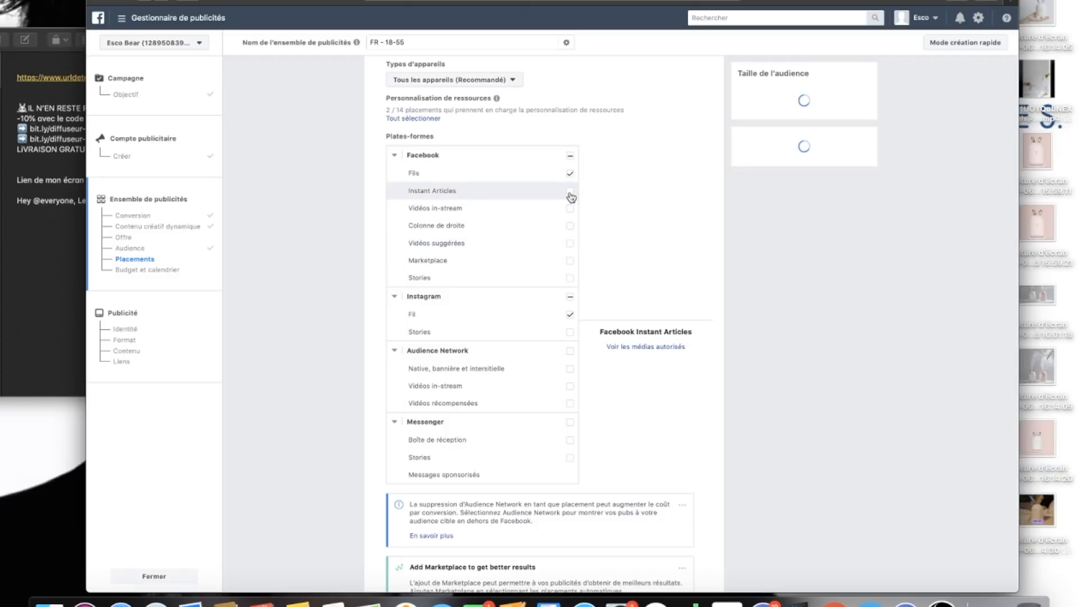
click(570, 190)
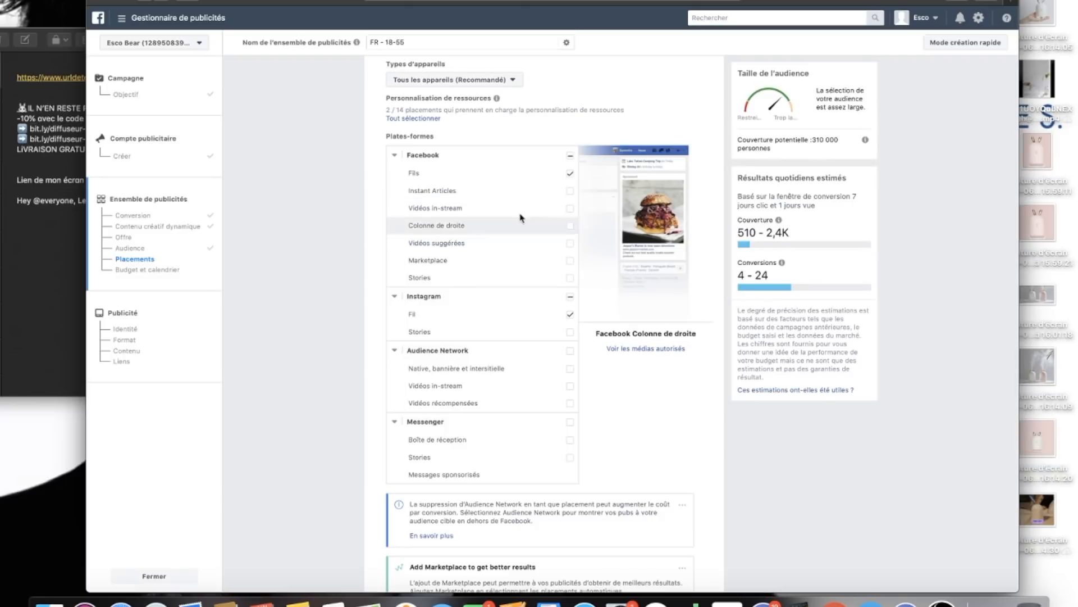
click(571, 317)
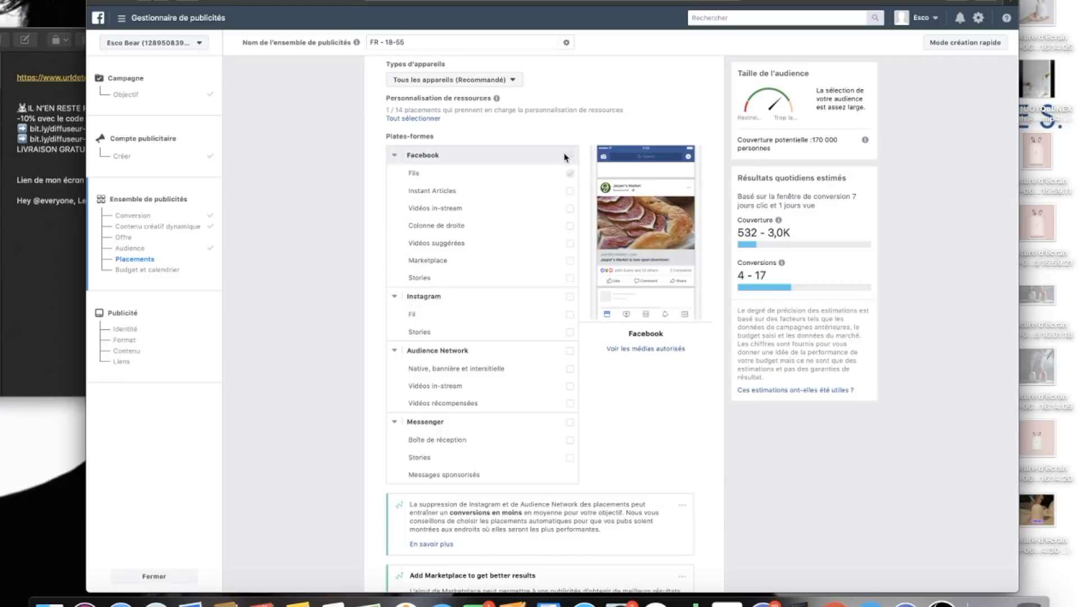
click(571, 318)
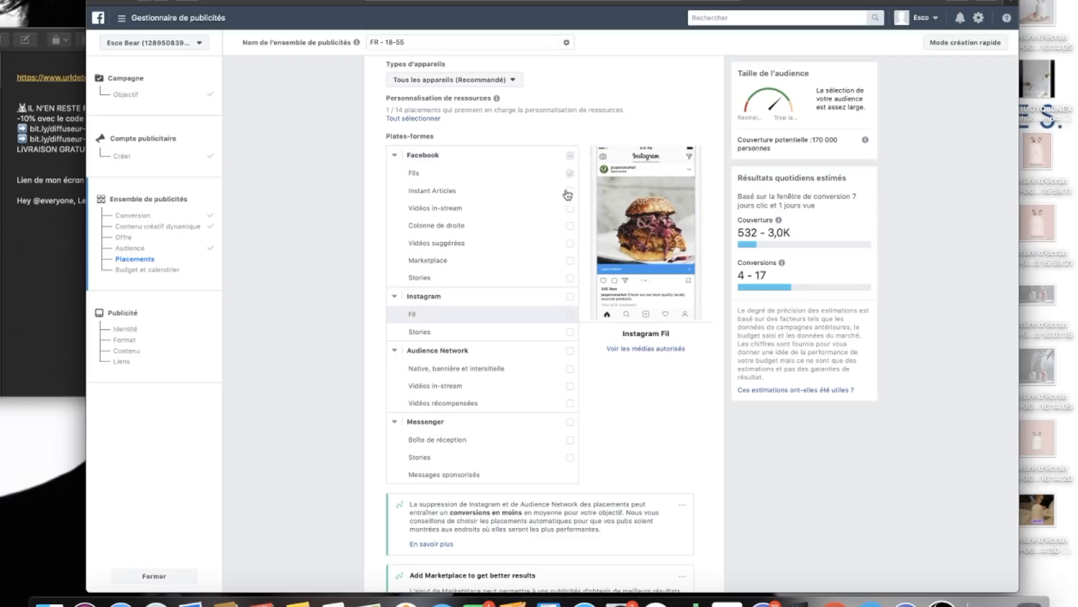
Step: Keep only Facebook's "Fils" and Instagram's "Fil" as placements and restrict mobile delivery to devices with a Wi-Fi connection
click(570, 174)
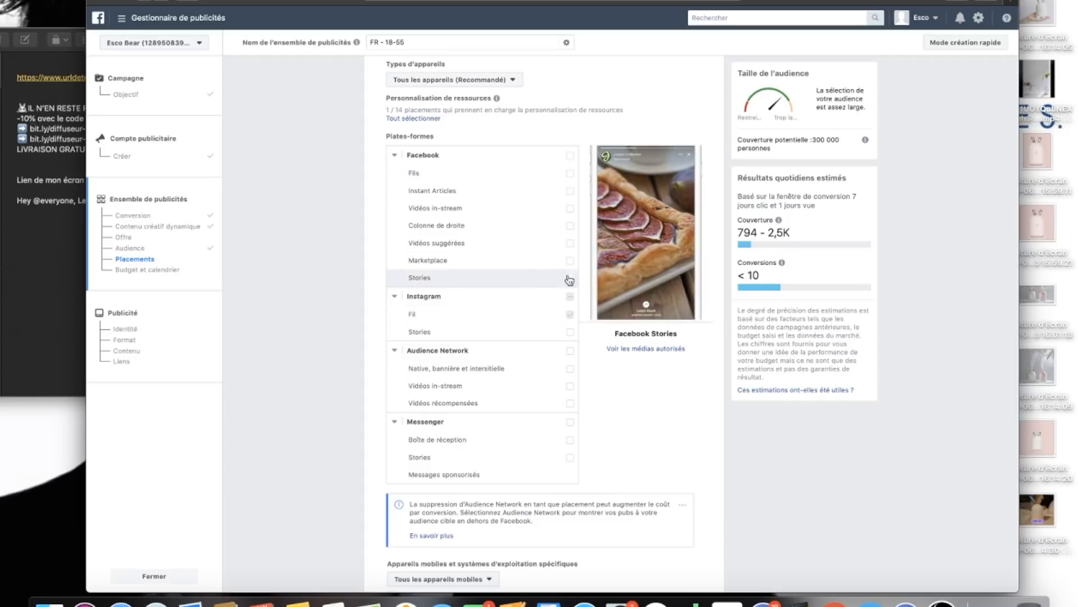
click(570, 175)
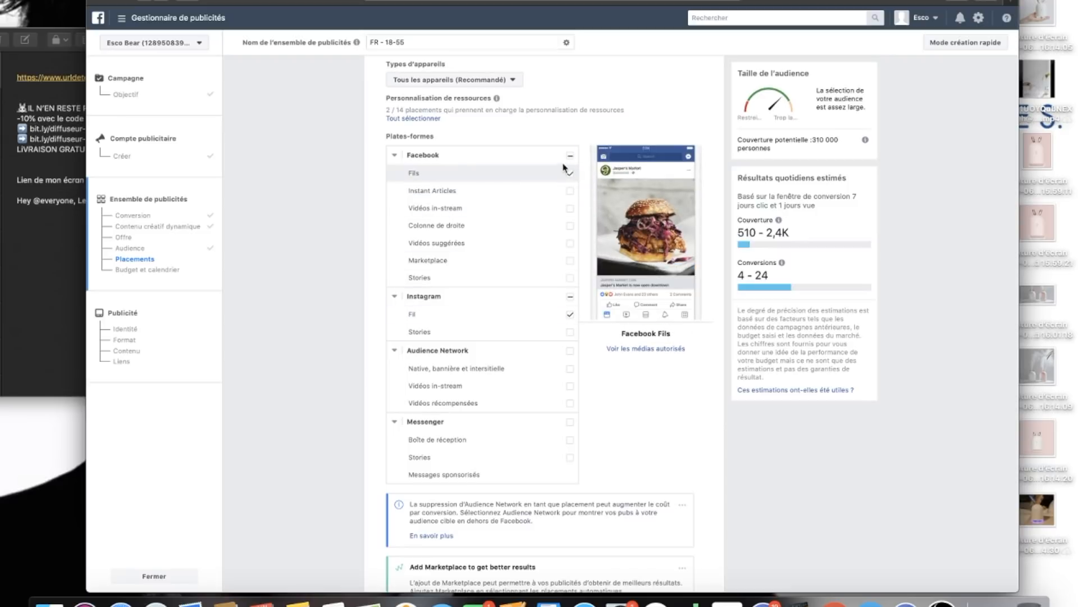
scroll(565, 348, down, 3)
scroll(565, 348, down, 9)
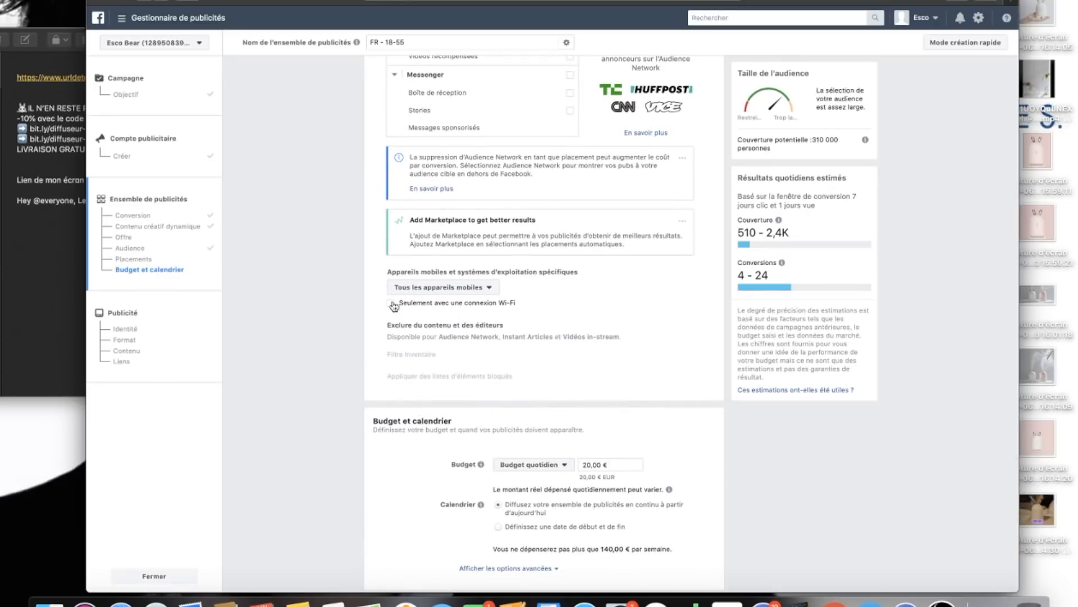
click(392, 306)
scroll(493, 321, down, 1)
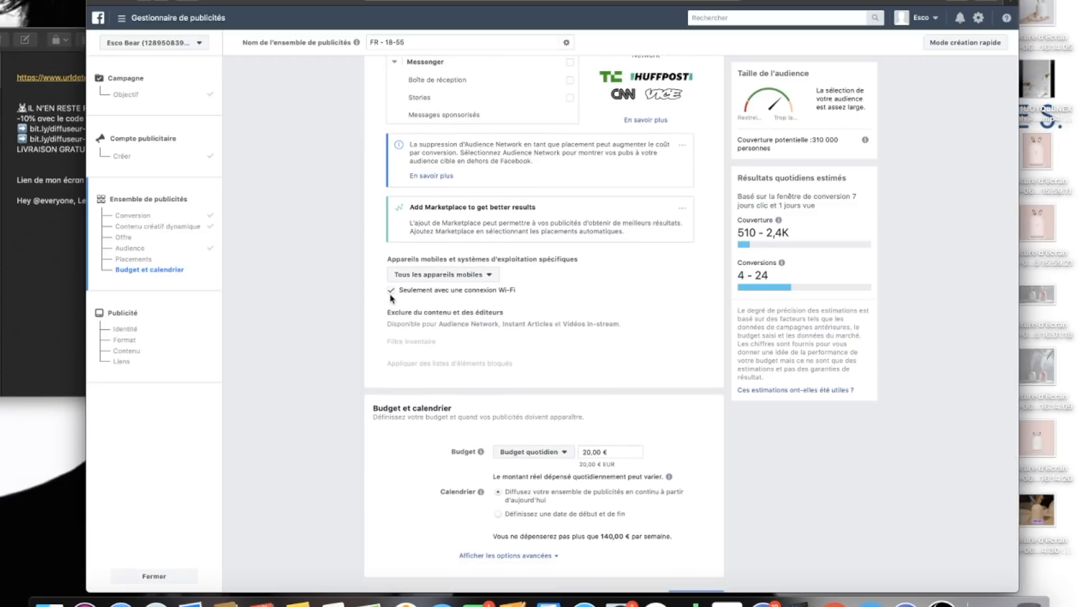
Step: Set the ad set's daily budget to 5 €
scroll(443, 314, down, 2)
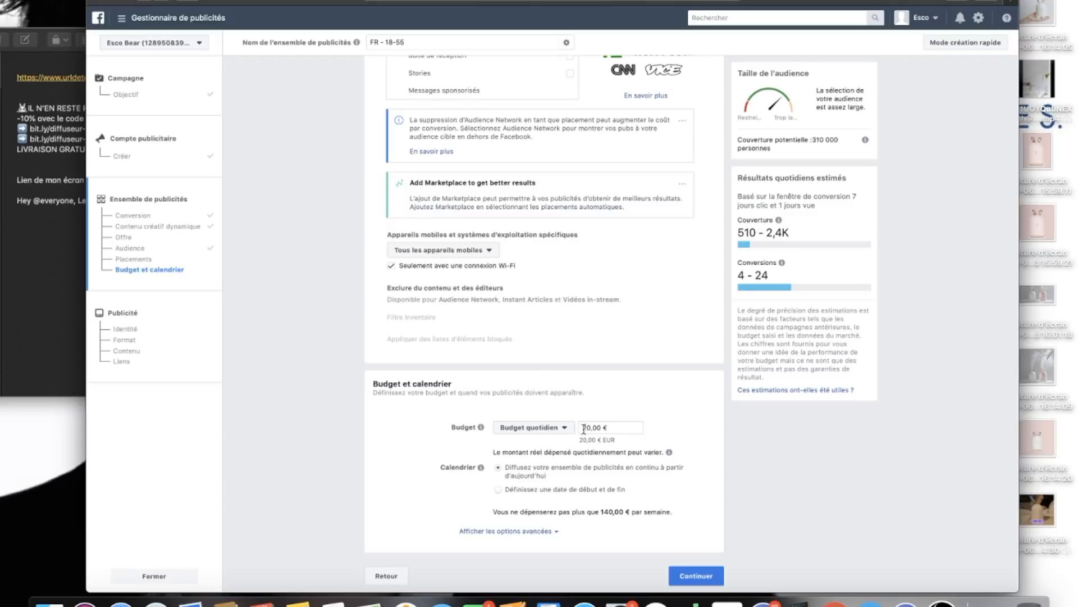
drag(583, 427, 630, 426)
text(2)
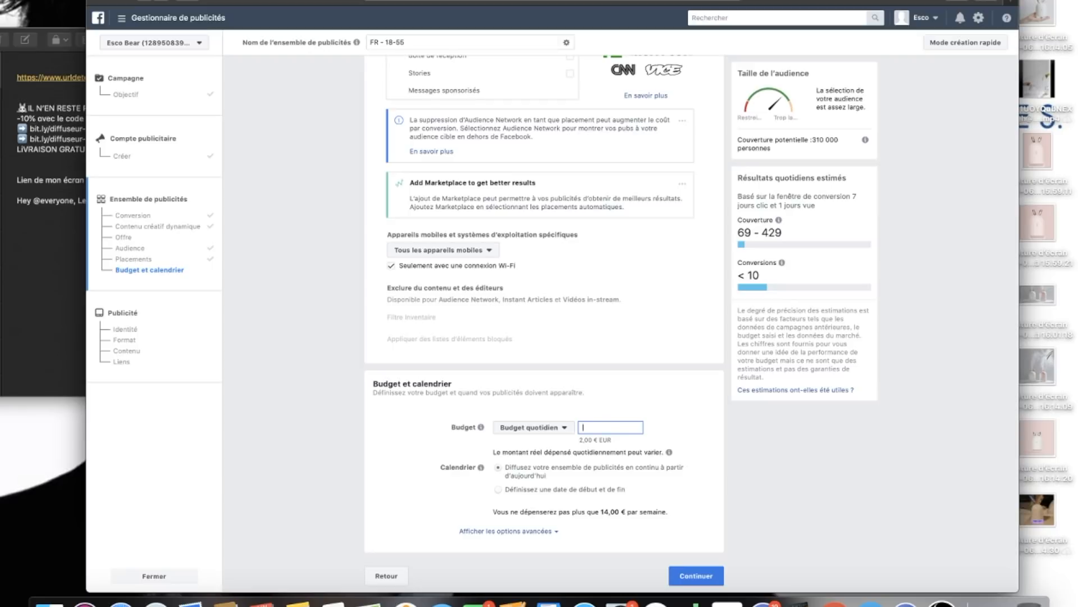
scroll(628, 376, up, 5)
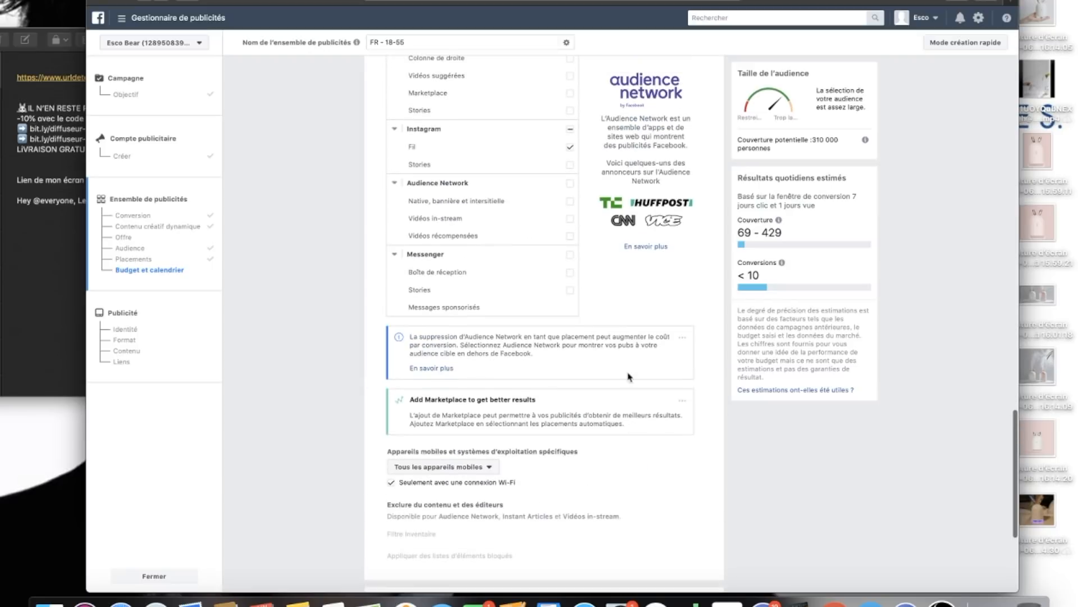
scroll(638, 140, down, 3)
scroll(618, 135, up, 5)
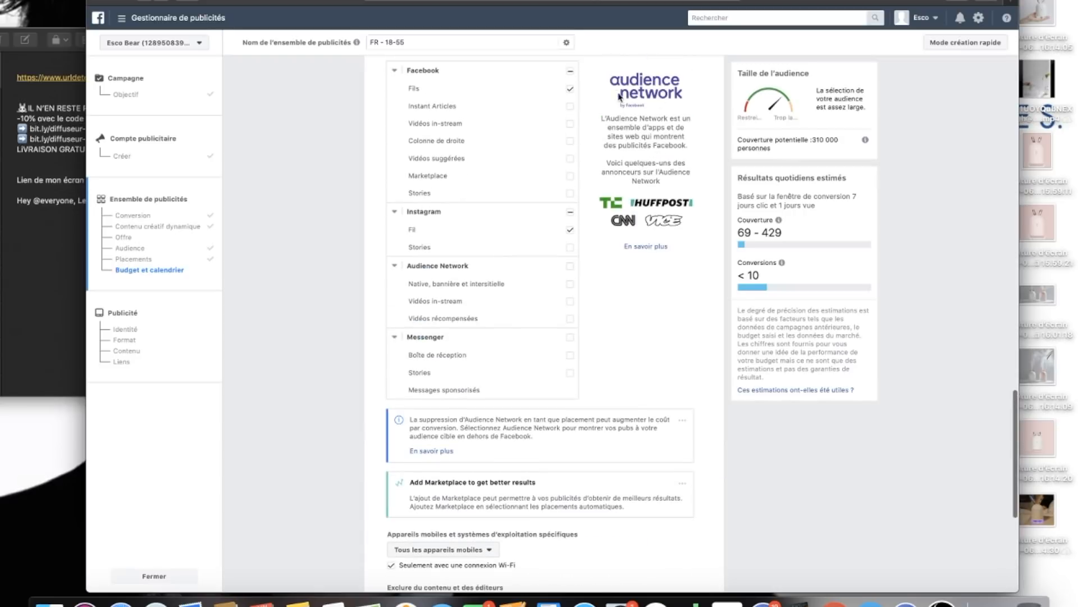
scroll(601, 360, down, 6)
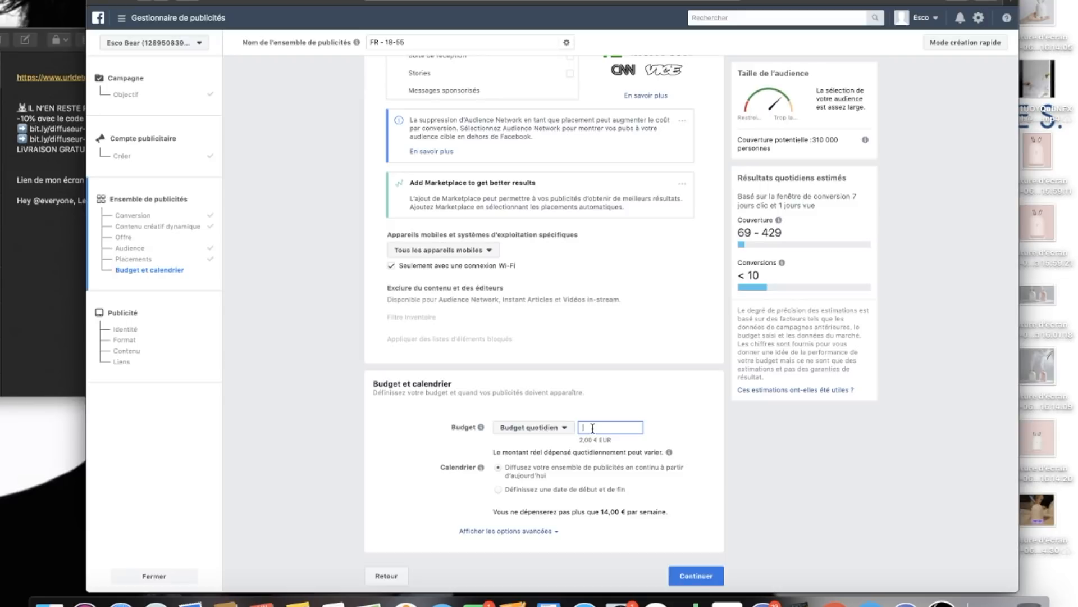
text(5)
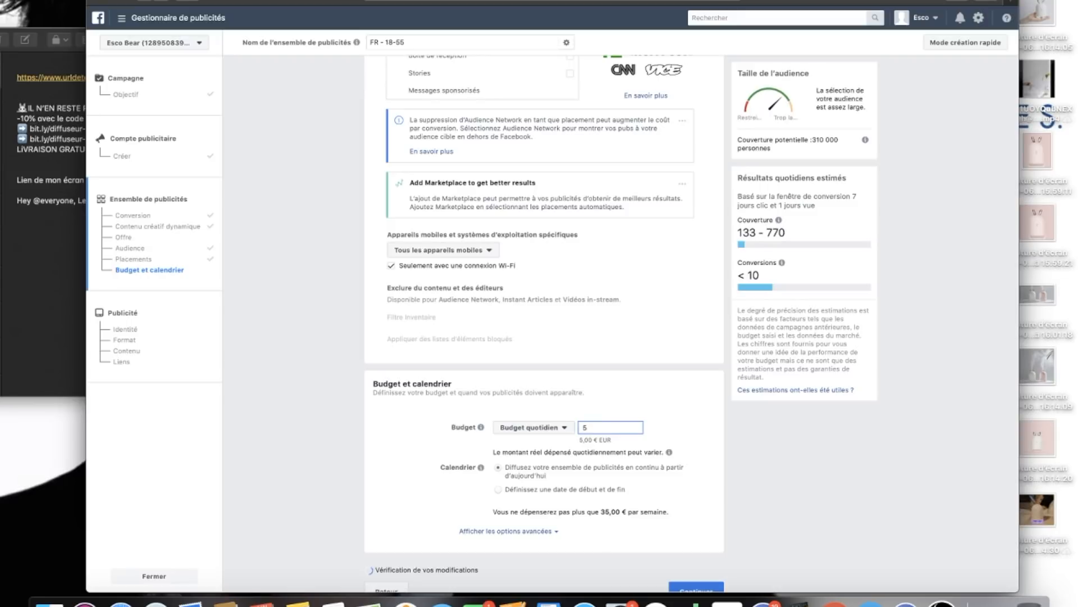
click(673, 452)
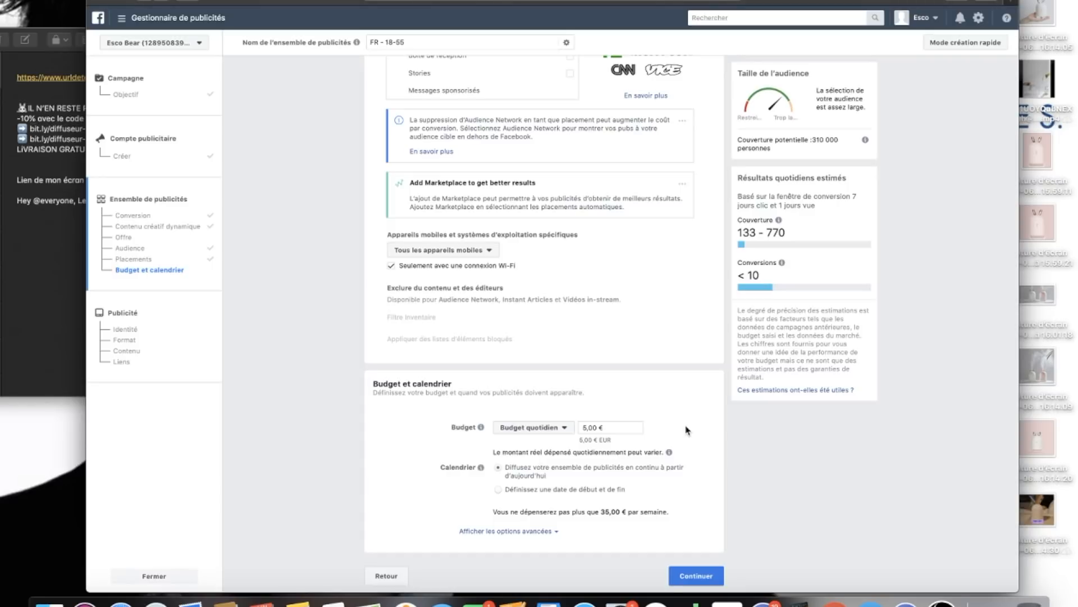
Step: Review the selected placements and budget, and continue to the ad creation stage
scroll(686, 431, up, 10)
scroll(698, 406, down, 5)
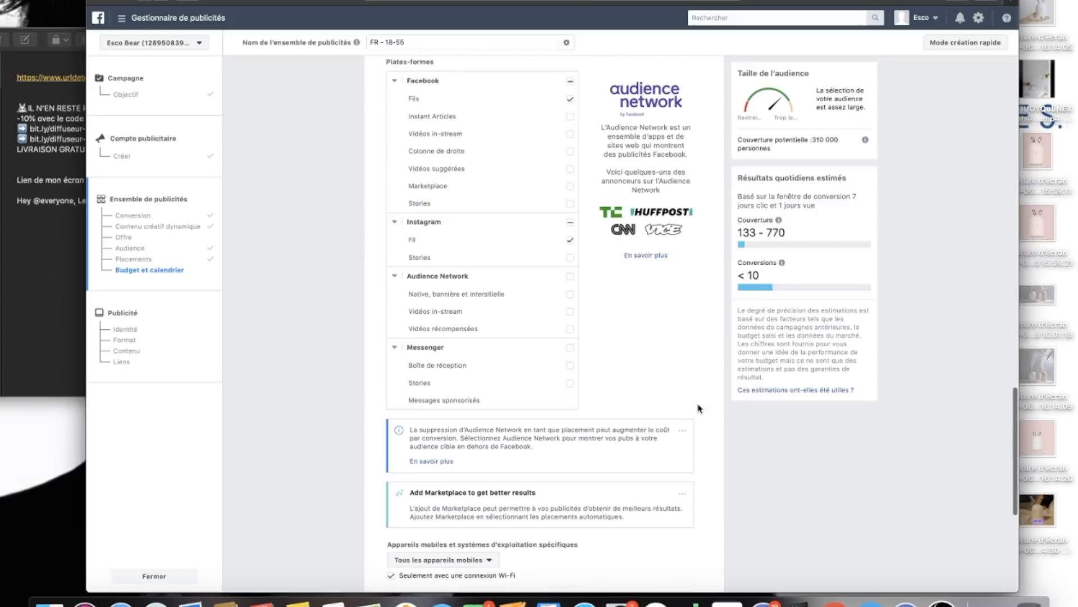
scroll(739, 517, down, 5)
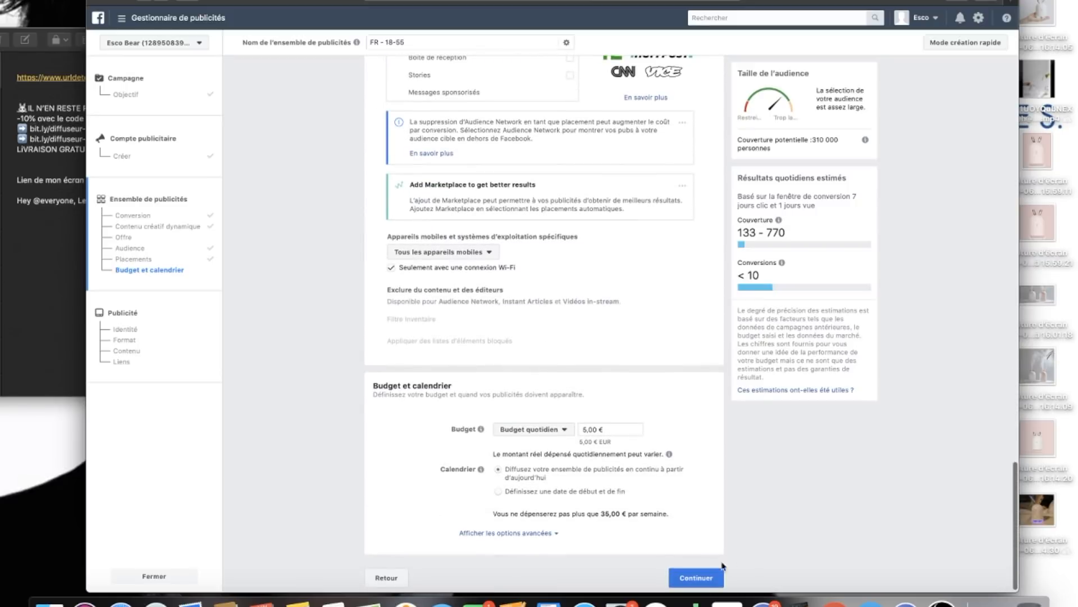
click(700, 584)
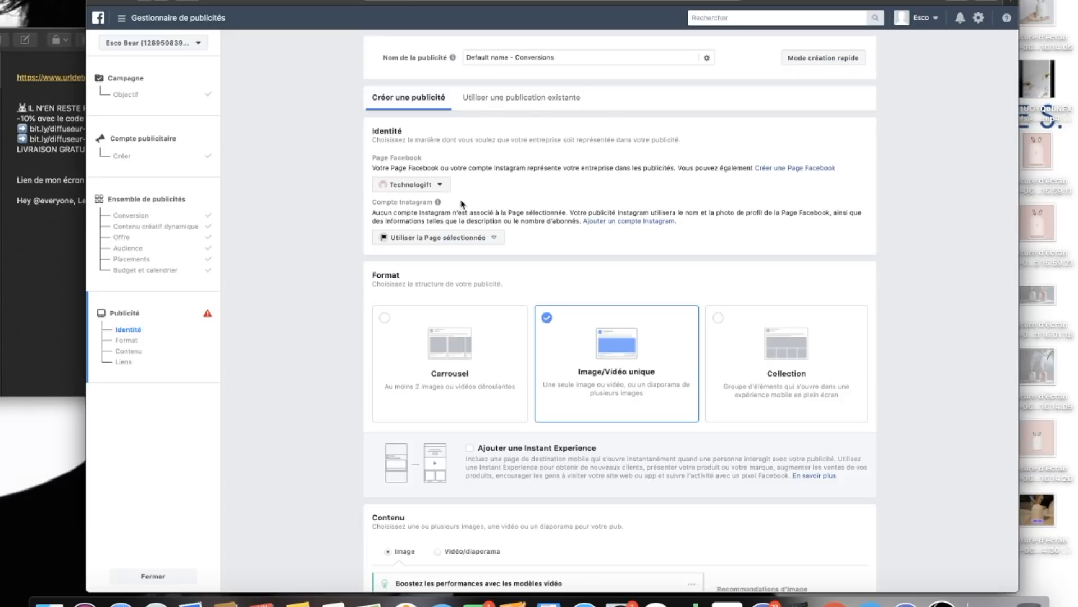
Step: Look through the ad's Identité, Format, Contenu and Liens sections to examine what has to be filled in
scroll(462, 203, down, 1)
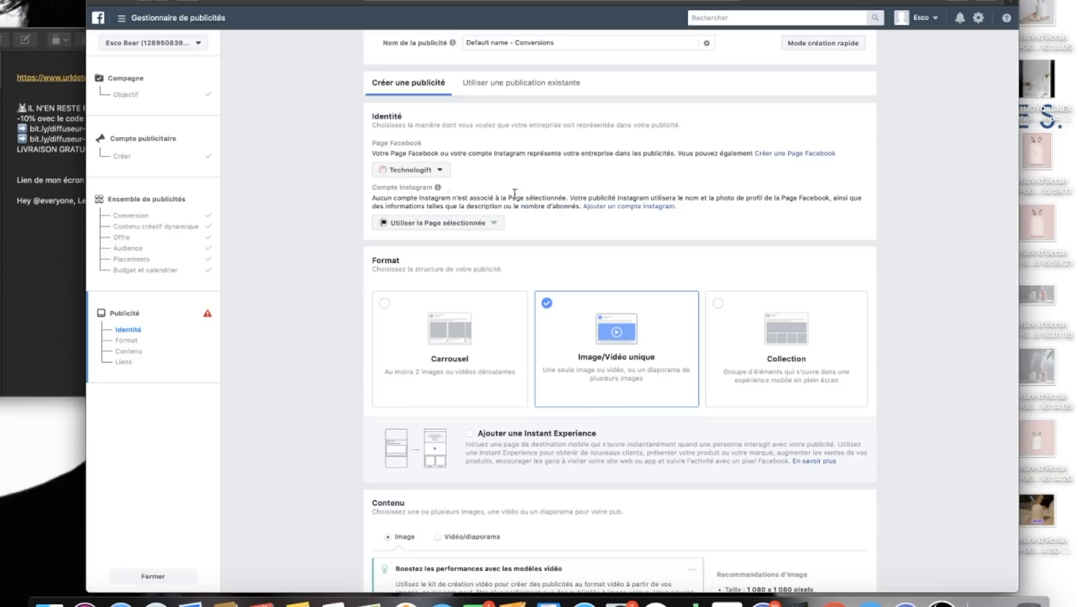
scroll(267, 304, down, 3)
scroll(268, 305, down, 1)
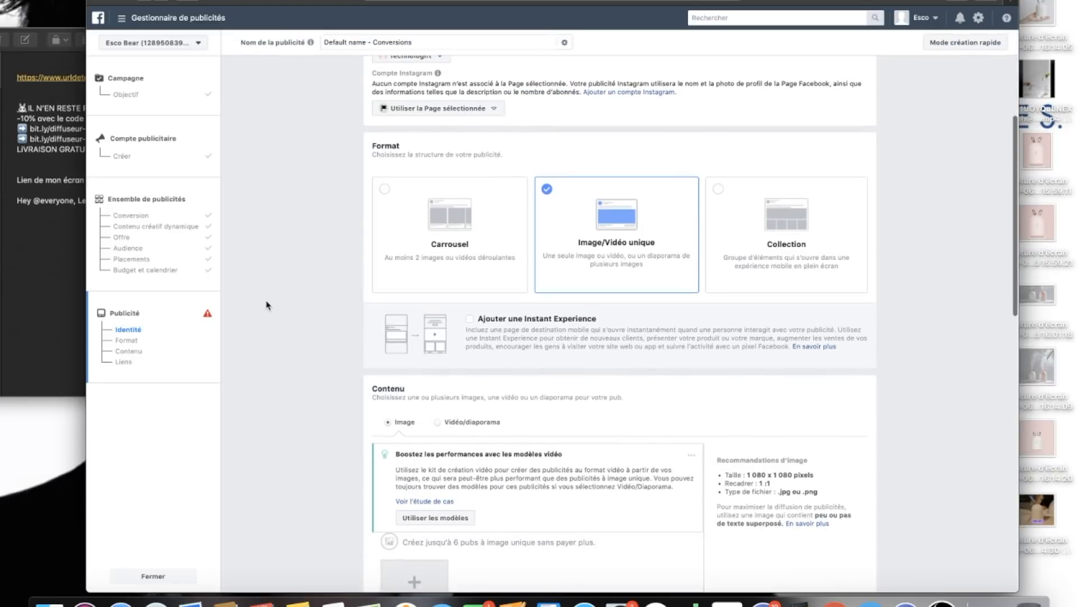
scroll(268, 305, down, 3)
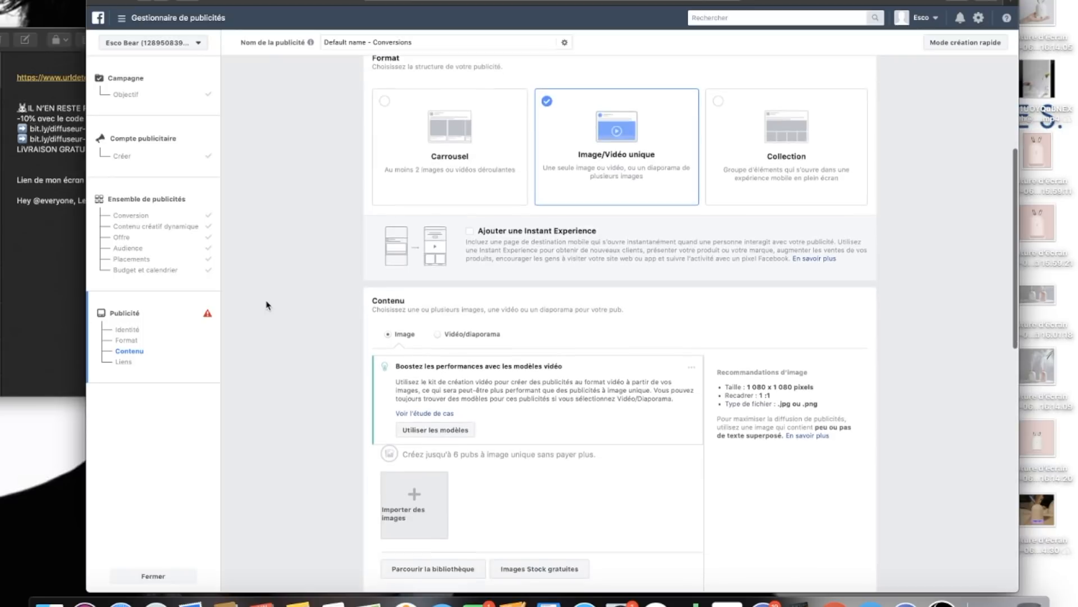
scroll(267, 305, down, 3)
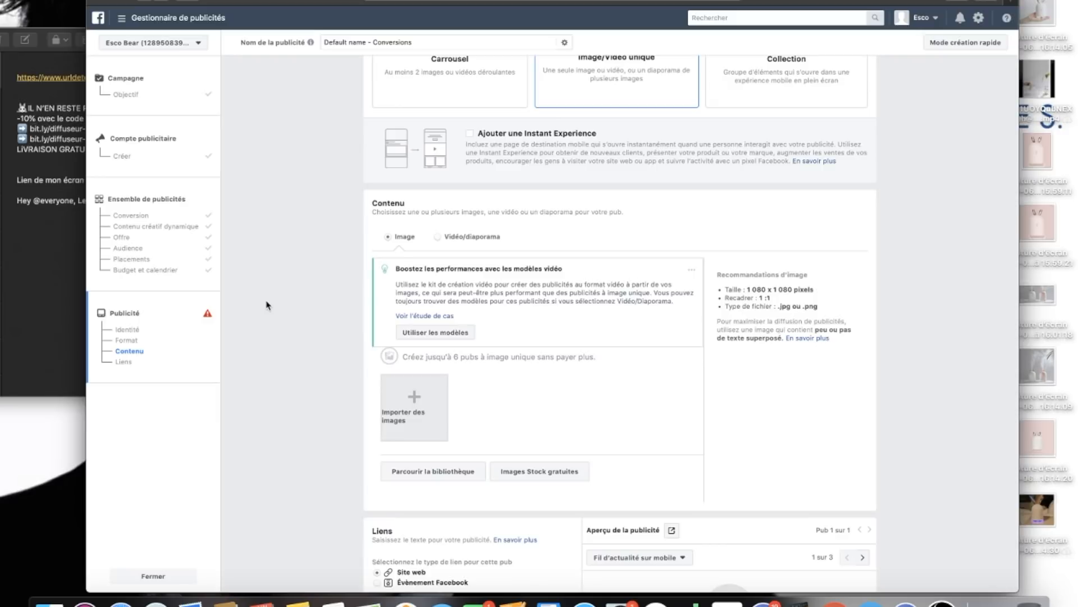
scroll(420, 280, down, 6)
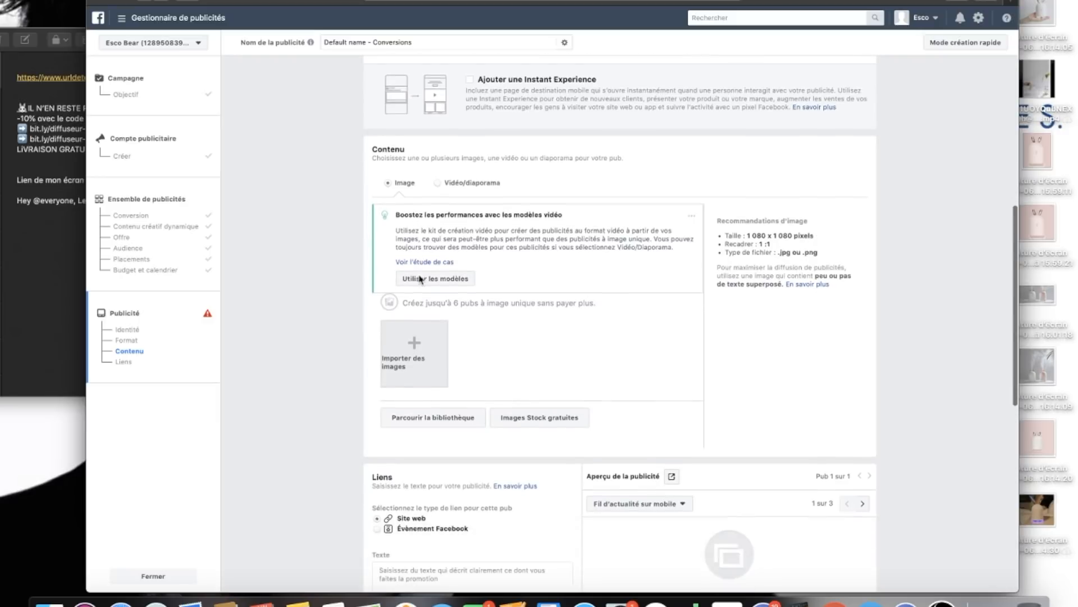
scroll(420, 280, down, 5)
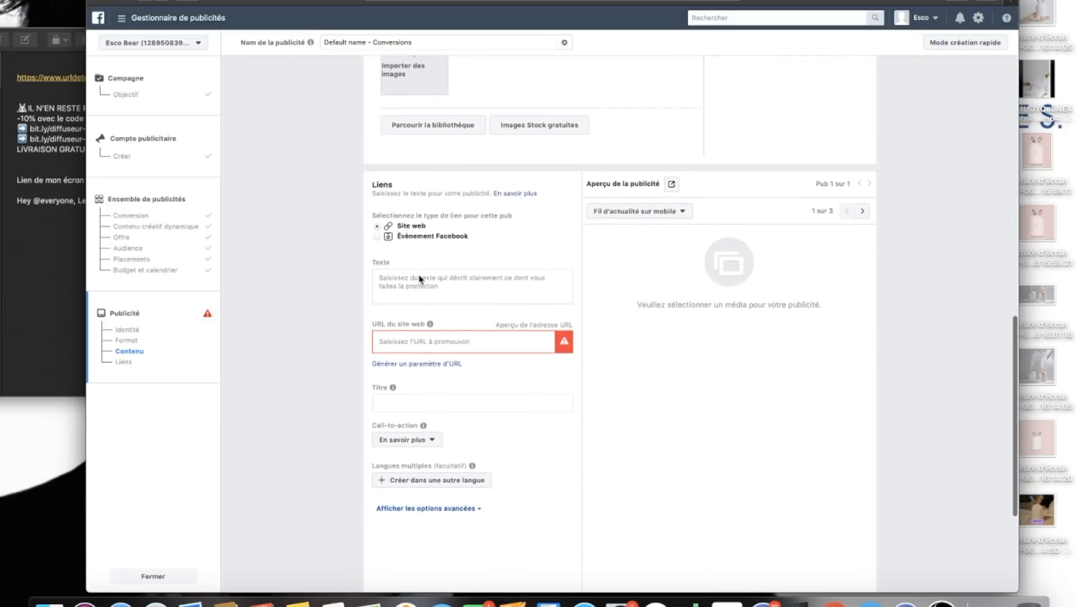
scroll(419, 275, up, 5)
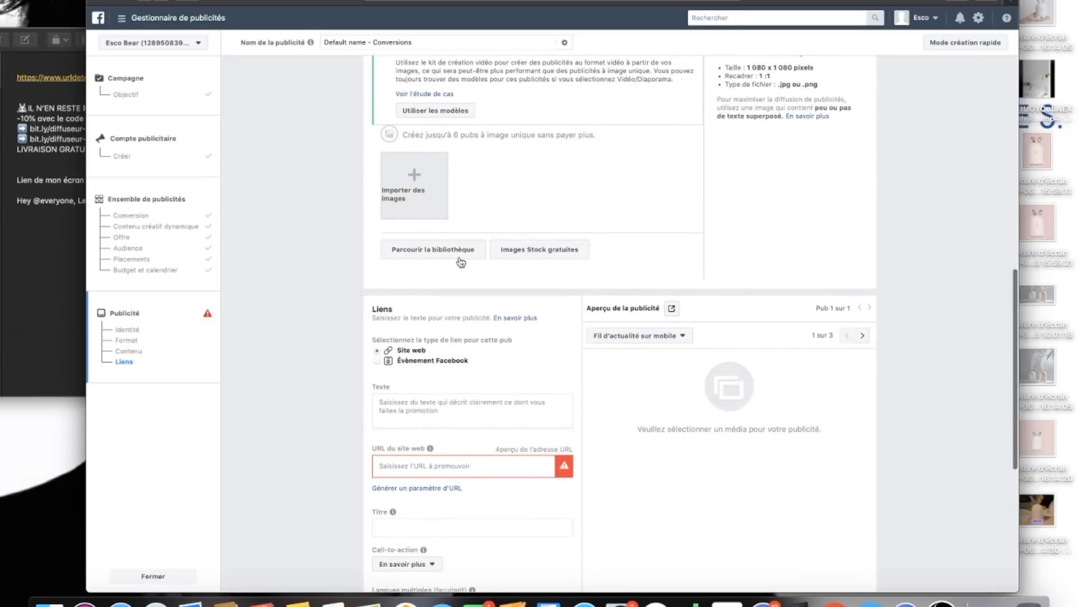
scroll(454, 256, up, 3)
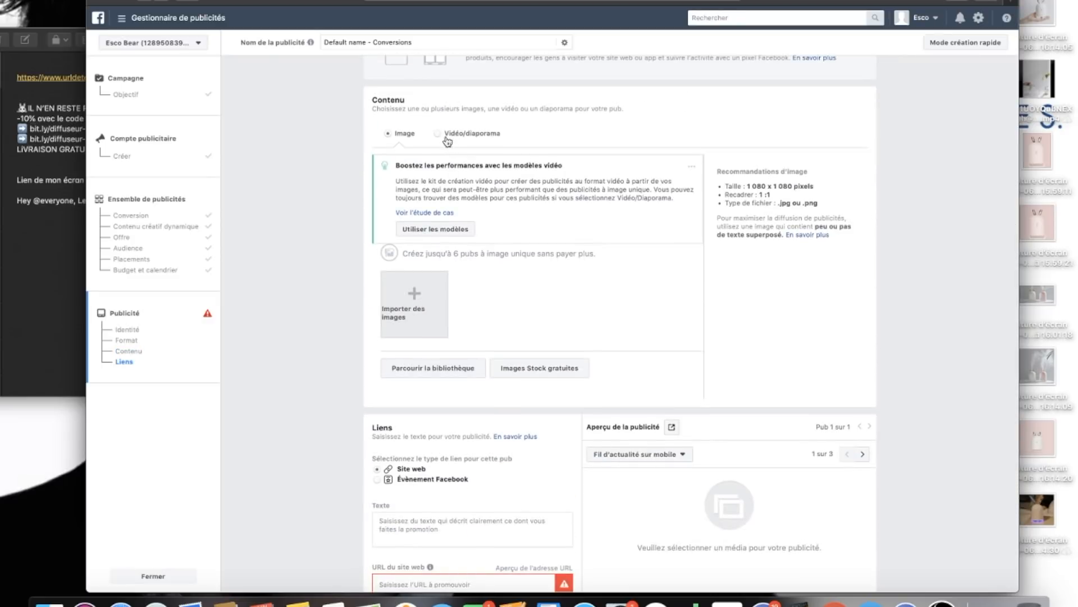
click(444, 140)
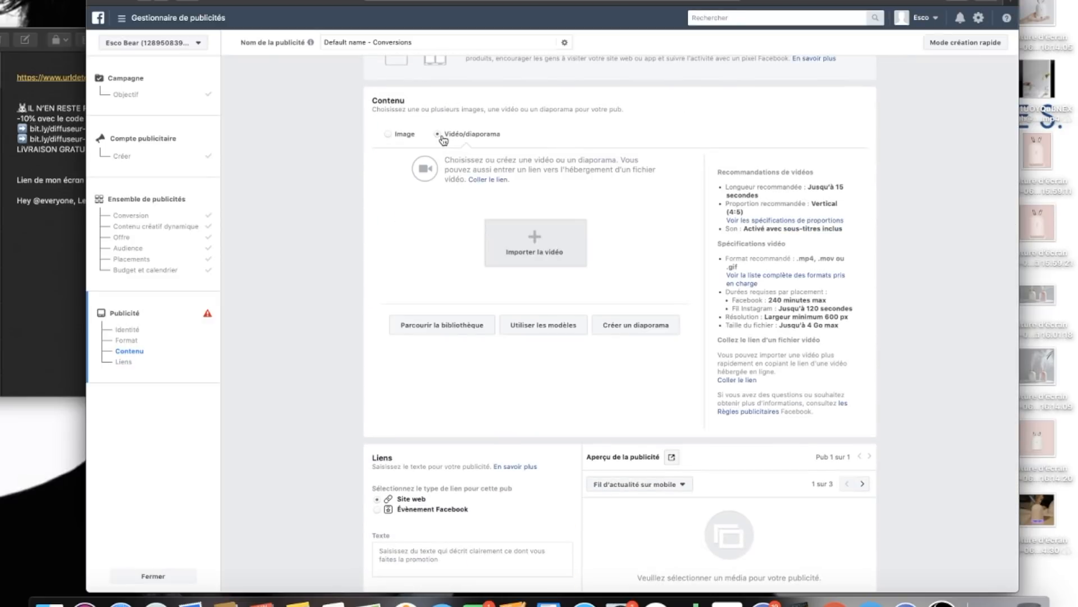
click(541, 261)
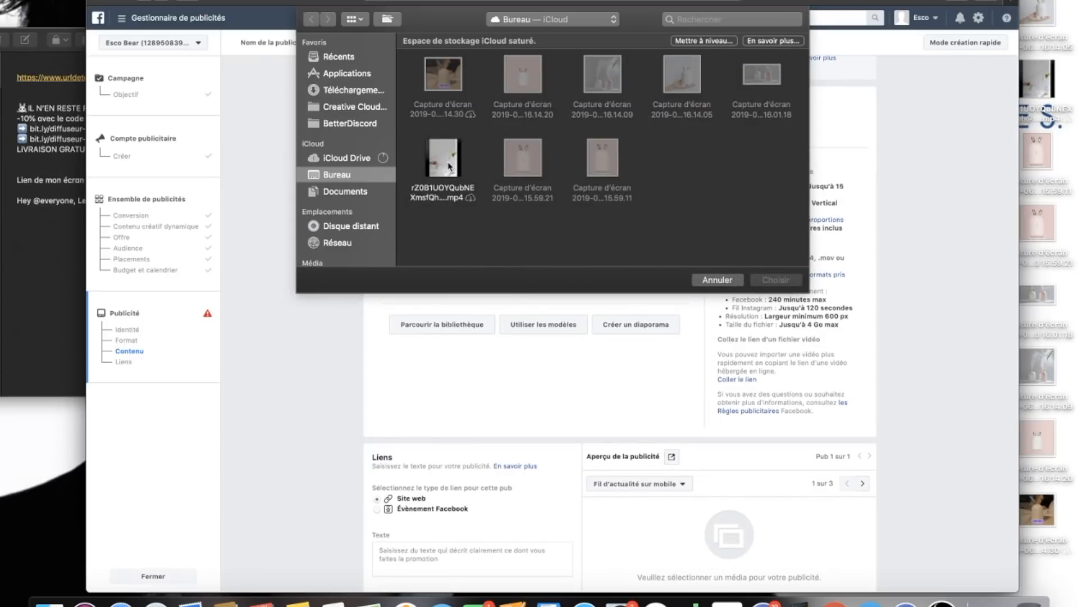
click(452, 152)
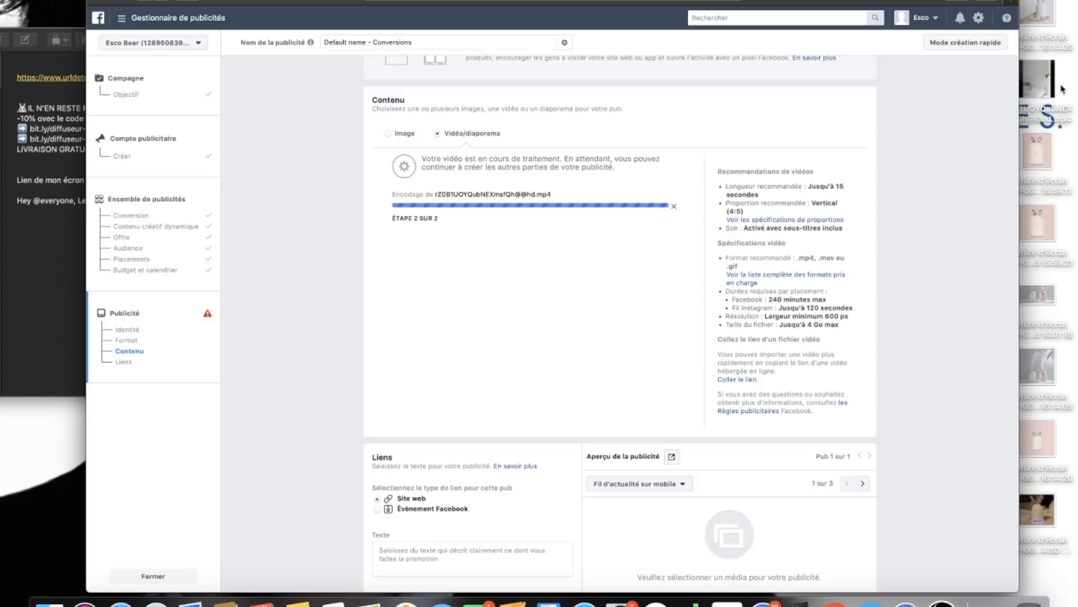
Step: Play the desktop copy of the diffuser video with its sound turned down, and close the player after watching
double_click(1038, 78)
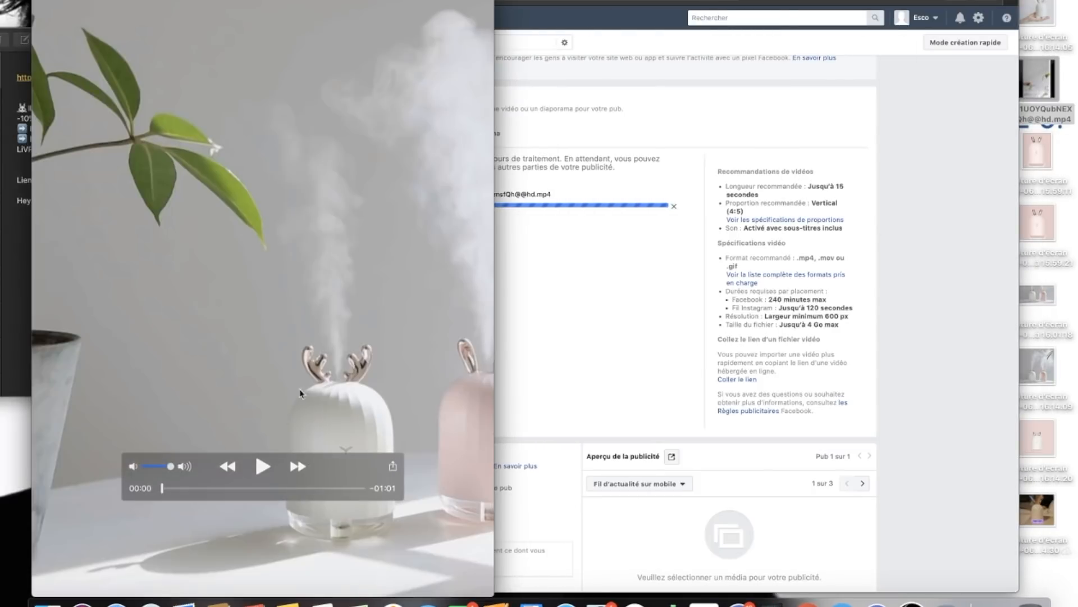
click(263, 466)
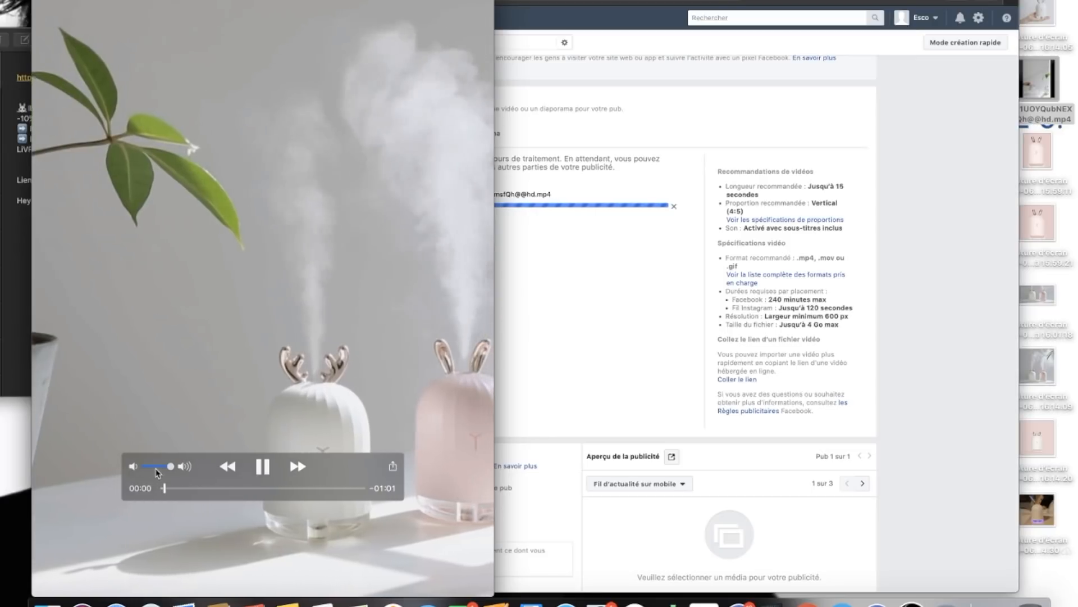
click(154, 467)
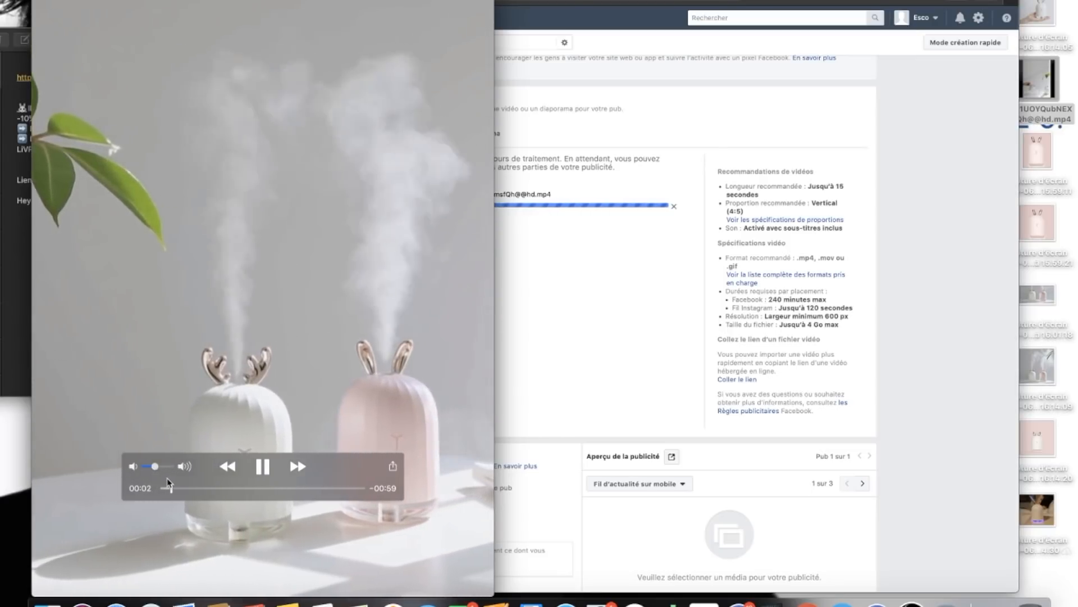
drag(154, 467, 149, 467)
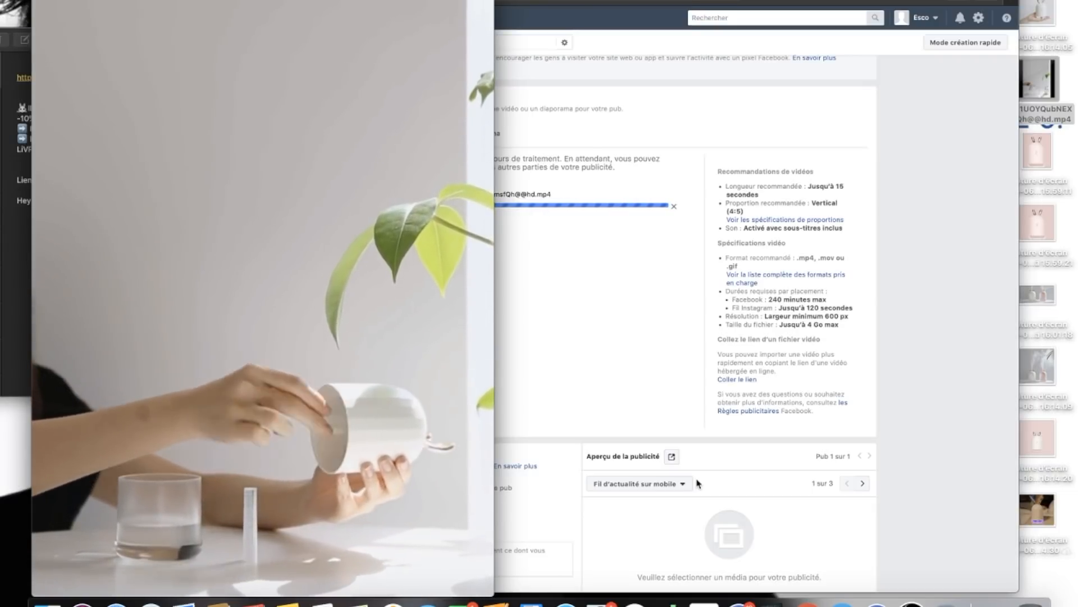
mouse_move(346, 432)
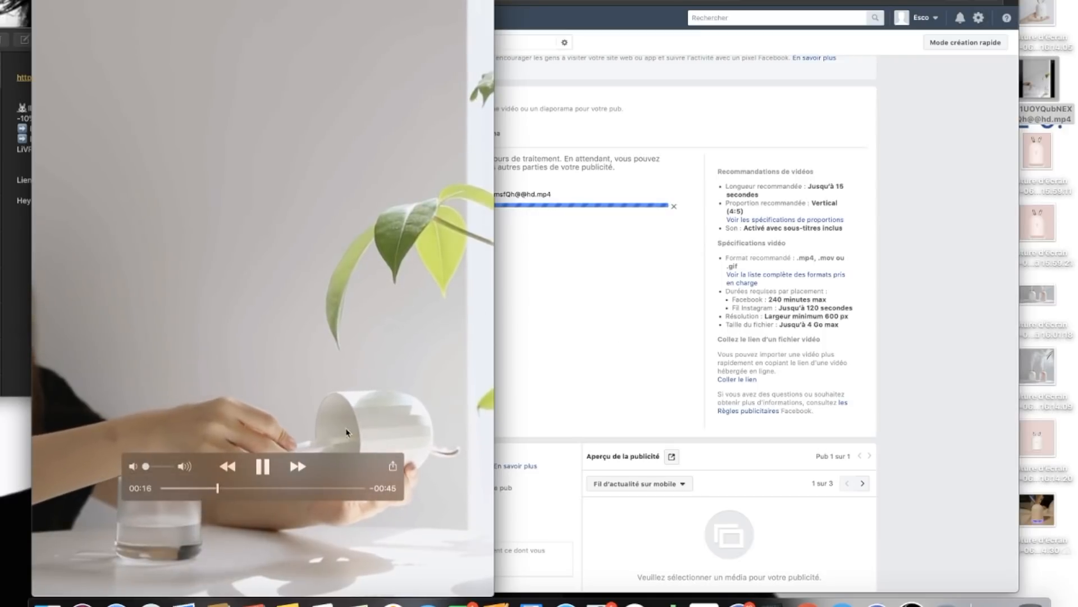
key(space)
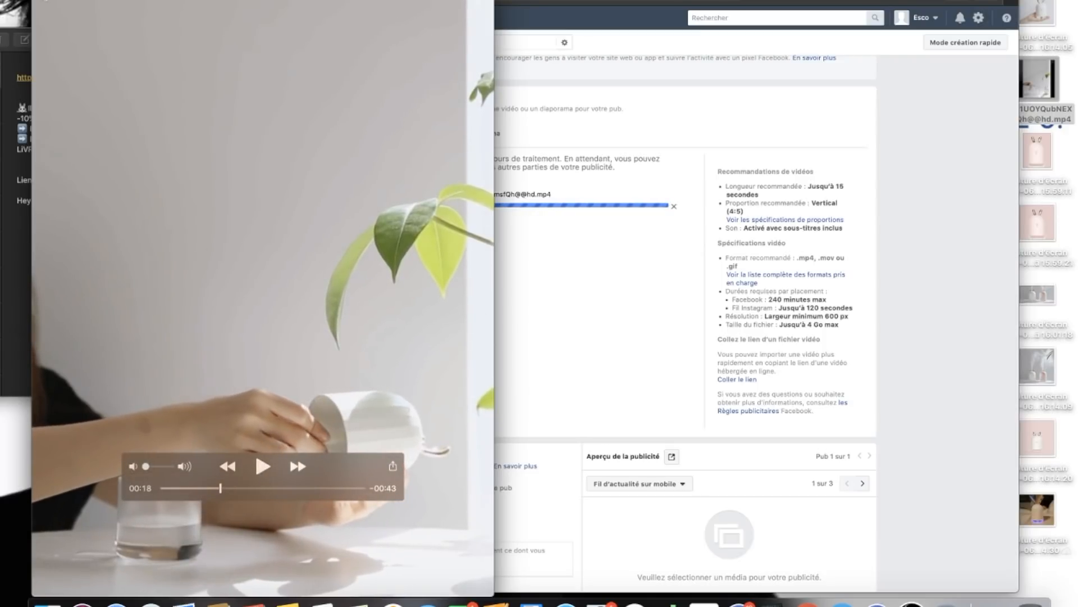
click(43, 0)
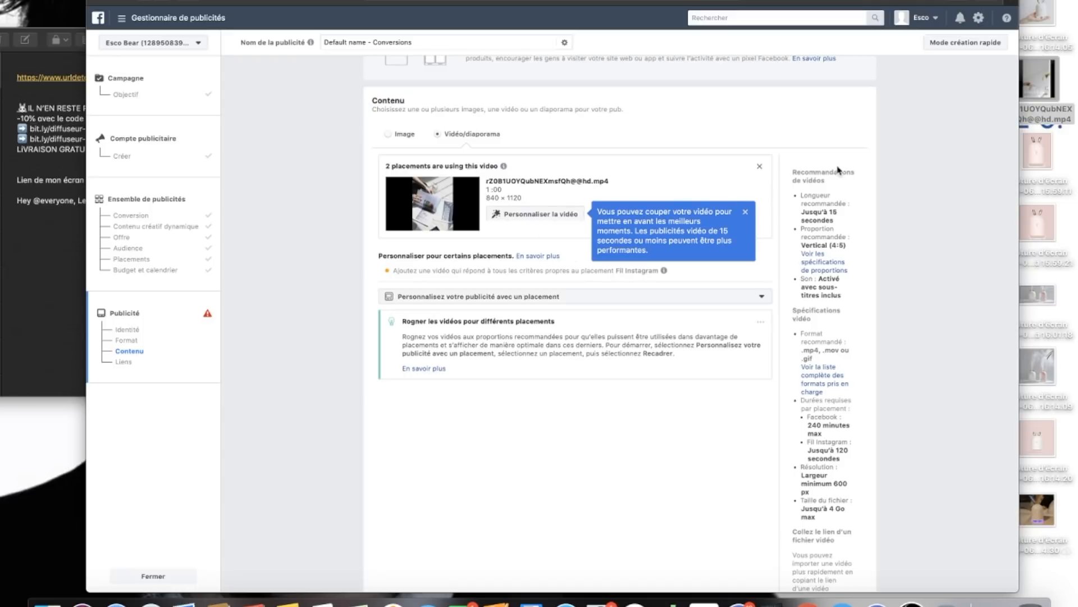
Step: Check the imported video's dimensions and view the placements for which the ad can be customized
click(746, 214)
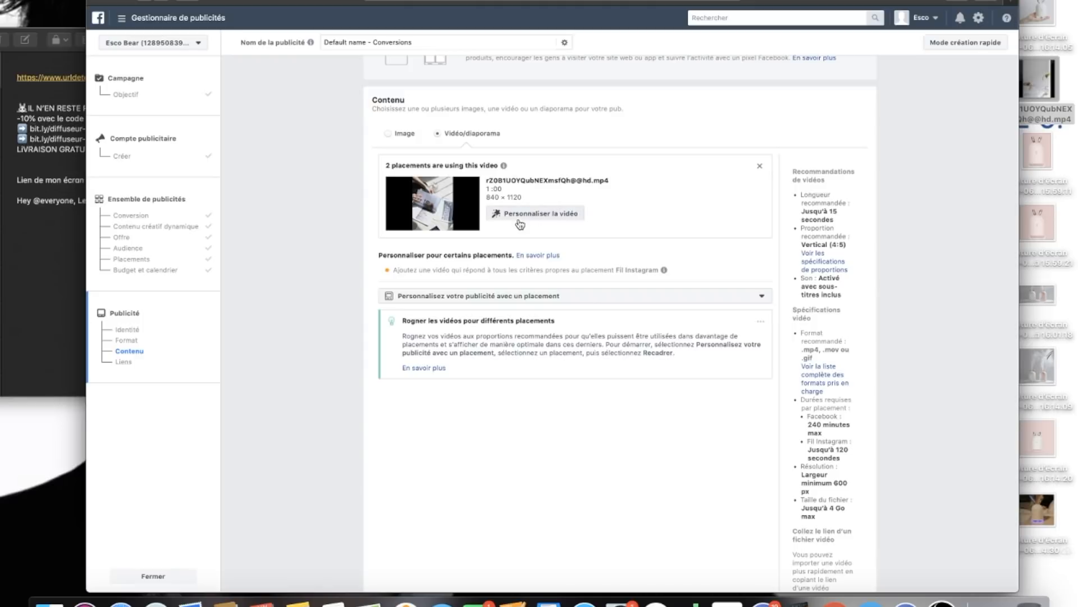
drag(523, 198, 487, 198)
mouse_move(621, 270)
scroll(479, 281, down, 5)
scroll(479, 282, up, 4)
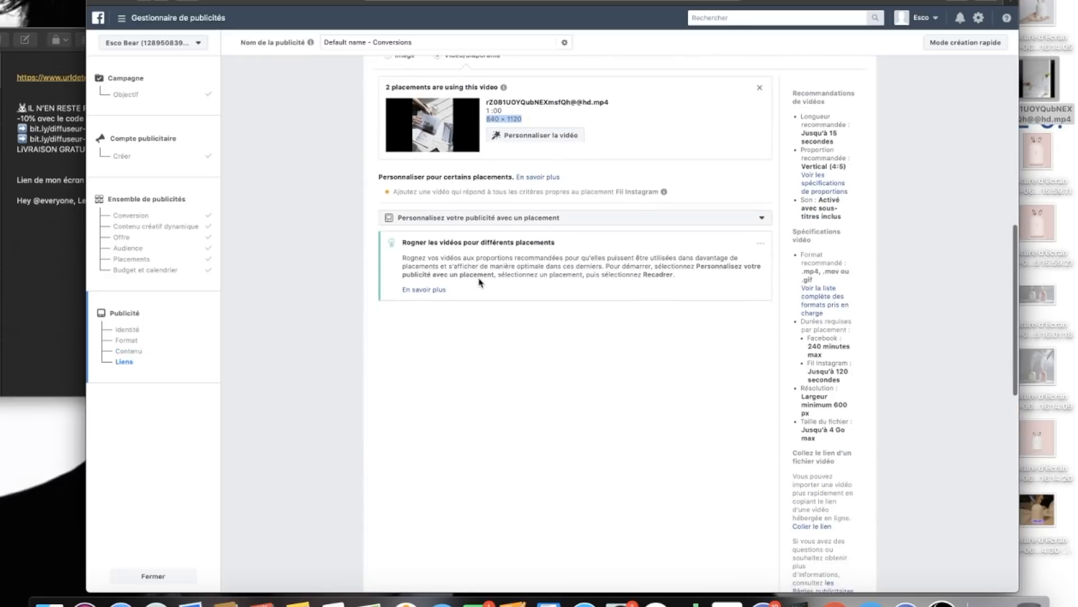
click(715, 220)
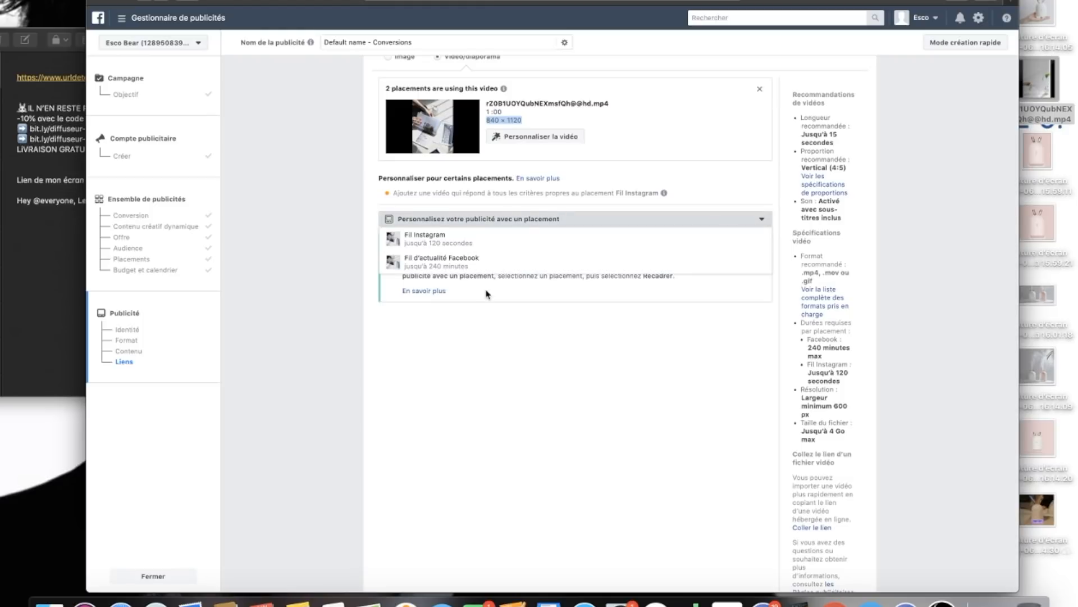
Step: View the video customization for the Fil Instagram placement, close it without changes, and look through the ad sections down to Liens
click(452, 241)
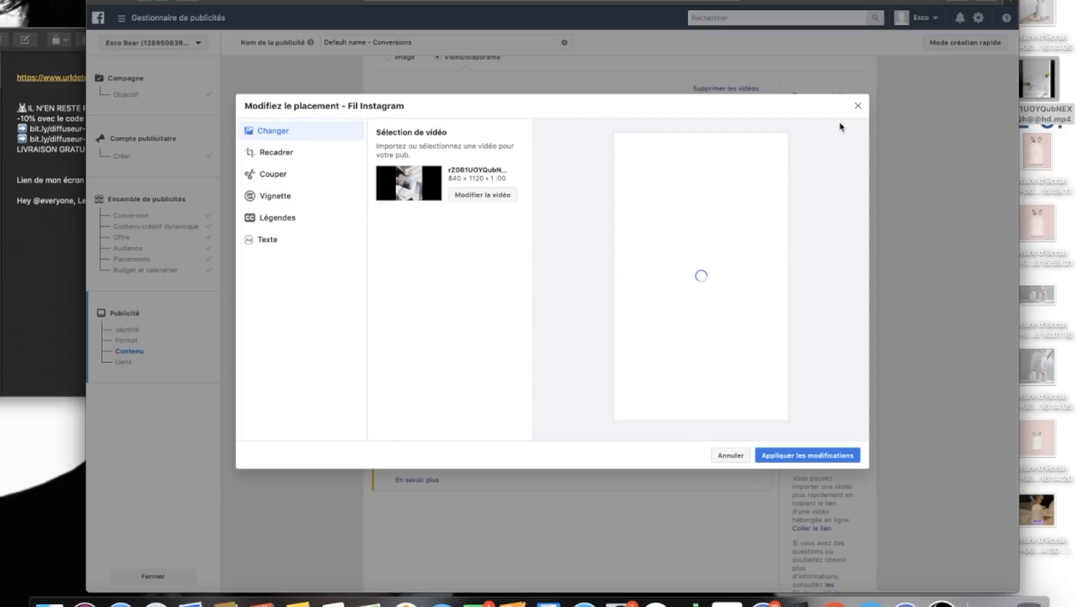
click(859, 106)
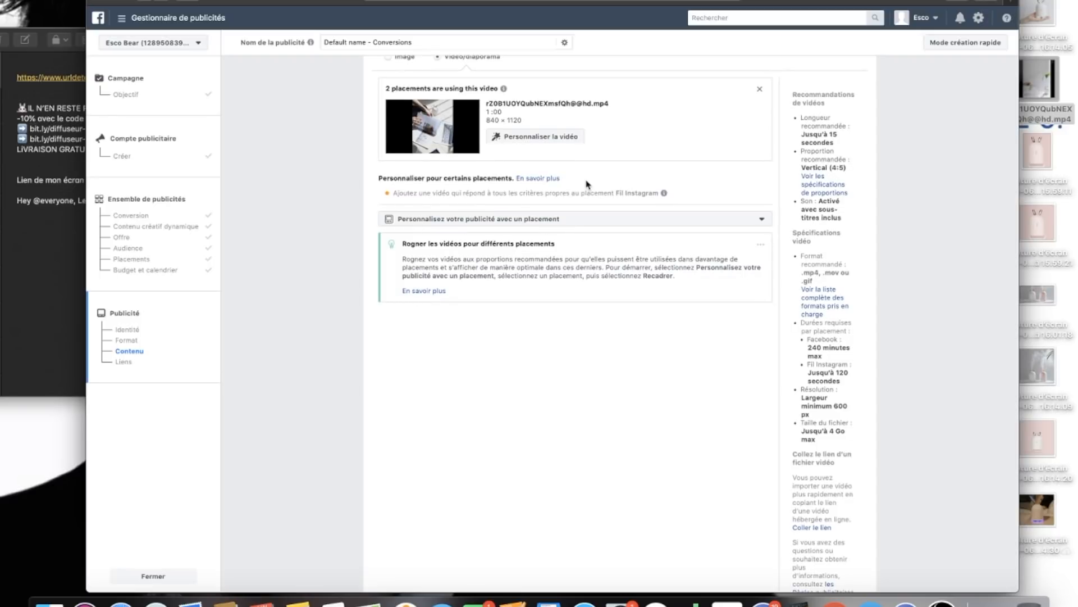
scroll(587, 184, down, 5)
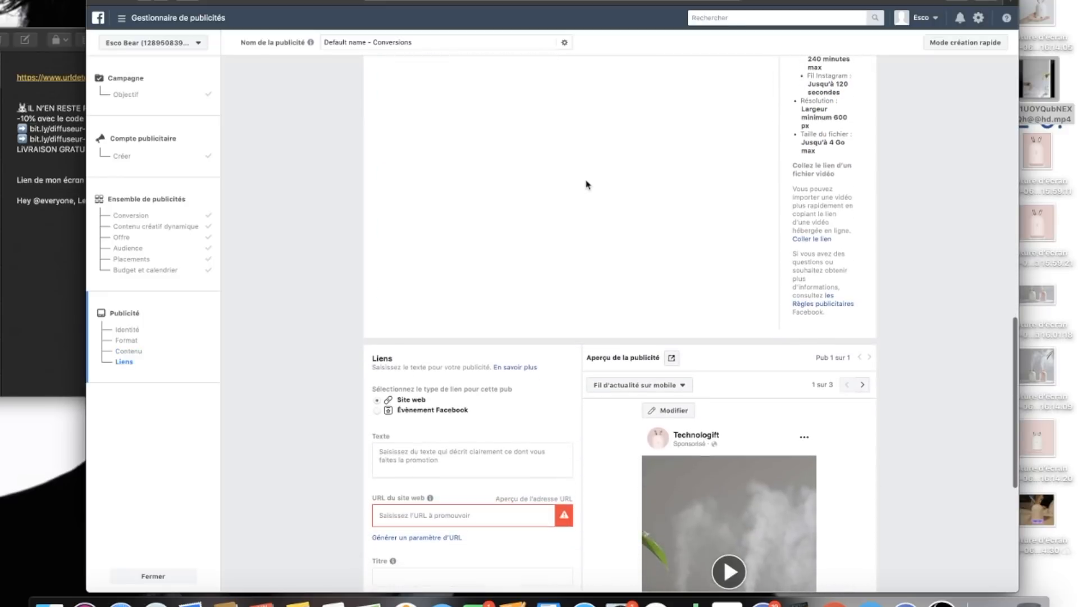
scroll(587, 184, up, 10)
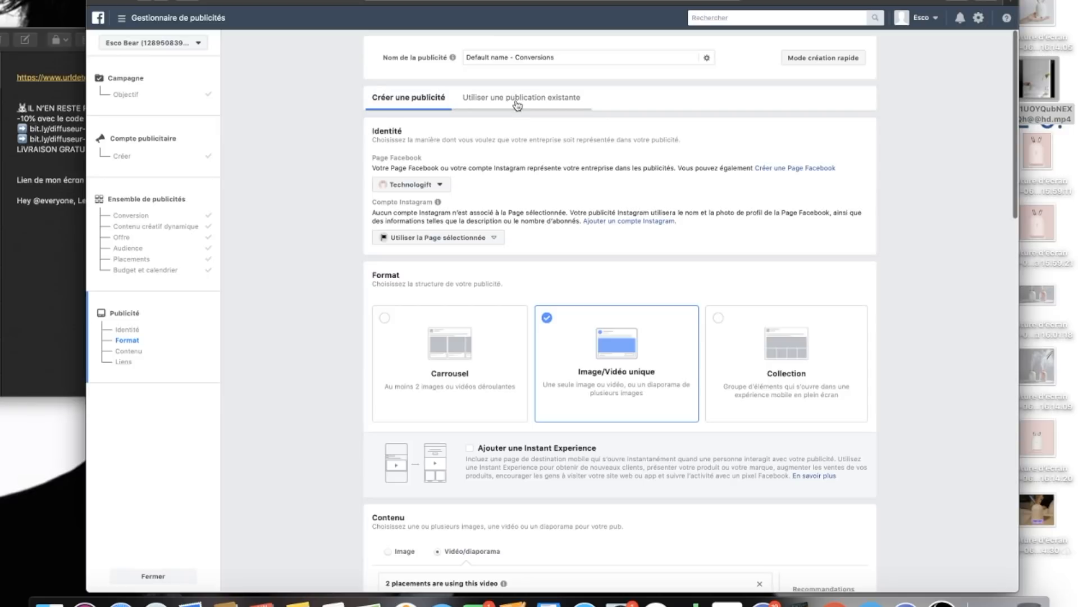
scroll(517, 104, down, 10)
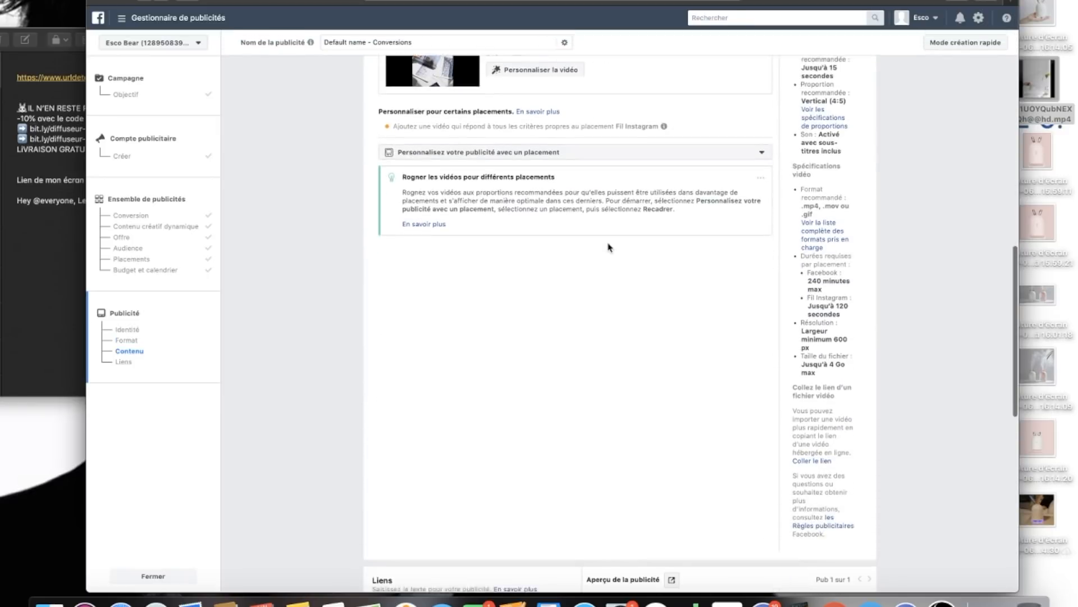
scroll(608, 247, down, 8)
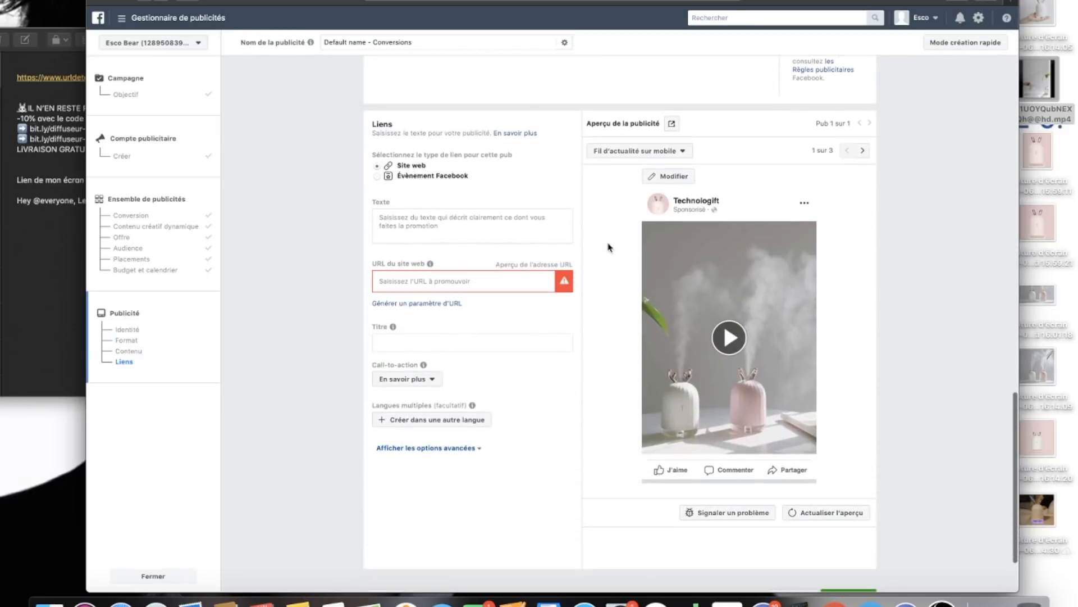
Step: Copy the promotional text, from "IL N'EN RESTE PLUS BEAUCOUP !" to "LIVRAISON GRATUITE & -40%", from the note into the ad's Texte field
click(59, 156)
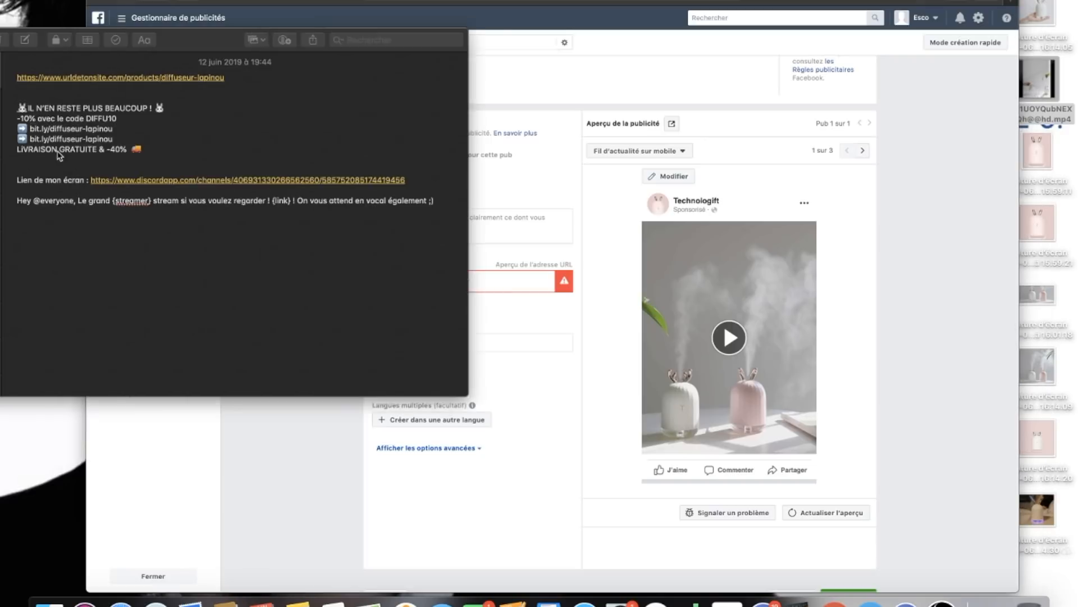
drag(164, 154, 14, 107)
key(super+c)
click(500, 234)
click(469, 224)
key(super+v)
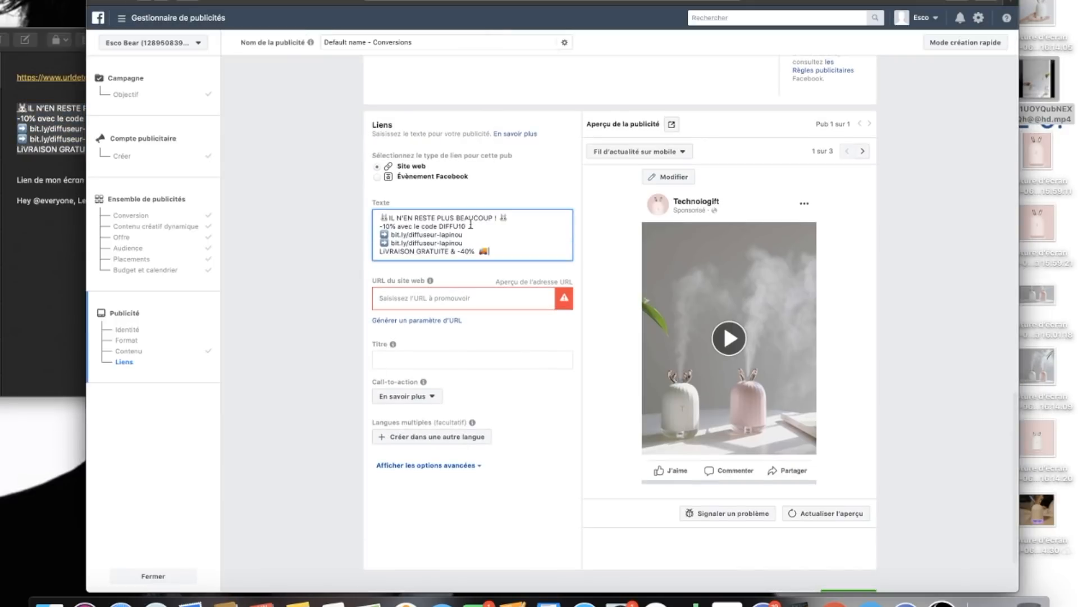
click(306, 239)
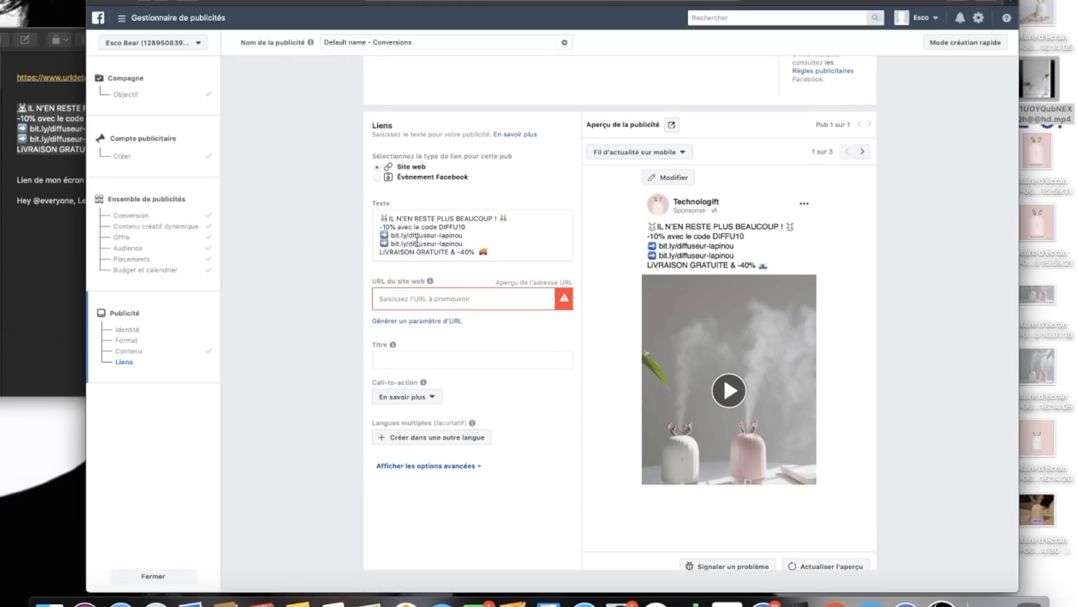
Step: Capitalize the second letter of "LIVRAISON" in the last line of the ad text
drag(392, 236, 479, 234)
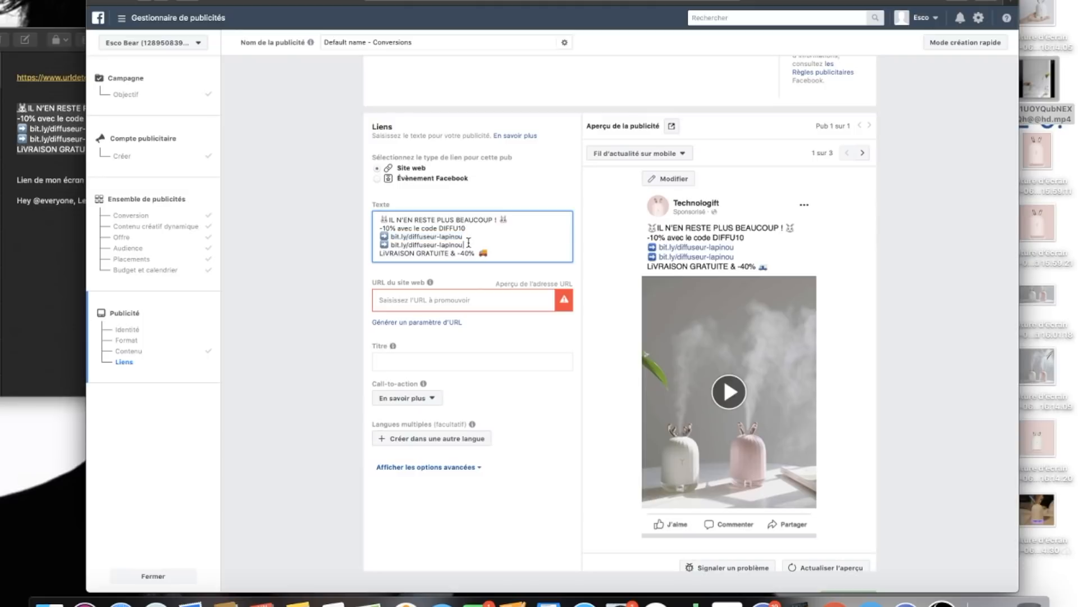
drag(380, 253, 523, 248)
click(386, 253)
key(BackSpace)
text(I)
Step: Replace the ad text's first line, "IL N'EN RESTE PLUS BEAUCOUP !", with only the rabbit emoji copied from the note
drag(510, 220, 356, 224)
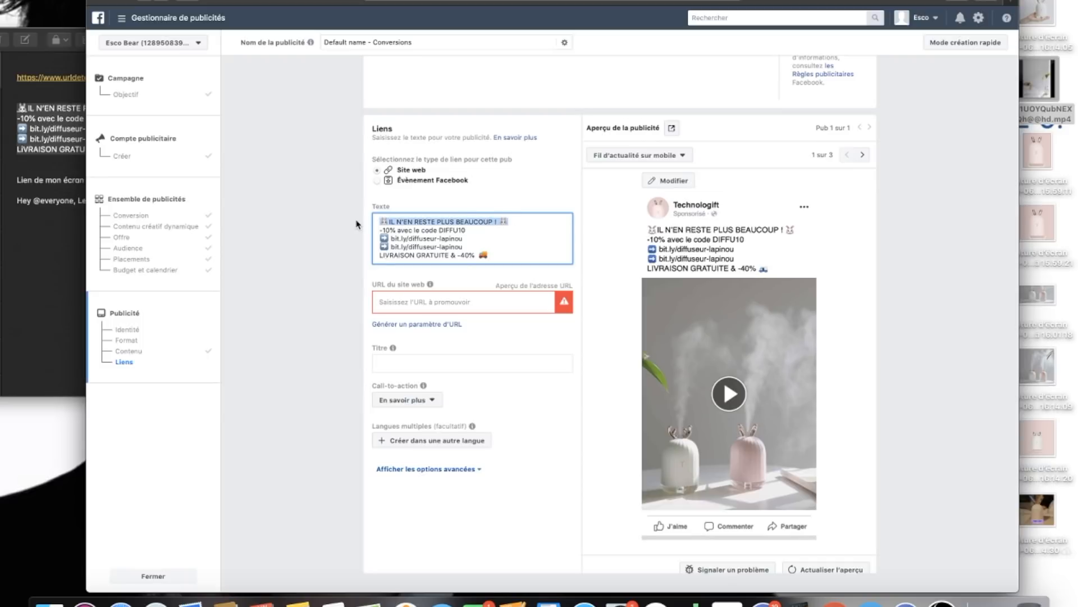
key(BackSpace)
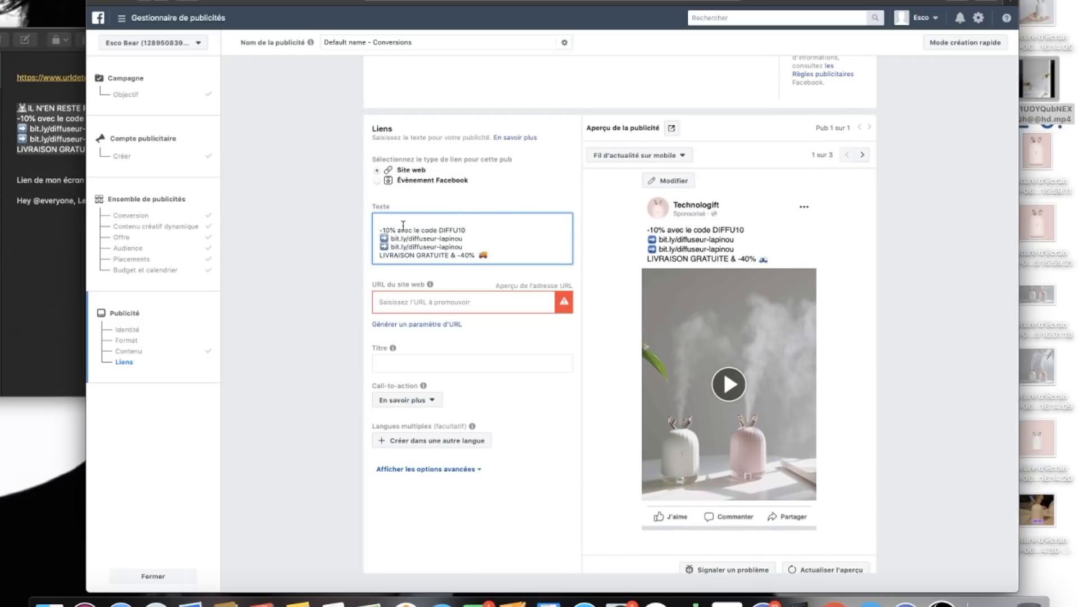
click(33, 140)
click(31, 108)
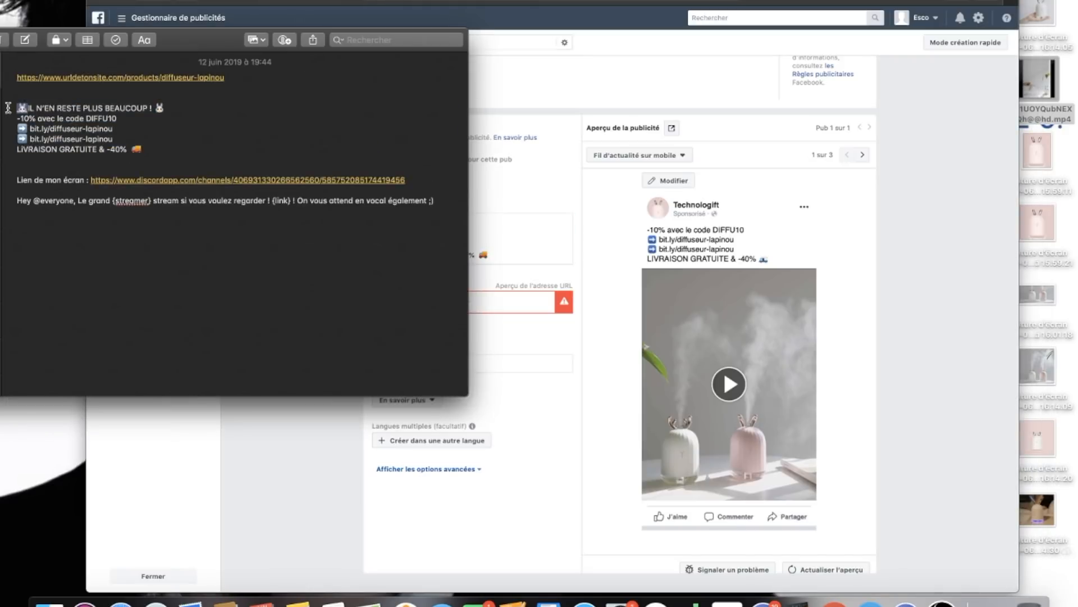
click(528, 234)
key(super+v)
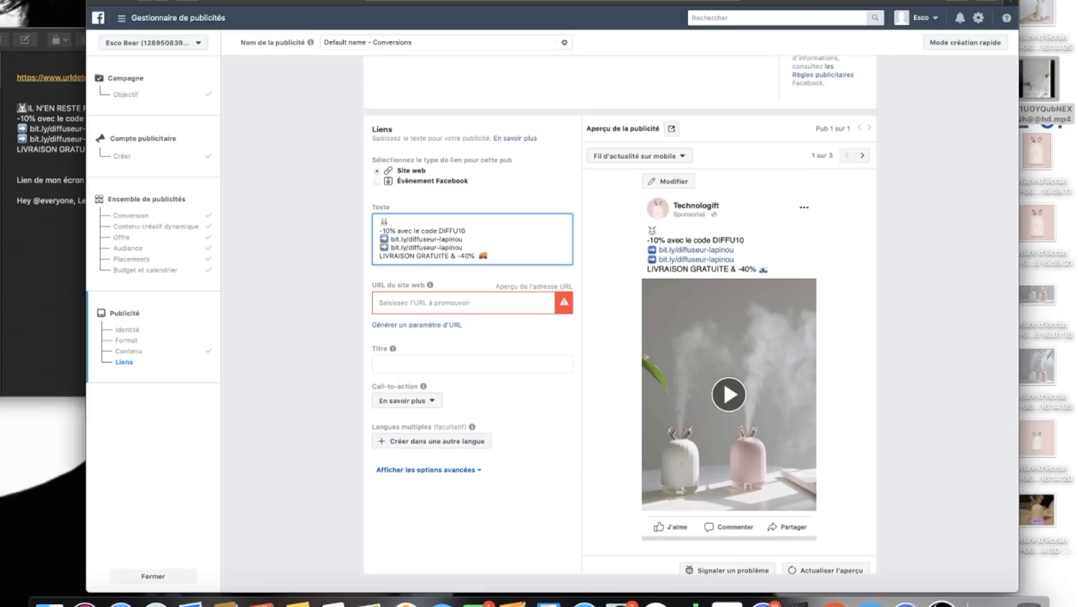
Step: Write "Gardez votre maison saine" after the rabbit emoji on the first line and check the salle-de-classe chat in Discord
key(BackSpace)
text(Een)
key(BackSpace)
key(BackSpace)
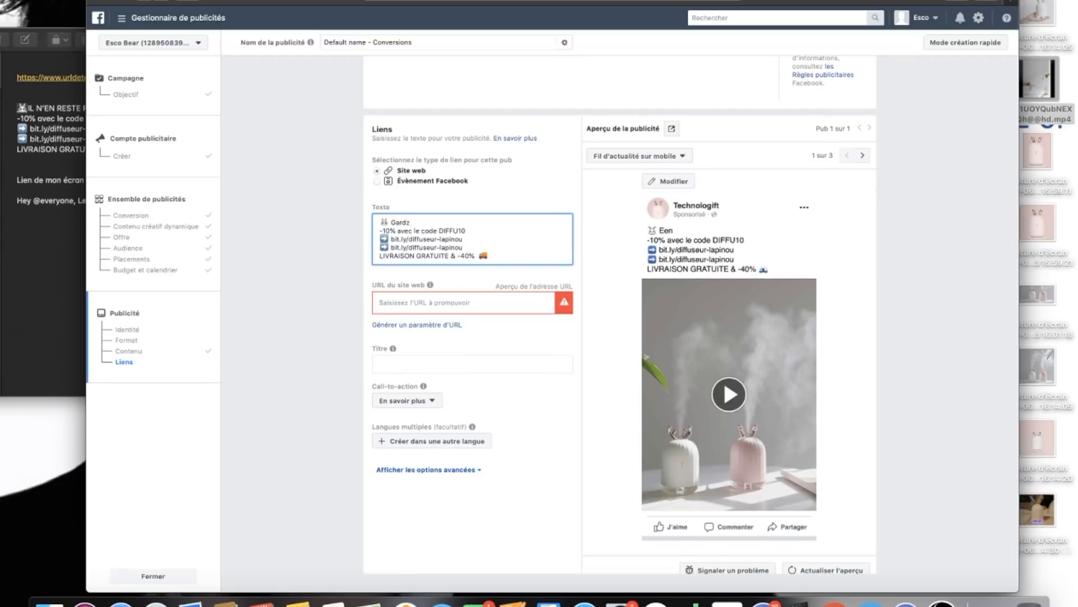
text(ez votre m)
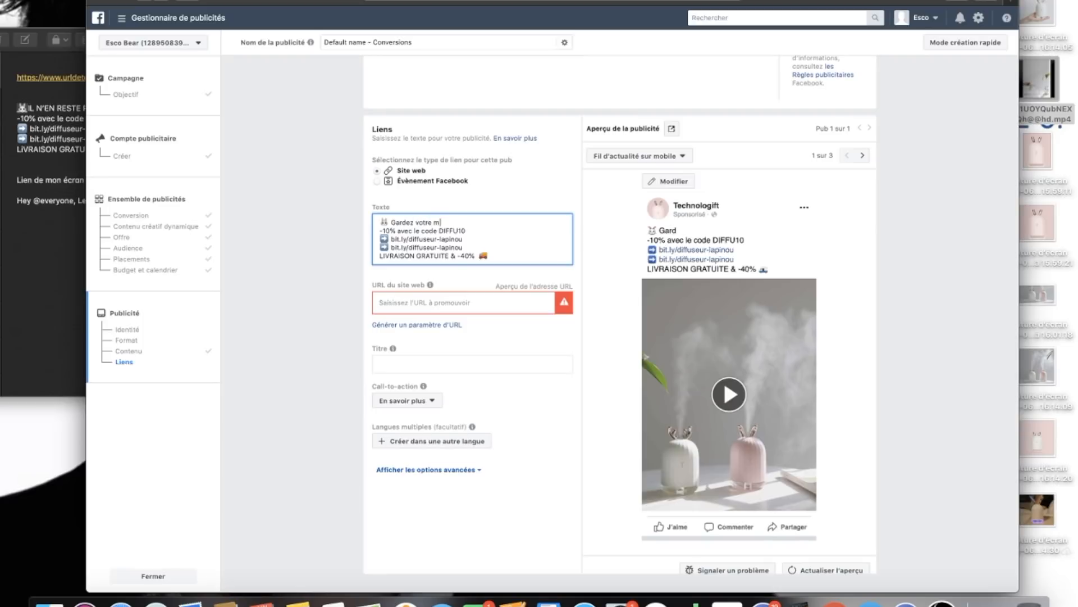
text(aiso)
key(BackSpace)
key(BackSpace)
key(BackSpace)
key(BackSpace)
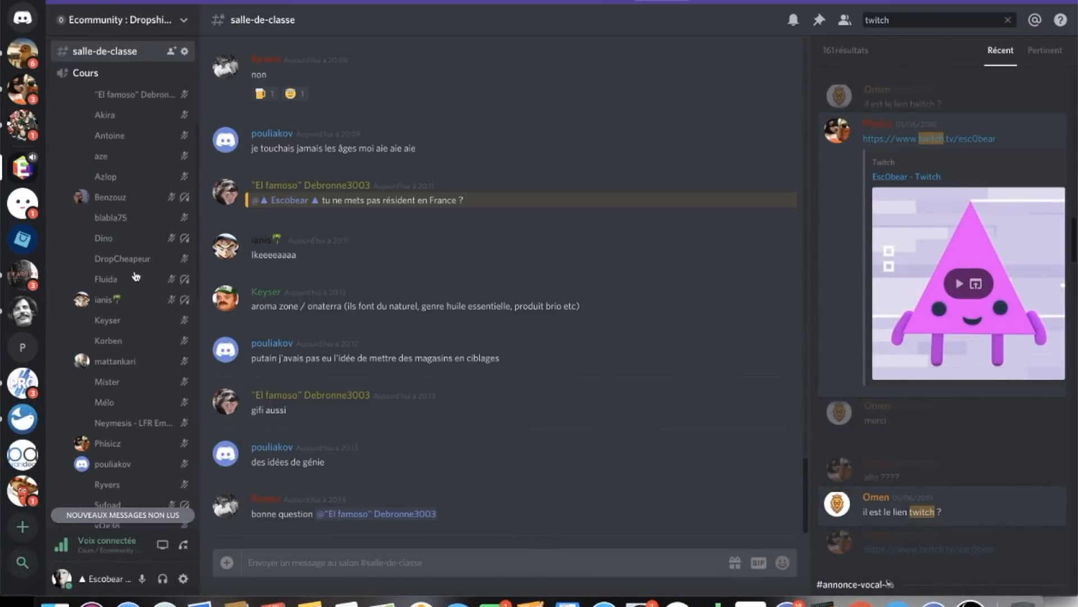
scroll(135, 276, down, 3)
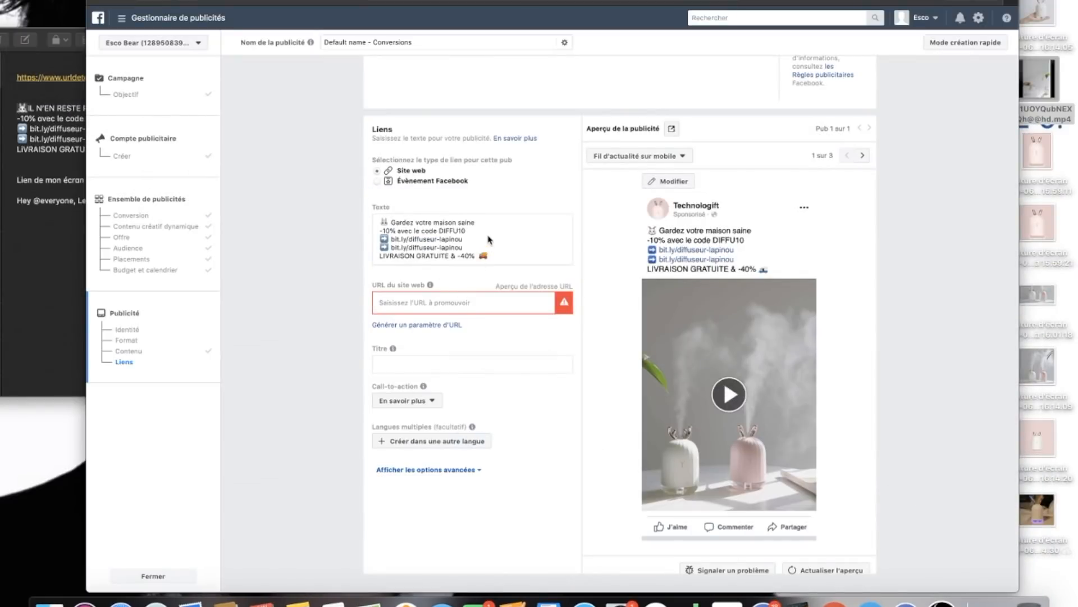
Step: Copy the rabbit emoji from the start of the ad text's first line to the end of that line
click(492, 222)
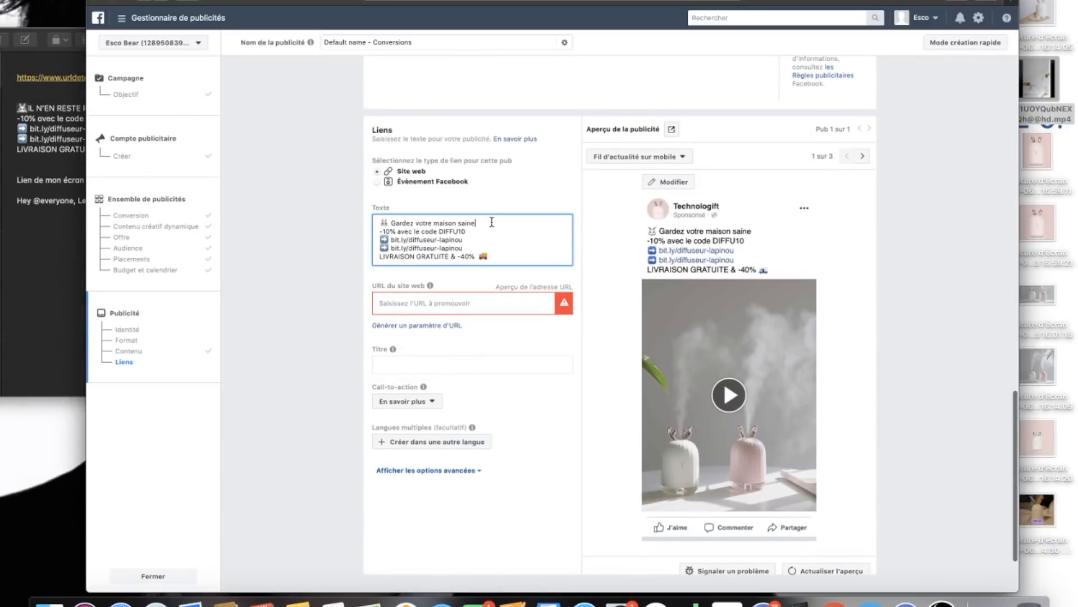
drag(390, 221, 378, 220)
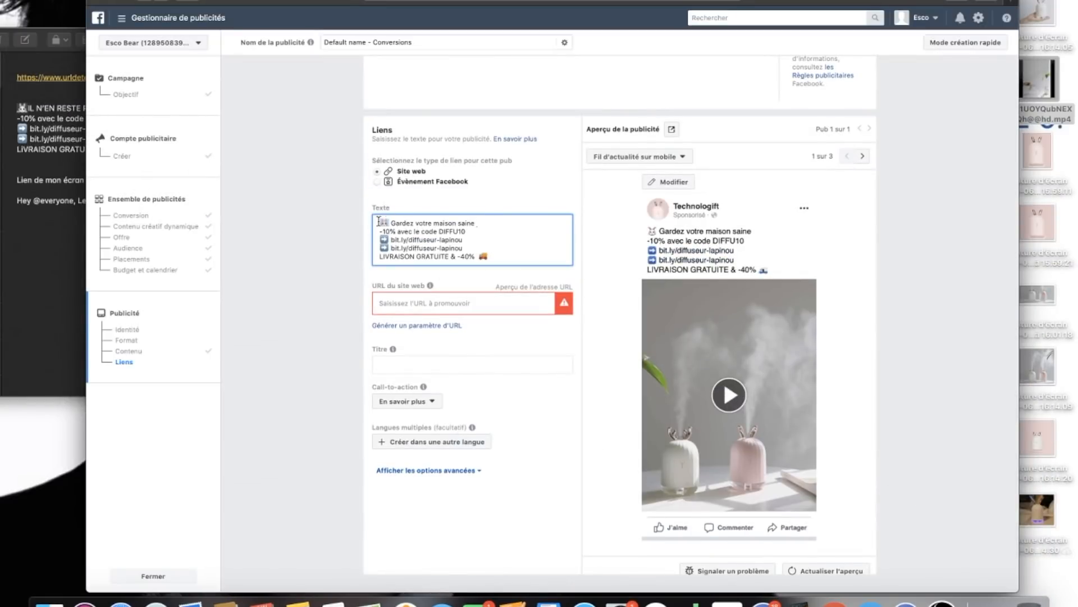
key(super+c)
click(513, 225)
key(super+v)
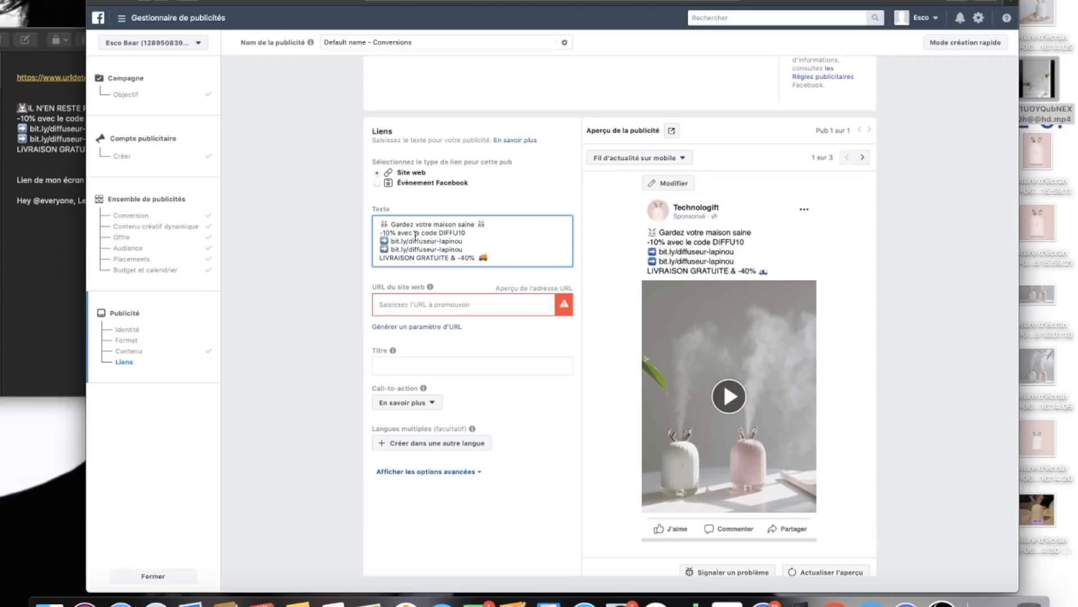
Step: Replace the "-10% avec le code DIFFU10" line of the ad text with a rabbit emoji
drag(467, 233, 361, 236)
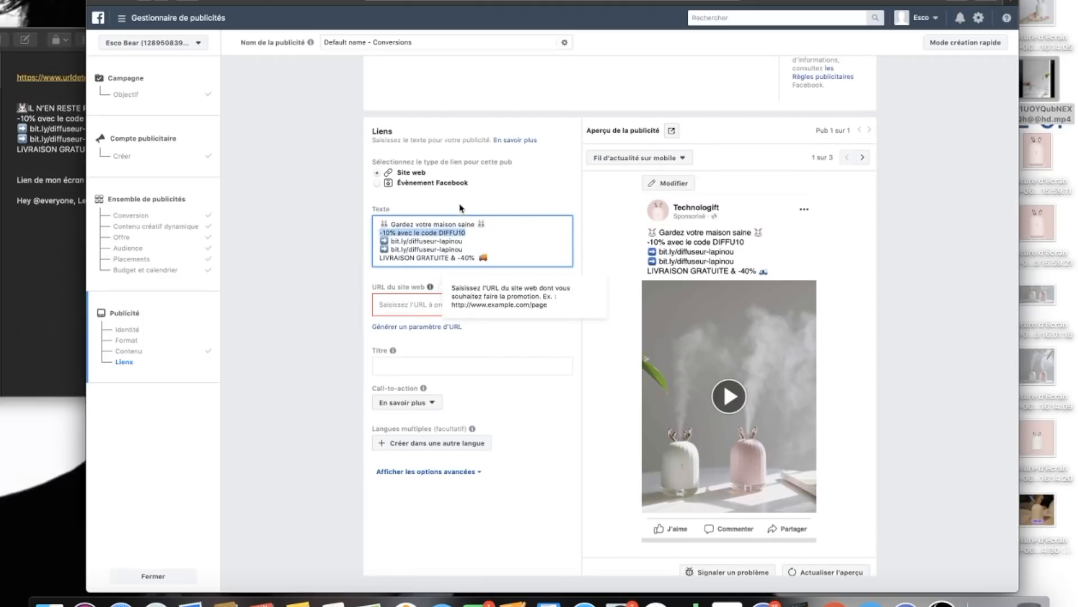
drag(473, 233, 372, 233)
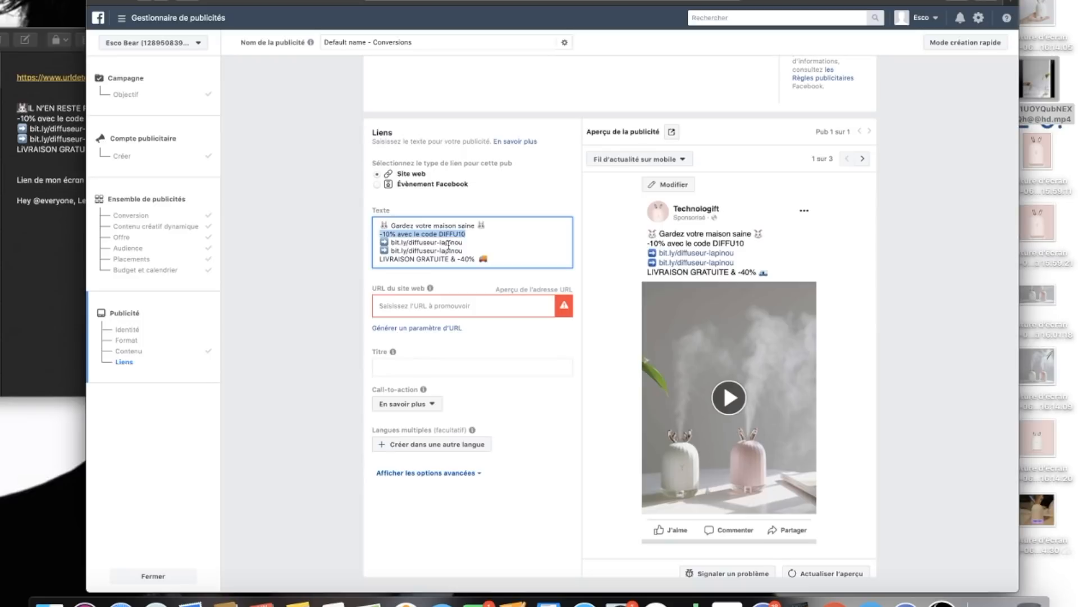
click(478, 227)
click(469, 235)
key(super+shift+Left)
key(super+v)
Step: Write "Diffuseur d'huiles essentielles trop mignon" after the emoji on the second line, leaving no emoji at its end
text(Diffuseur d')
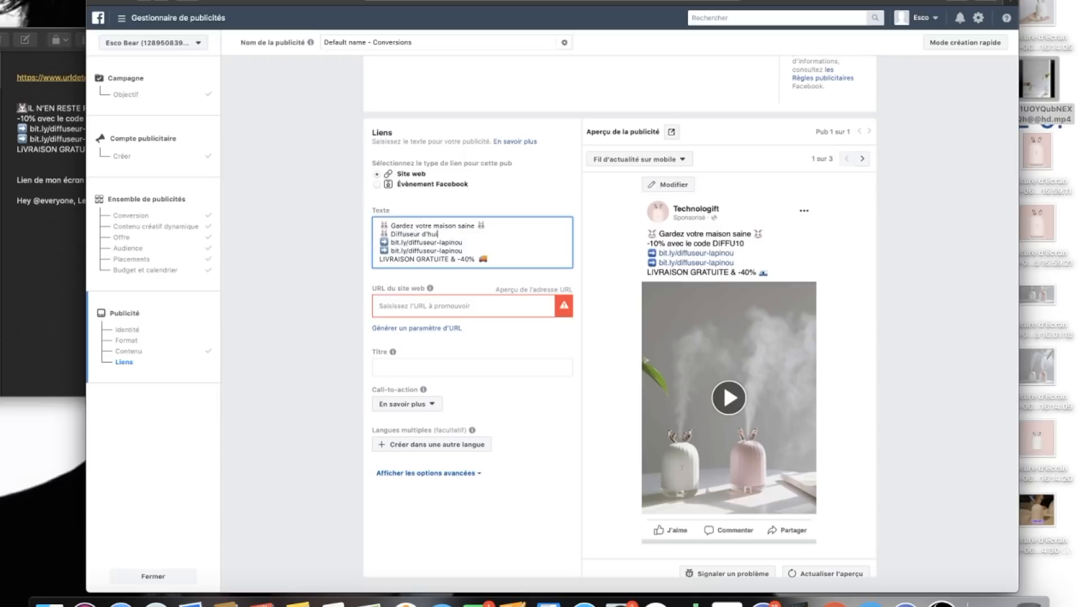
text(huile essen)
click(442, 234)
key(BackSpace)
text(se)
key(BackSpace)
key(BackSpace)
text(es)
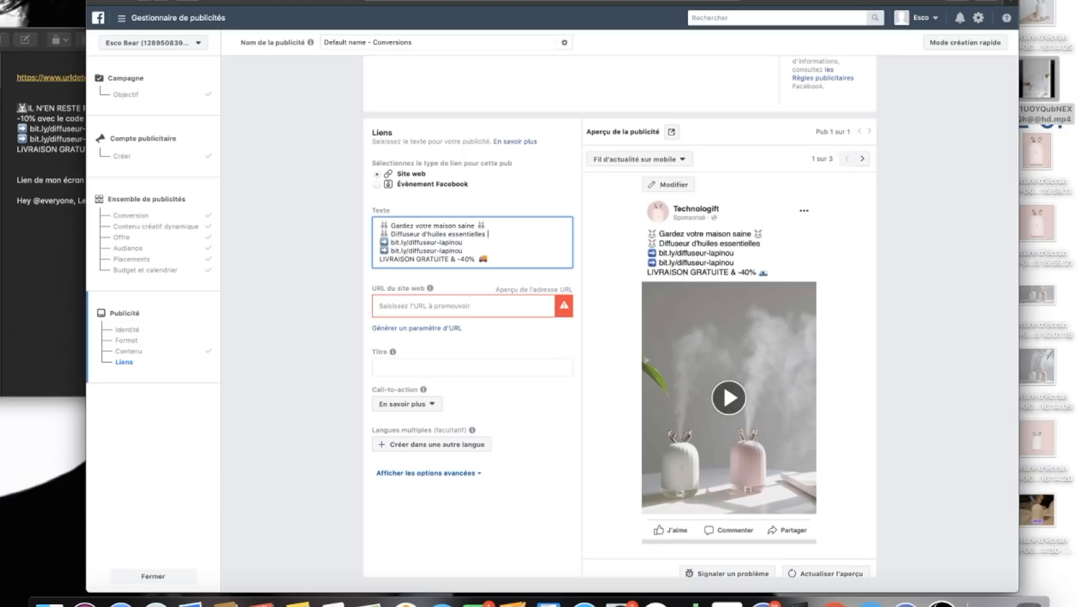
text( trop mignon)
key(super+v)
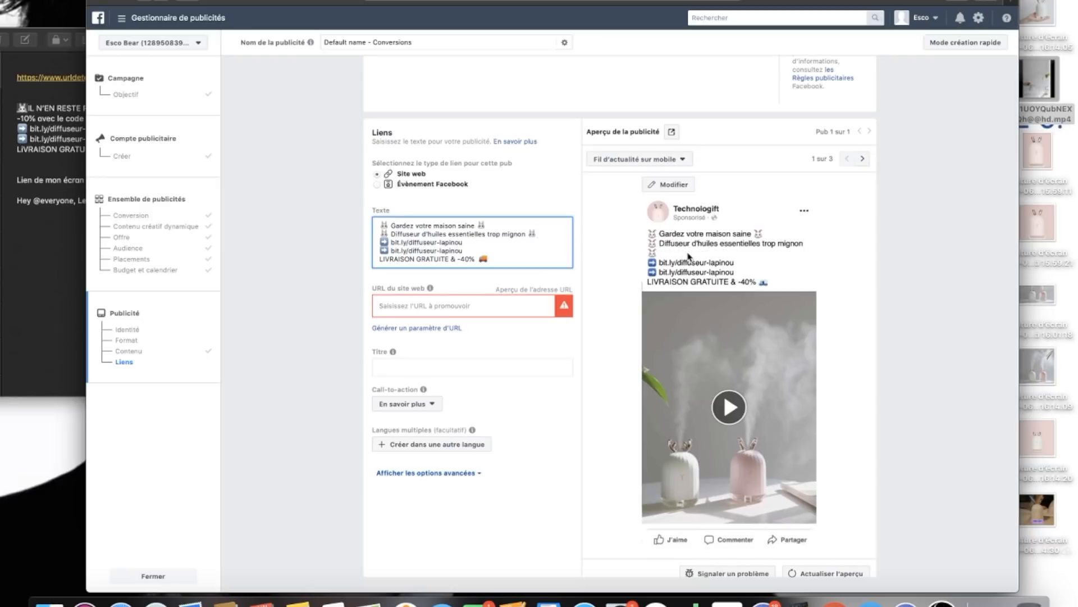
key(BackSpace)
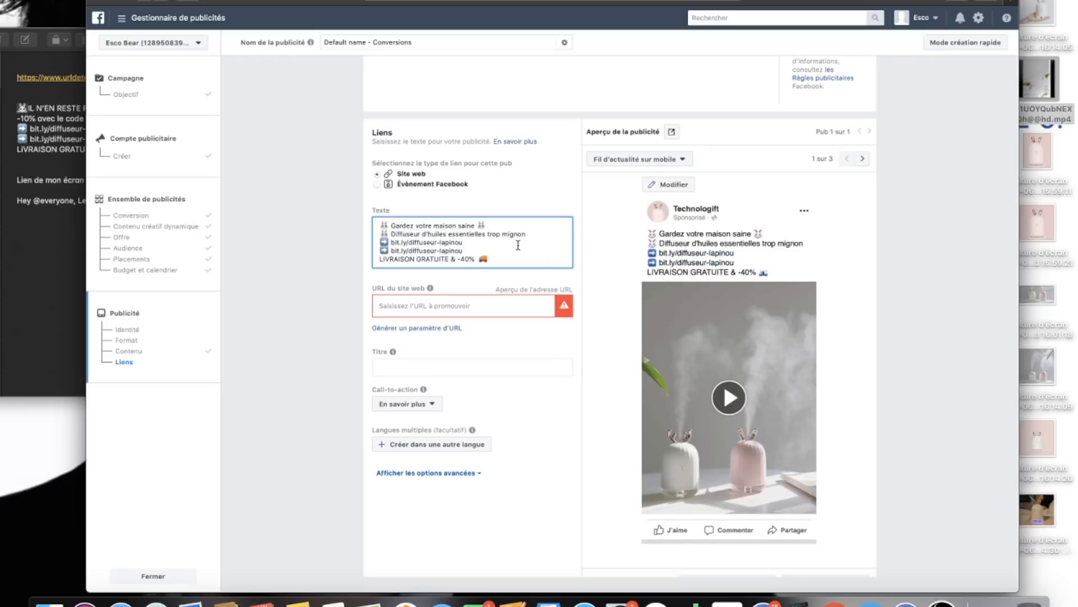
Step: Review the diffuser description and the two bit.ly/diffuseur-lapinou lines of the ad text against the ad preview
drag(540, 234, 379, 236)
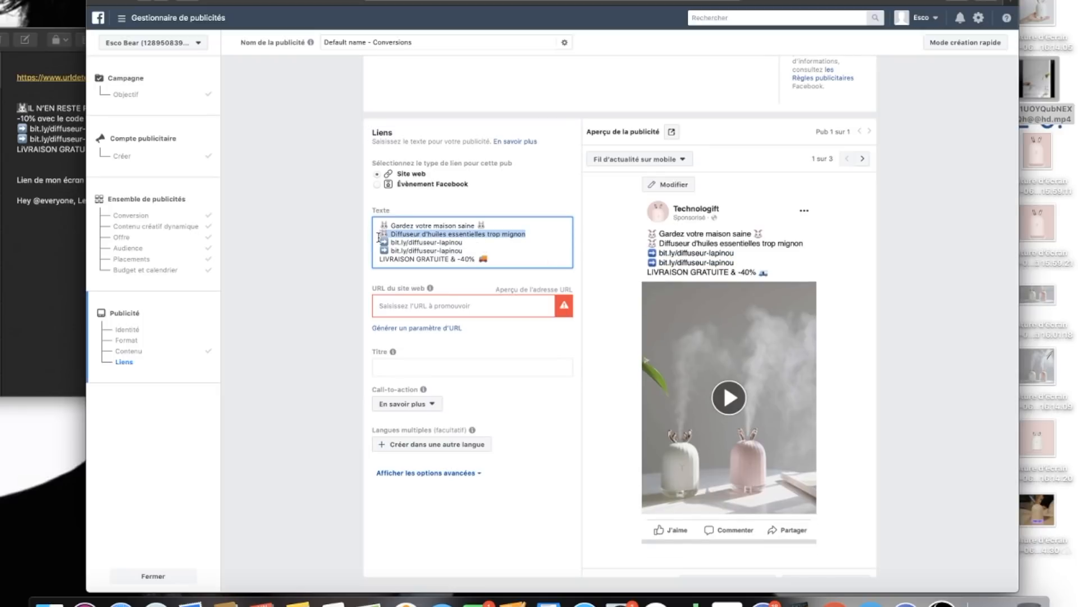
drag(468, 242, 371, 241)
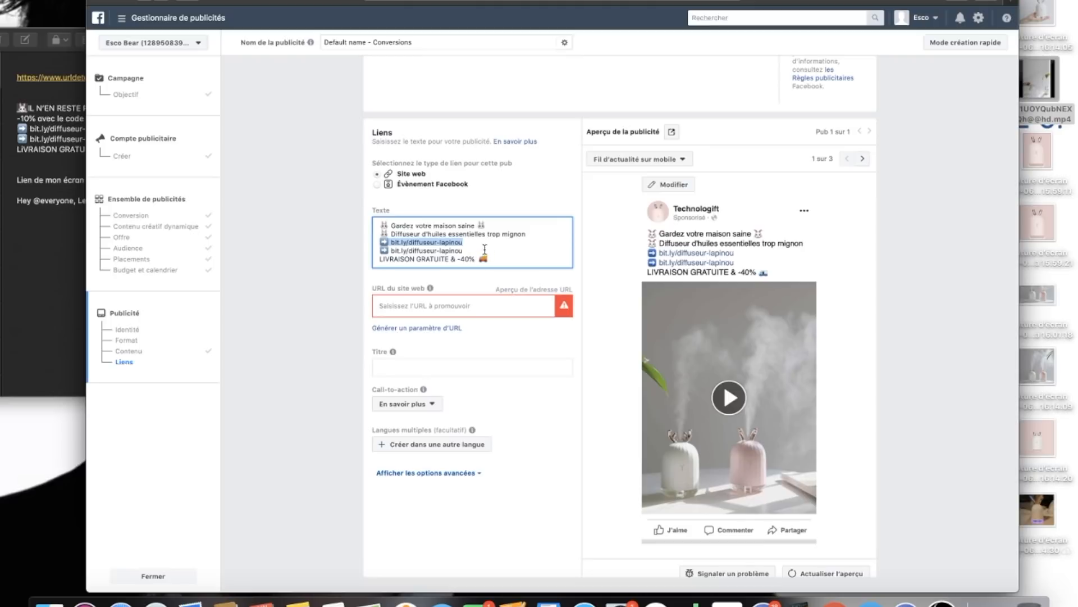
drag(487, 250, 368, 250)
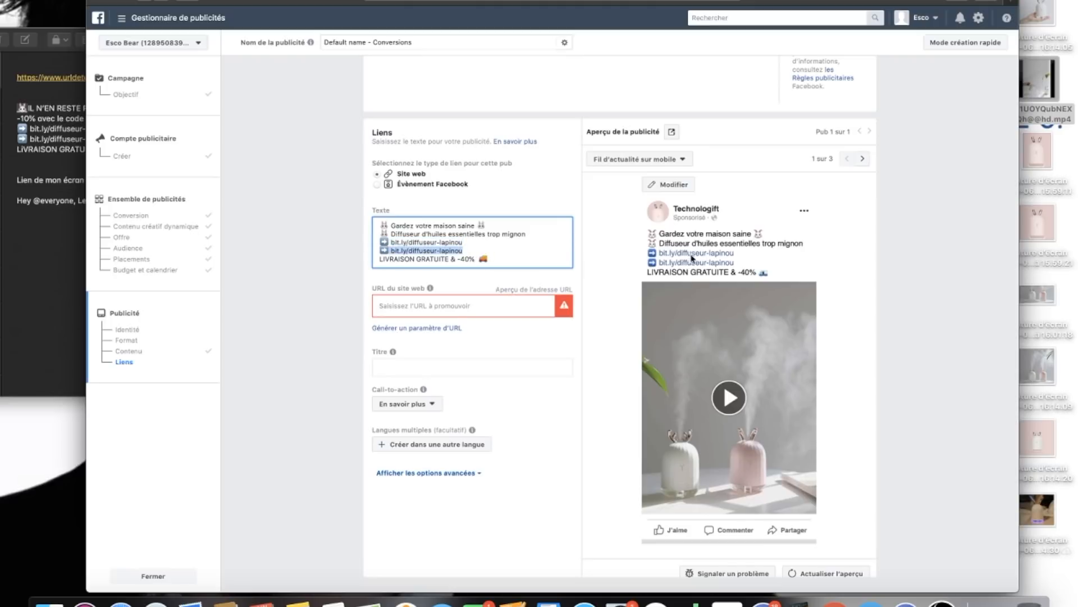
drag(467, 250, 345, 249)
Step: Add five lines of random filler letters below "LIVRAISON GRATUITE & -40%" to test a longer ad text in the preview
click(497, 260)
key(Return)
text(fdgfdgfdg)
key(Return)
text(FDGFDGDFGFD)
key(Return)
text(FDGFGFDG)
key(Return)
text(FDGDFGFDGETRHGRT)
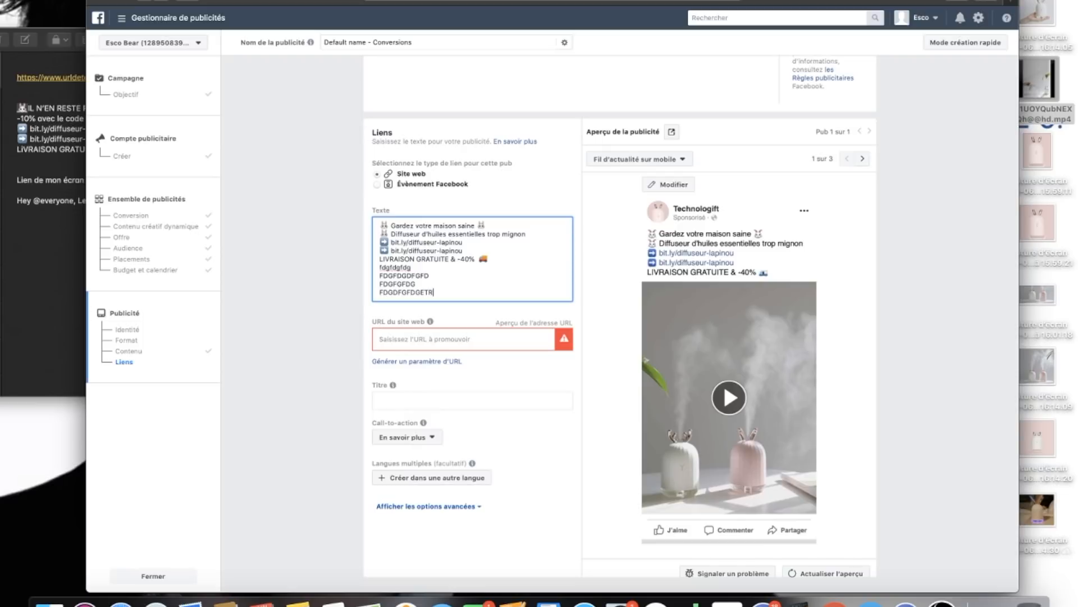
key(Return)
text(Fdgfdgdgfd)
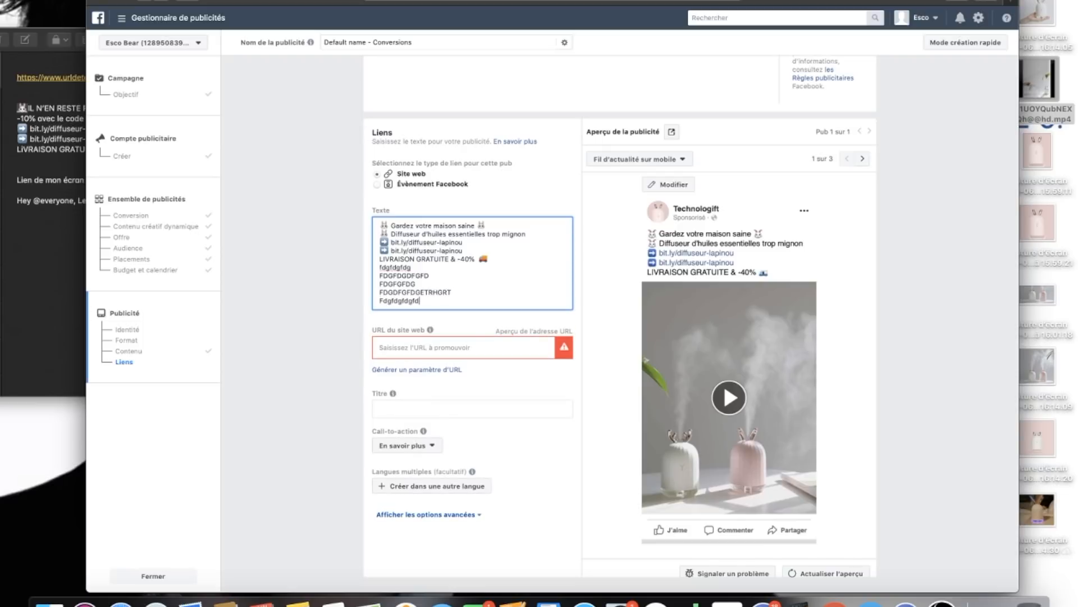
click(502, 193)
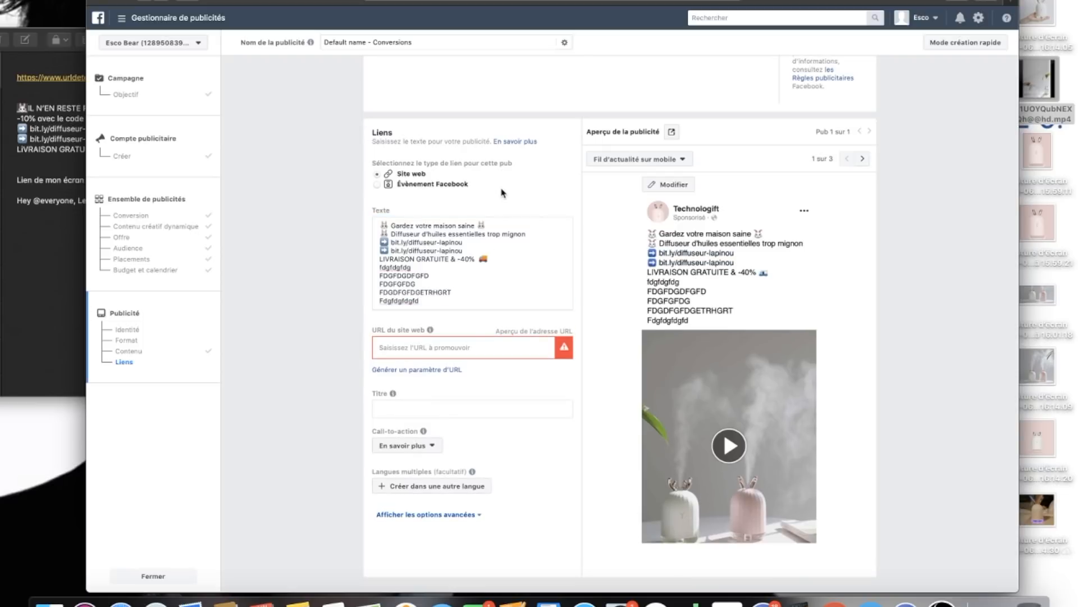
Step: View the options for previewing the ad on a device, close them, and return to the ad text
click(674, 159)
click(673, 133)
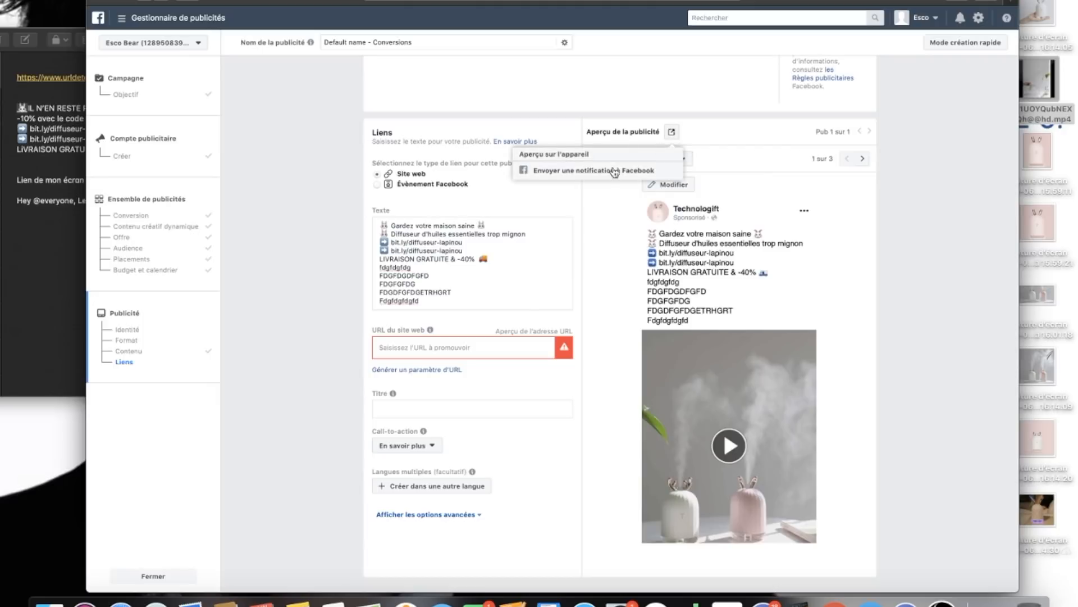
click(498, 282)
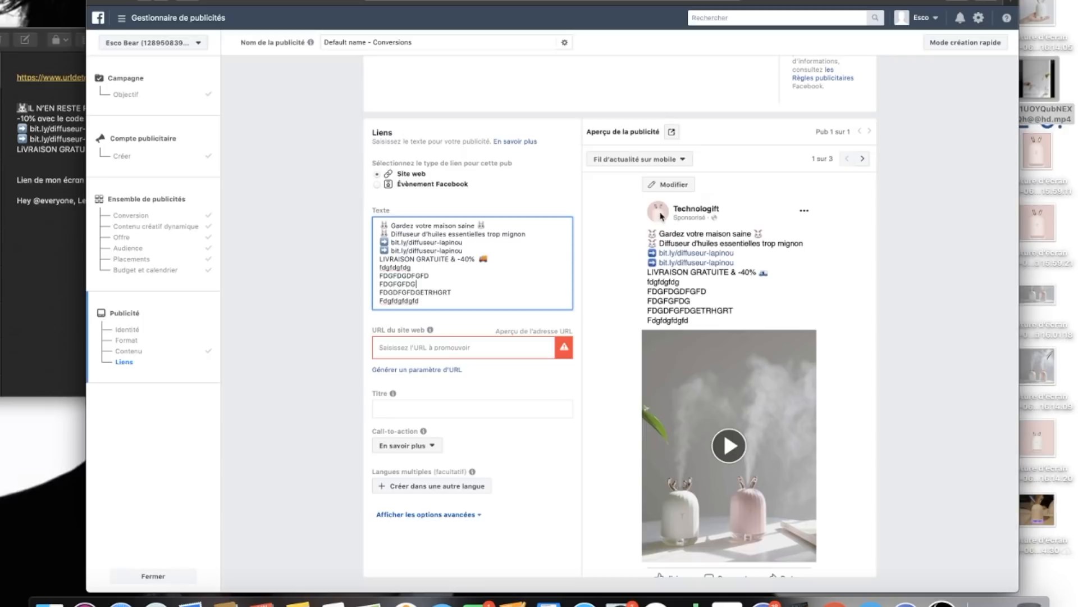
Step: Delete the five lines of filler letters from the ad text and set the website URL to bit.ly/diffuseur-lapinou
drag(484, 300, 372, 266)
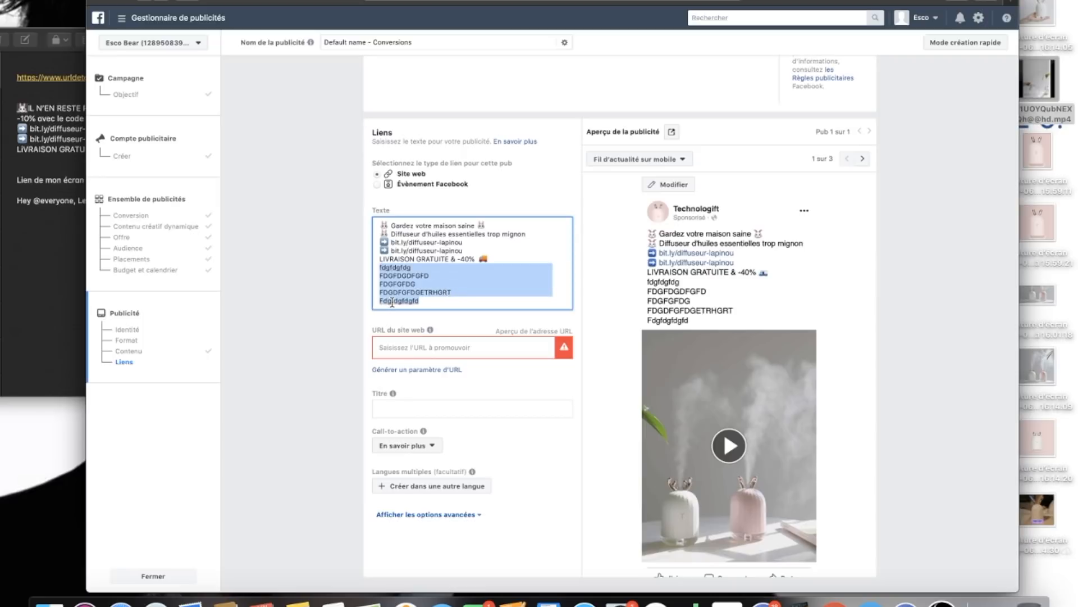
key(BackSpace)
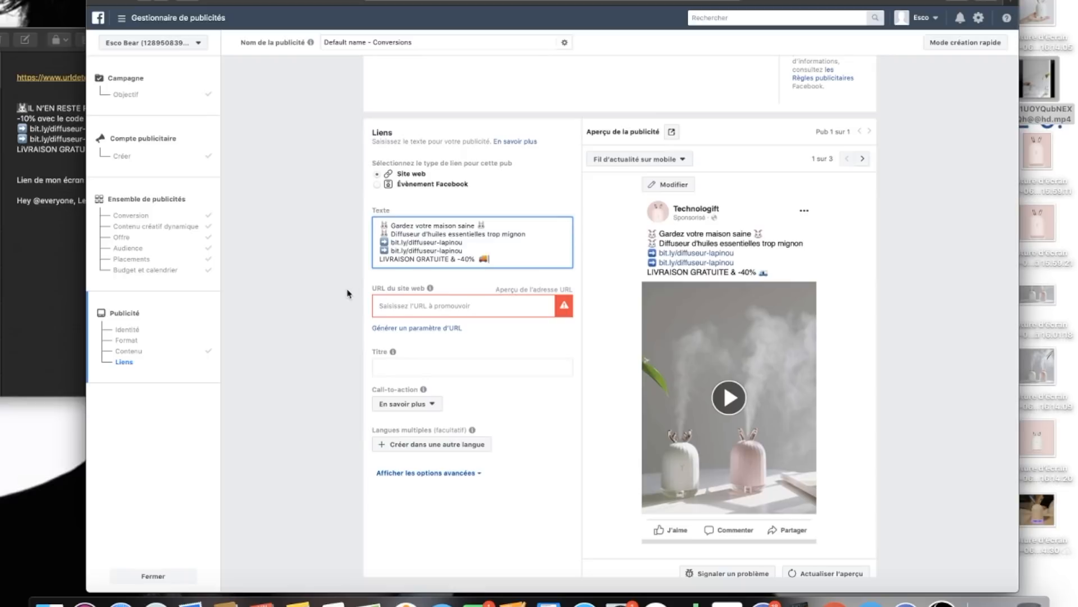
drag(463, 250, 391, 251)
key(super+c)
click(407, 307)
key(super+v)
click(333, 310)
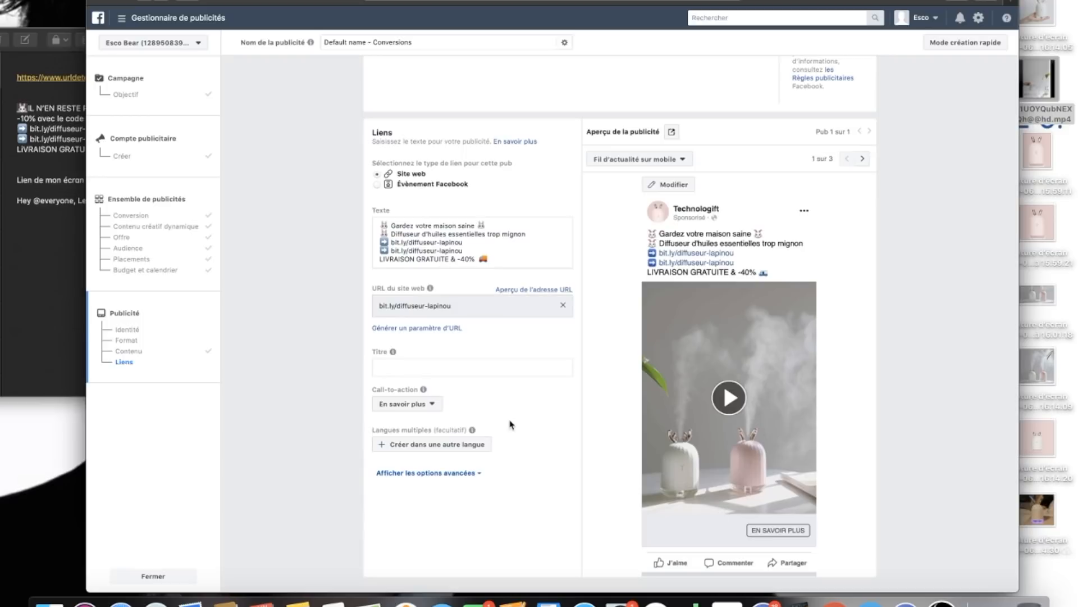
Step: Look through the available call-to-action options and close the list without changing the selection
click(432, 406)
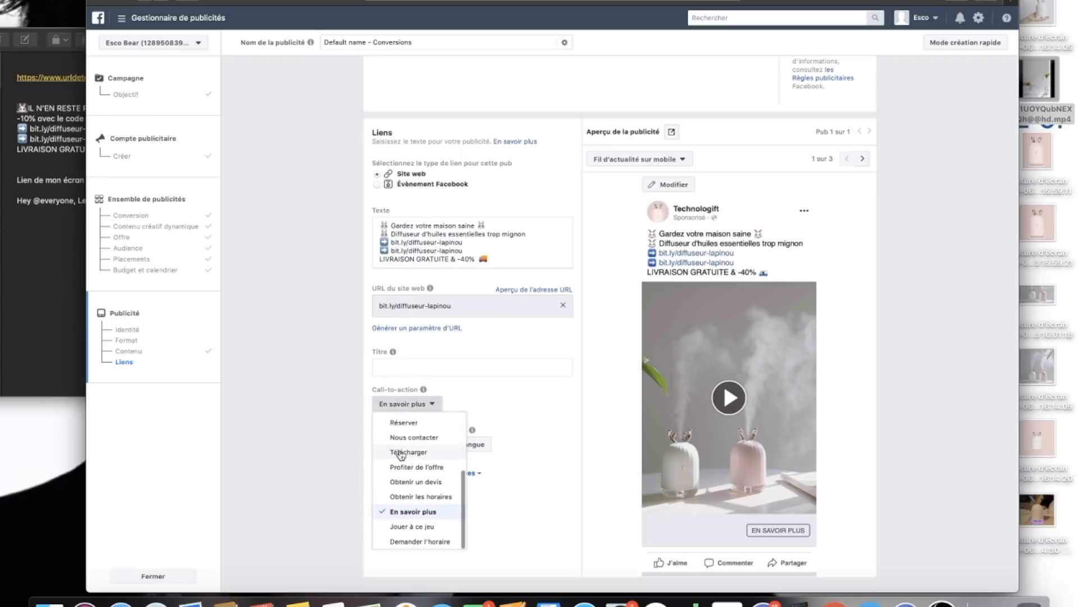
scroll(408, 490, up, 2)
scroll(409, 490, up, 2)
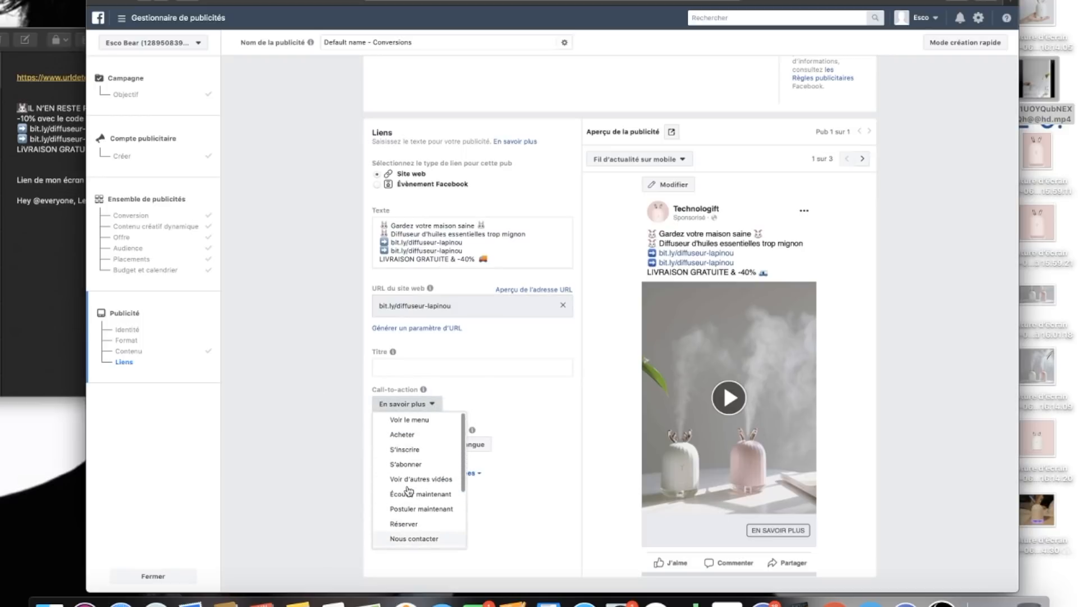
click(308, 408)
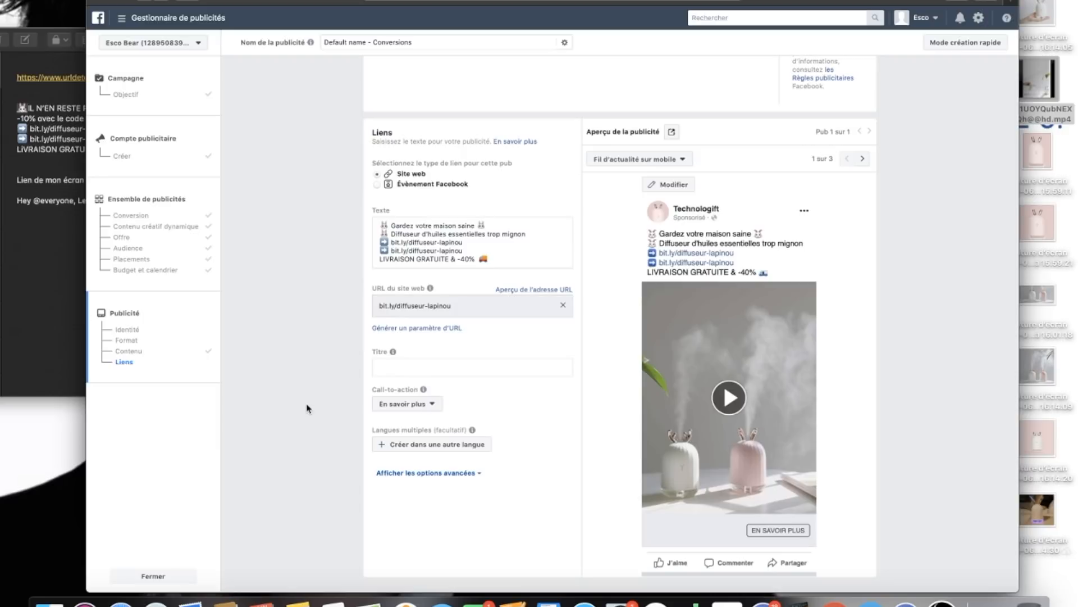
Step: Confirm the ad to view the payment method form, and cancel the form without entering payment details
scroll(393, 421, down, 2)
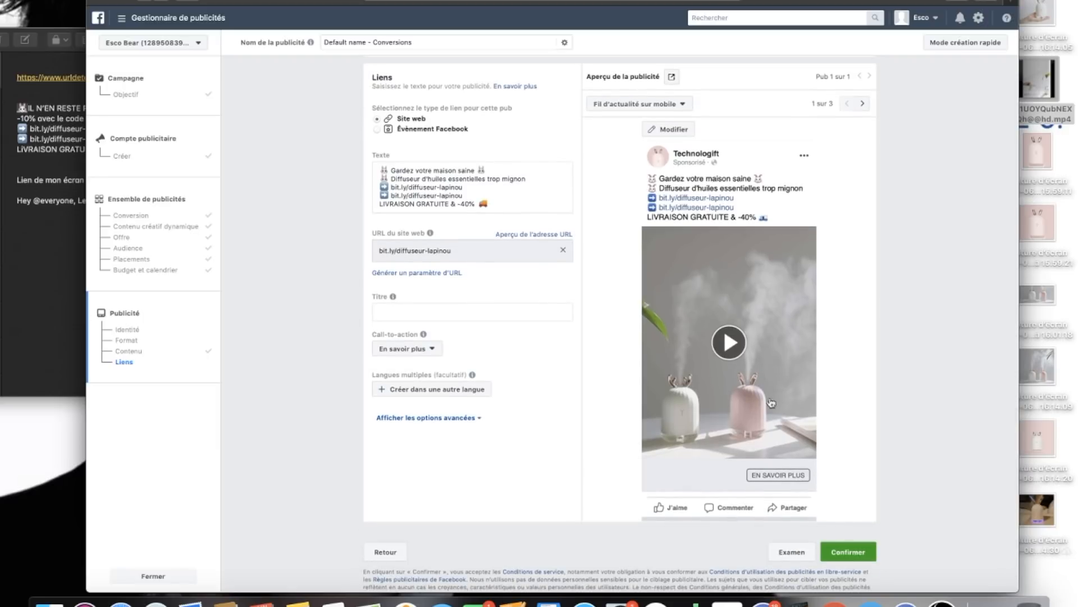
click(836, 553)
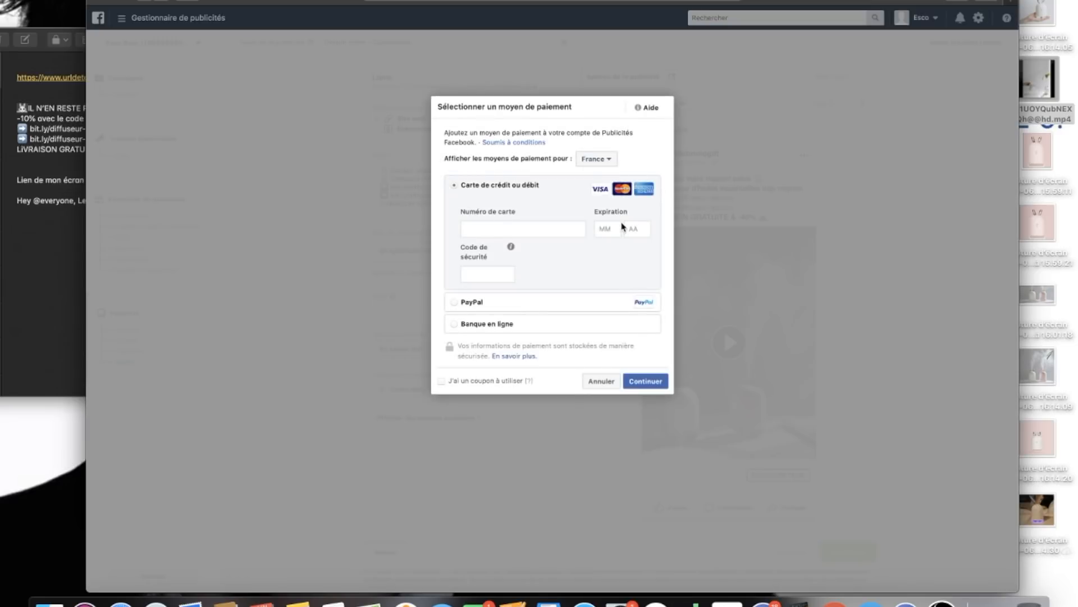
click(595, 386)
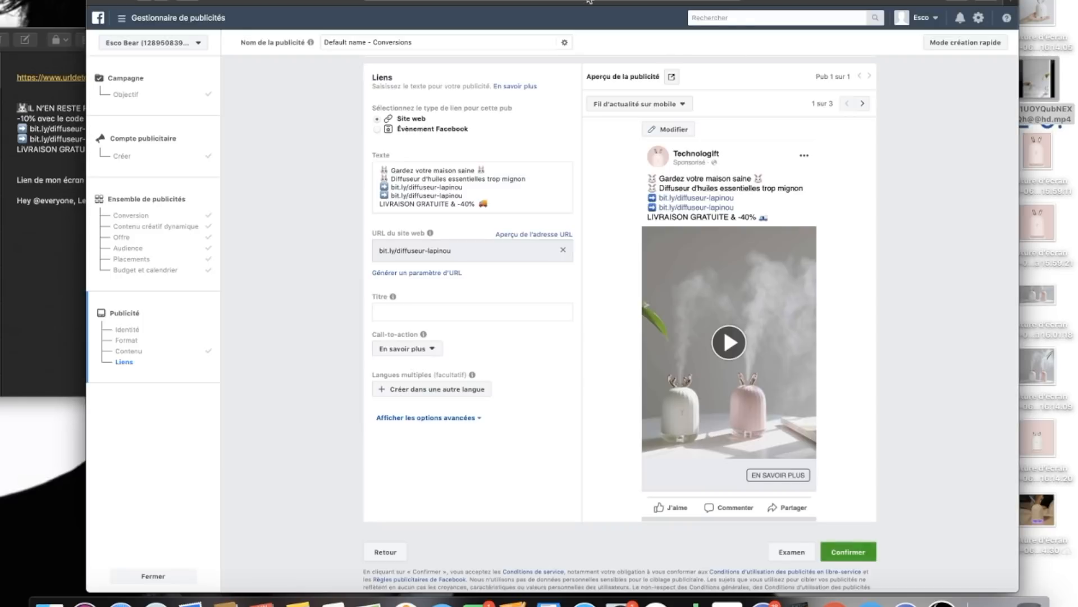
Step: Search the web for "facee" in a new browser tab, open Facebook from the results, and go to the Technologift page
click(1009, 2)
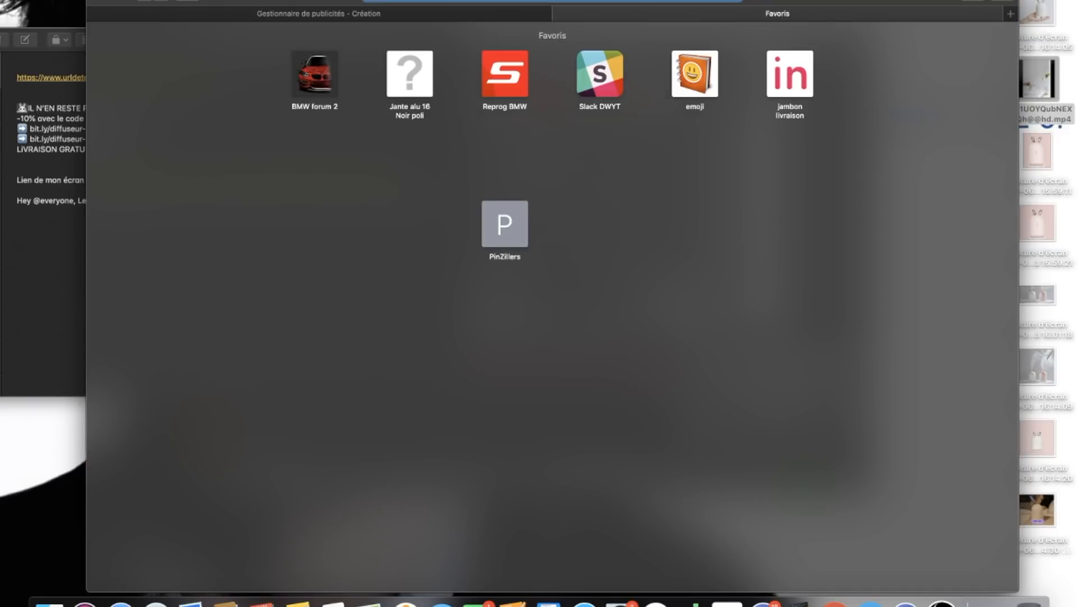
text(facee)
key(Return)
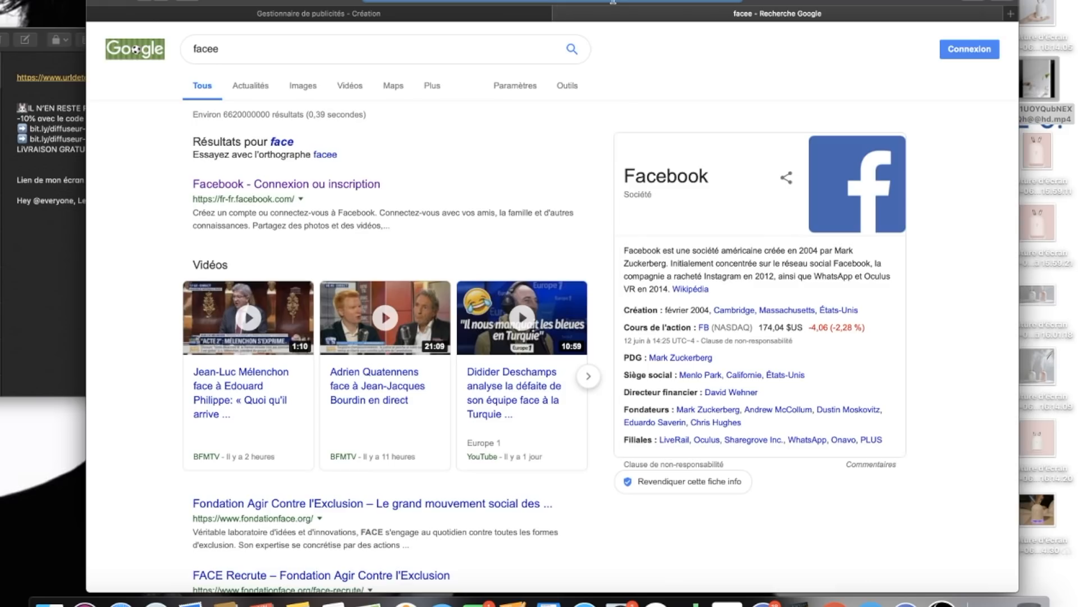
click(264, 183)
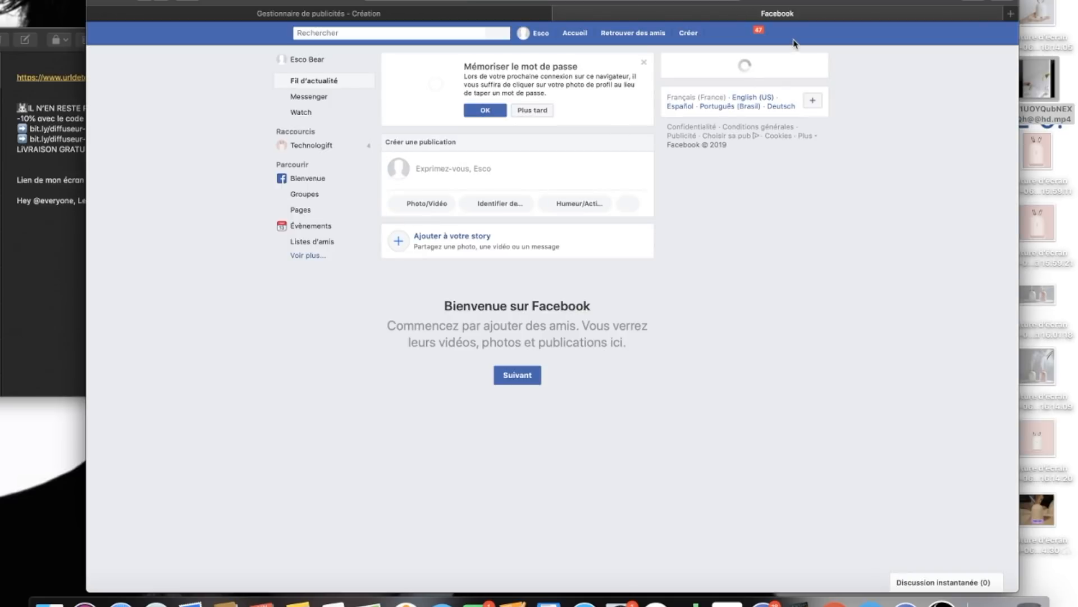
click(819, 34)
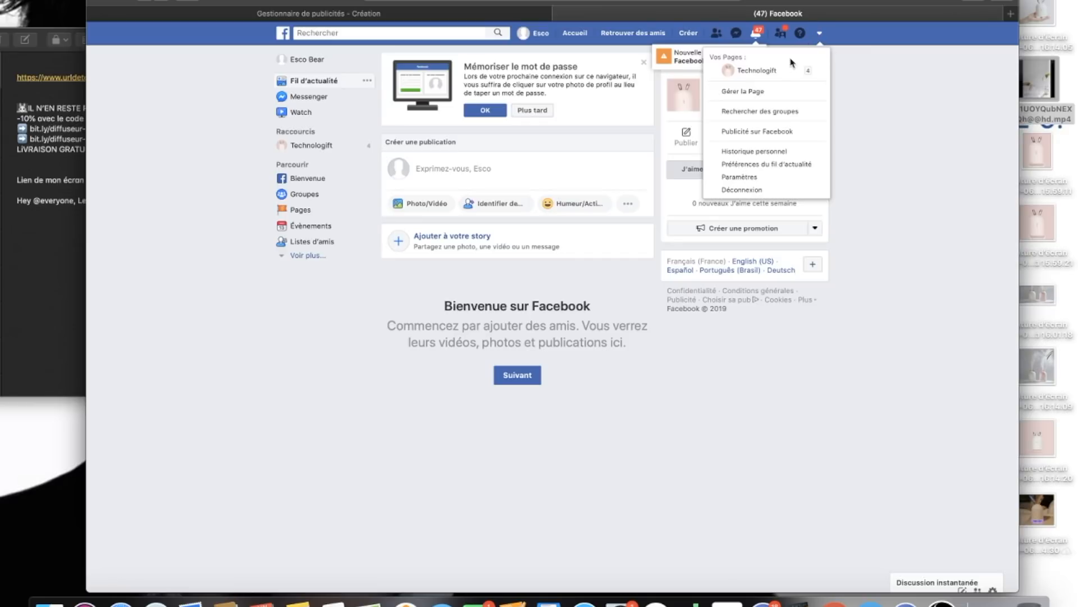
click(757, 70)
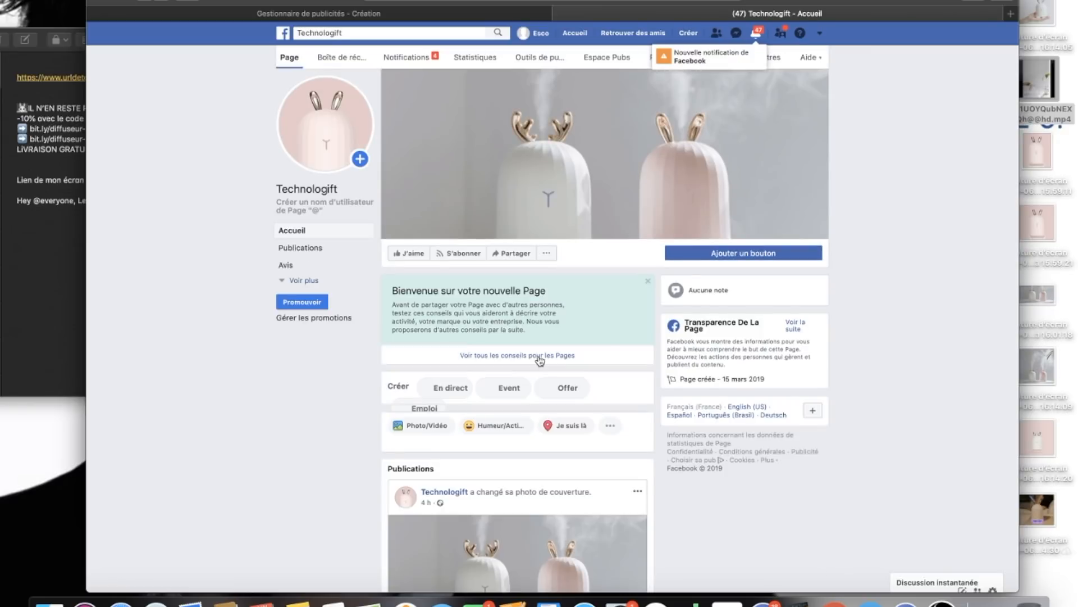
Step: Start a photo/video post on the Technologift page and upload the diffuser's MP4 video from the Bureau folder
scroll(506, 365, down, 3)
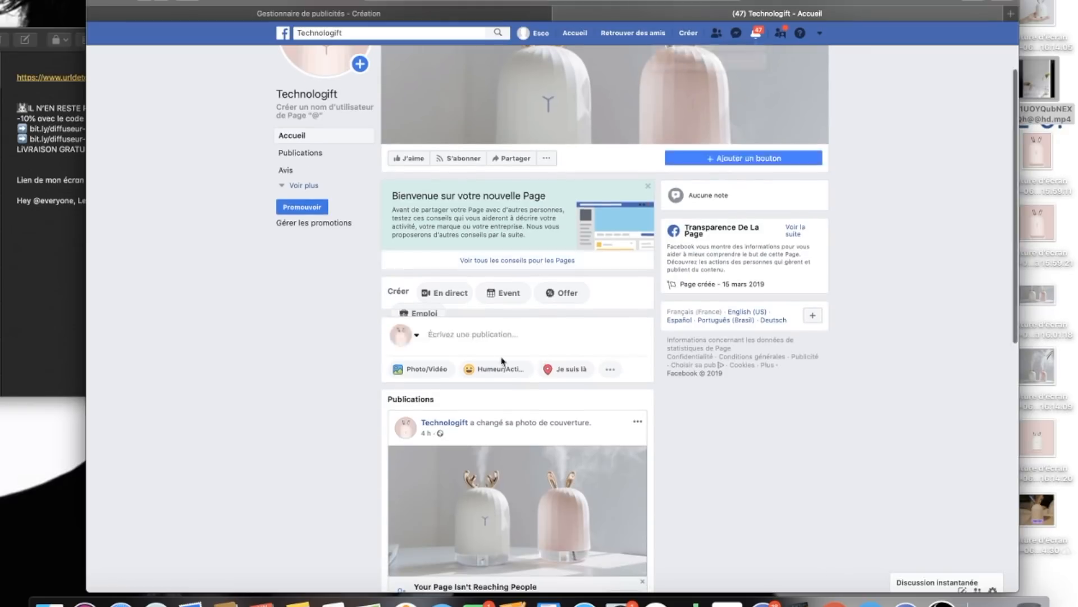
click(426, 372)
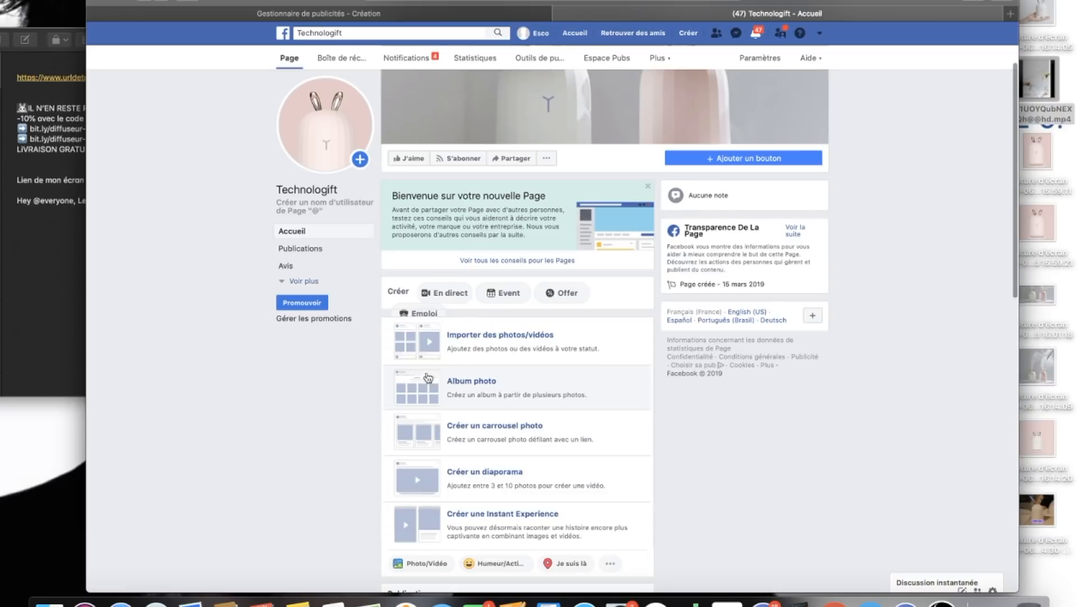
click(471, 347)
click(442, 168)
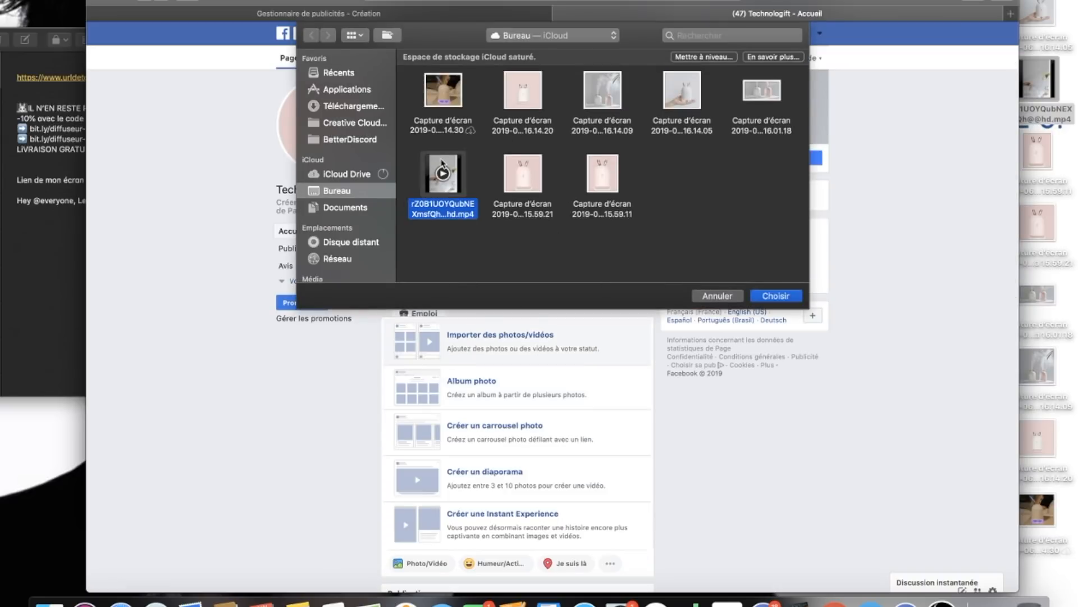
double_click(443, 168)
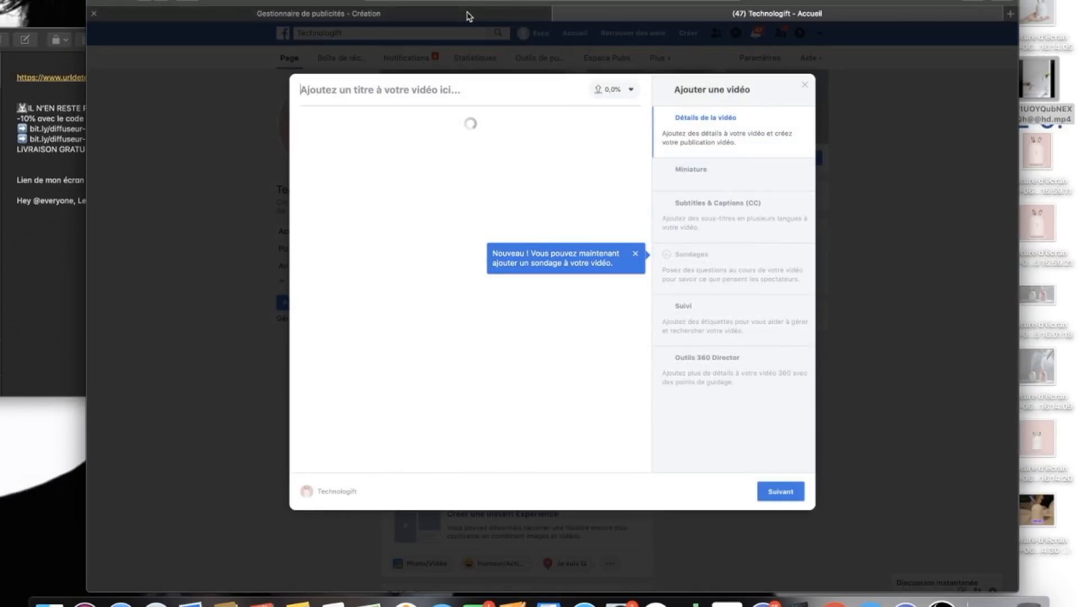
Step: Copy the full ad text from the ad creation page and paste it as the uploaded video's description
click(470, 13)
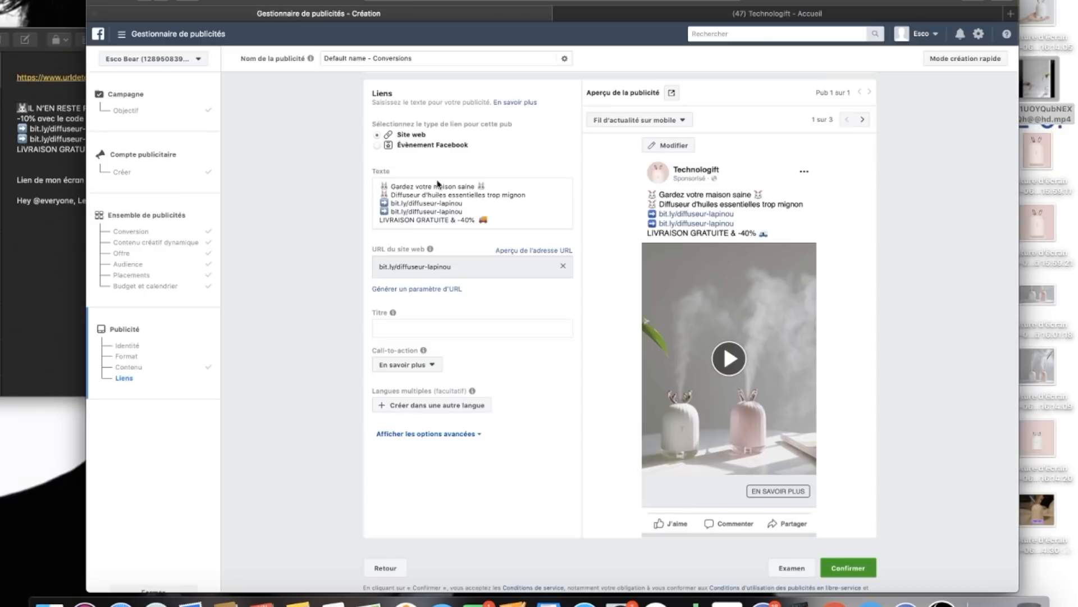
click(508, 217)
key(super+a)
key(super+c)
click(759, 15)
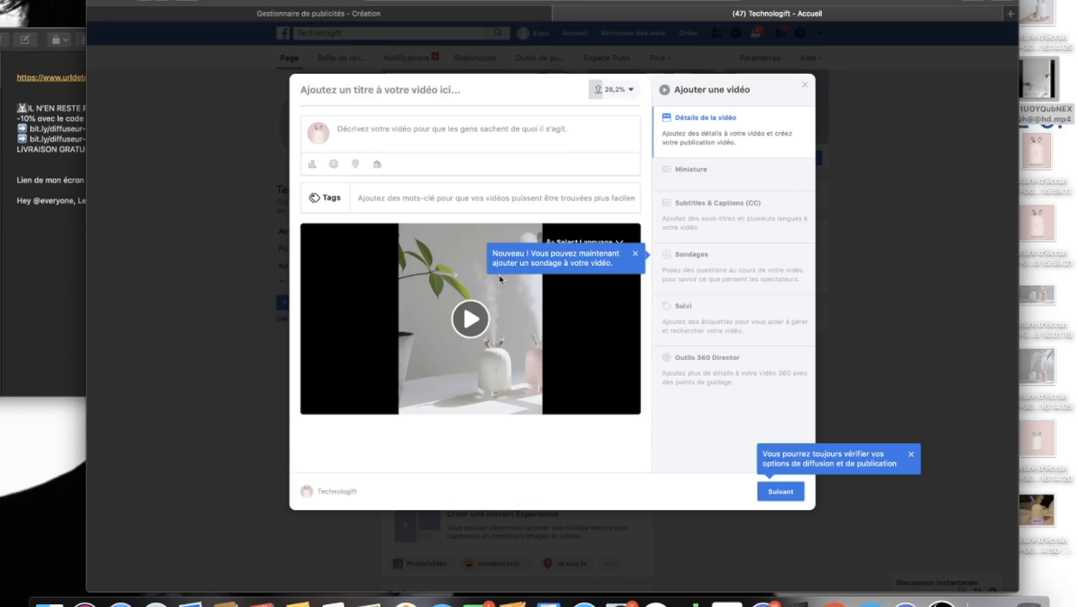
click(464, 127)
key(super+v)
Step: Title the video "LIVRAISON GRATUITE & -40% 🚚" and dismiss the tip about adding a poll
drag(463, 168, 345, 169)
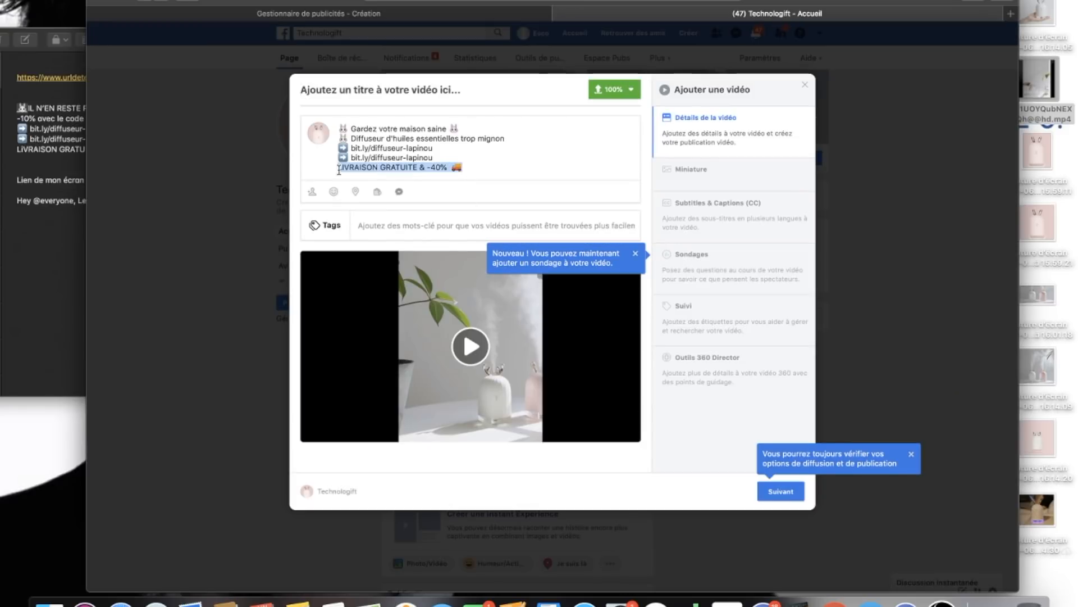
click(381, 85)
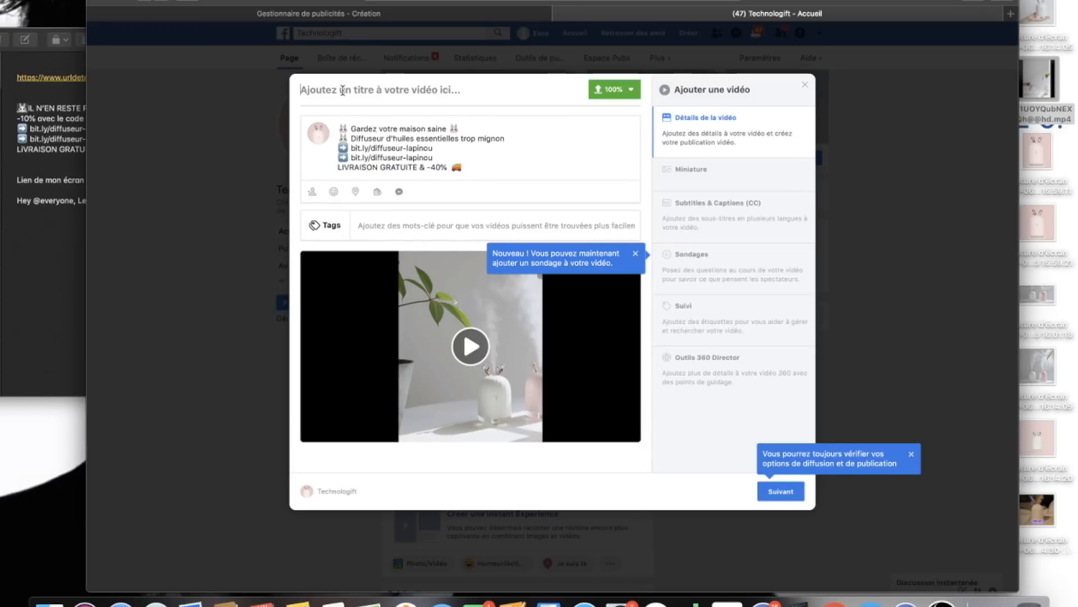
click(386, 16)
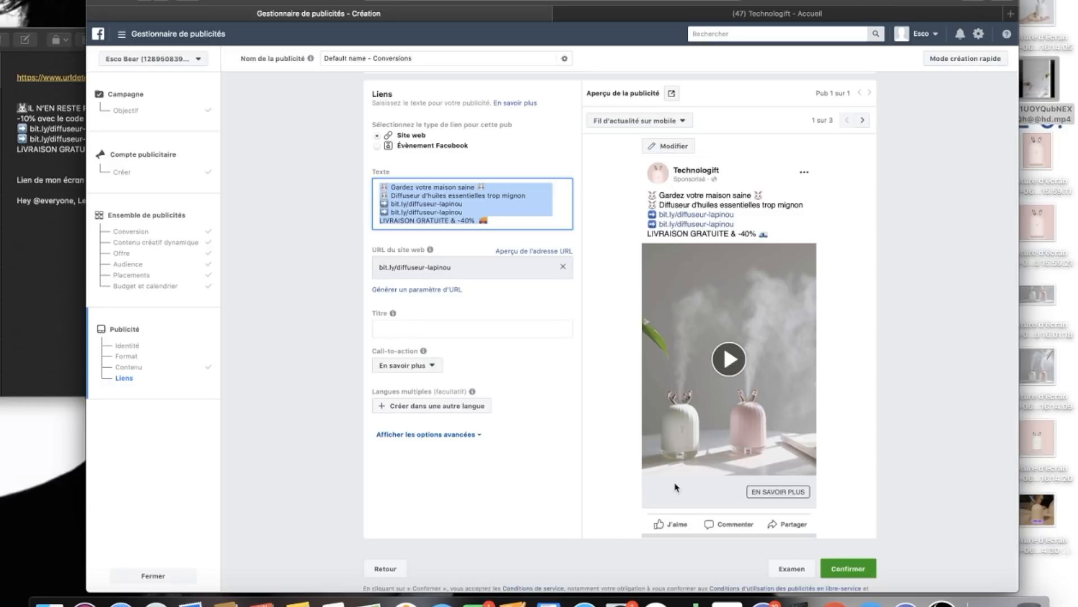
click(787, 16)
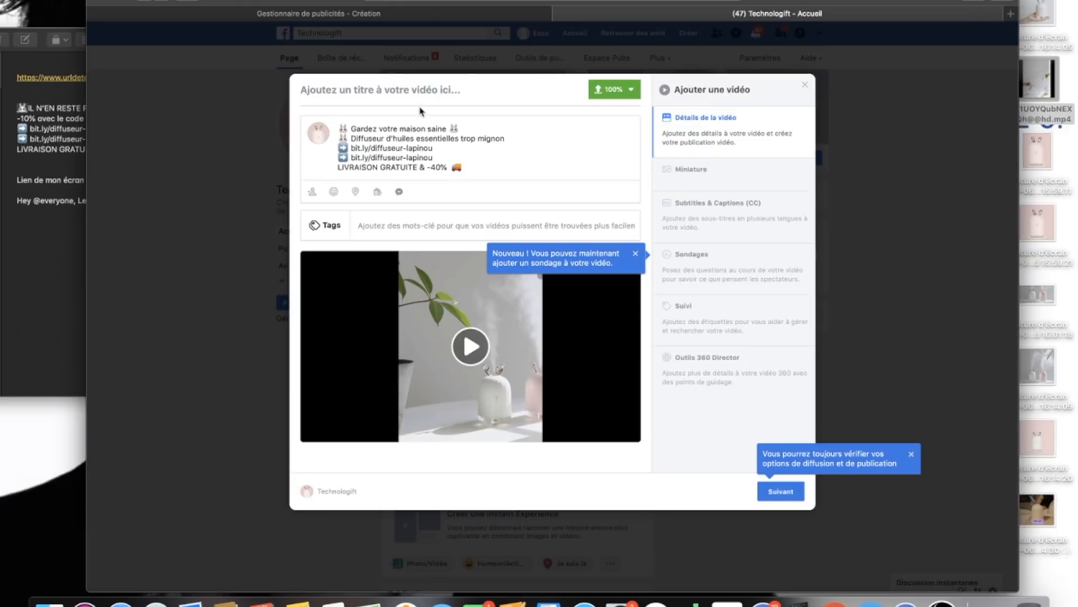
text(LIVRAISON GRATUITE & -40% 🚚)
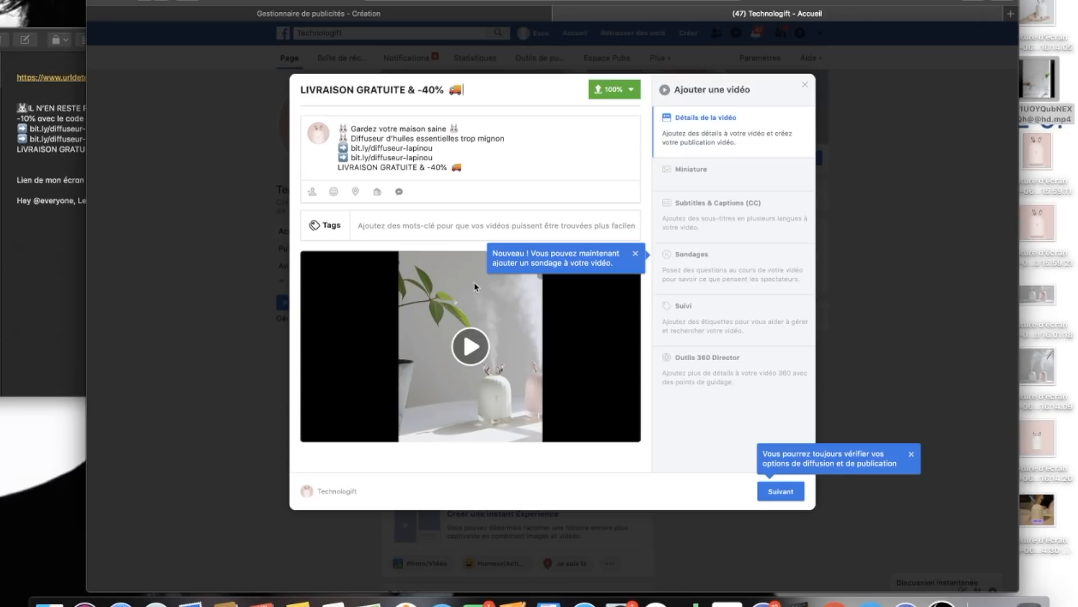
click(466, 169)
click(635, 254)
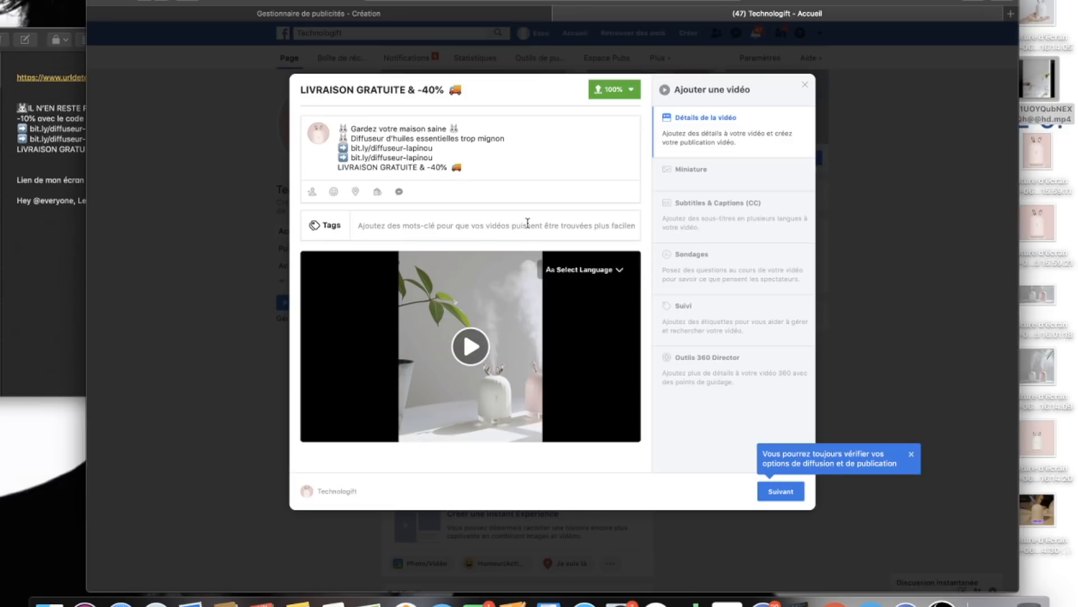
Step: Open the video's thumbnail settings, and switch to Photoshop using a system search
click(718, 177)
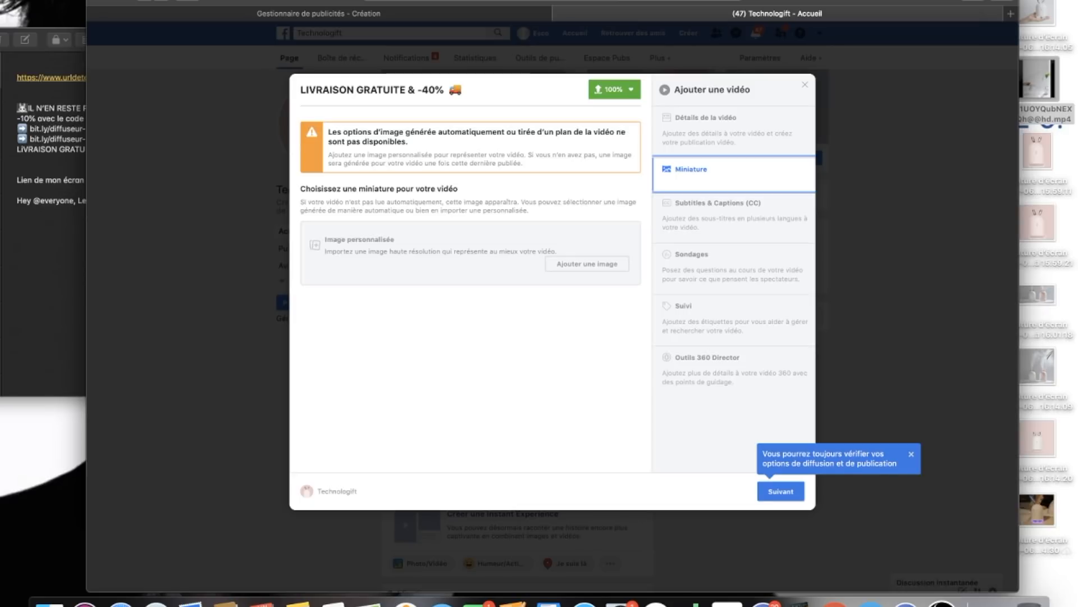
key(super+space)
text(photso)
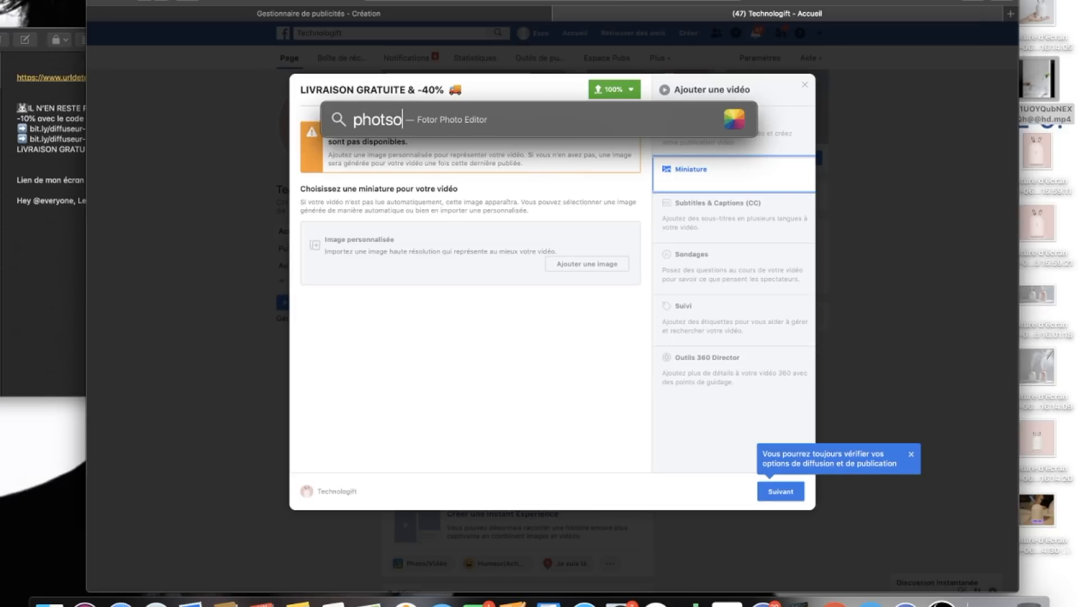
key(BackSpace)
key(BackSpace)
text(osh)
key(Return)
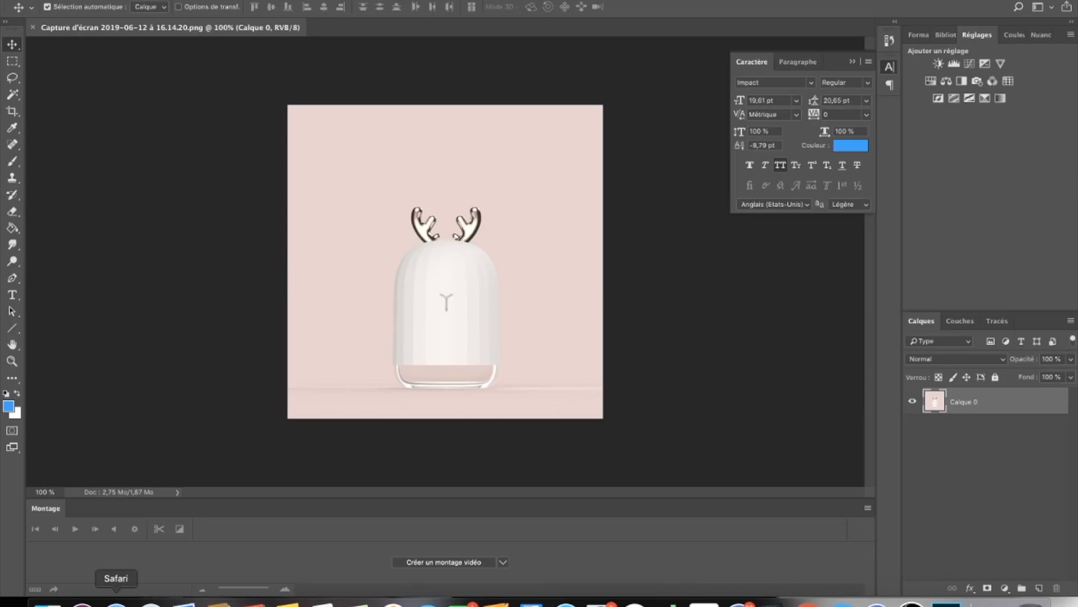
Step: Switch back to Safari and open Emojipedia in a new tab
click(116, 602)
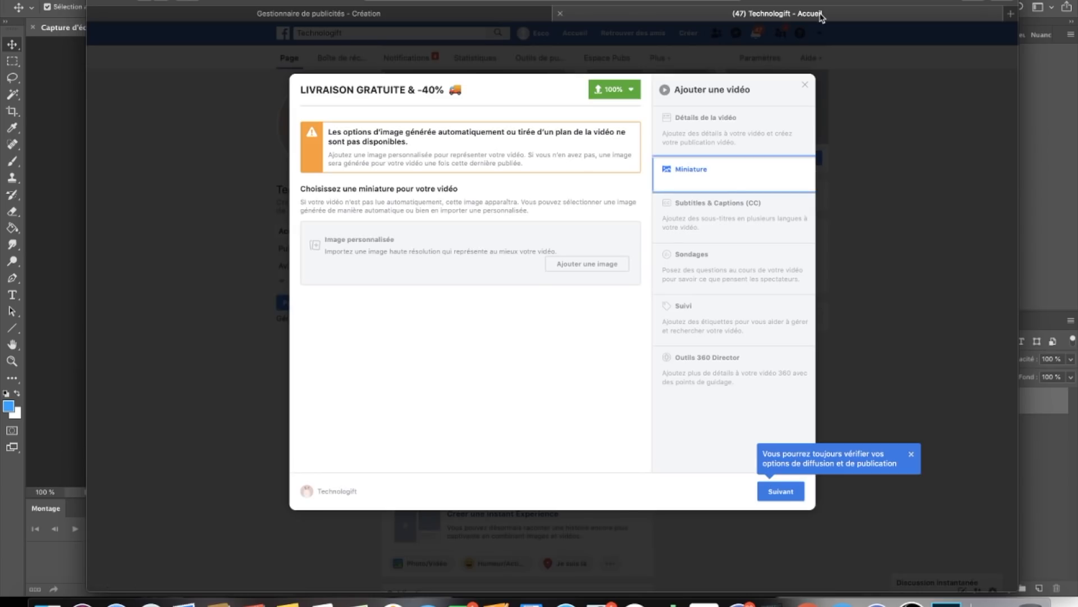
click(1011, 13)
text(emo)
key(Return)
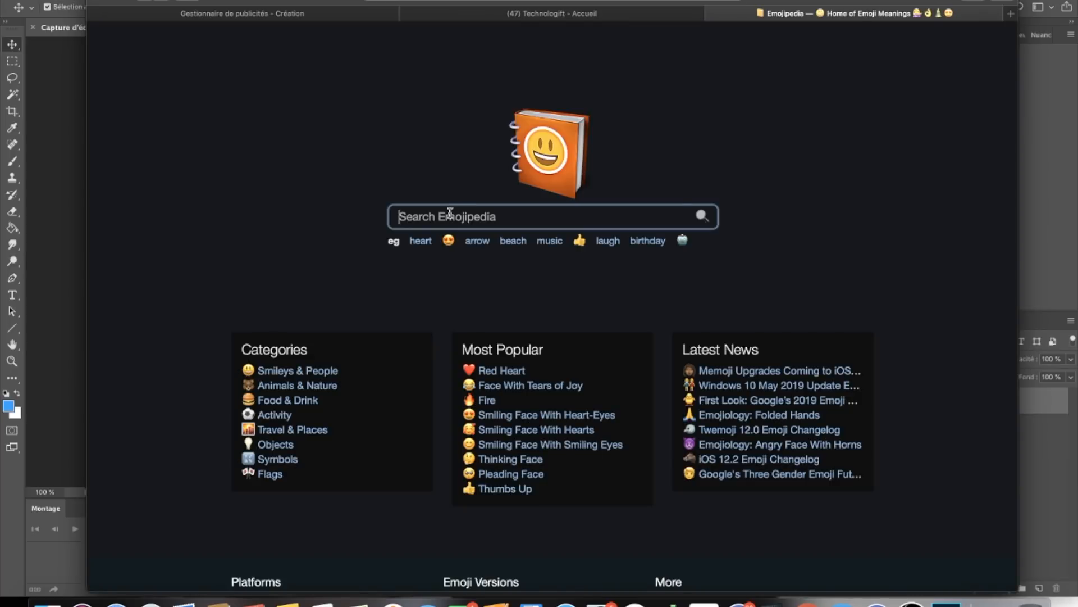
Step: Search Emojipedia for "shocked" and open the Exploding Head emoji's page
text(shockeed)
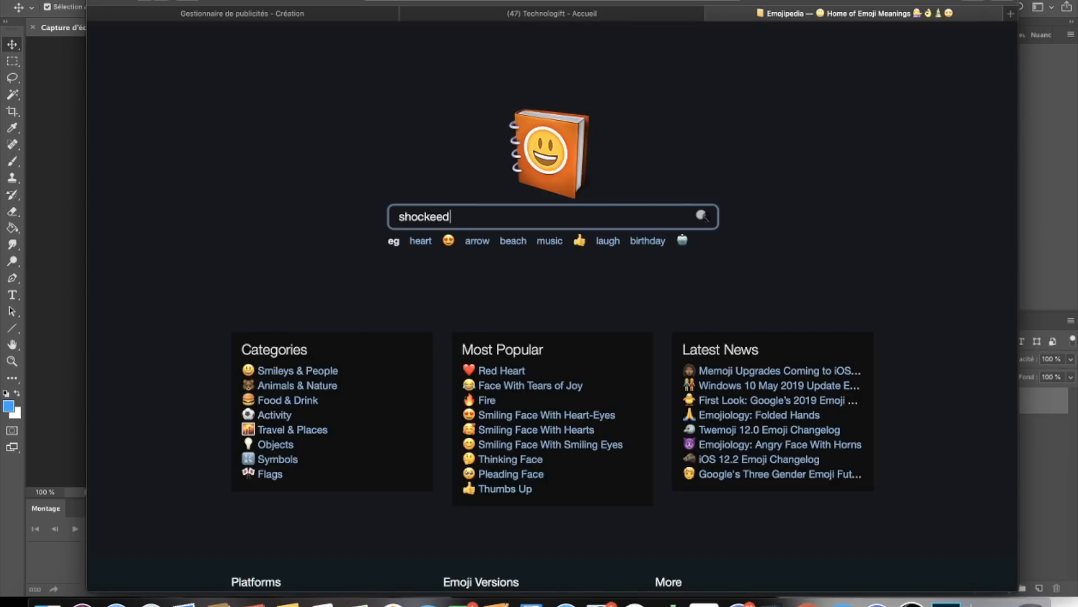
key(Return)
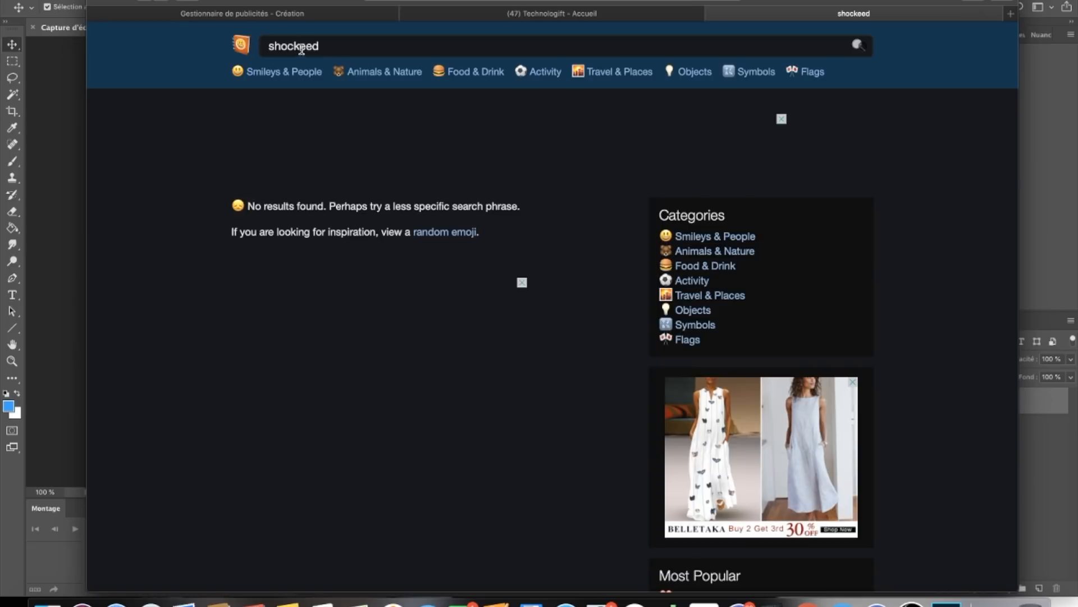
click(309, 46)
key(BackSpace)
key(Return)
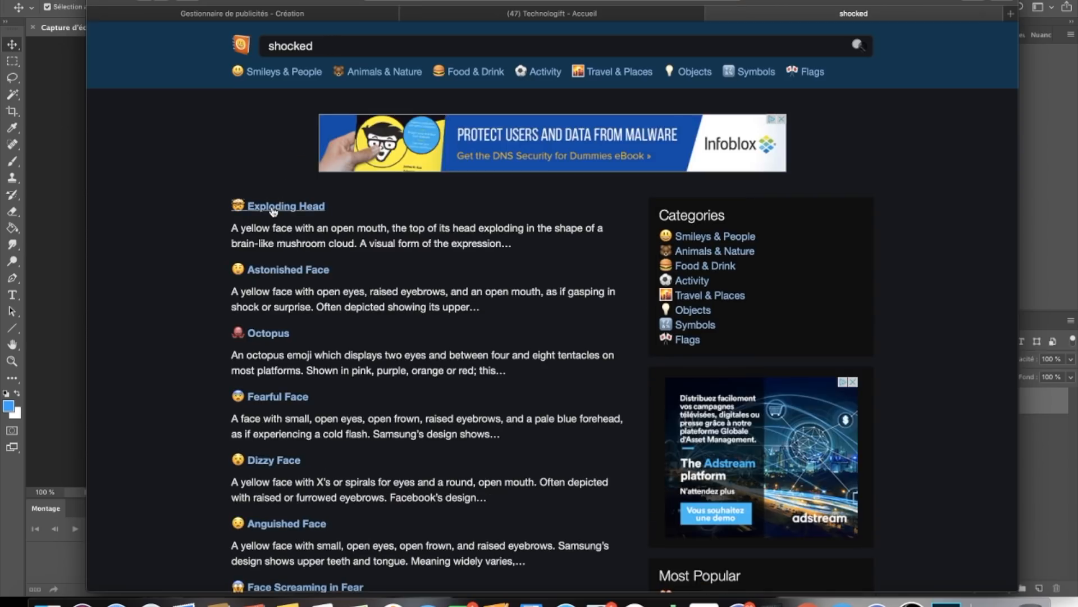
click(273, 209)
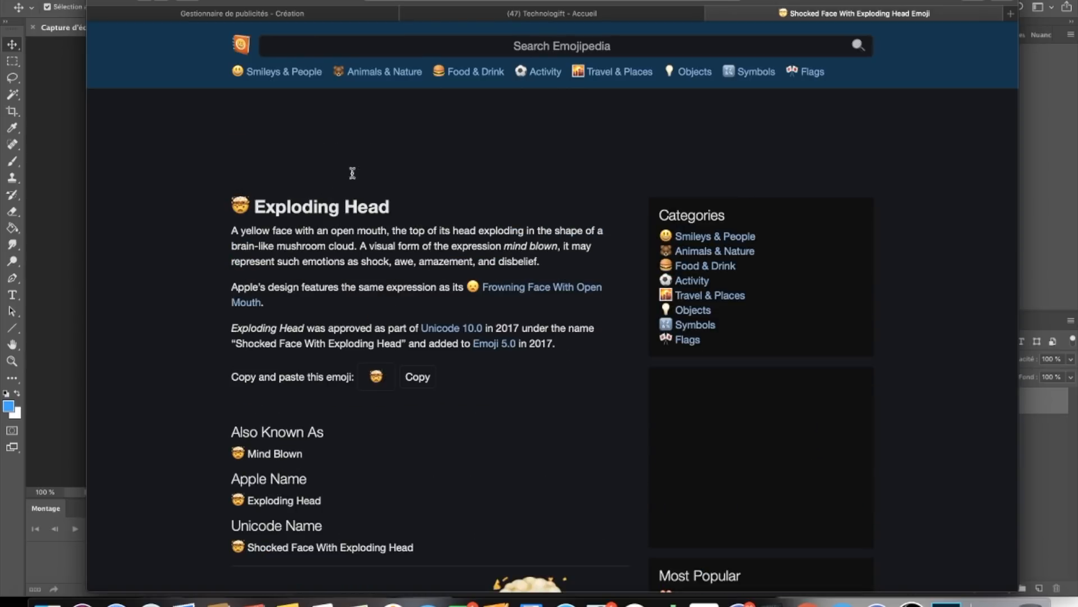
Step: Search Google for a shocked emoji and show the image results
click(455, 2)
text(sho)
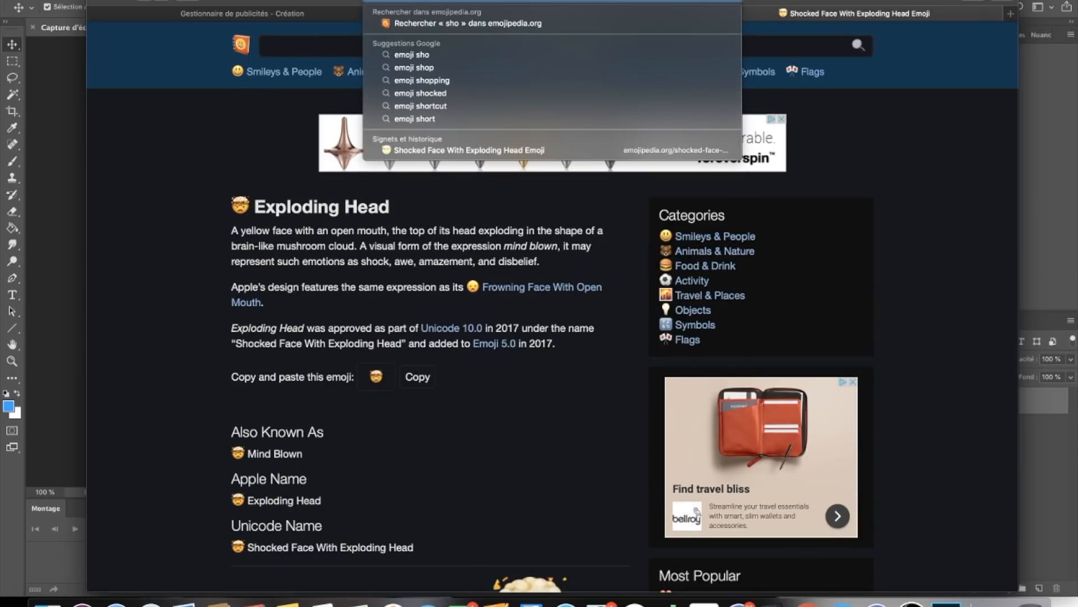
text(chedk)
key(Return)
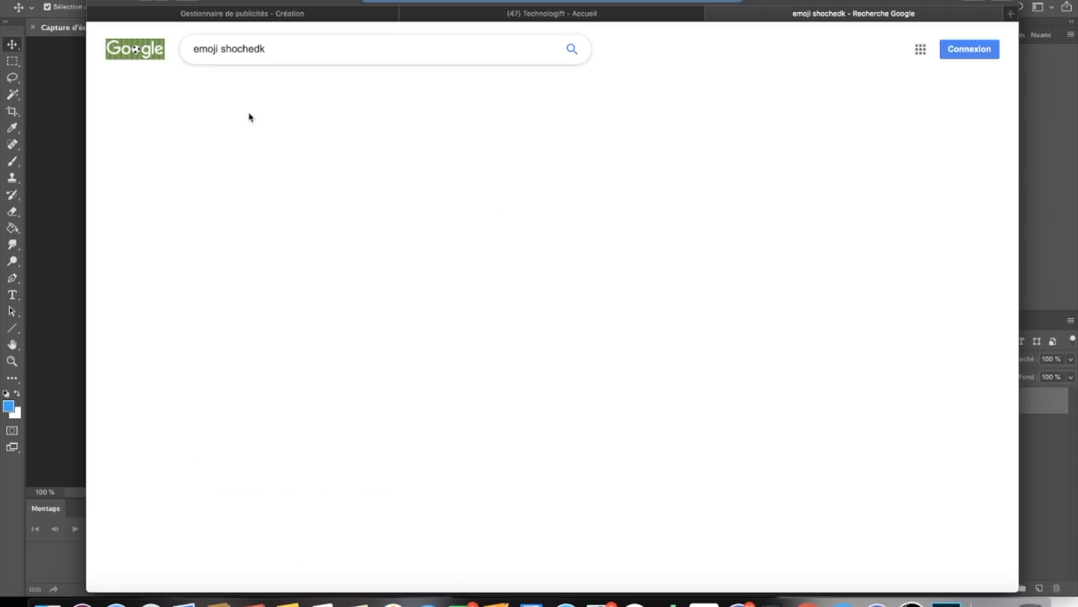
click(248, 91)
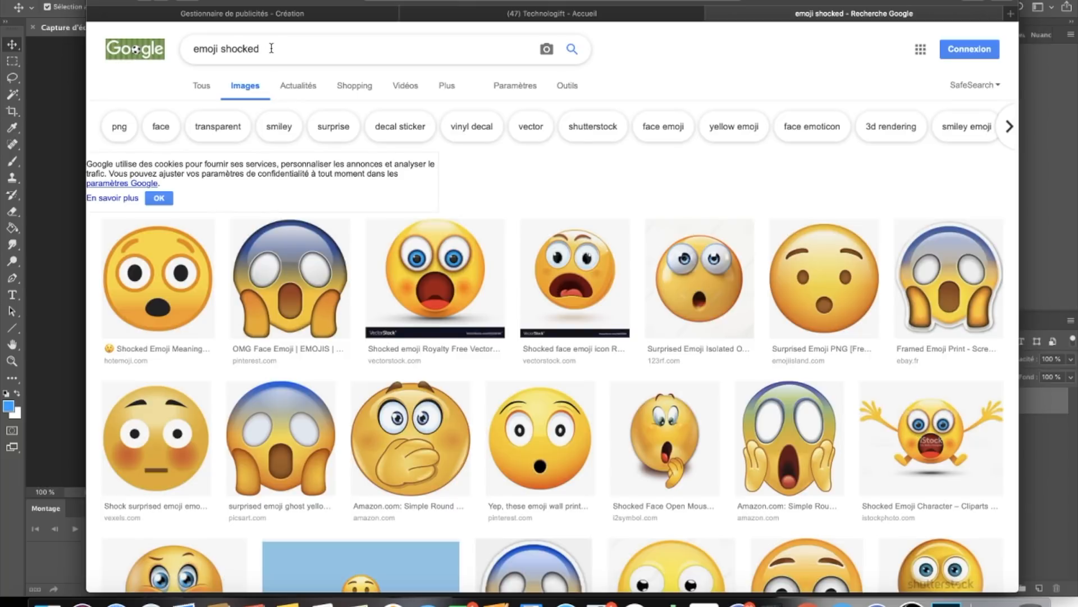
Step: Copy the white-background OMG Face emoji image, paste it into the Photoshop thumbnail document, and undo the paste
click(281, 264)
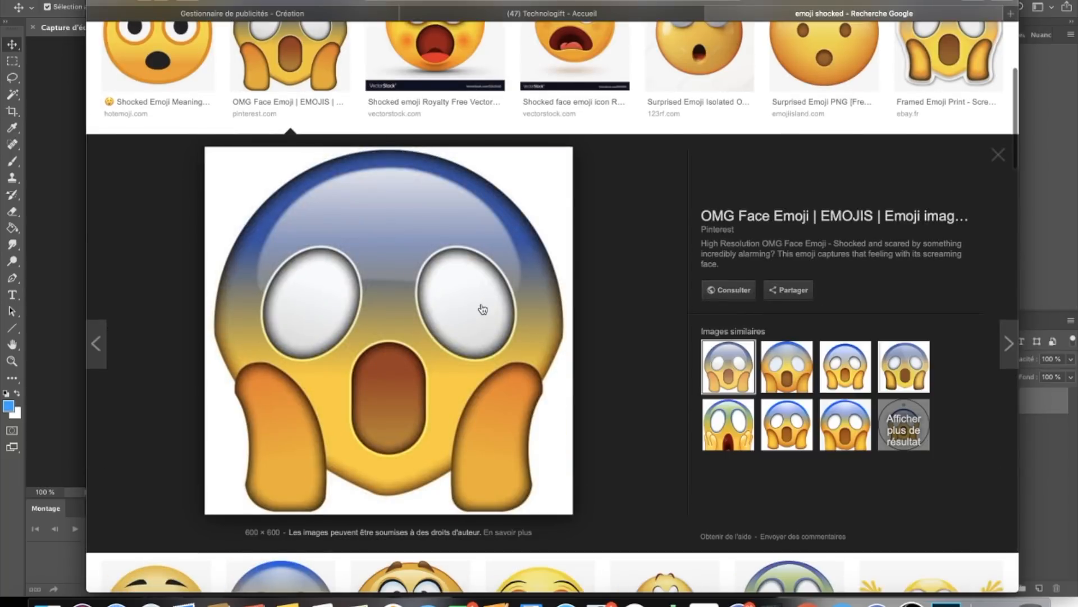
right_click(482, 306)
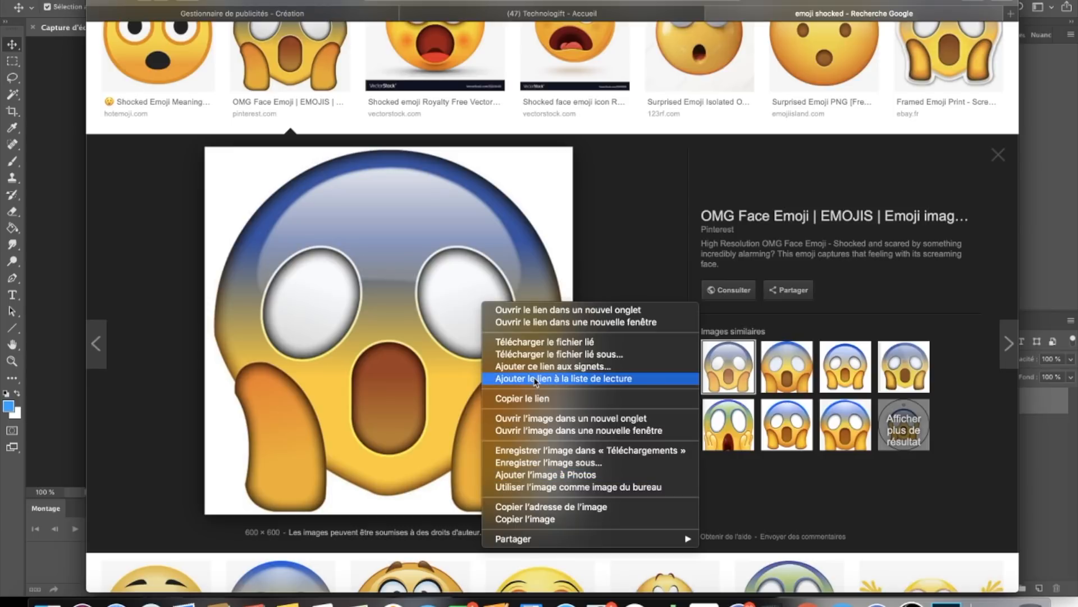
click(526, 518)
click(67, 270)
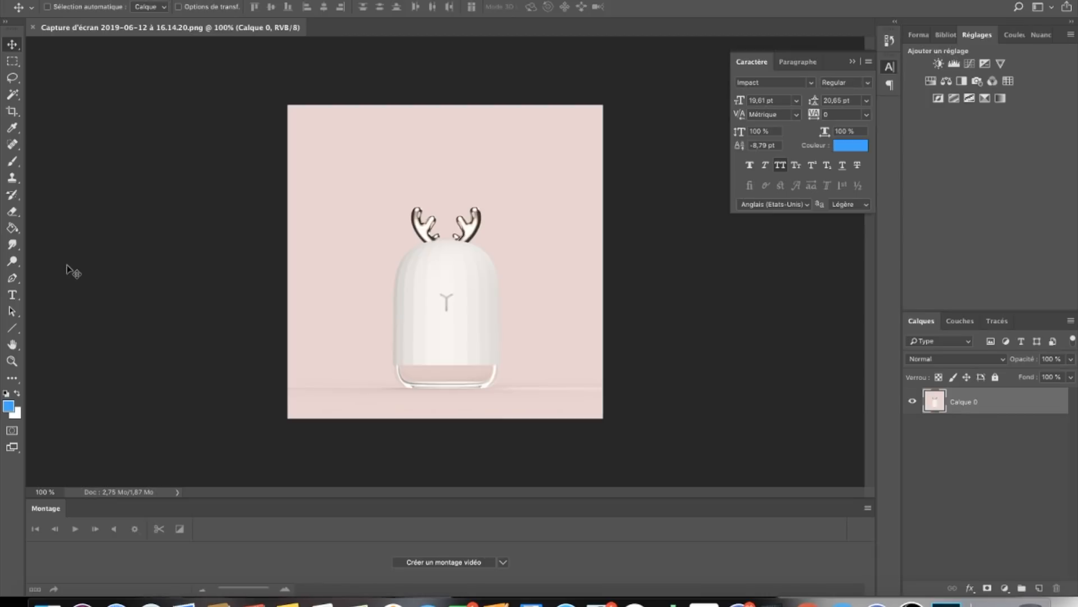
key(super+v)
key(super+z)
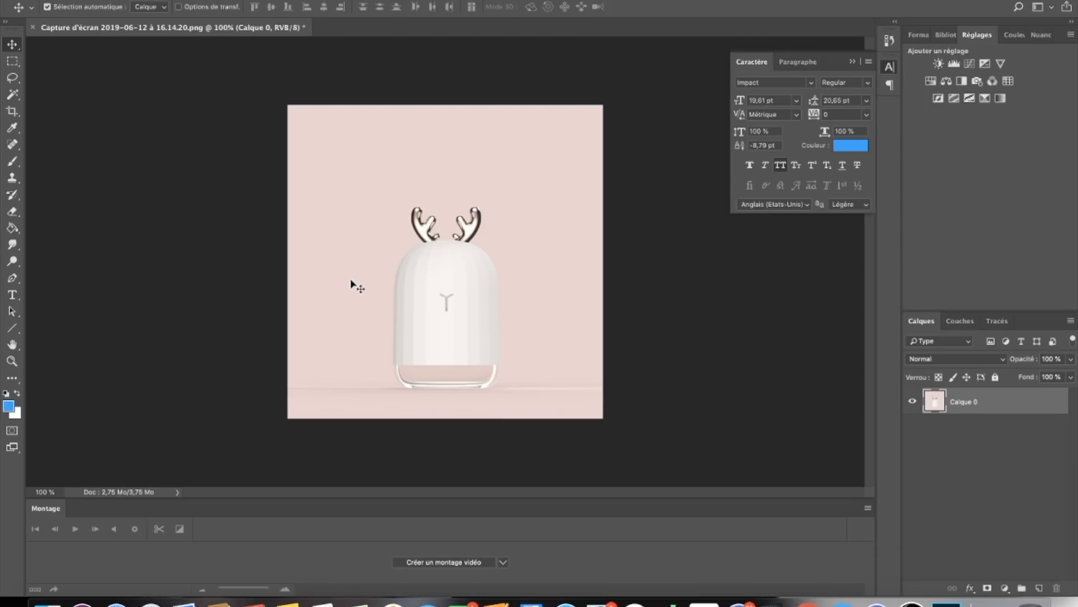
Step: Switch back to Safari and refine the image search to "emoji shocked png"
click(116, 603)
right_click(429, 366)
click(479, 273)
scroll(479, 274, up, 5)
click(334, 40)
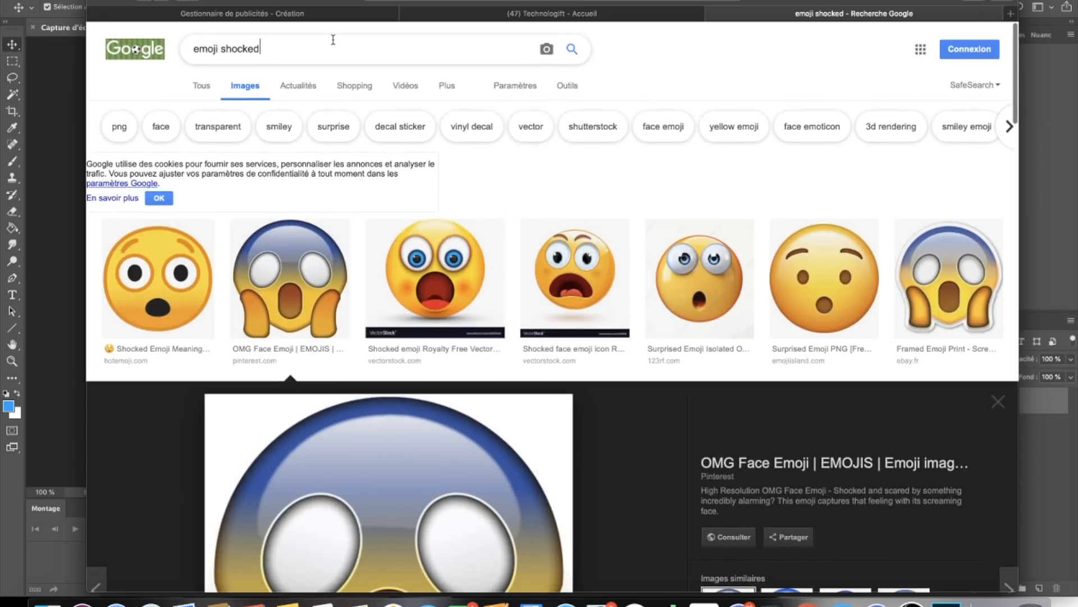
text(png)
key(Return)
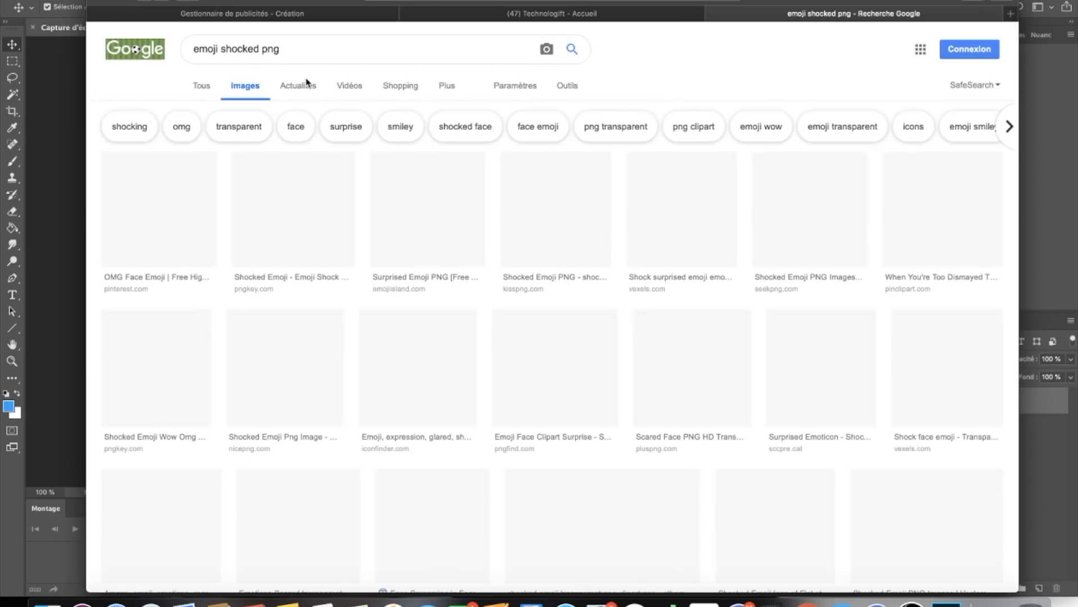
Step: Copy the transparent OMG Face emoji from the image results and paste it into the thumbnail document in Photoshop
click(178, 304)
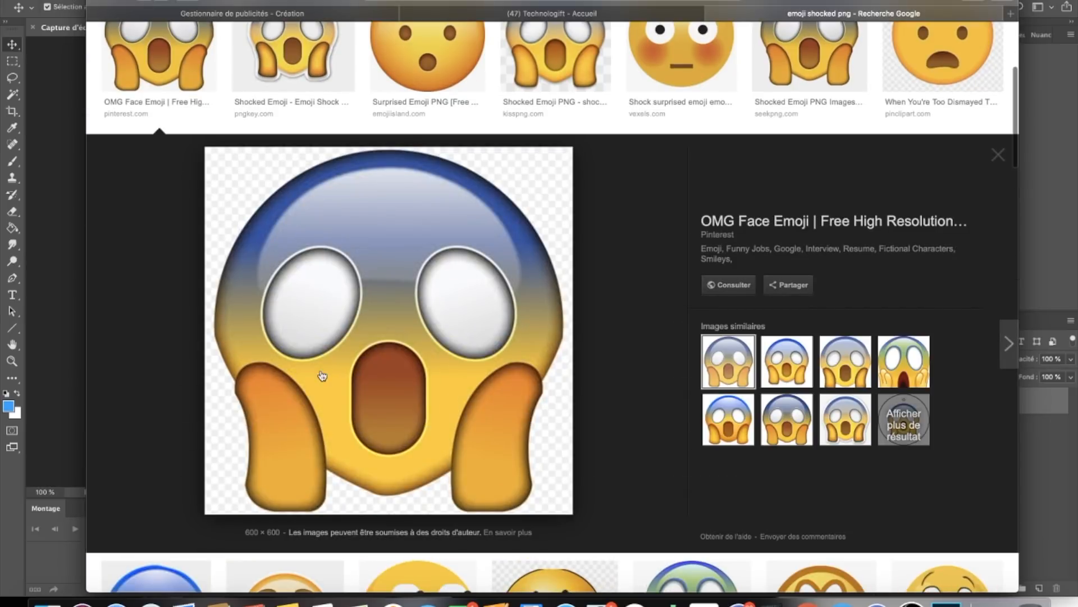
right_click(321, 211)
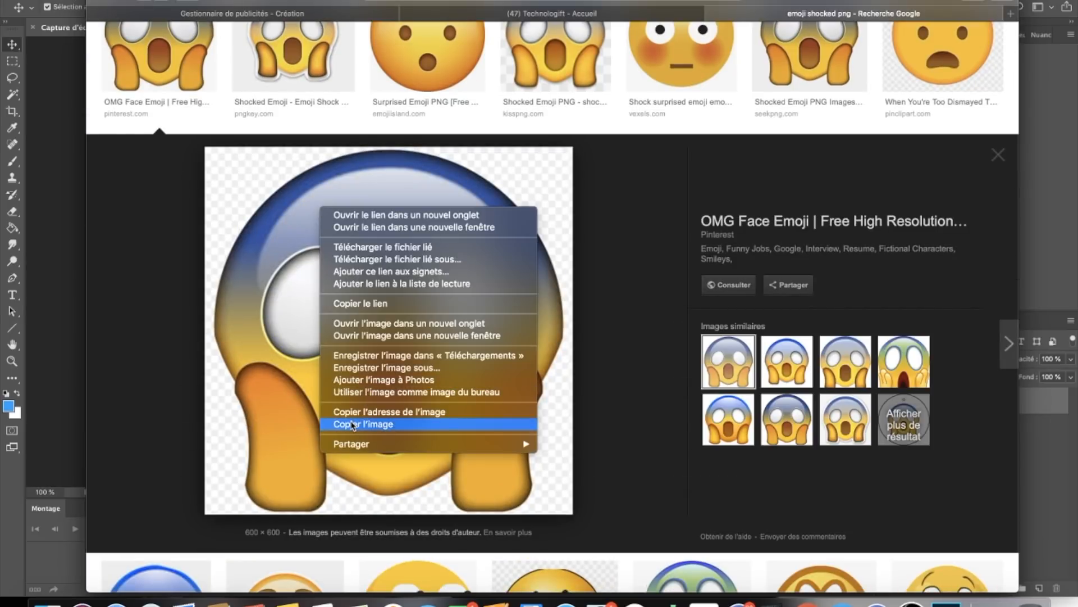
click(353, 425)
click(53, 347)
key(super+v)
Step: Rotate the emoji about 29° clockwise and place it in the canvas's lower-left corner, partly cropped by the edges
key(super+t)
drag(550, 179, 391, 342)
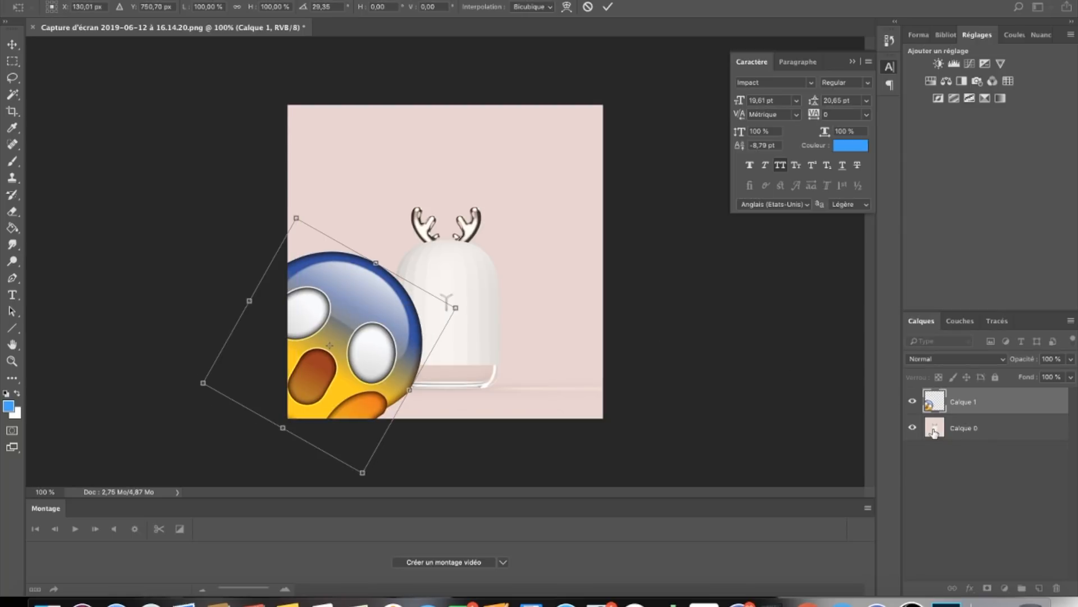
key(Return)
Step: Shift the diffuser layer Calque 0 to the right and fill the exposed transparent strip with its pink background colour e9d4d3
click(958, 432)
drag(450, 263, 511, 224)
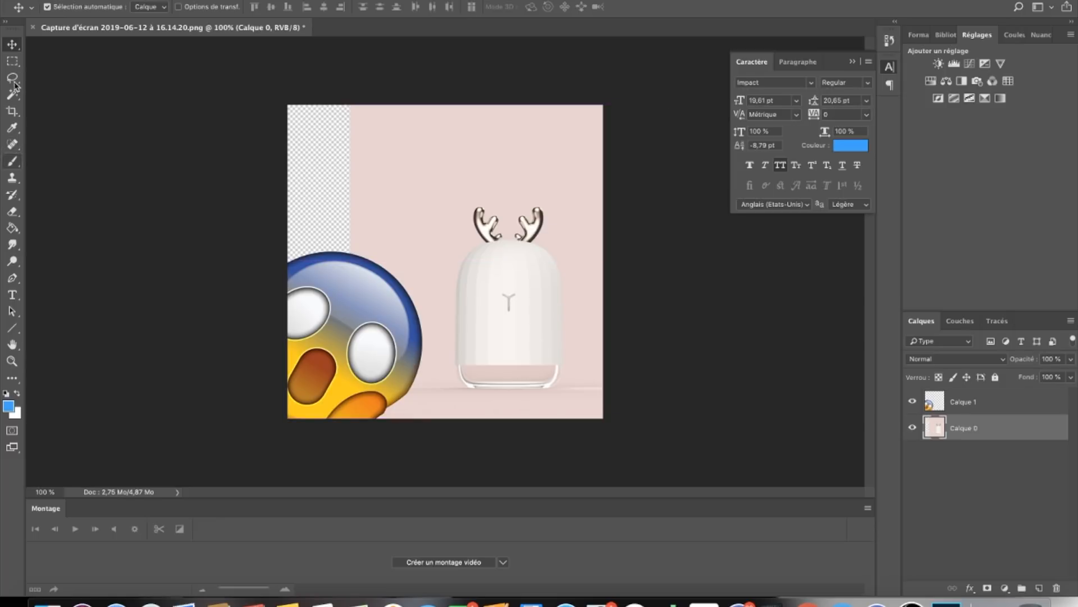
click(9, 406)
click(385, 183)
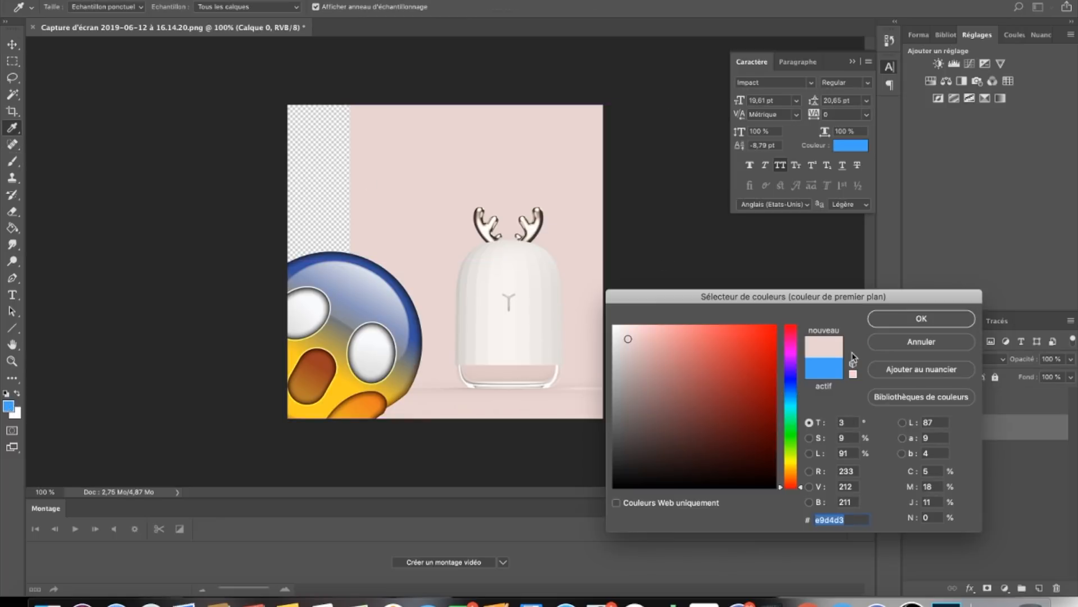
click(910, 318)
click(12, 228)
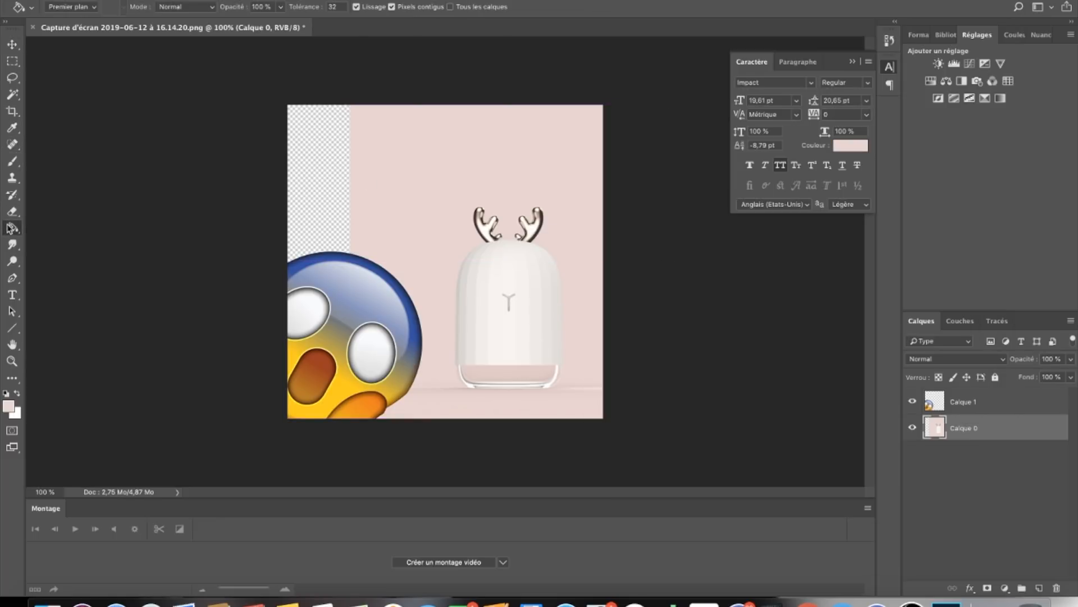
click(317, 206)
click(12, 45)
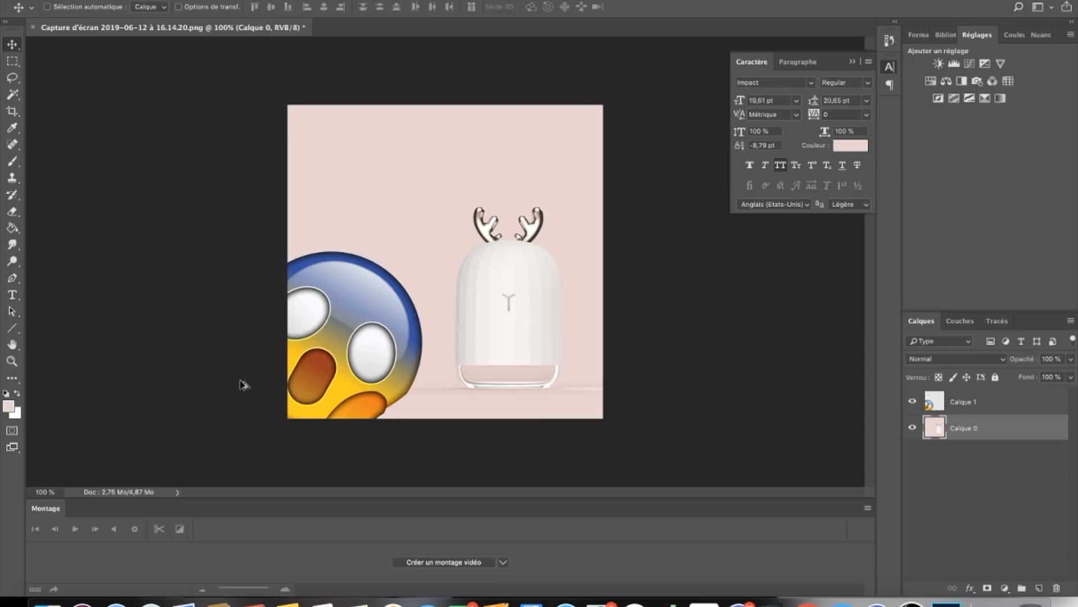
Step: Try to save a PNG copy of the thumbnail to the Bureau folder
key(super+shift+s)
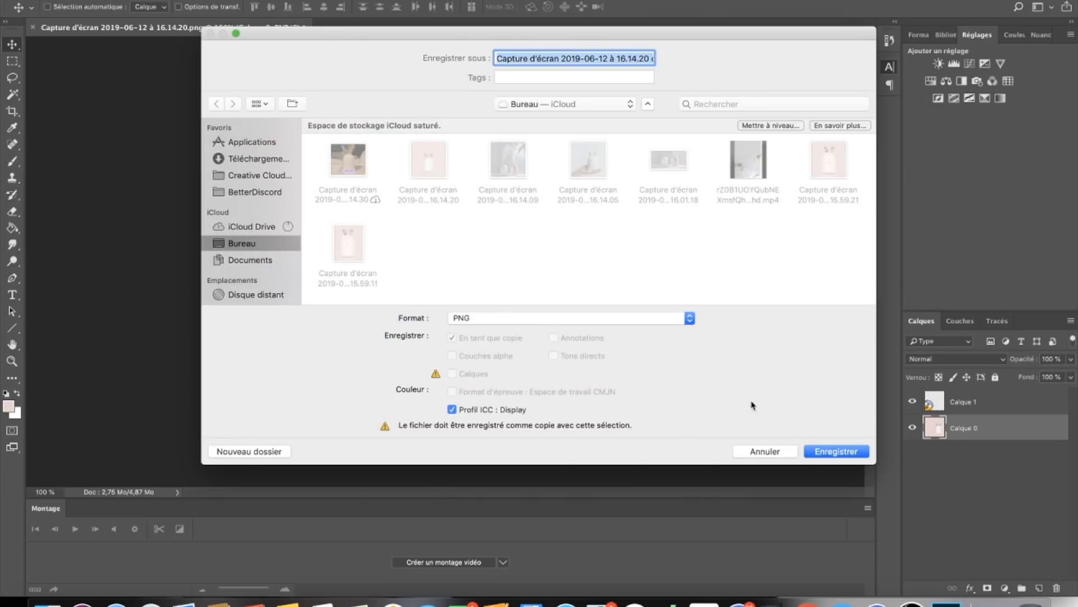
click(829, 455)
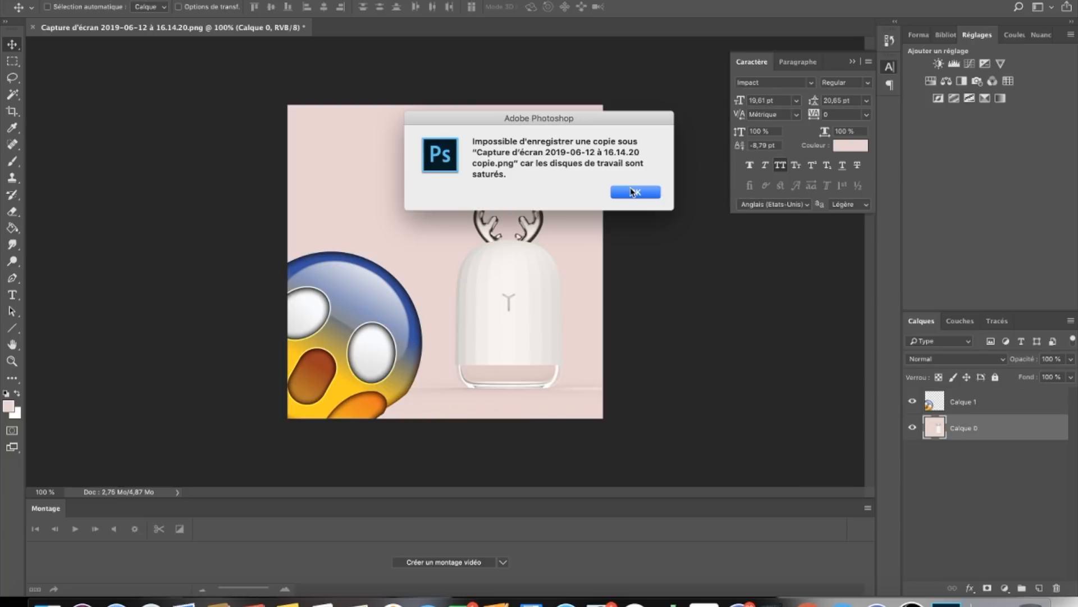
click(634, 191)
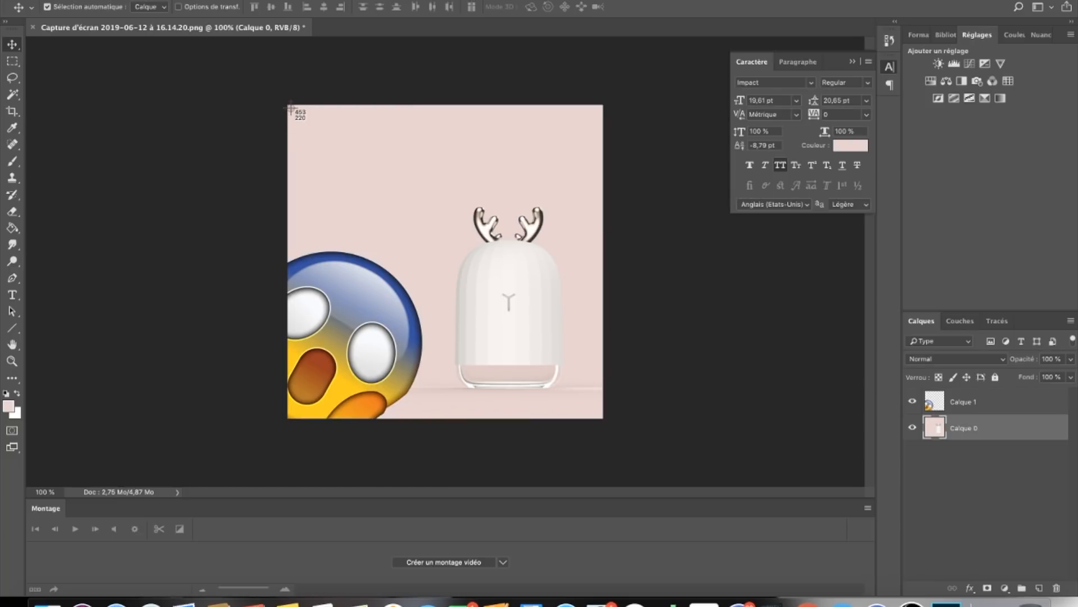
Step: Take a screenshot of the whole thumbnail canvas and add it as the video's custom thumbnail on the Technologift page in Safari
drag(288, 106, 600, 417)
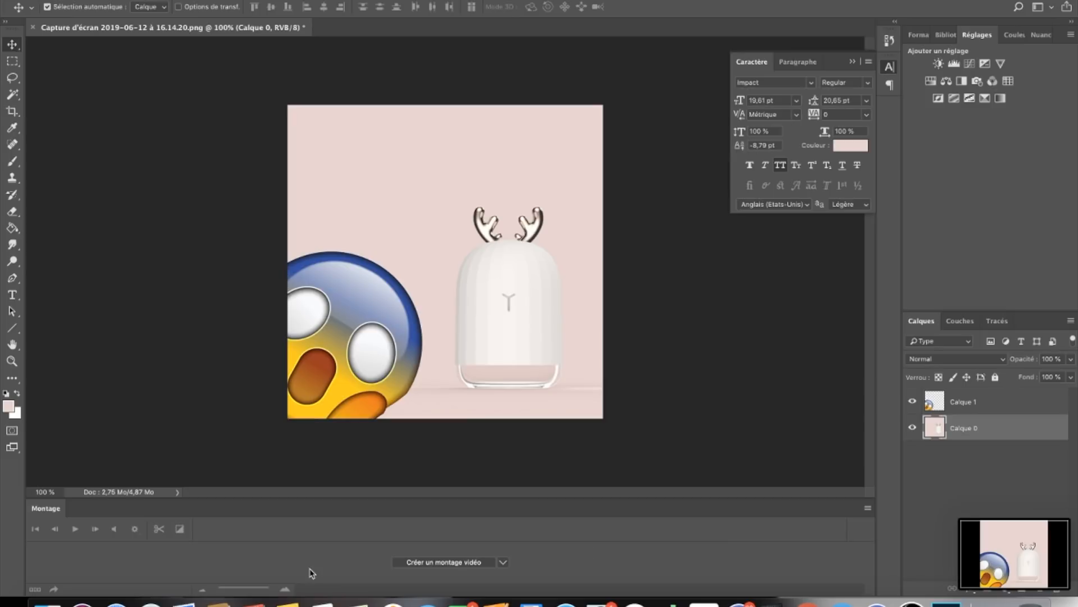
click(115, 600)
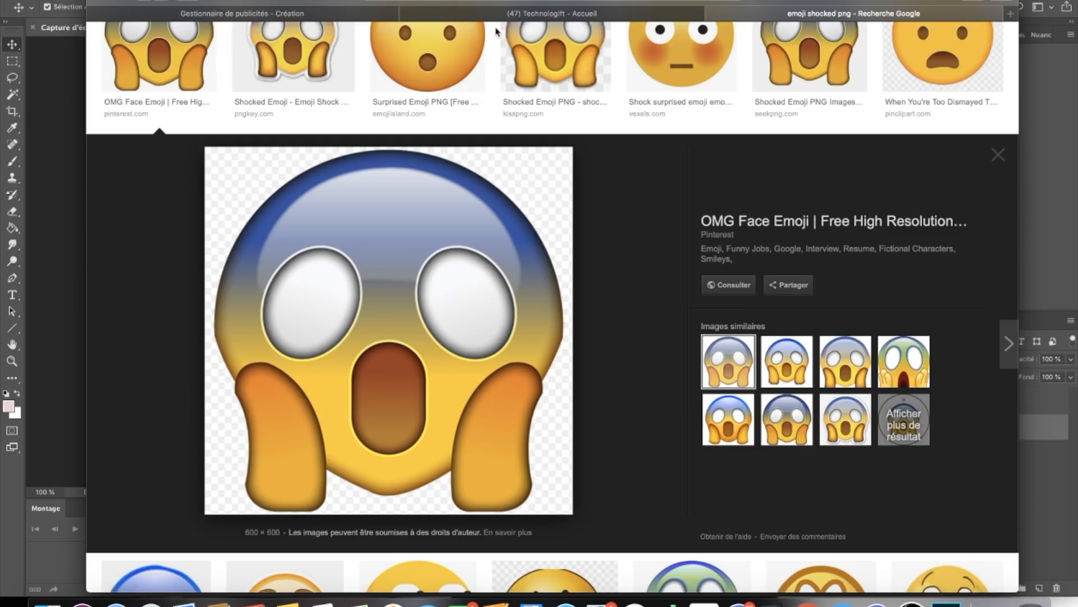
click(517, 14)
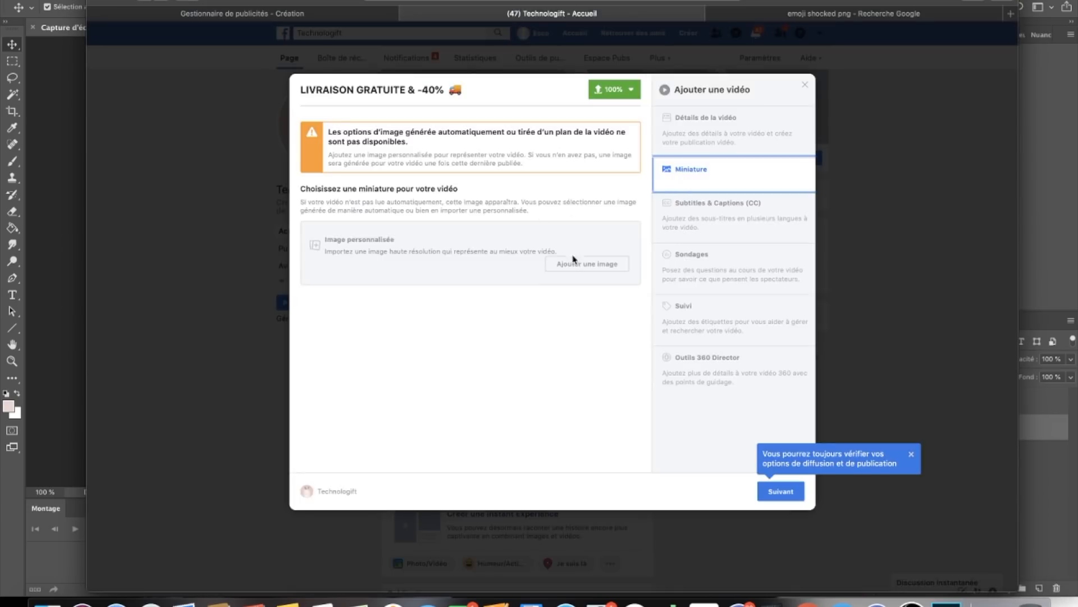
click(569, 274)
click(448, 92)
double_click(448, 93)
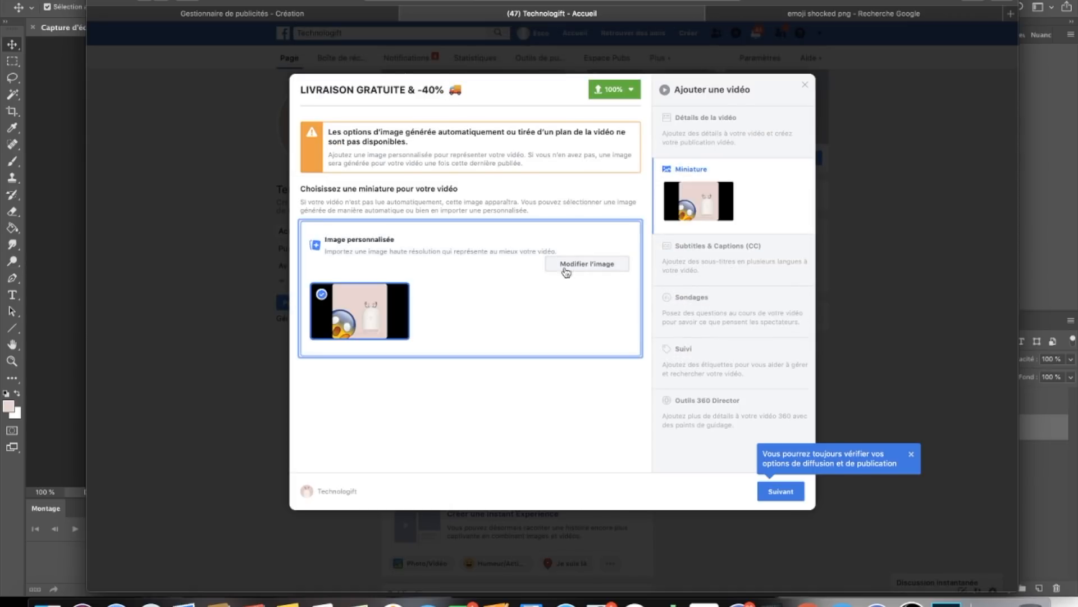
Step: Continue to the publication options and try twice to publish the video immediately
click(781, 492)
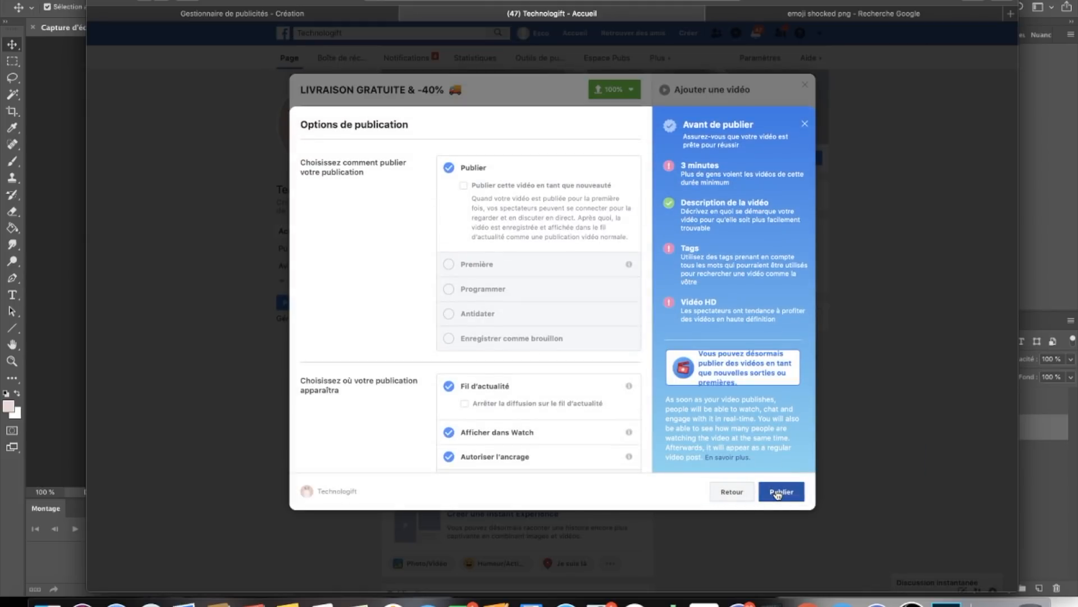
click(778, 494)
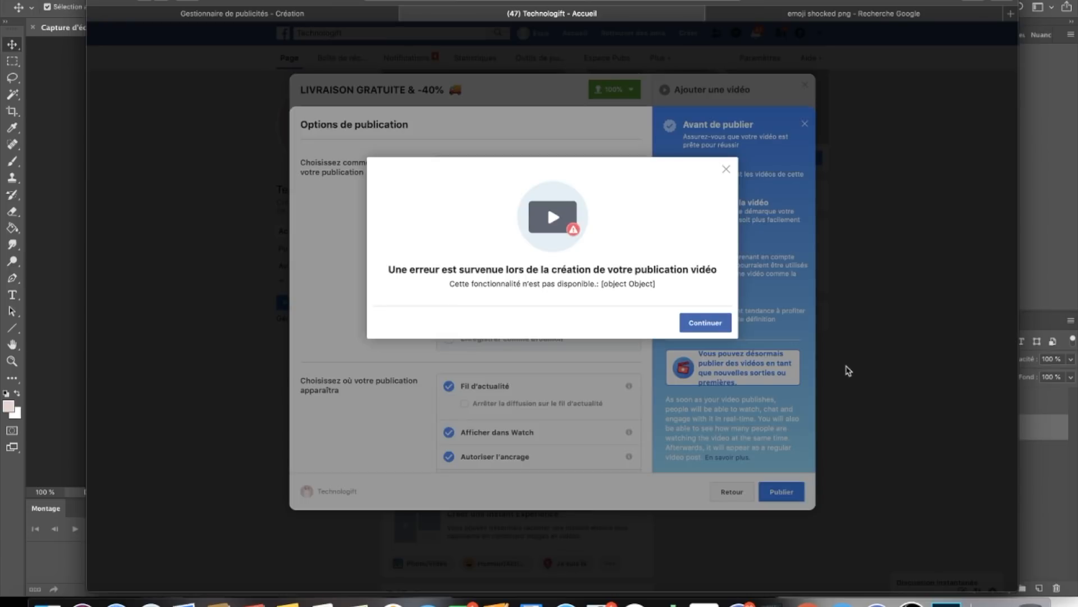
click(709, 323)
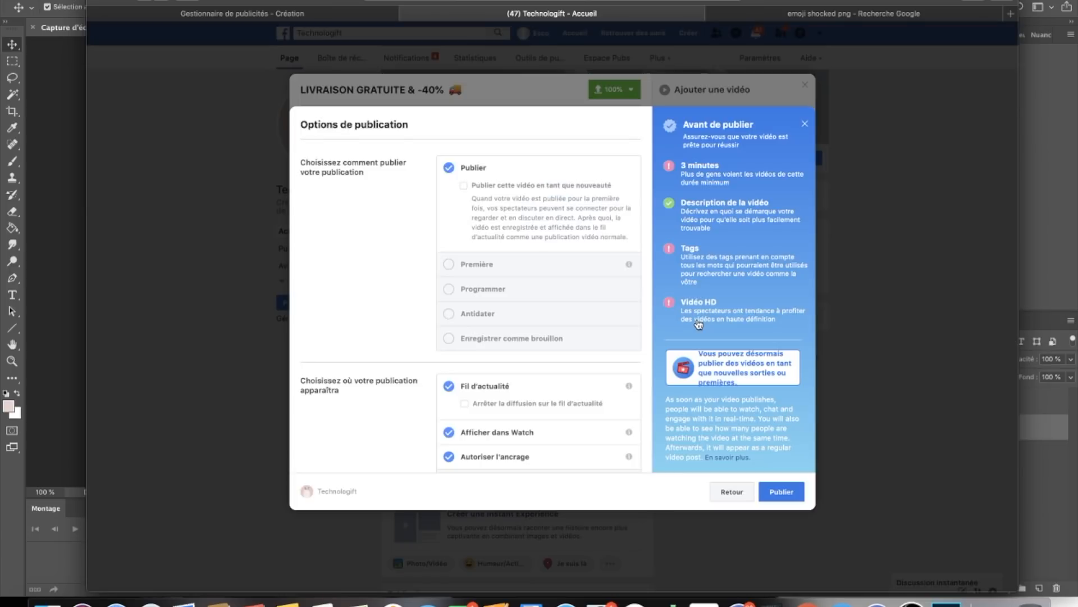
click(779, 491)
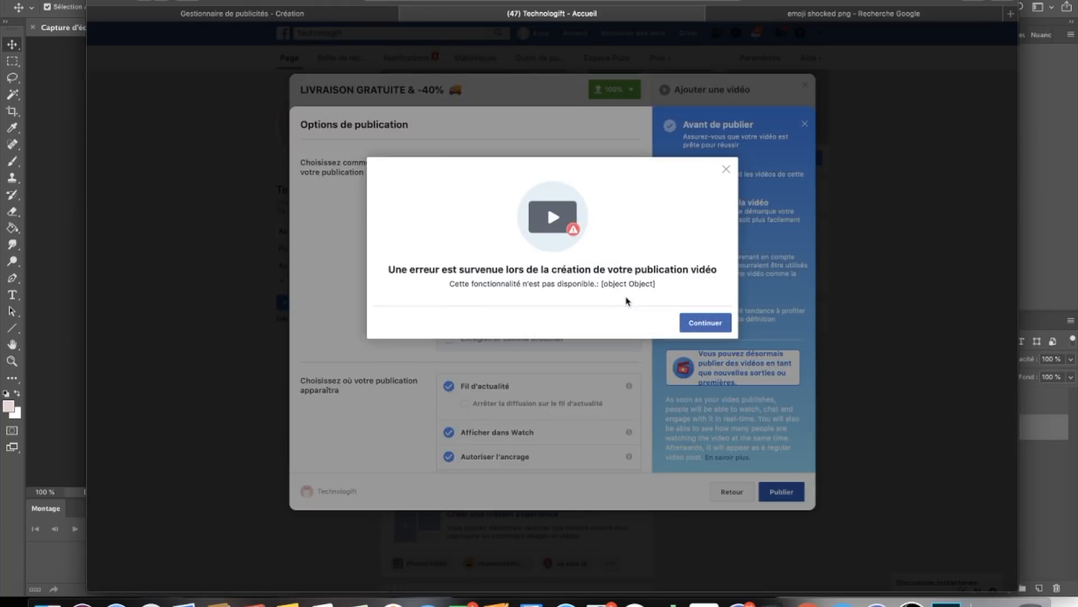
click(703, 324)
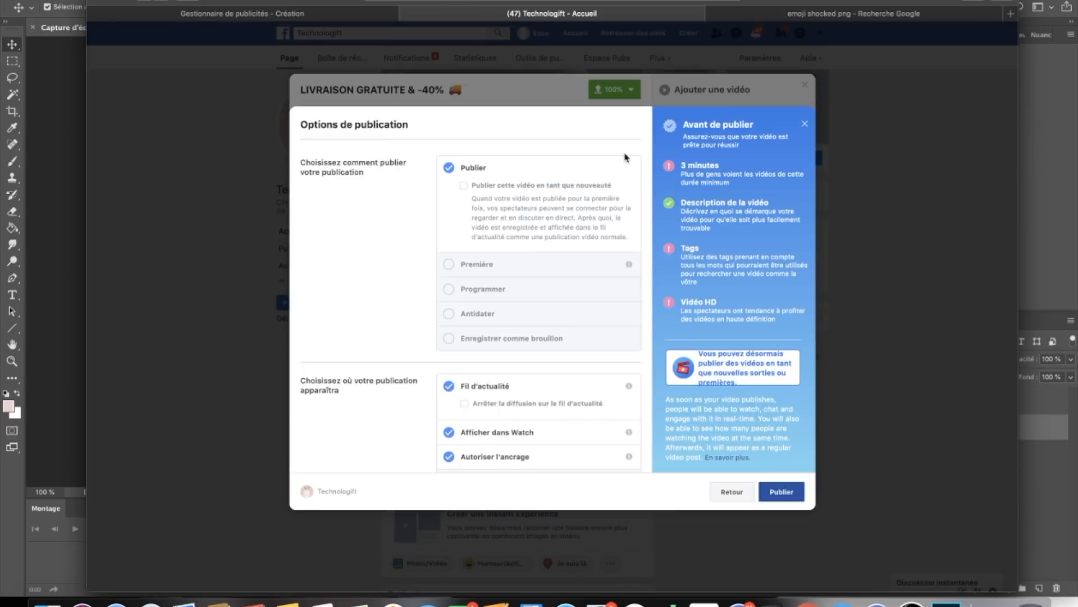
Step: Go back to check the video details, review the publication options, and try to publish the video again
click(806, 126)
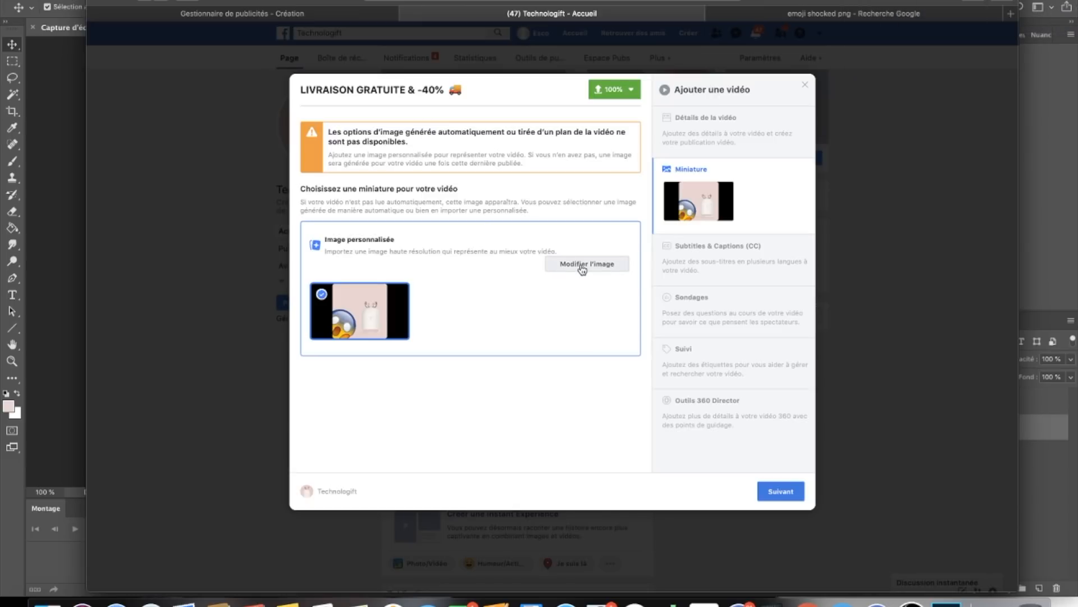
click(697, 118)
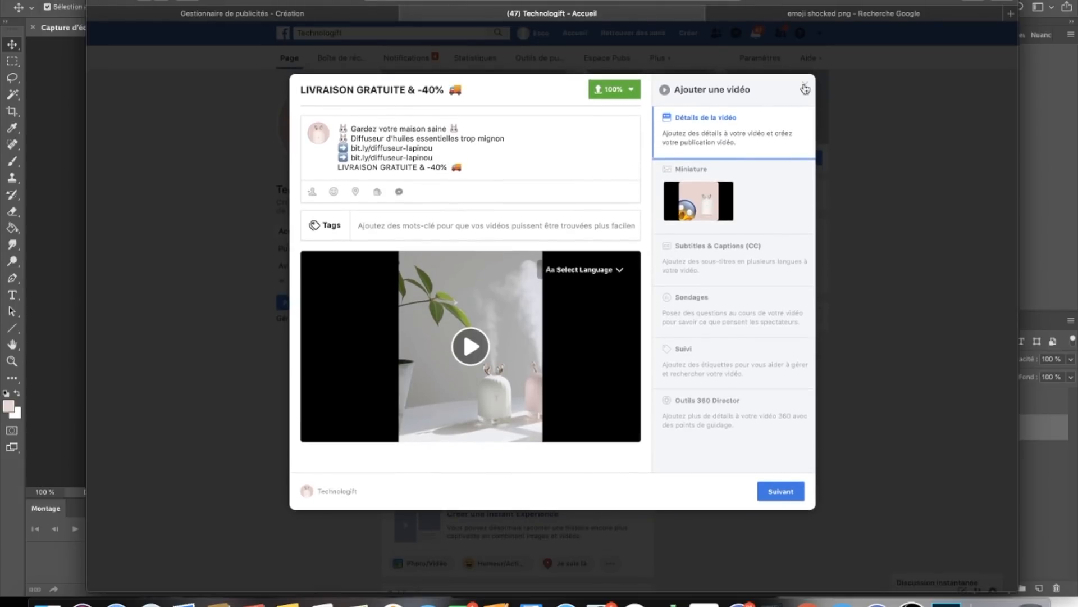
click(782, 492)
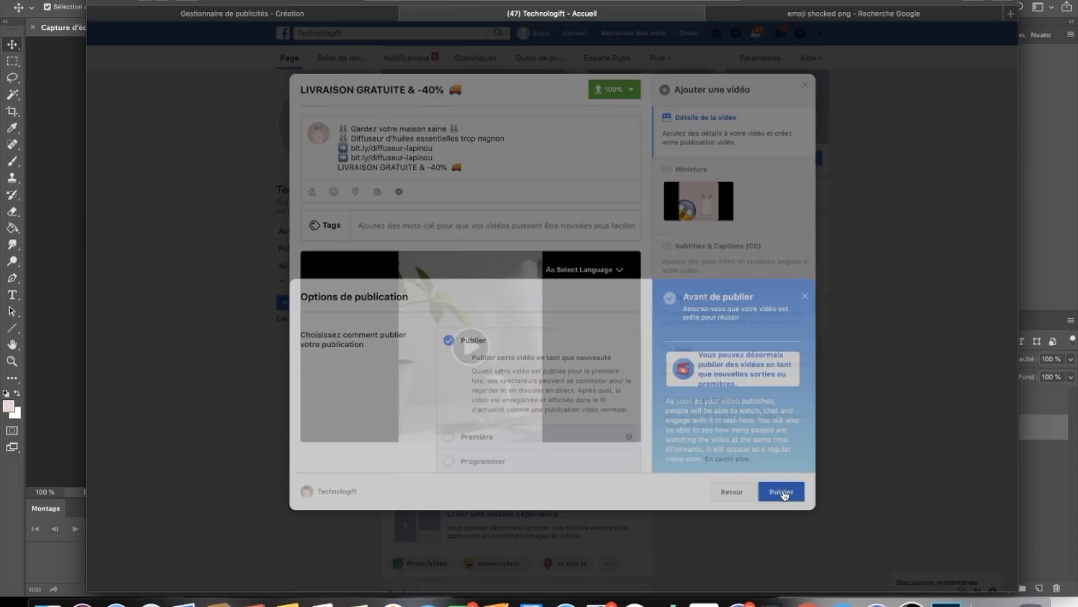
scroll(501, 382, down, 6)
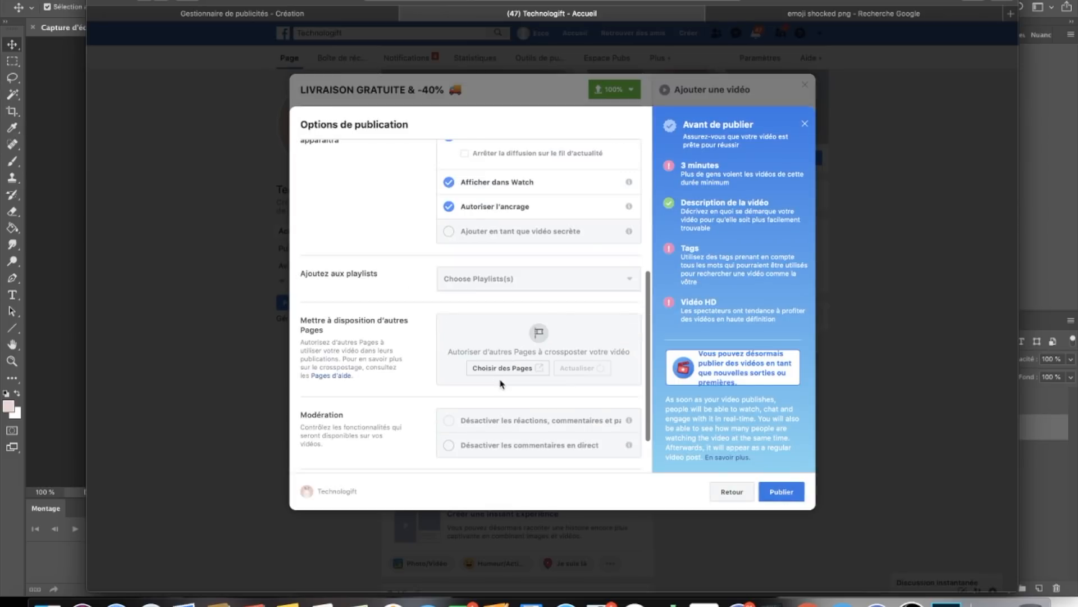
scroll(502, 384, down, 2)
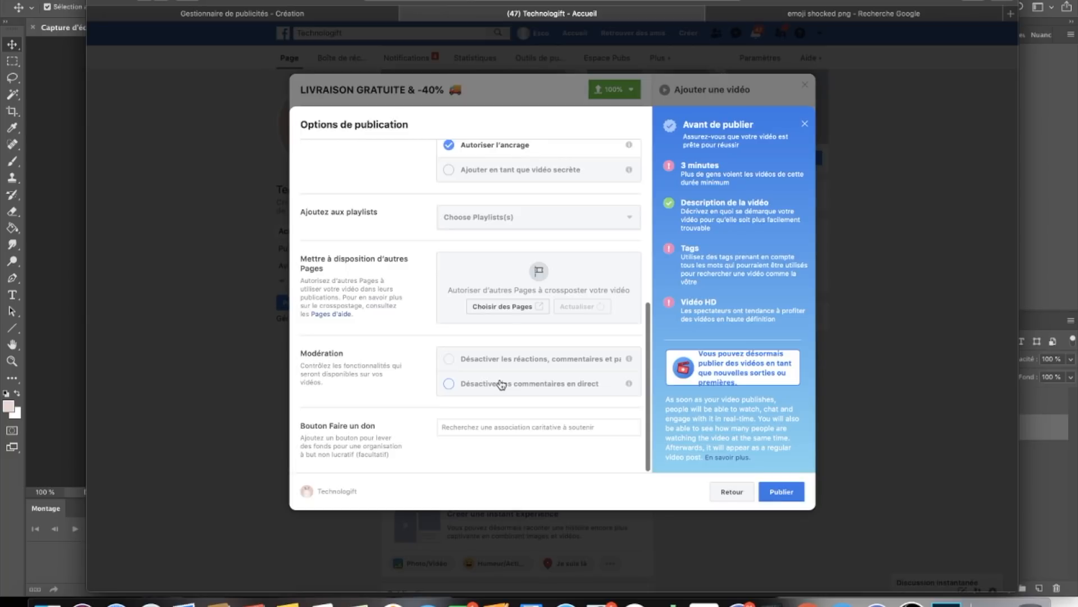
scroll(502, 385, up, 5)
click(781, 492)
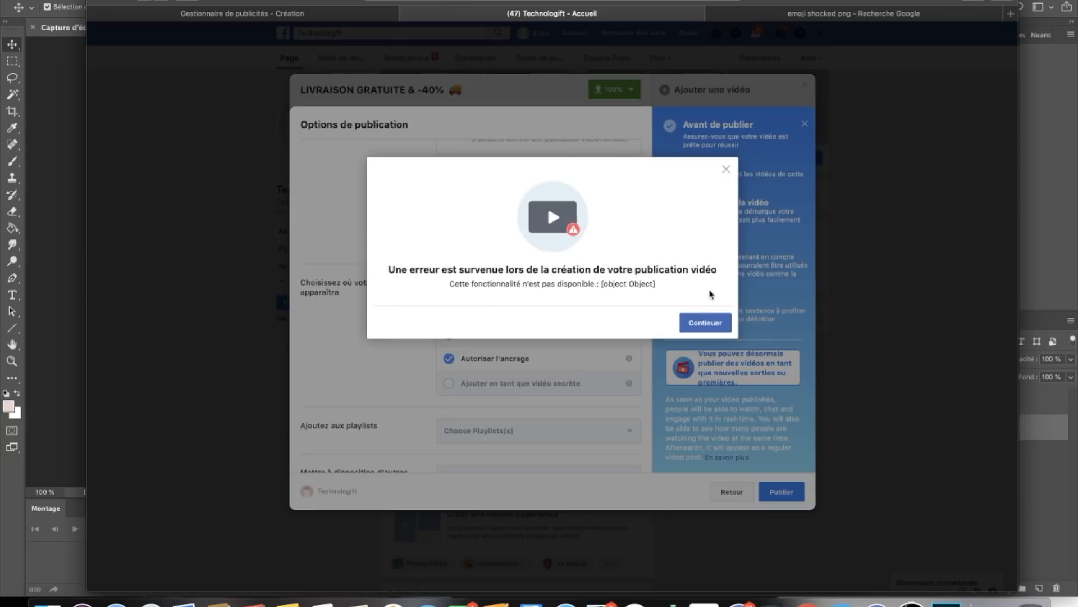
click(726, 169)
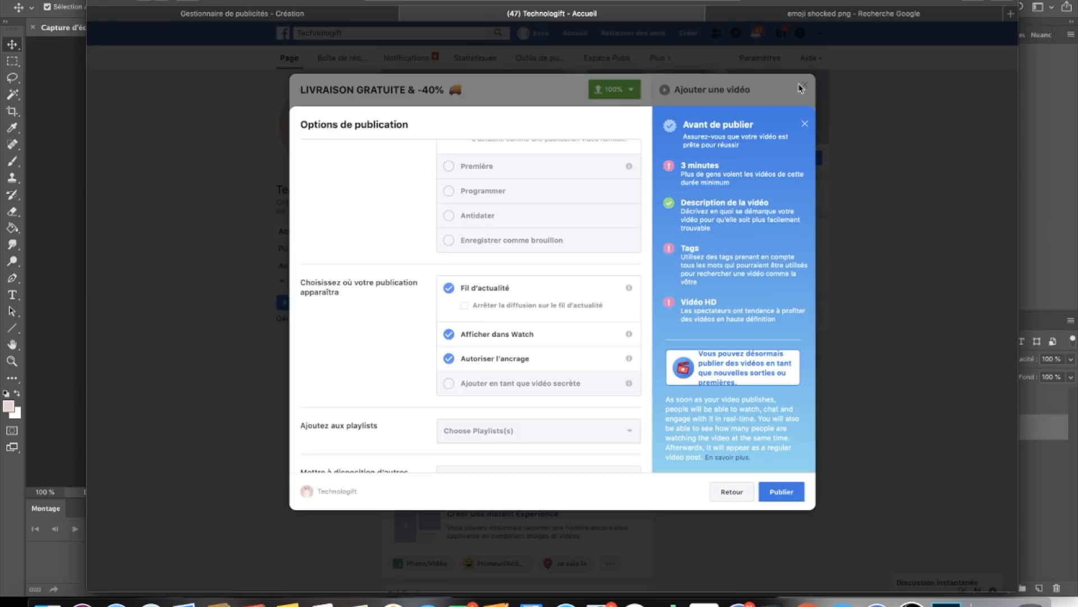
Step: Close the publication options and leave the diffuser video upload without saving it as a draft
click(806, 126)
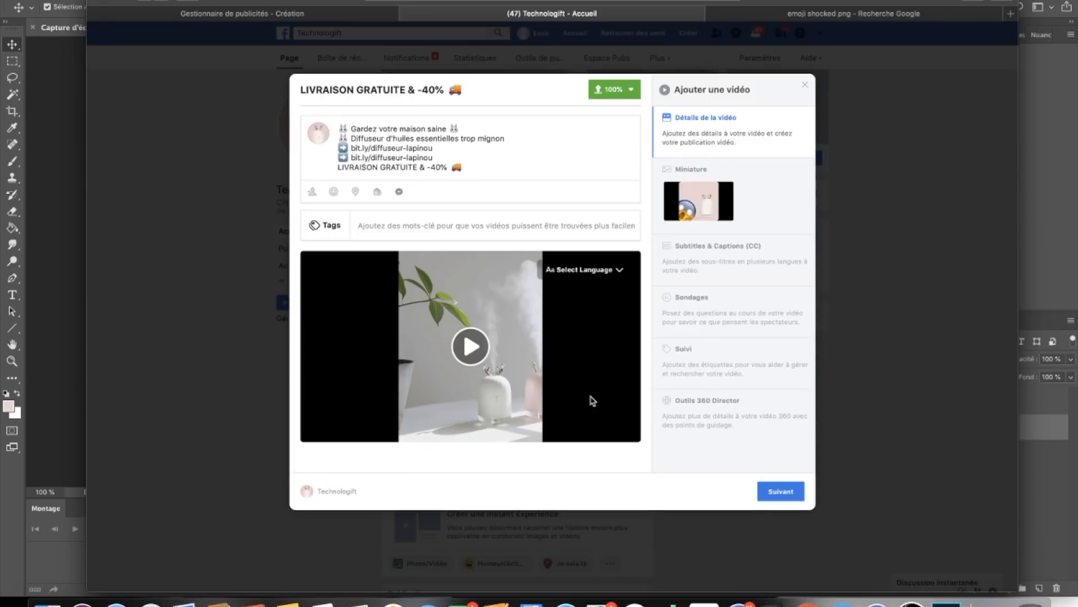
click(804, 88)
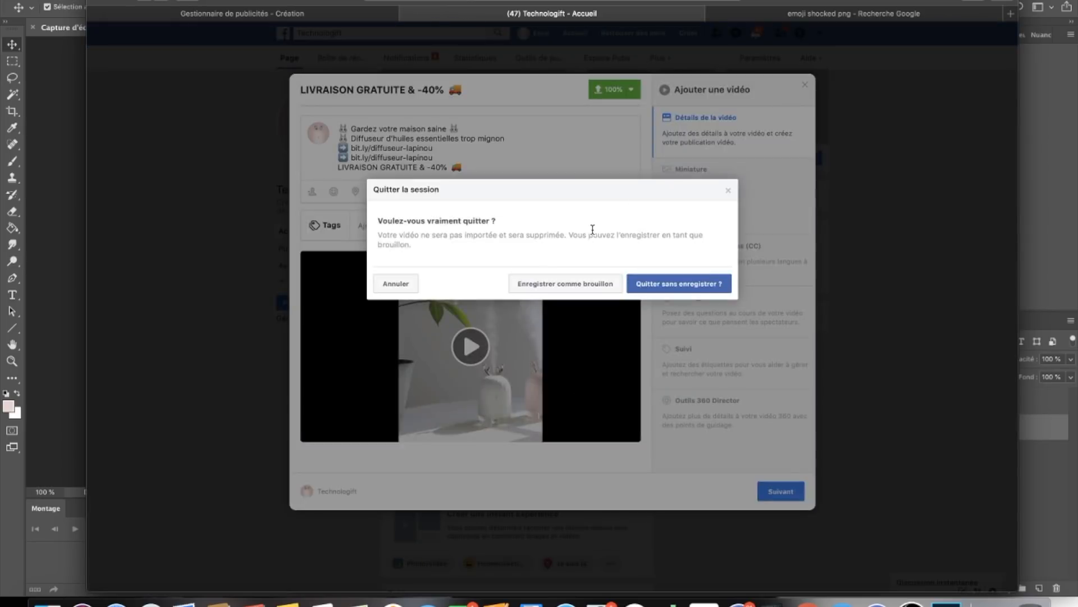
click(658, 284)
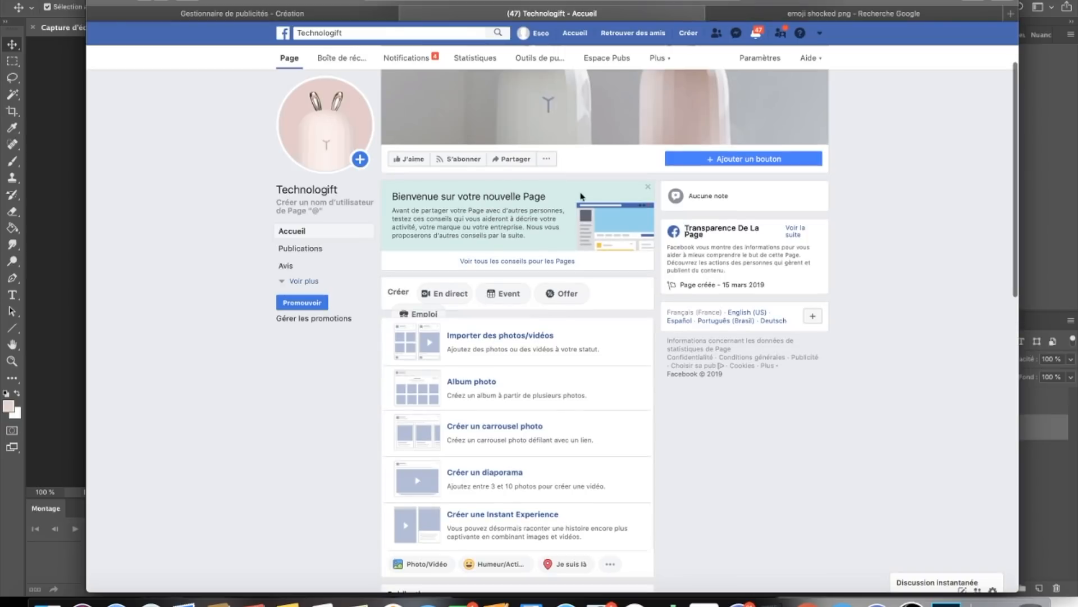
Step: Set the ad to use an existing publication and choose the Technologift page's profile photo post as its content
click(335, 12)
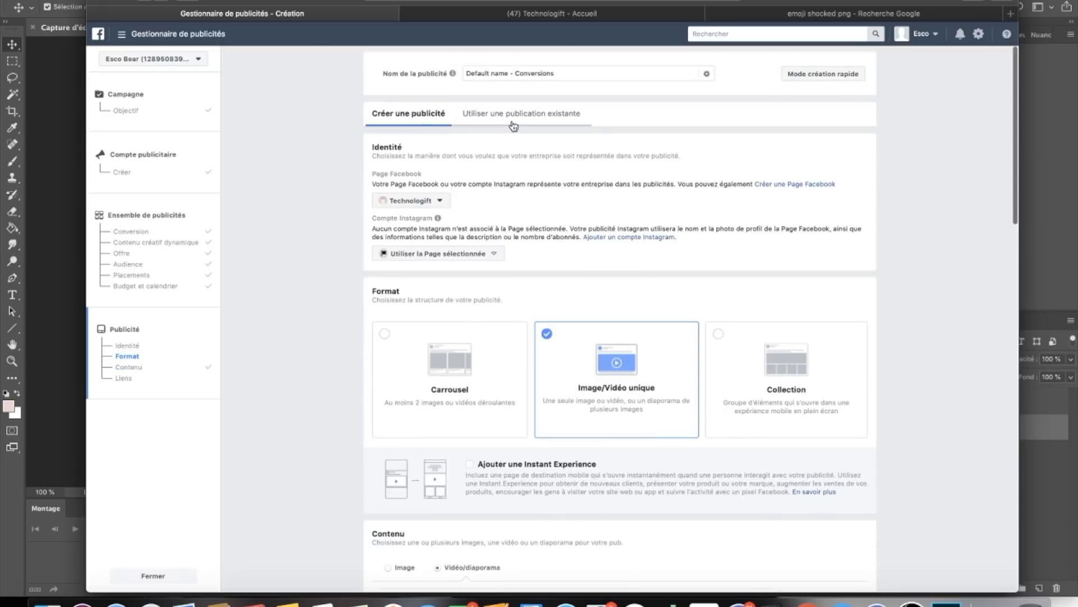
click(512, 122)
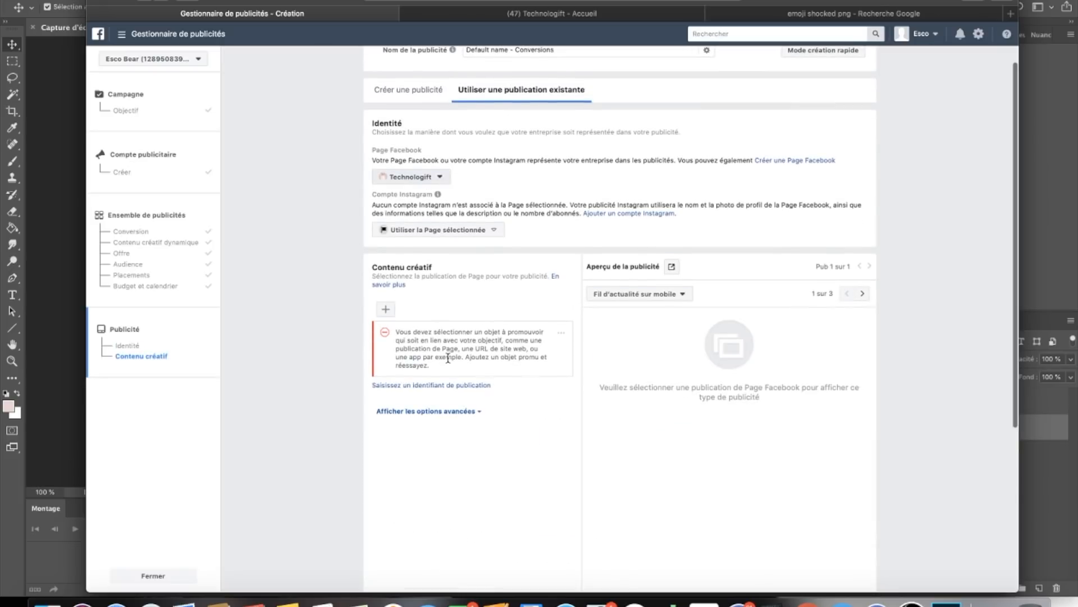
click(428, 310)
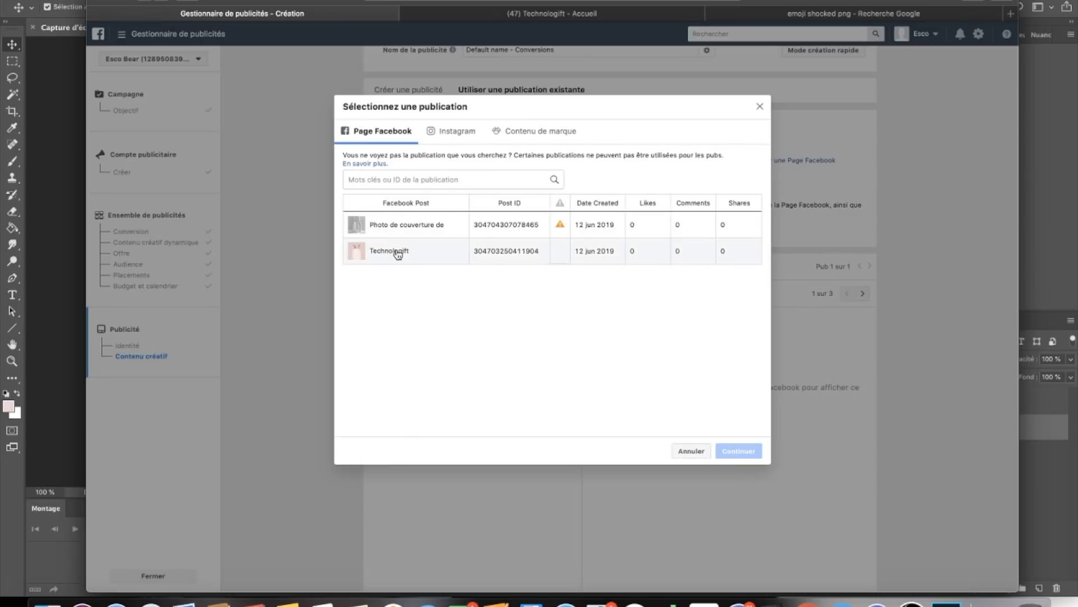
click(396, 253)
click(728, 453)
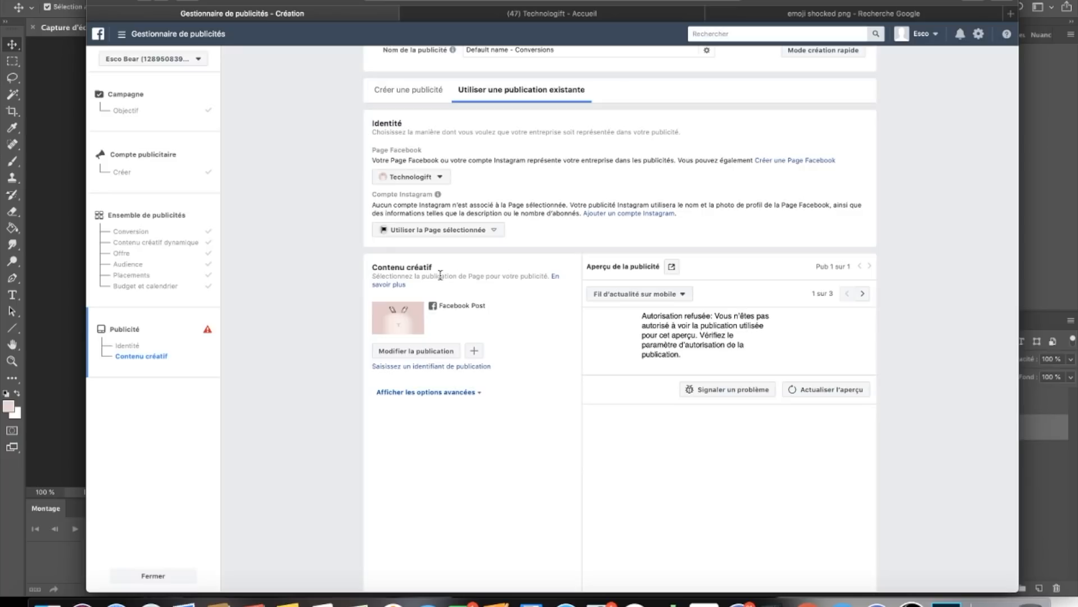
Step: Read the class chat in Discord and examine the selected Facebook post in the ad settings in Safari
click(739, 601)
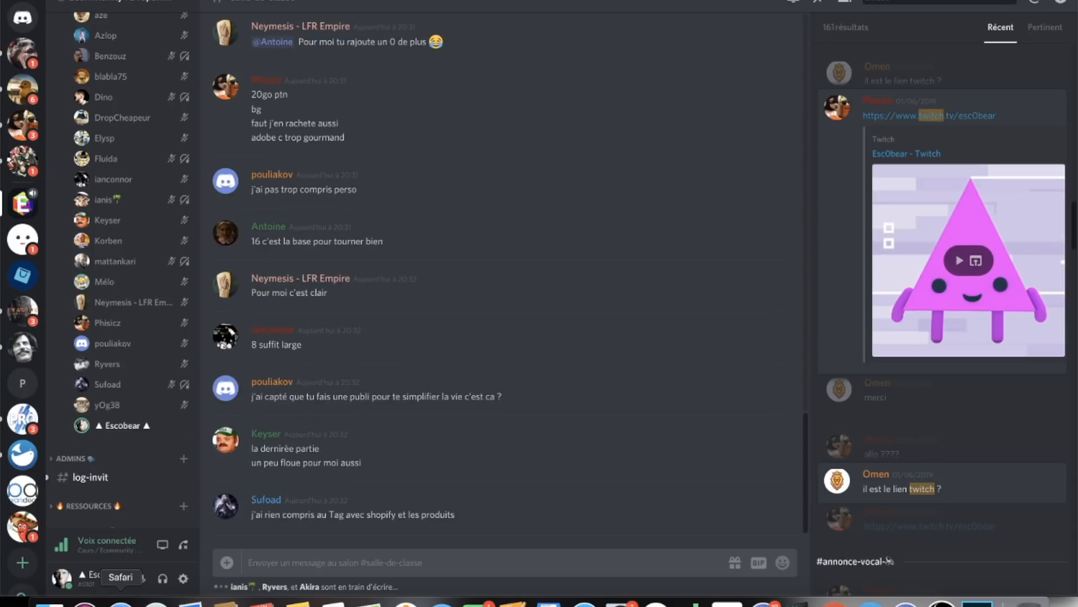
click(129, 599)
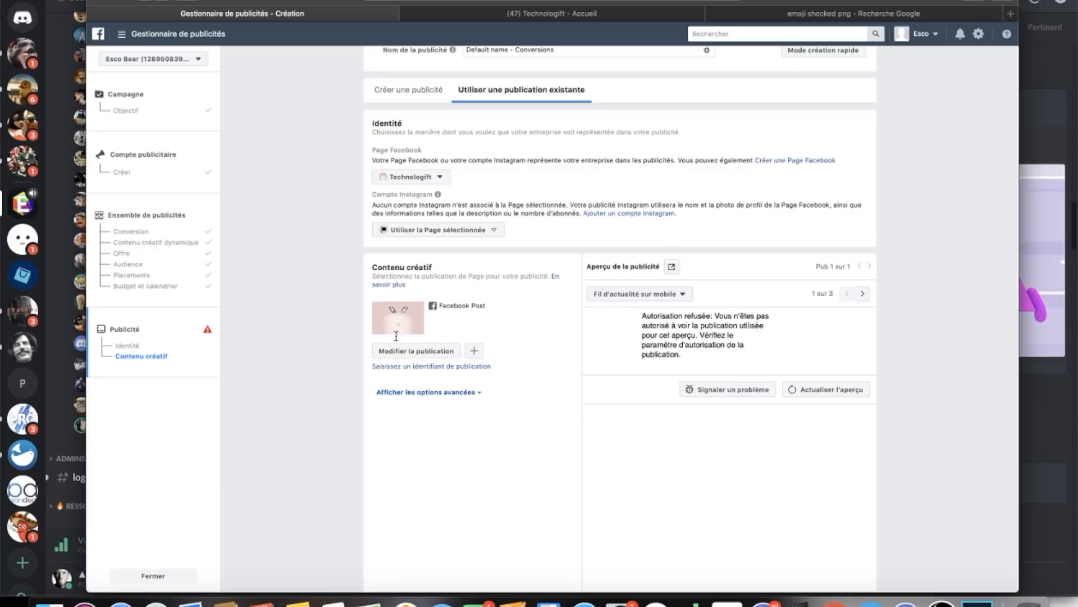
drag(487, 306, 434, 307)
click(449, 329)
drag(491, 308, 434, 308)
click(441, 344)
click(54, 376)
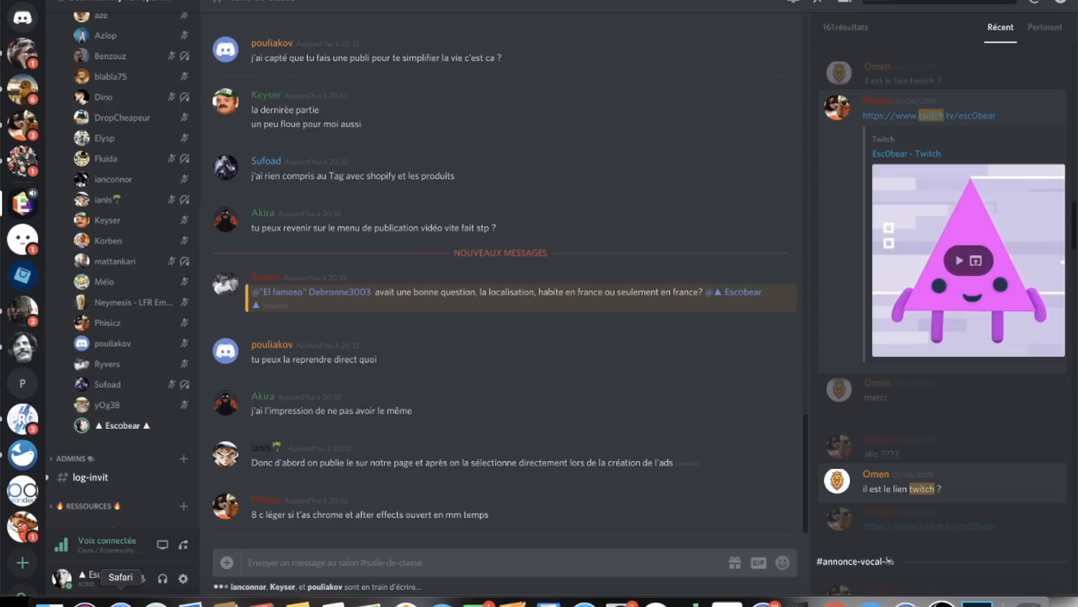
click(121, 603)
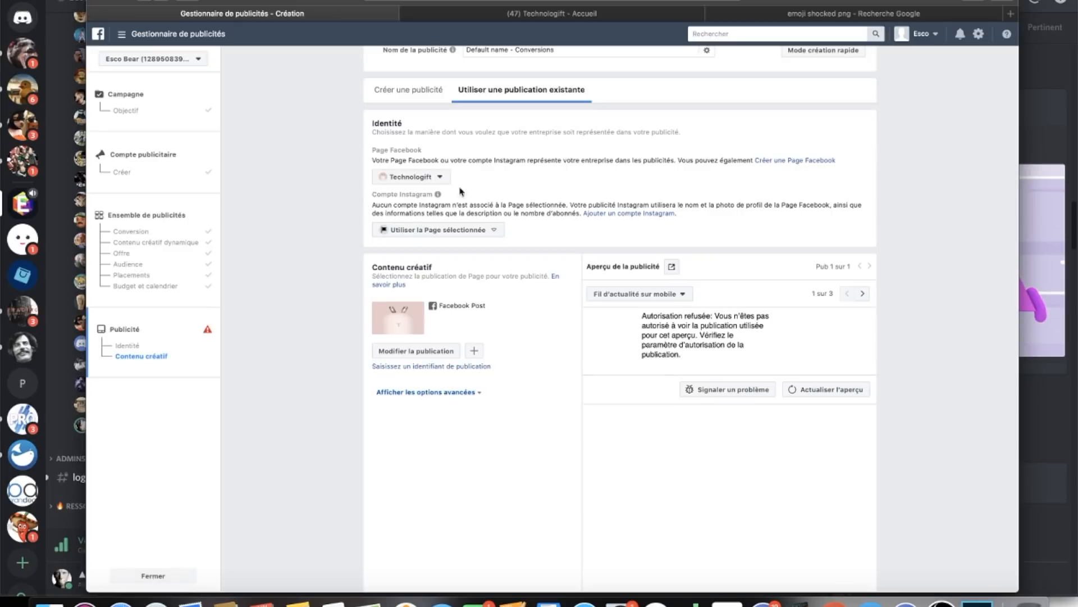
Step: Switch back to creating a new ad and review its video content, text, website URL and call-to-action settings
click(425, 97)
scroll(452, 337, down, 10)
scroll(453, 416, up, 5)
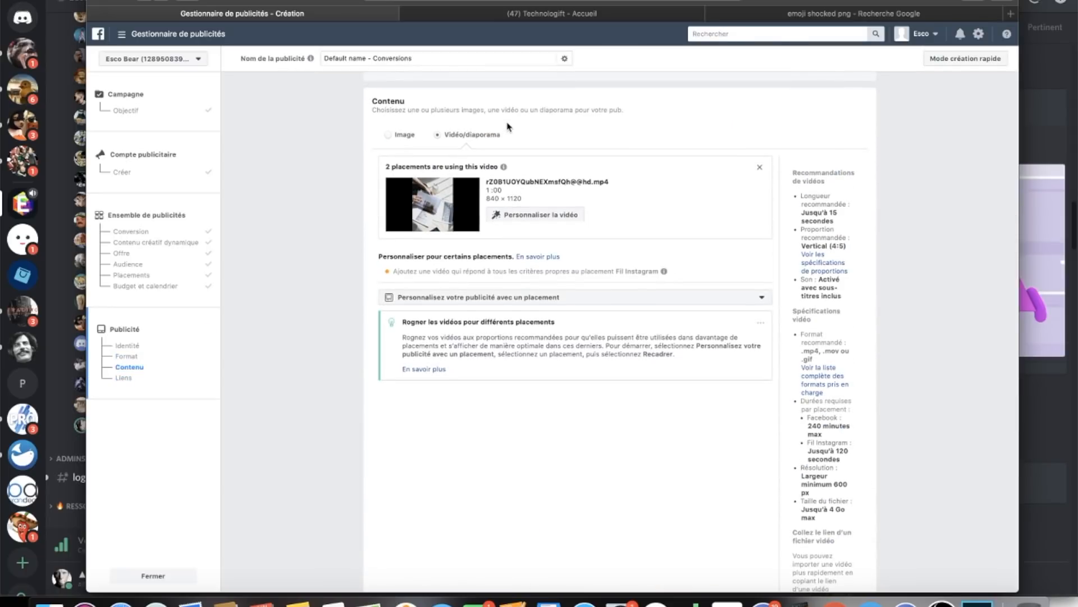
scroll(507, 126, up, 2)
scroll(507, 126, down, 8)
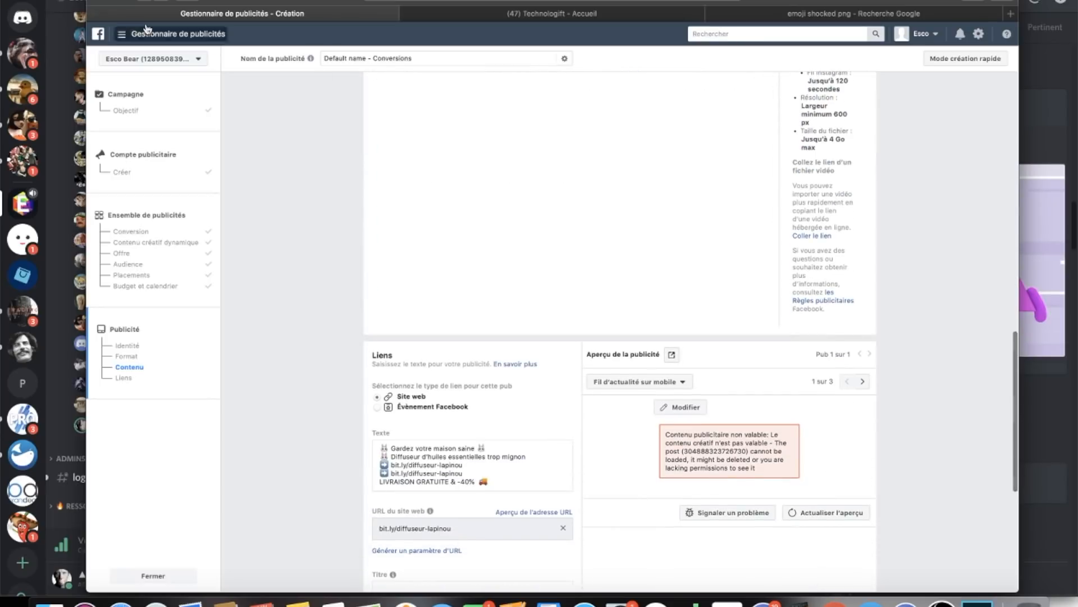
scroll(376, 324, down, 1)
scroll(376, 324, down, 5)
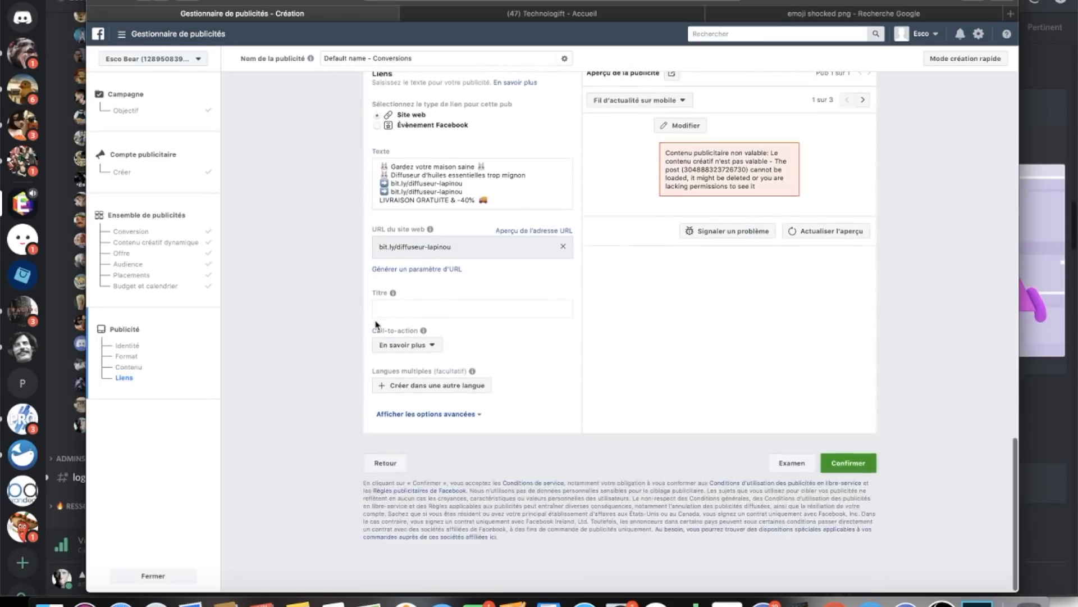
Step: Go to Publications de la Page, postpone the anti-discrimination policy and select the Technologift page
click(166, 41)
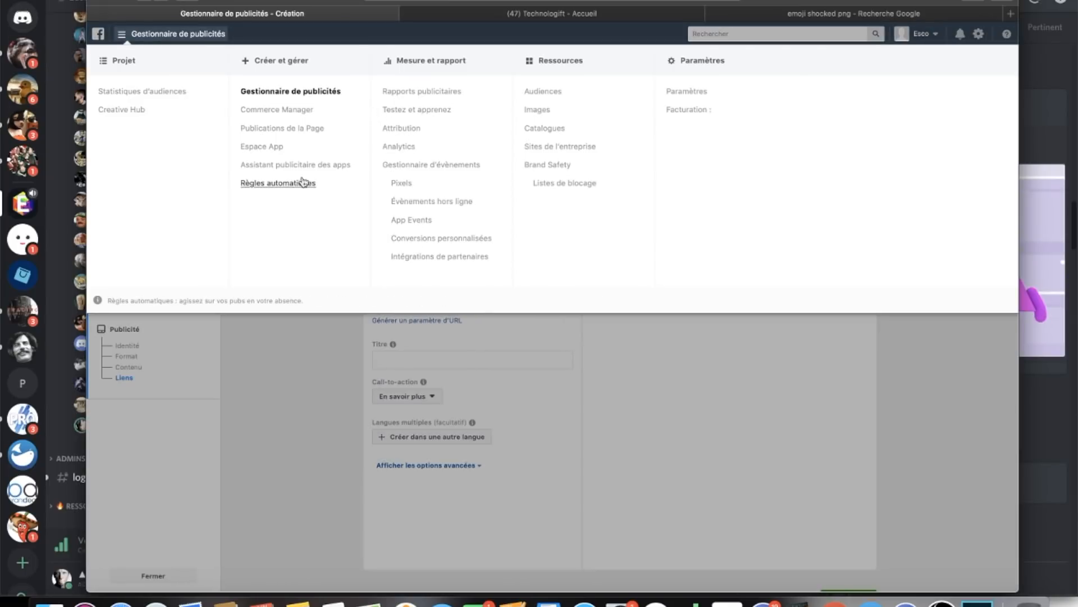
click(282, 128)
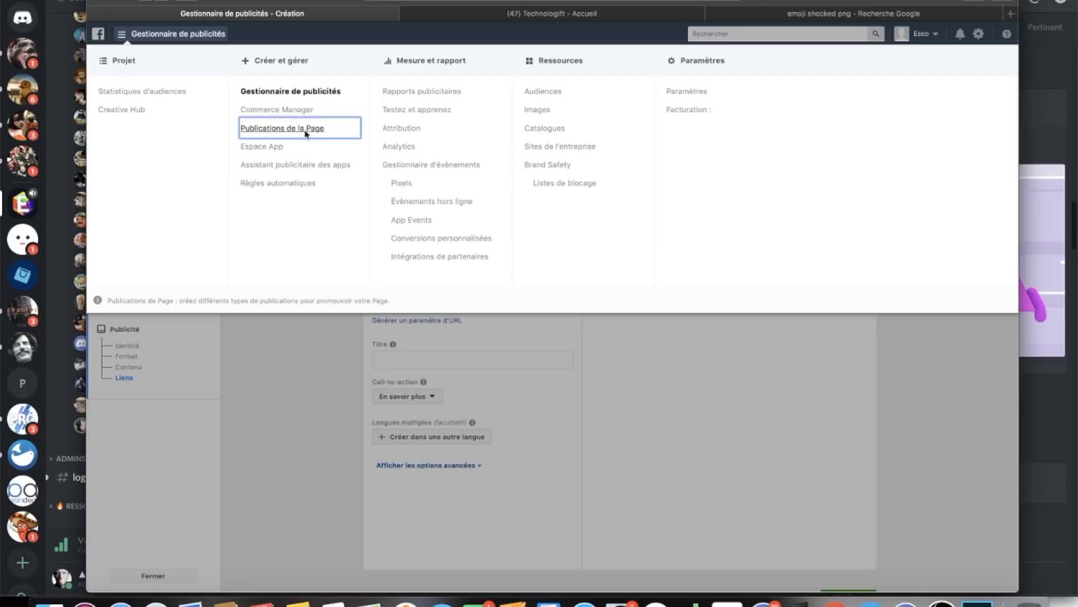
click(609, 244)
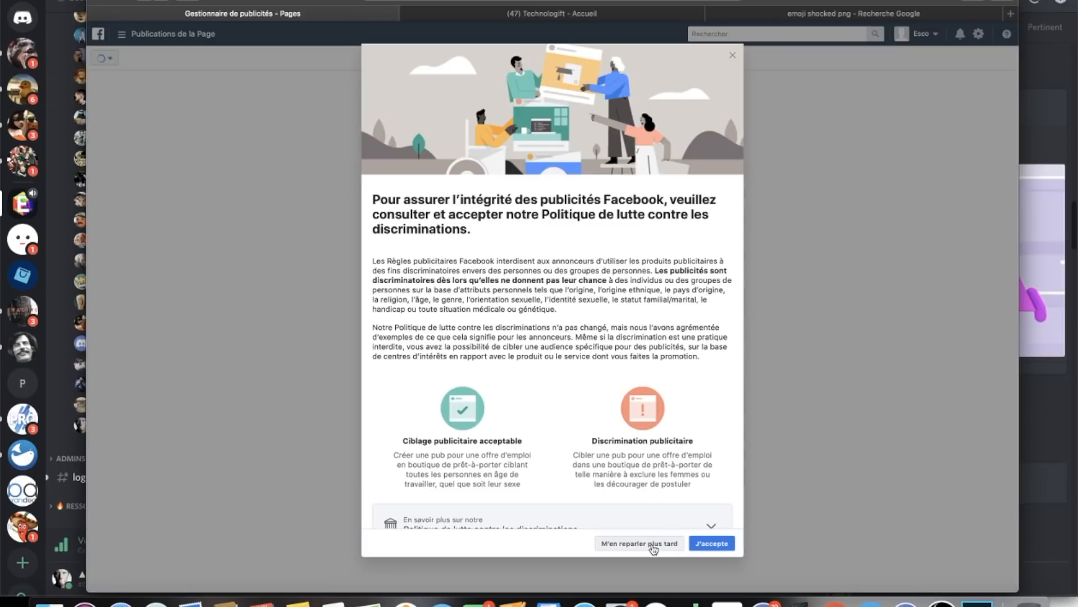
click(652, 545)
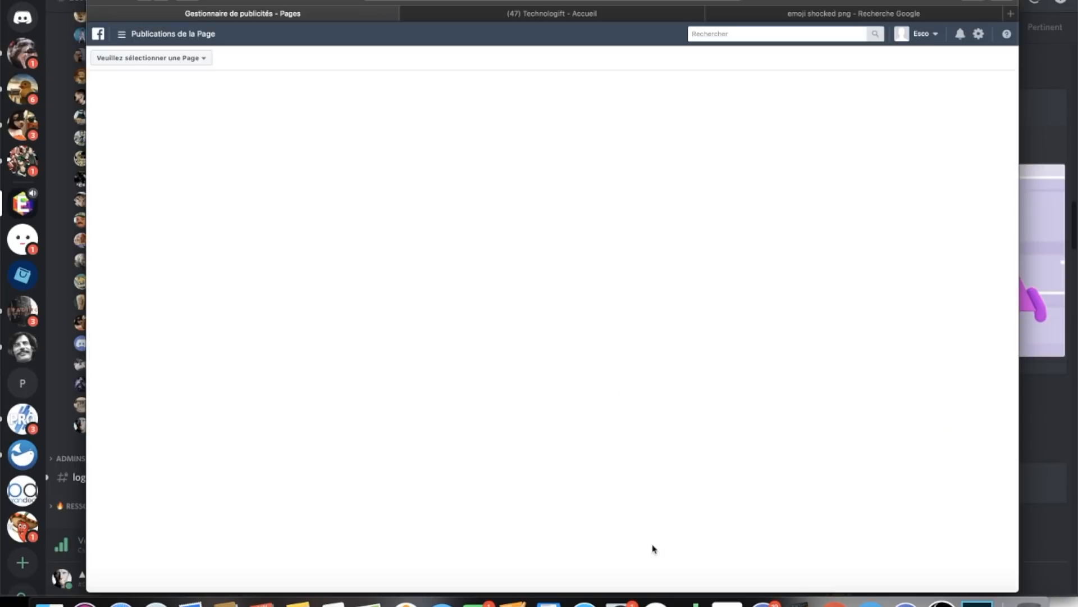
click(200, 59)
click(150, 124)
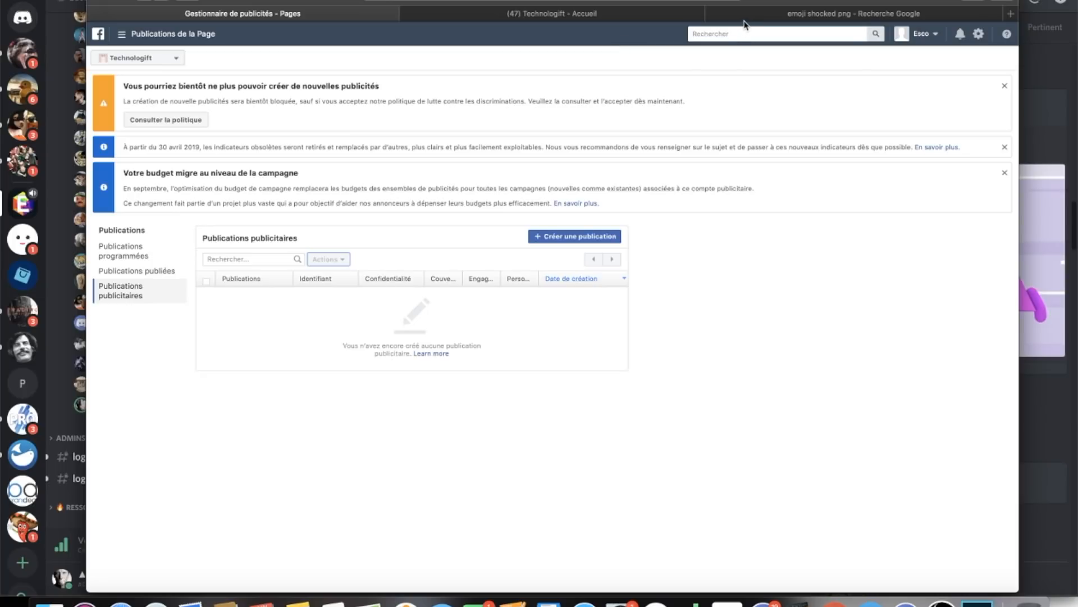
Step: Review the posts on the Technologift Facebook page and return to its list of advertising posts
click(639, 17)
scroll(421, 385, down, 5)
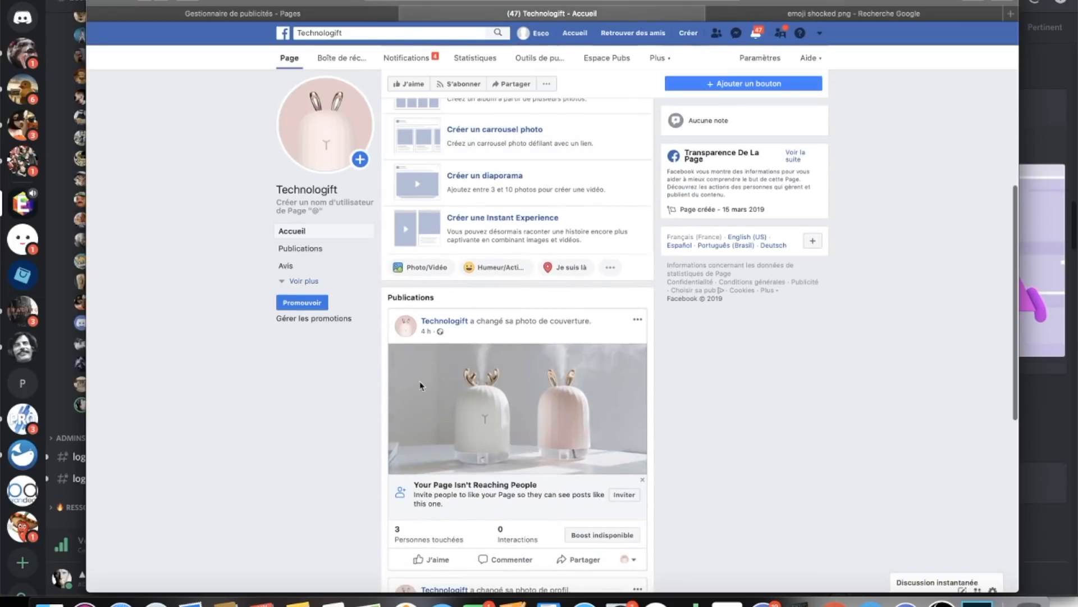
click(275, 15)
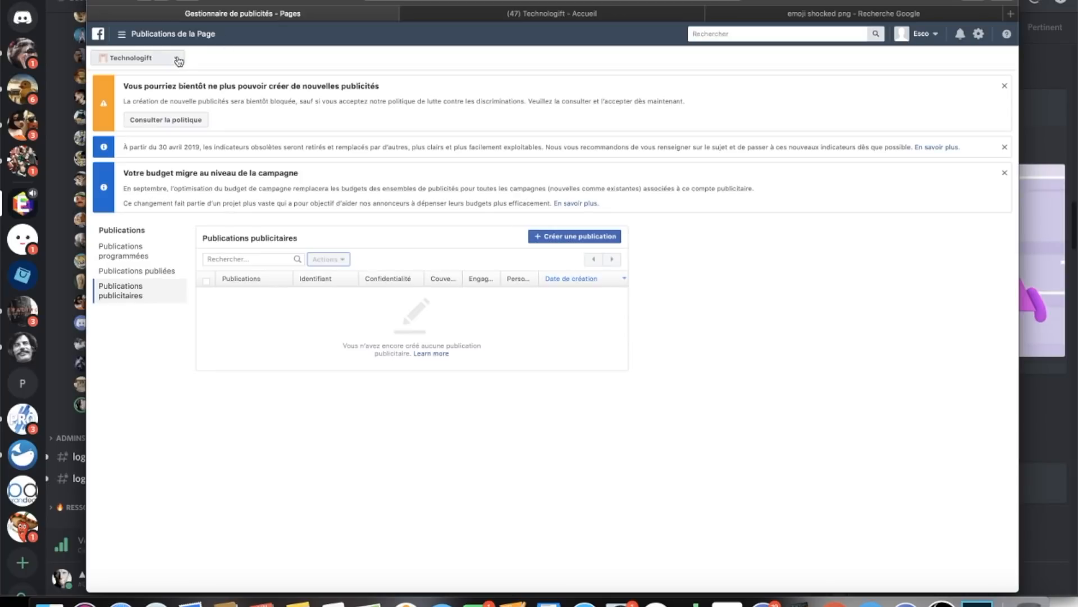
Step: Open the campaigns overview in Gestionnaire de publicités, widen the window and dismiss the notices above the campaign list
click(141, 39)
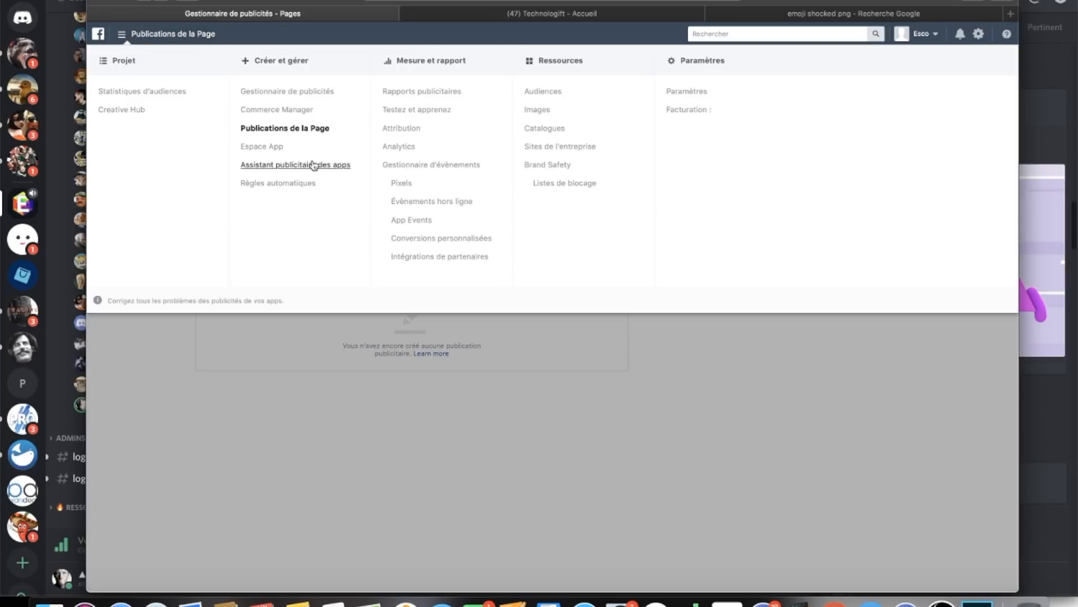
click(273, 95)
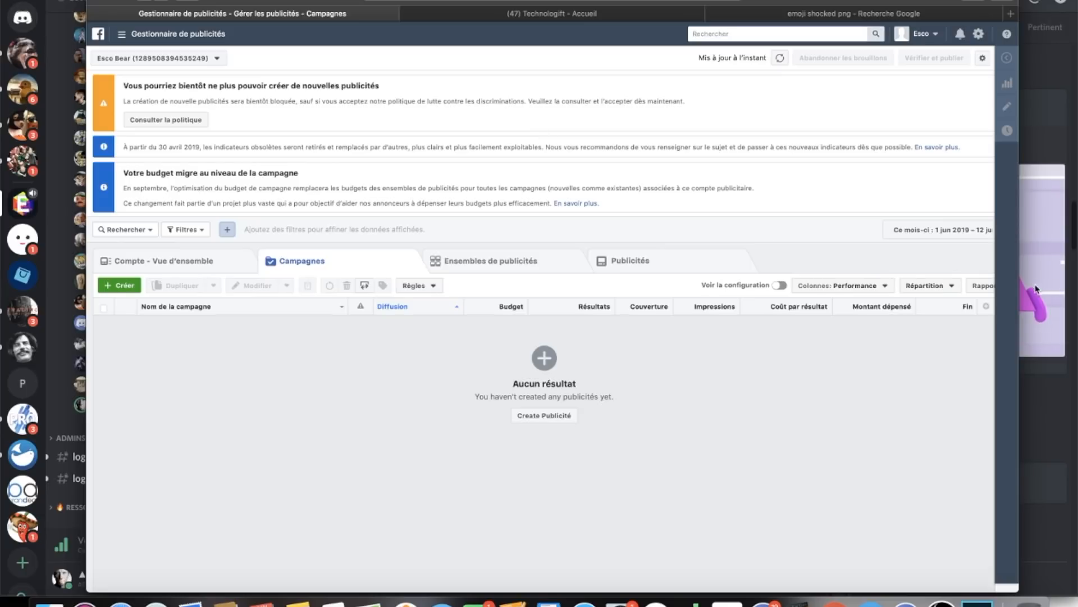
drag(1019, 285, 1057, 282)
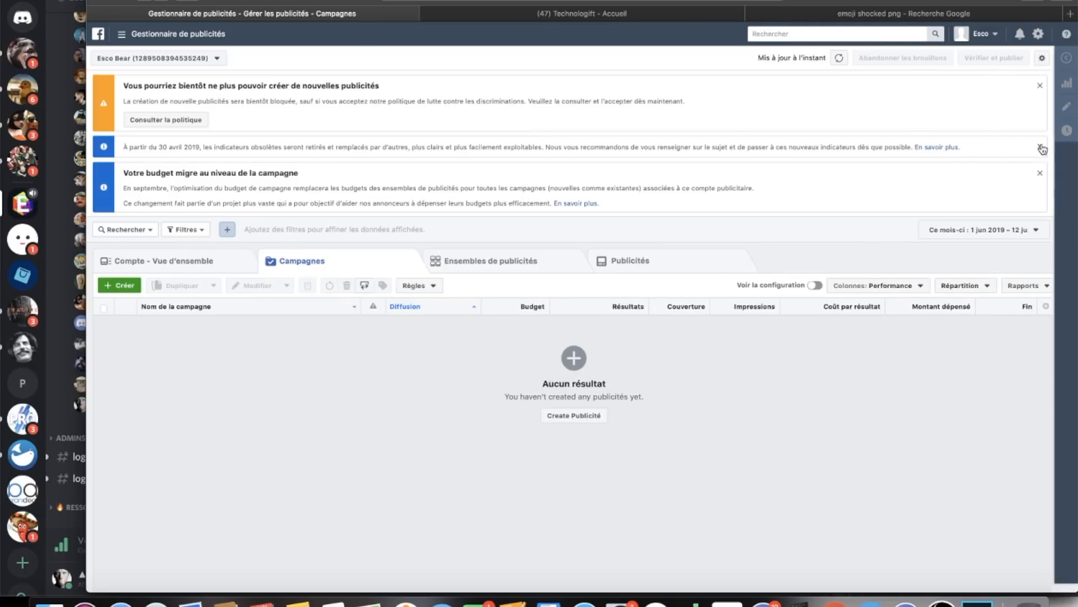
click(1040, 147)
click(1040, 86)
click(1040, 87)
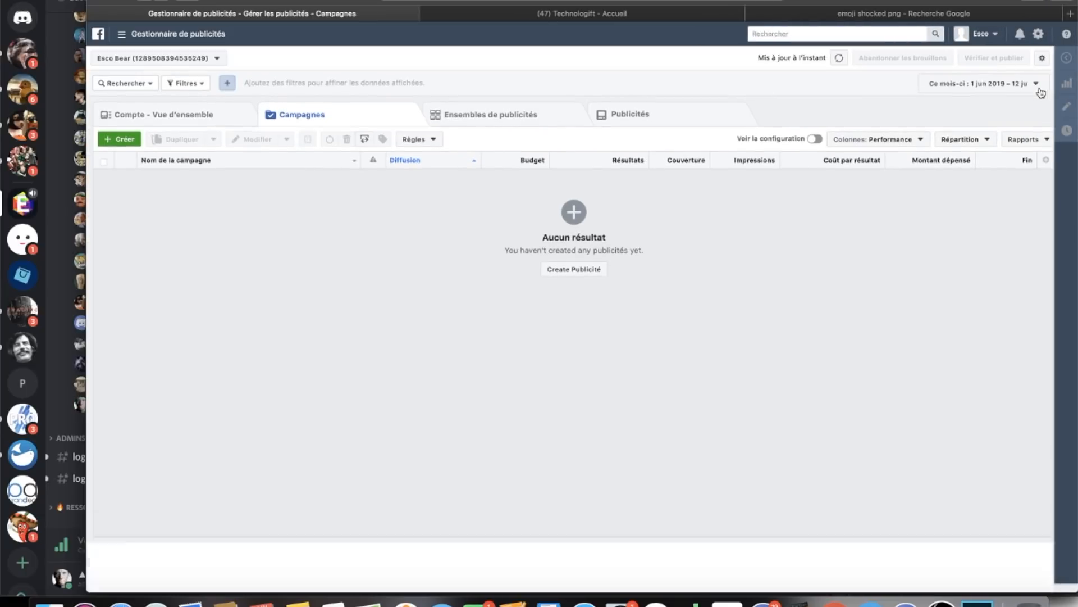
Step: Check the class chat in Discord, and in Safari resume the saved WC Diffuseur campaign draft through guided creation
click(763, 602)
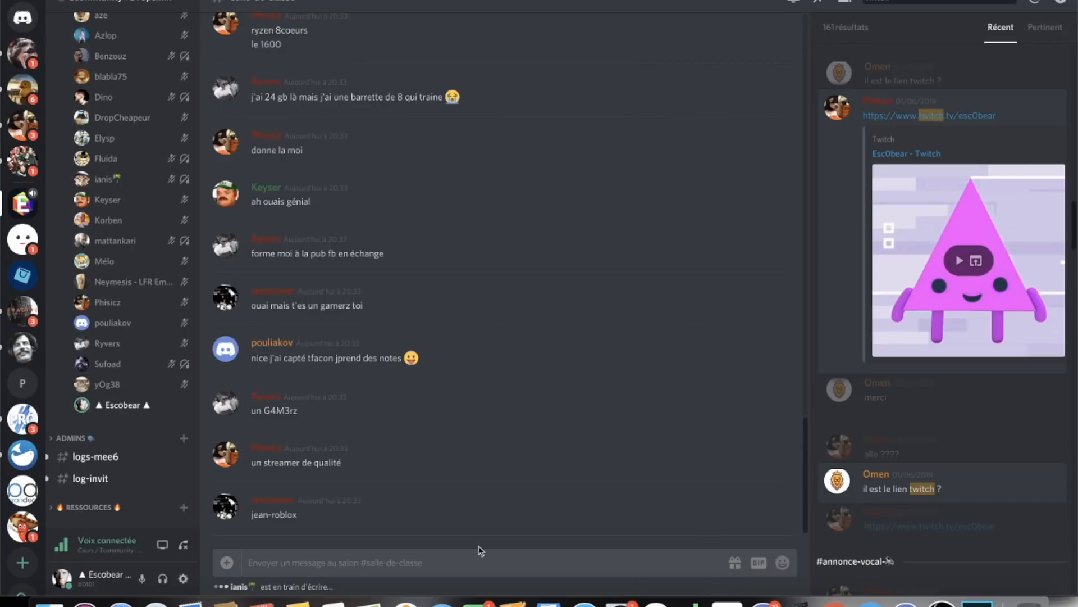
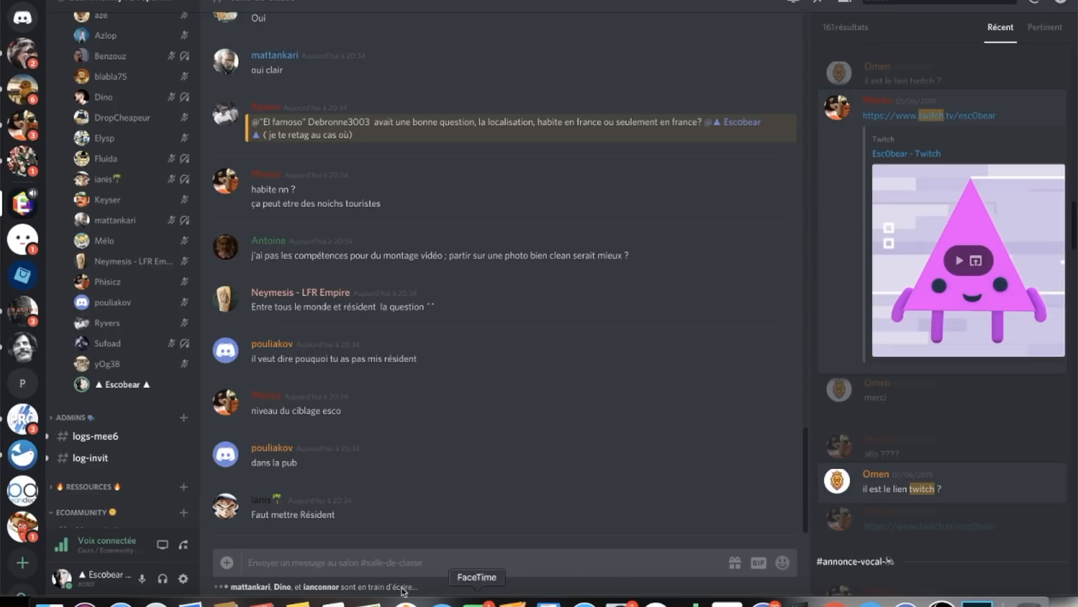
click(121, 604)
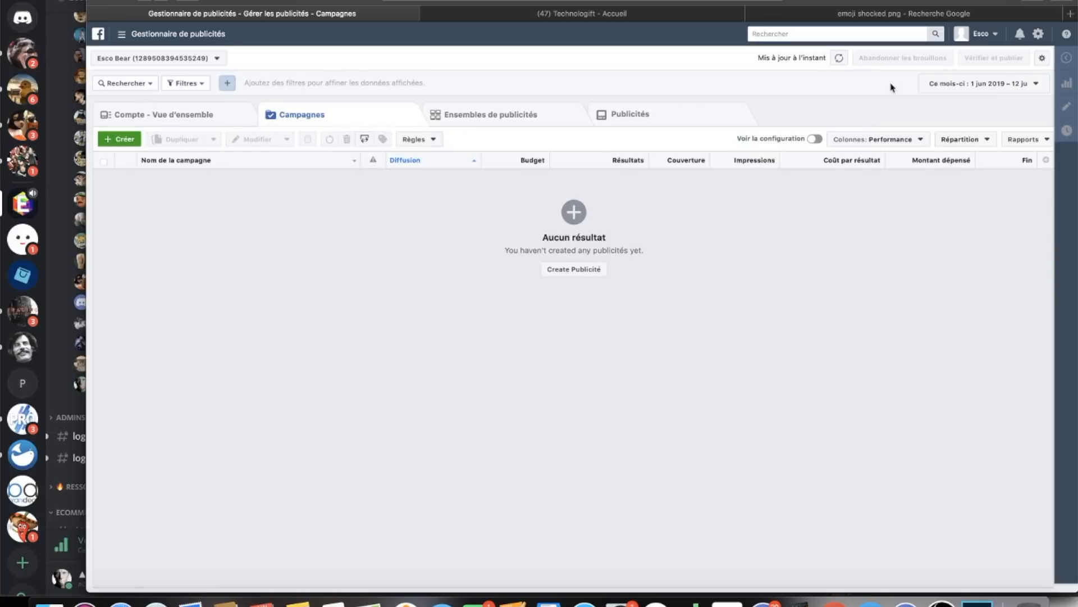
click(119, 139)
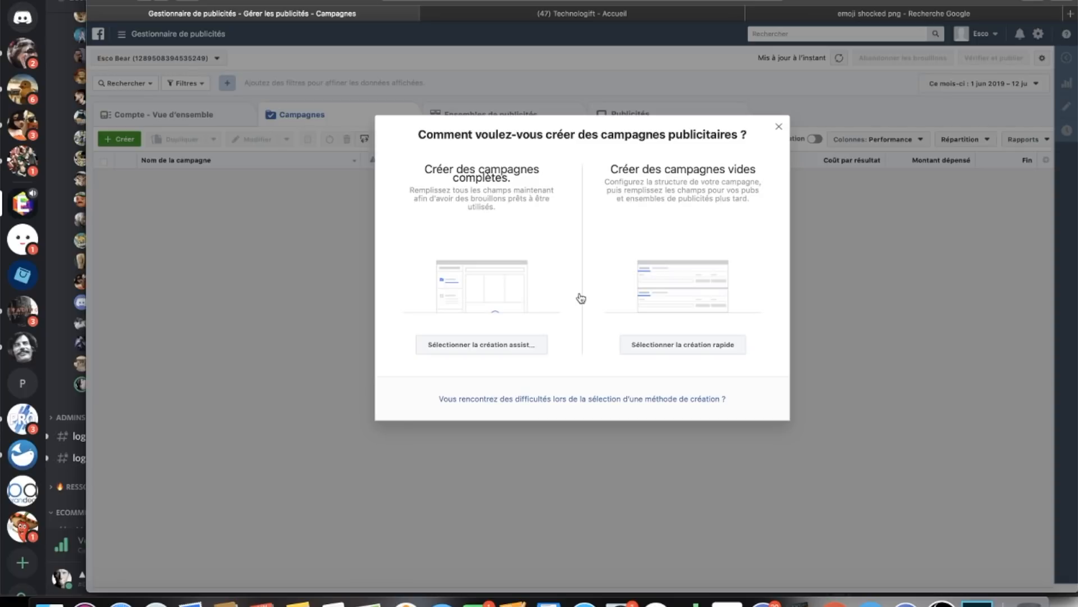
click(522, 348)
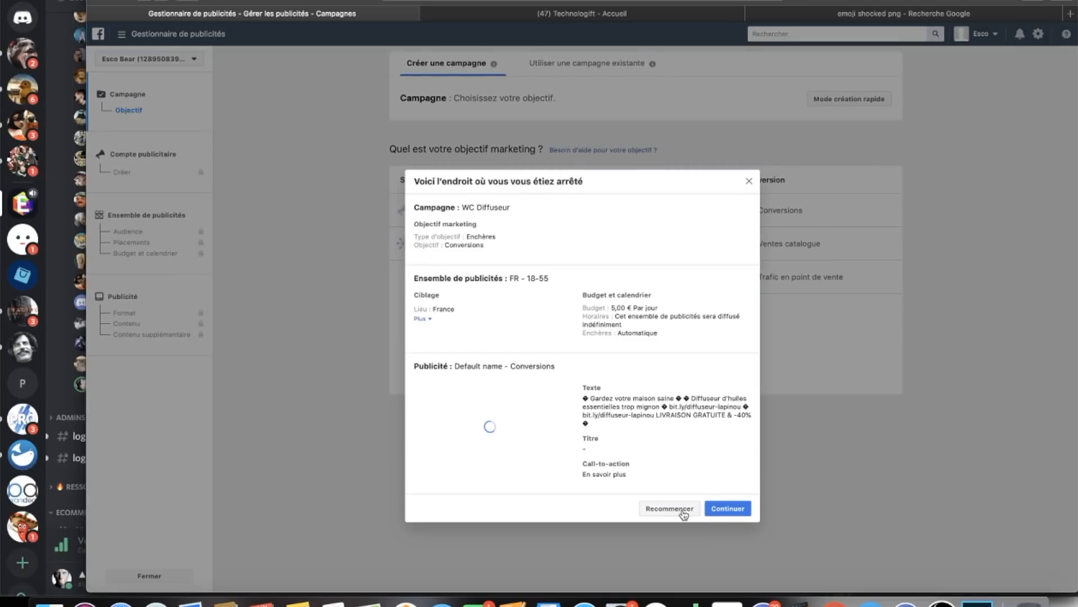
click(727, 509)
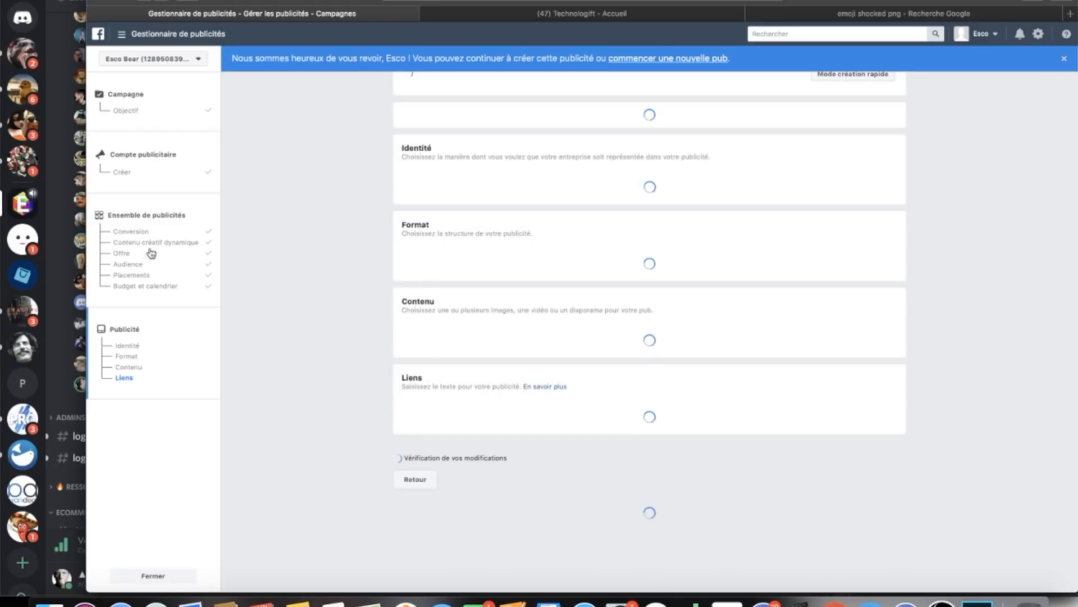
Step: Examine the ad set's audience settings, including location, age, gender, language and detailed targeting
click(126, 265)
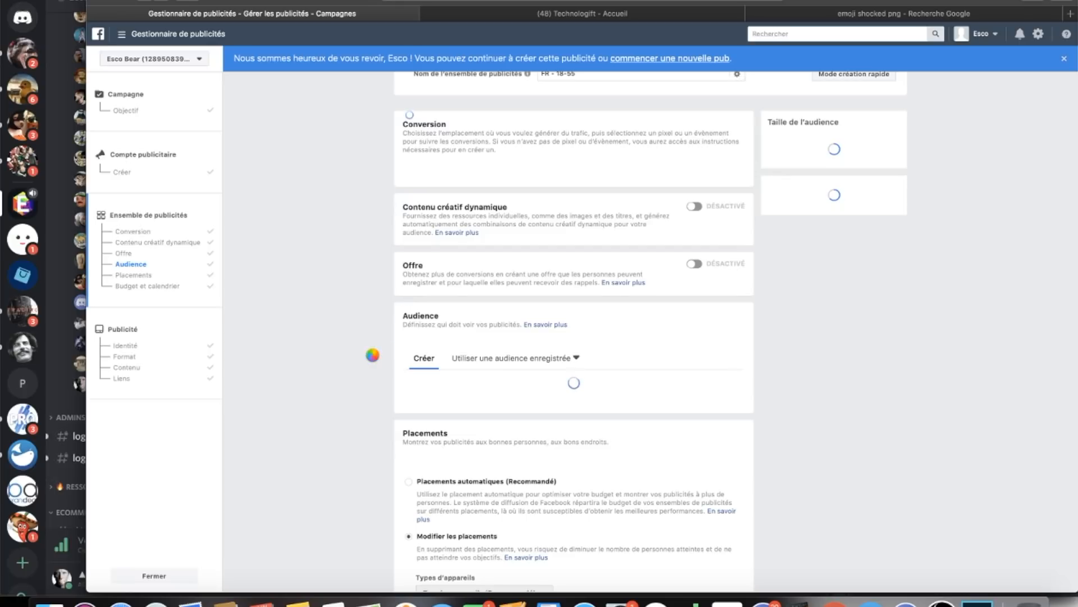
scroll(374, 355, down, 3)
scroll(373, 360, down, 4)
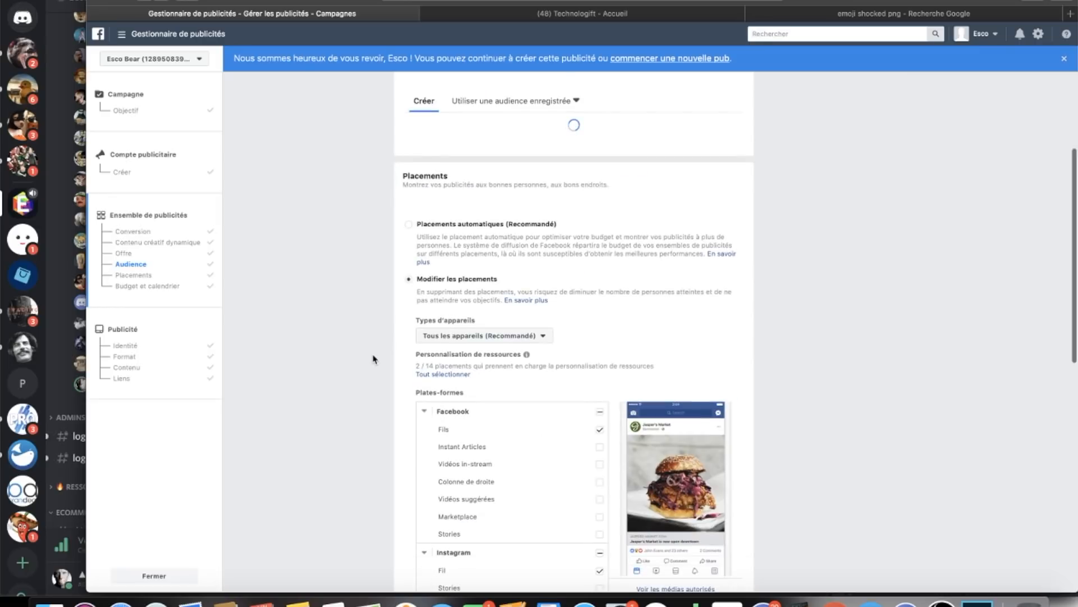
scroll(373, 359, up, 2)
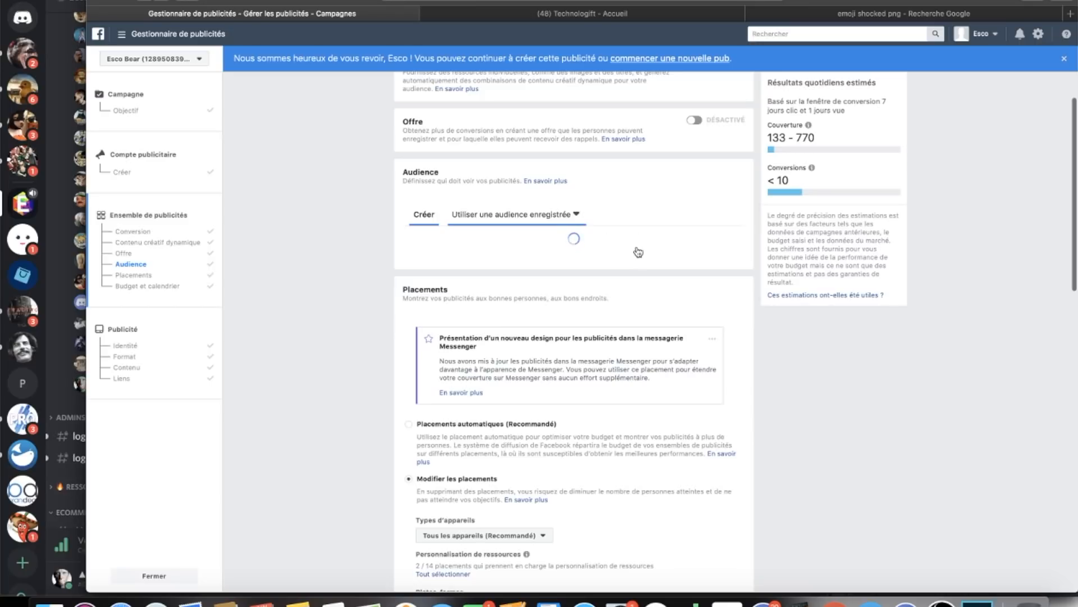
scroll(630, 206, down, 5)
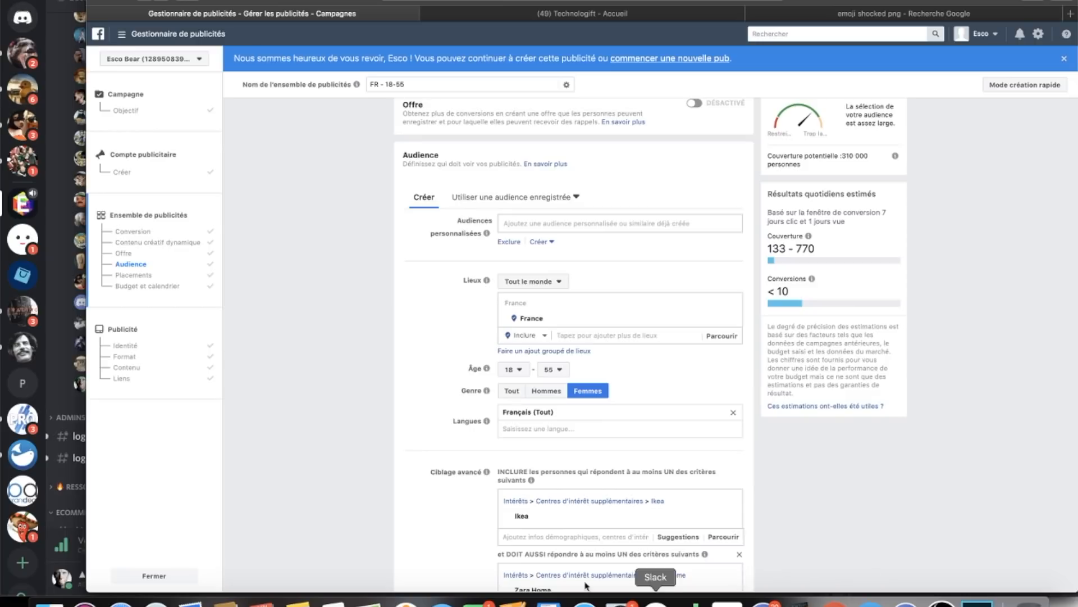
Step: Switch to Discord and read the class chat's question about testing two ads within one ad set
click(3, 568)
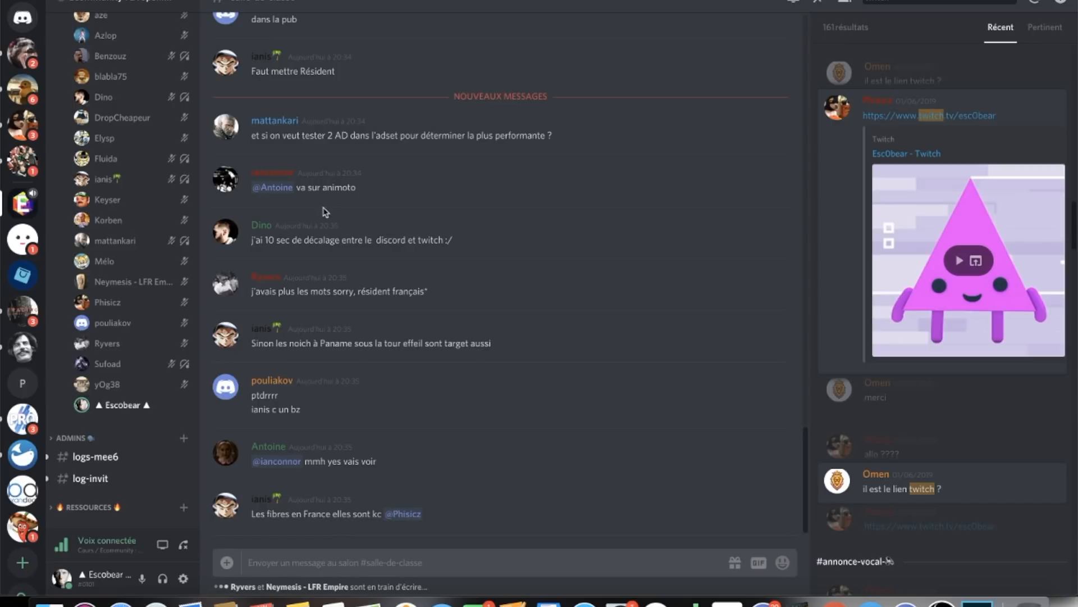
scroll(323, 211, up, 3)
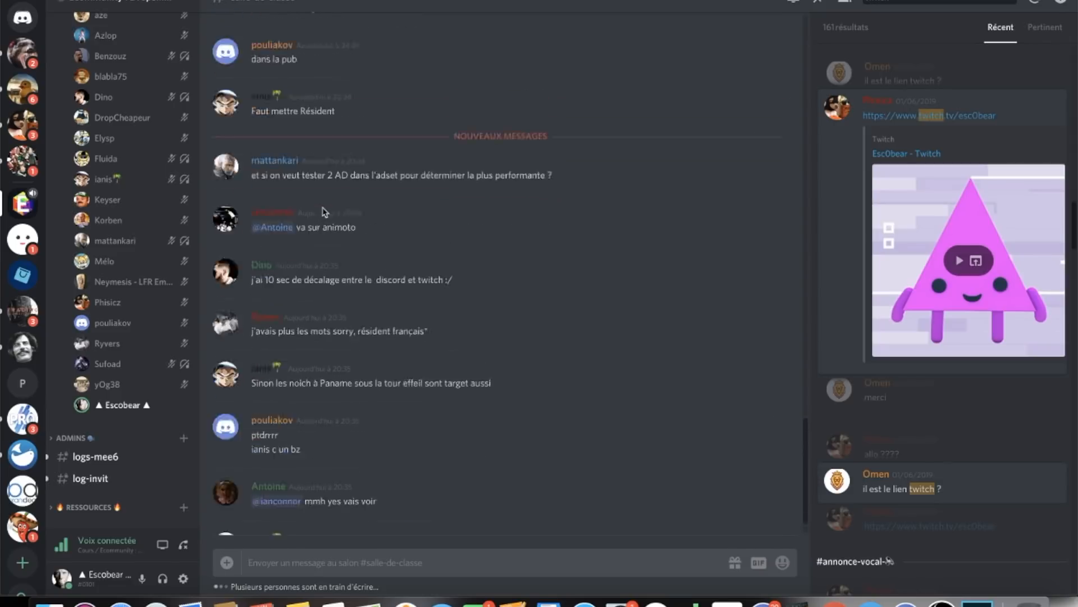
scroll(264, 149, down, 3)
drag(259, 147, 565, 152)
click(564, 152)
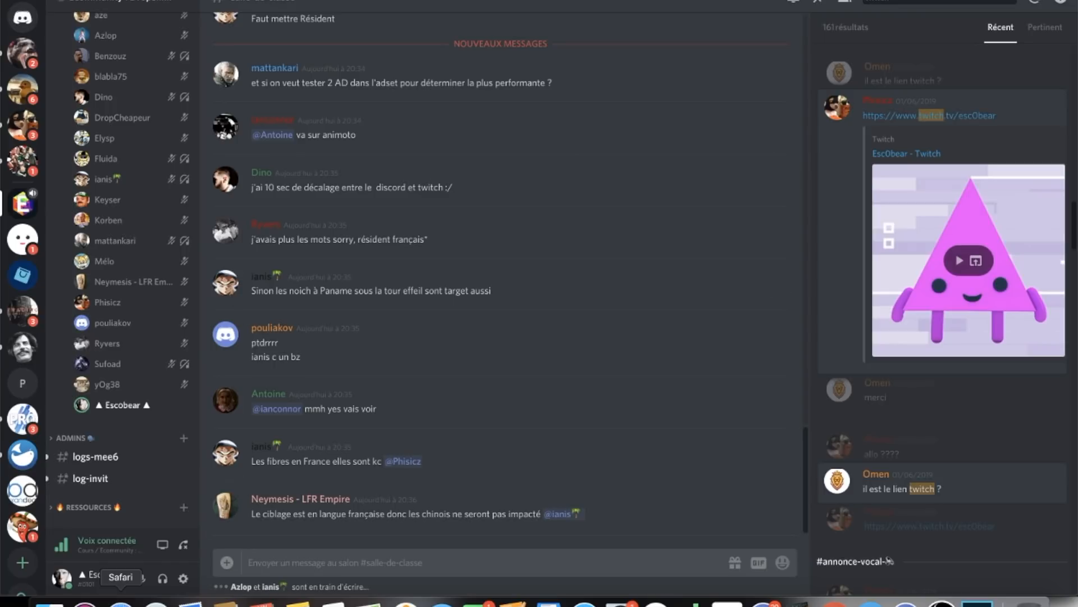
Step: Return to Safari and review the WC Diffuseur draft's placements, budget, ad format, video content and link settings
click(121, 603)
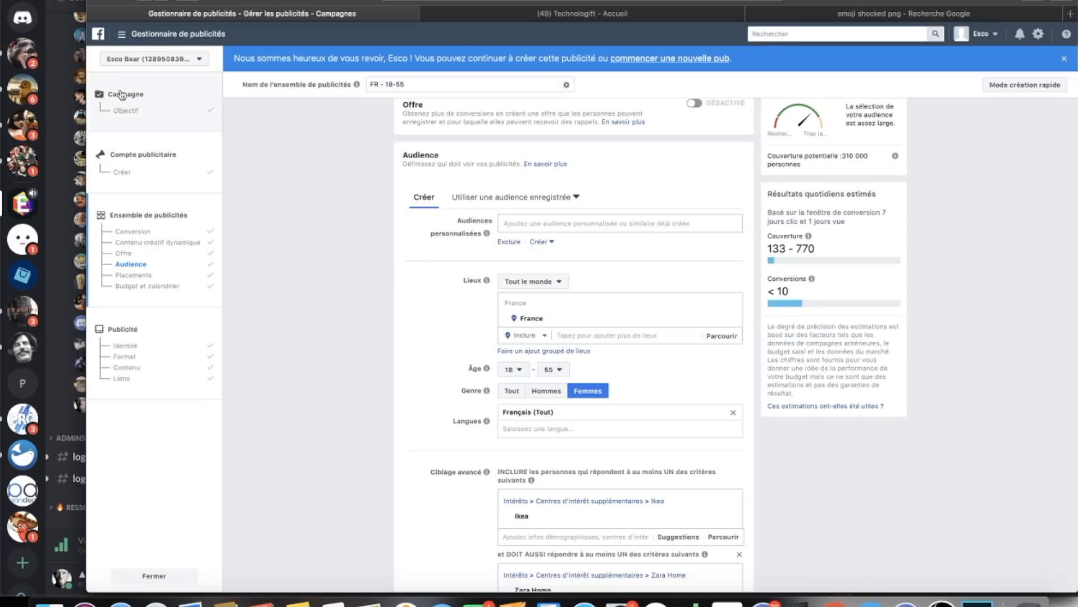
scroll(486, 454, down, 6)
scroll(486, 454, down, 10)
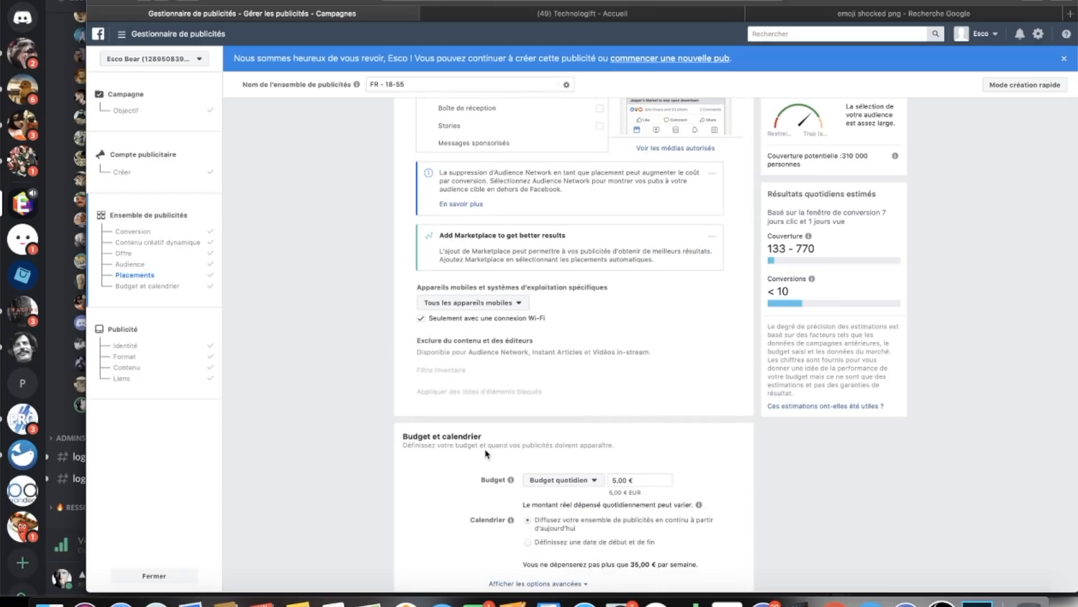
scroll(755, 461, down, 2)
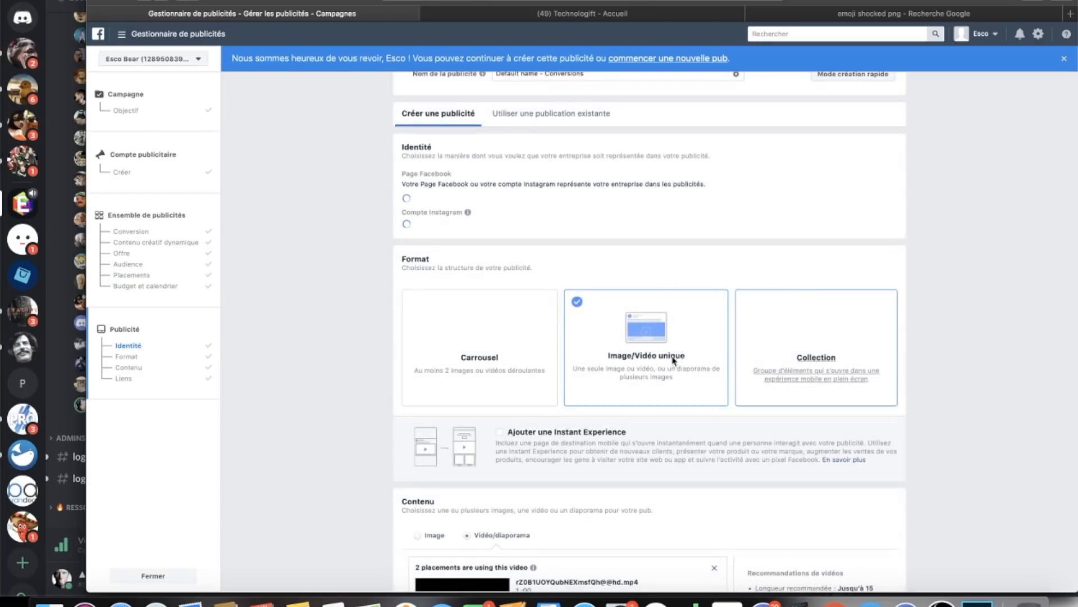
scroll(674, 361, down, 3)
scroll(674, 361, down, 4)
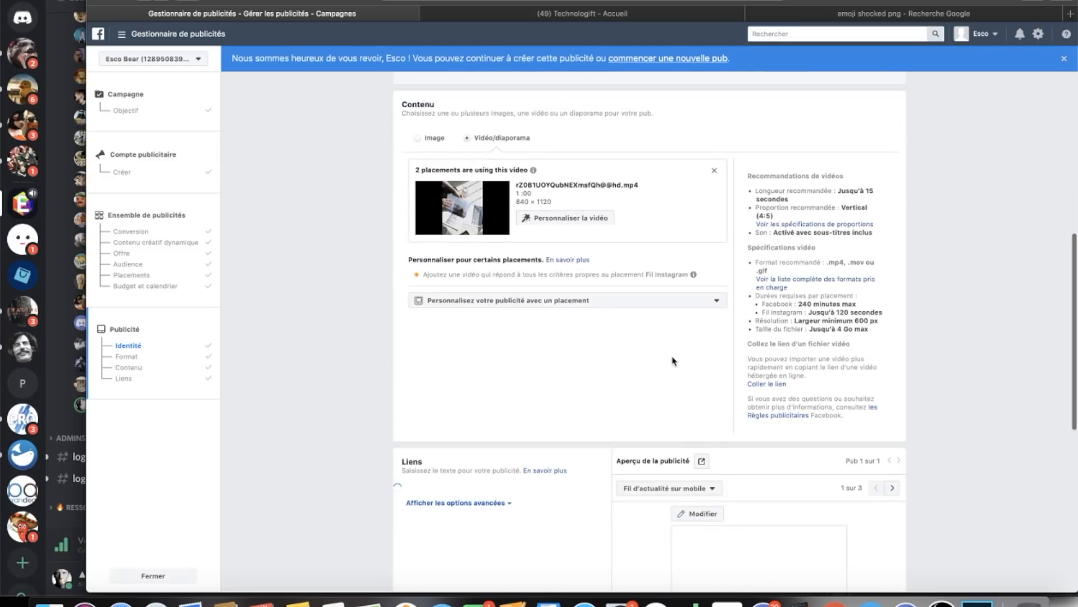
scroll(674, 361, down, 8)
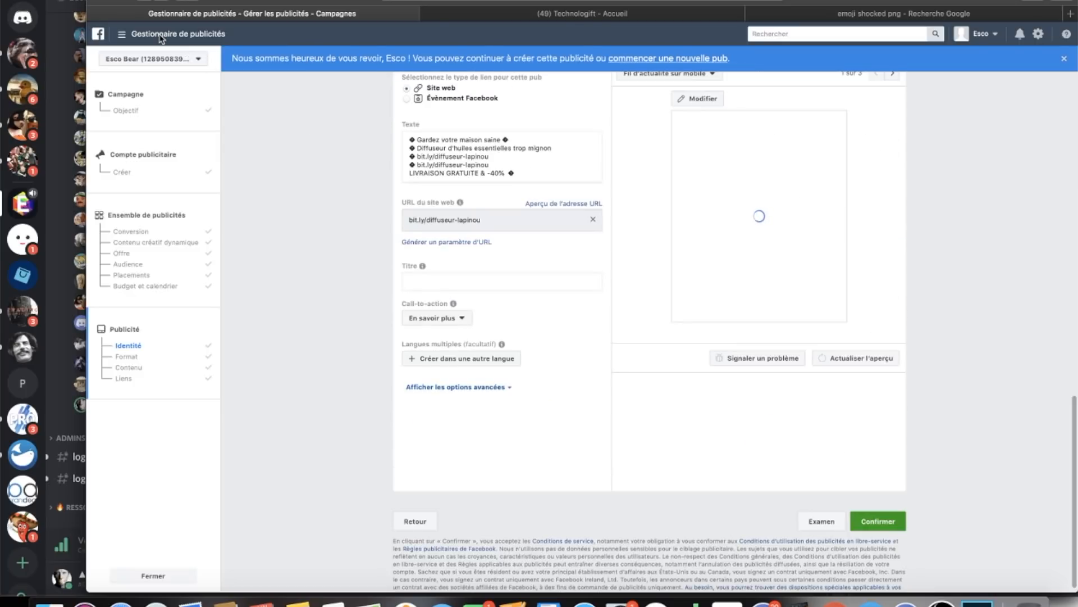
scroll(439, 290, down, 2)
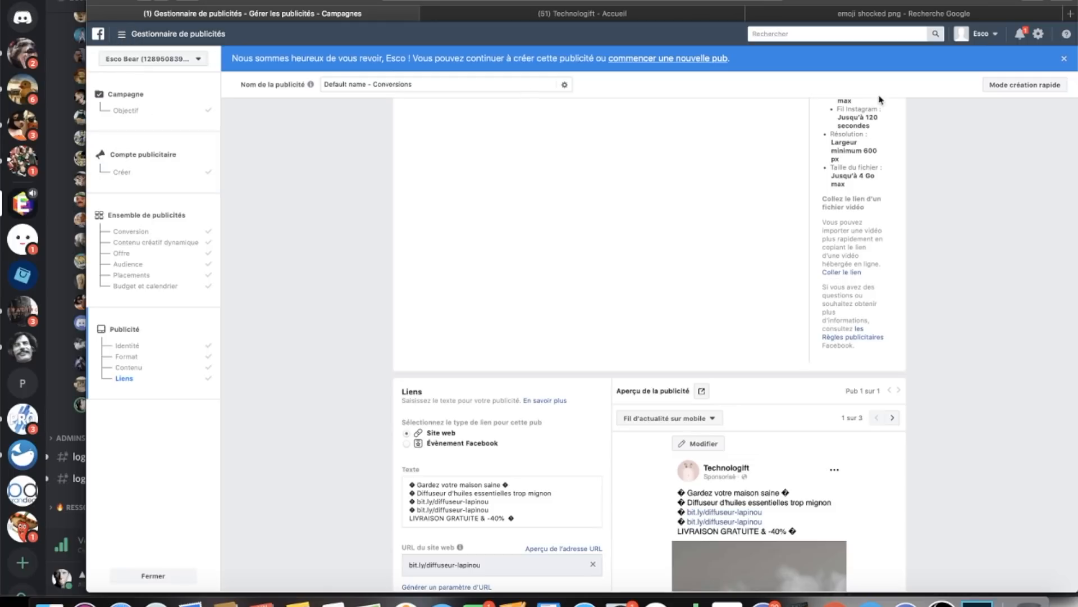
Step: Close guided creation, saving the WC Diffuseur campaign as a draft, and close its editing pane without publishing
click(1064, 58)
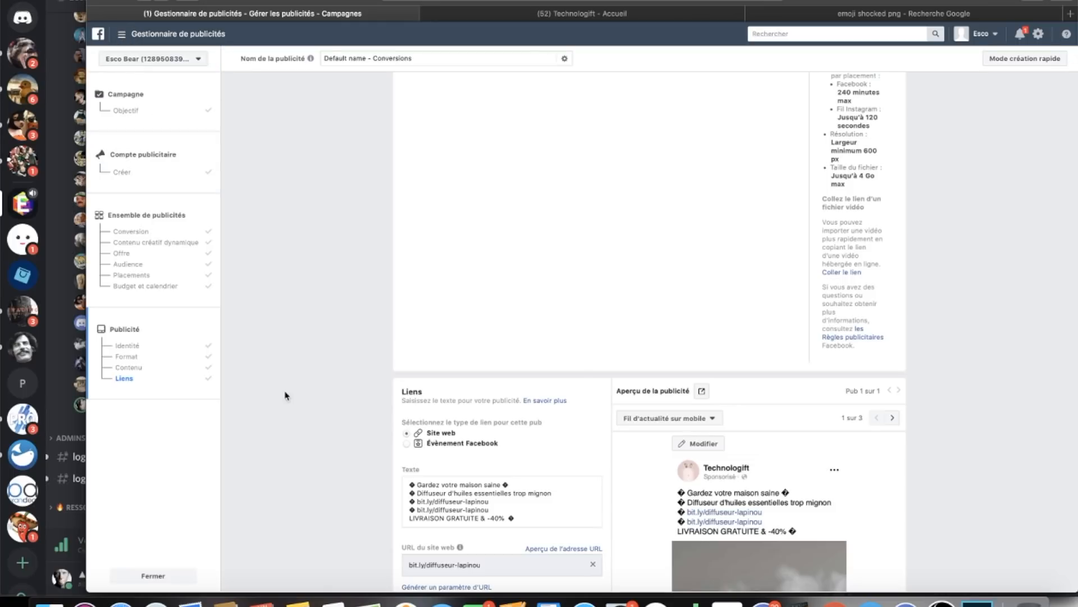
click(150, 576)
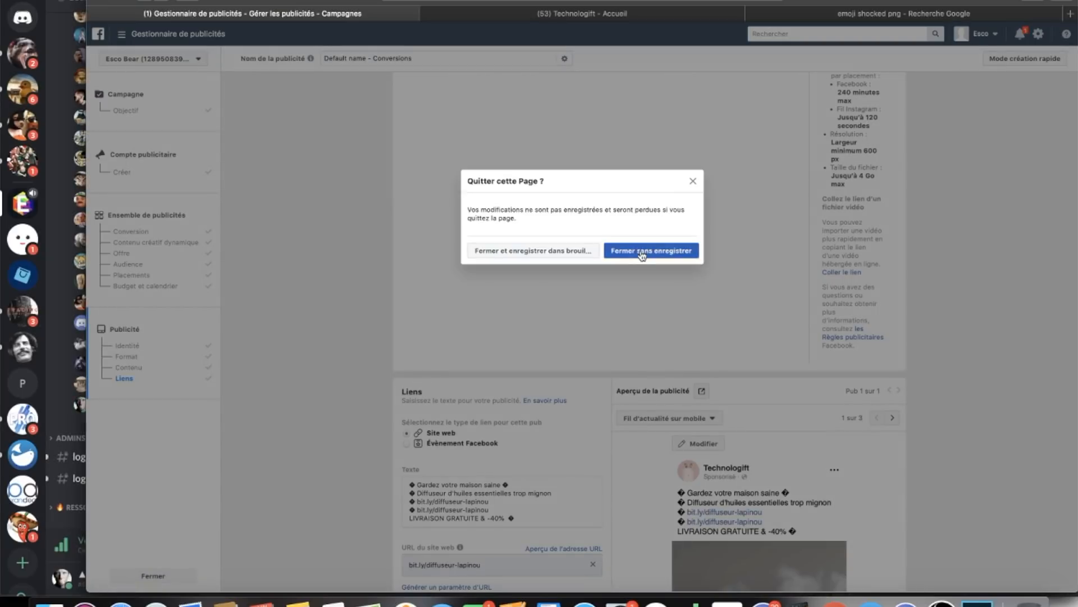
click(557, 256)
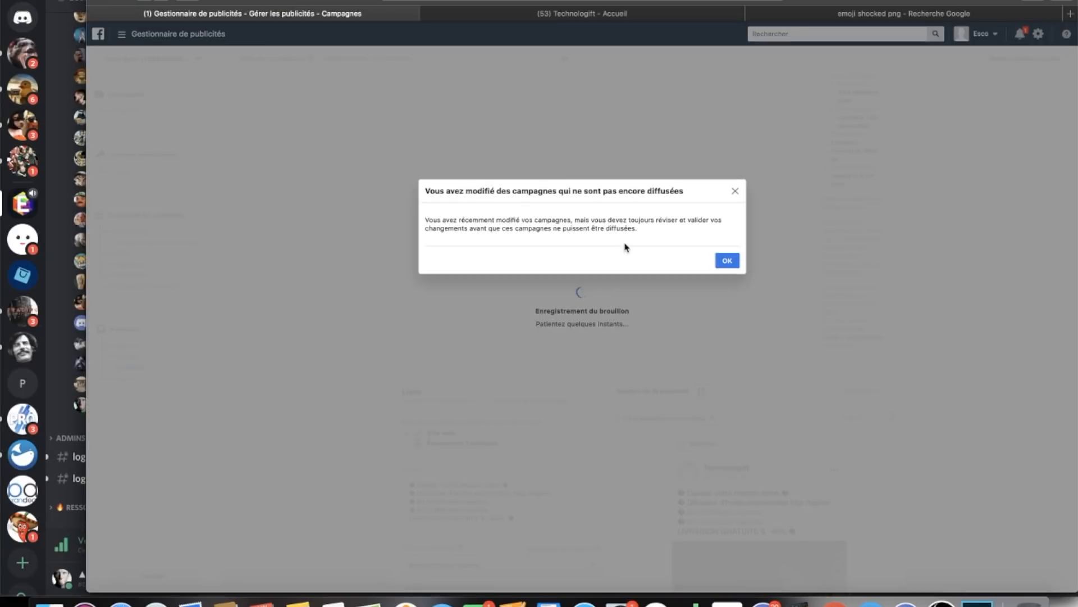
click(733, 261)
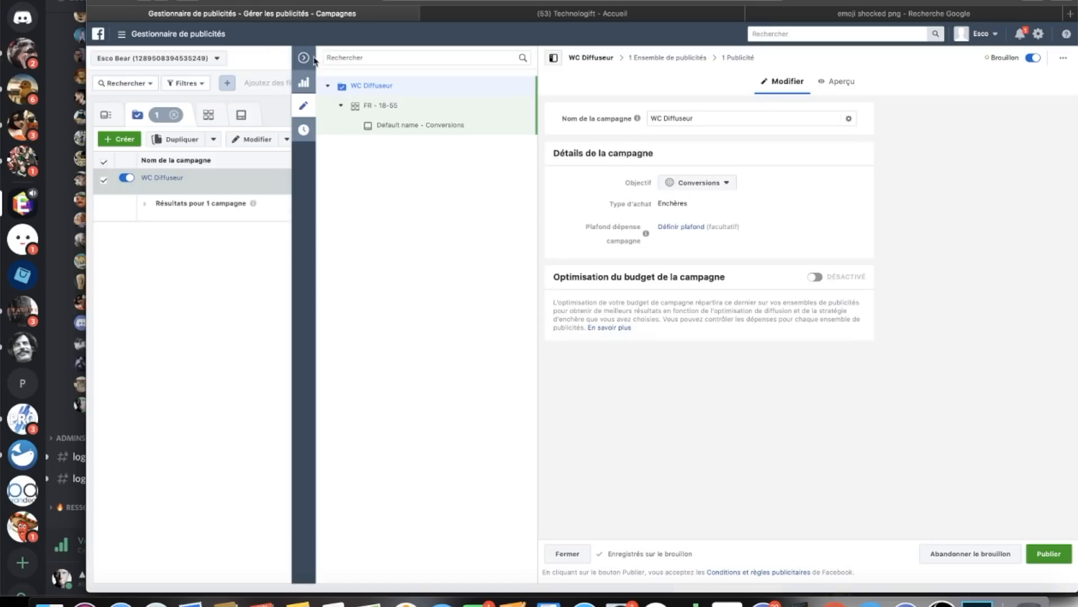
click(304, 59)
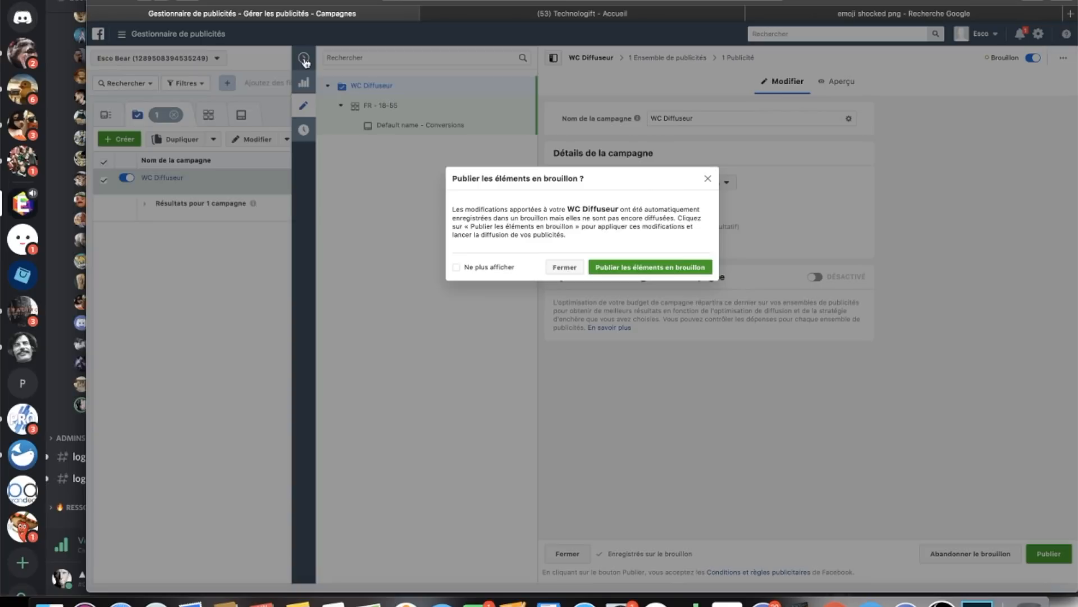
click(564, 269)
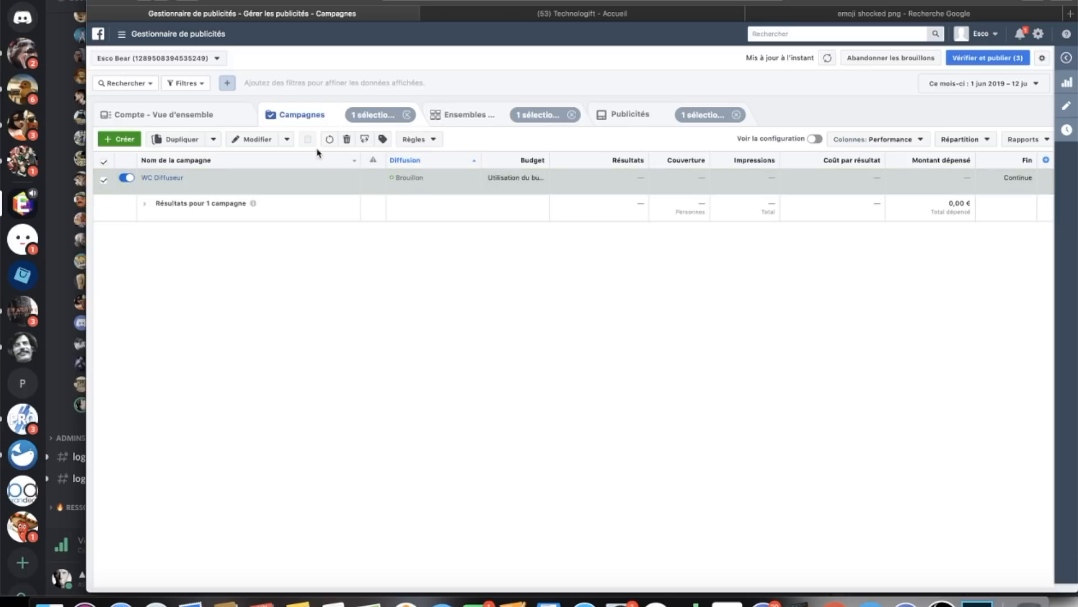
Step: Duplicate the Default name - Conversions ad once into the existing FR - 18-55 ad set of the WC Diffuseur campaign
click(640, 119)
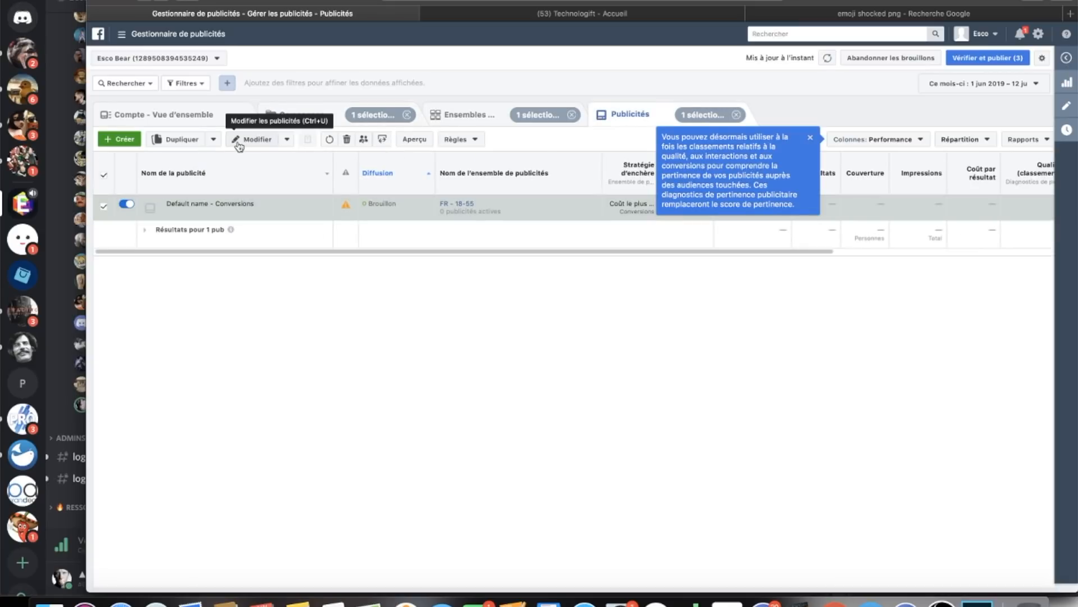
click(185, 142)
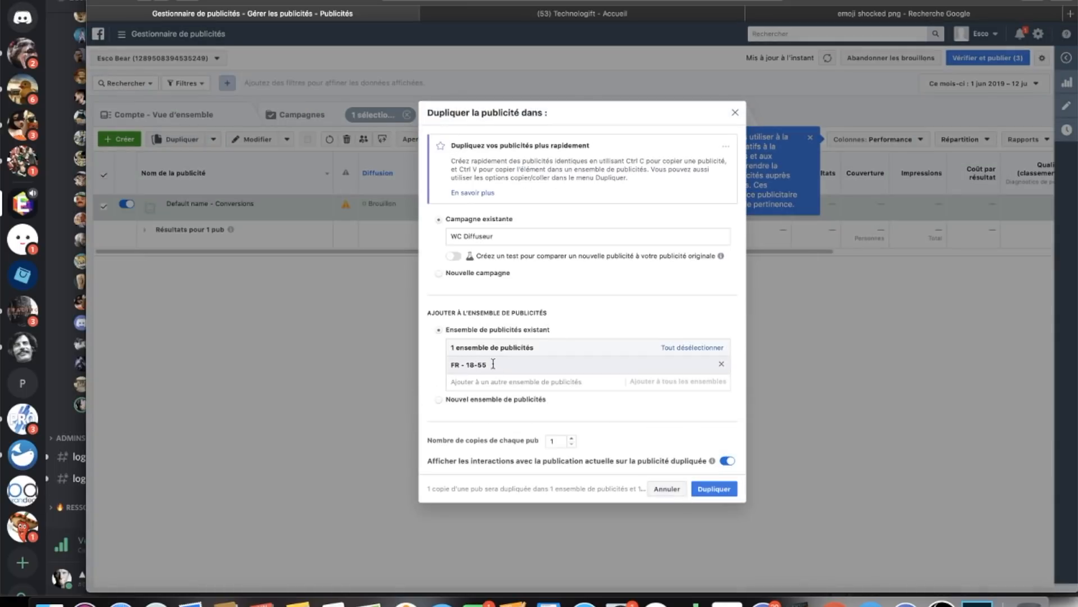
mouse_move(493, 364)
mouse_down()
mouse_move(453, 364)
mouse_move(491, 365)
mouse_up()
click(454, 365)
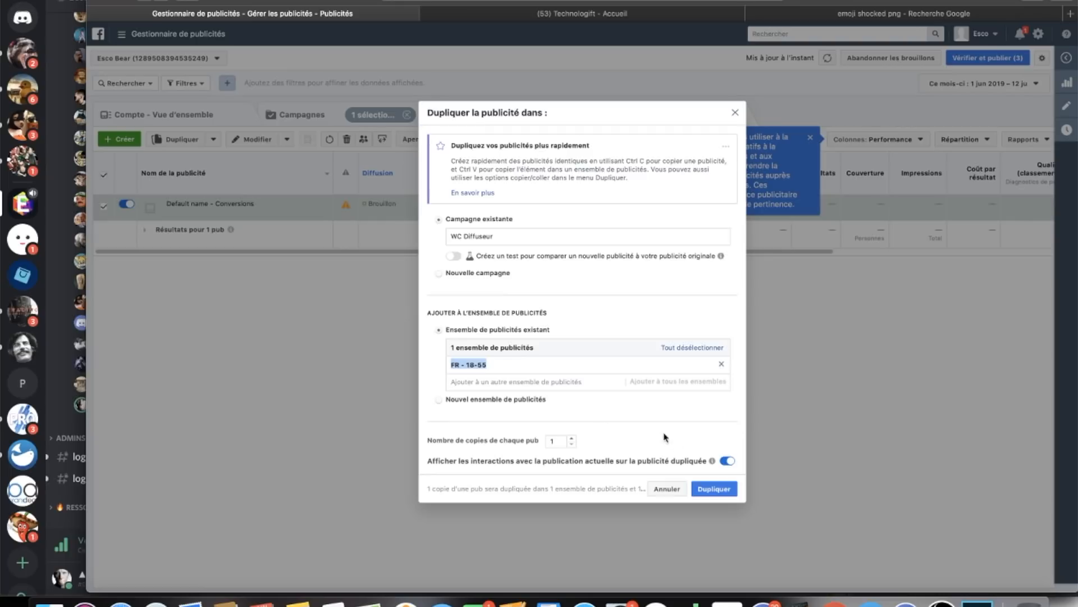
click(695, 492)
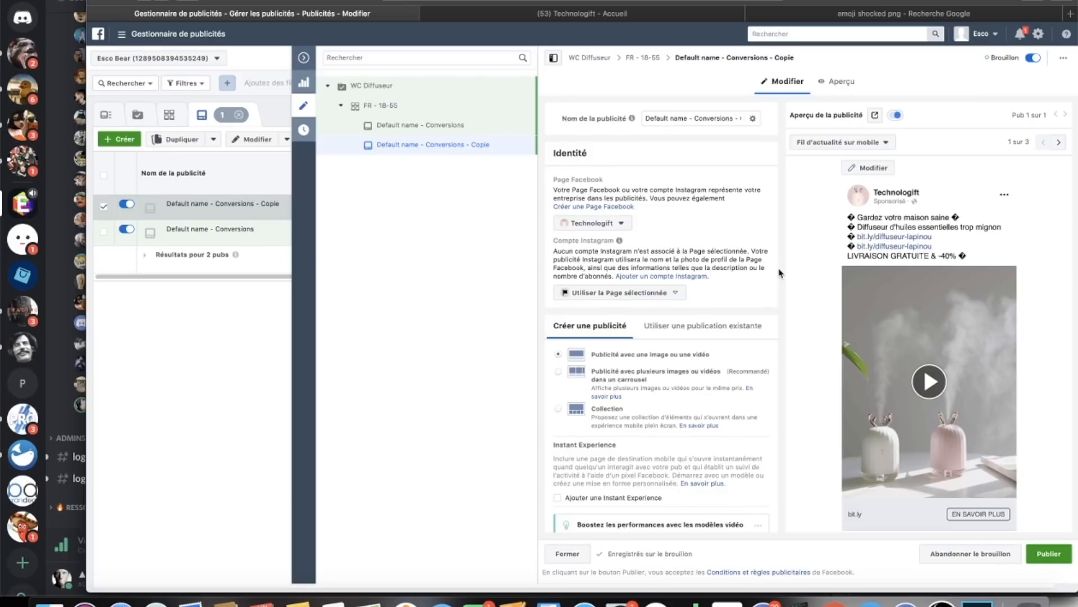
Step: Insert "fgdfgfdgfdklhlkjsdf" into the first link of the duplicated ad's text and close the editor without publishing
scroll(669, 348, down, 2)
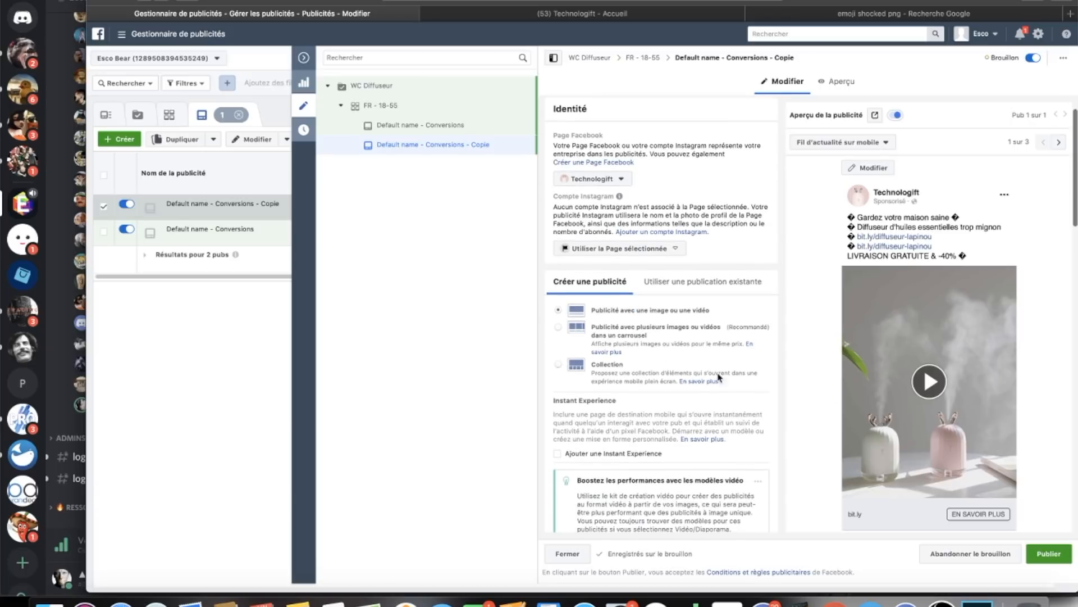
scroll(646, 236, up, 2)
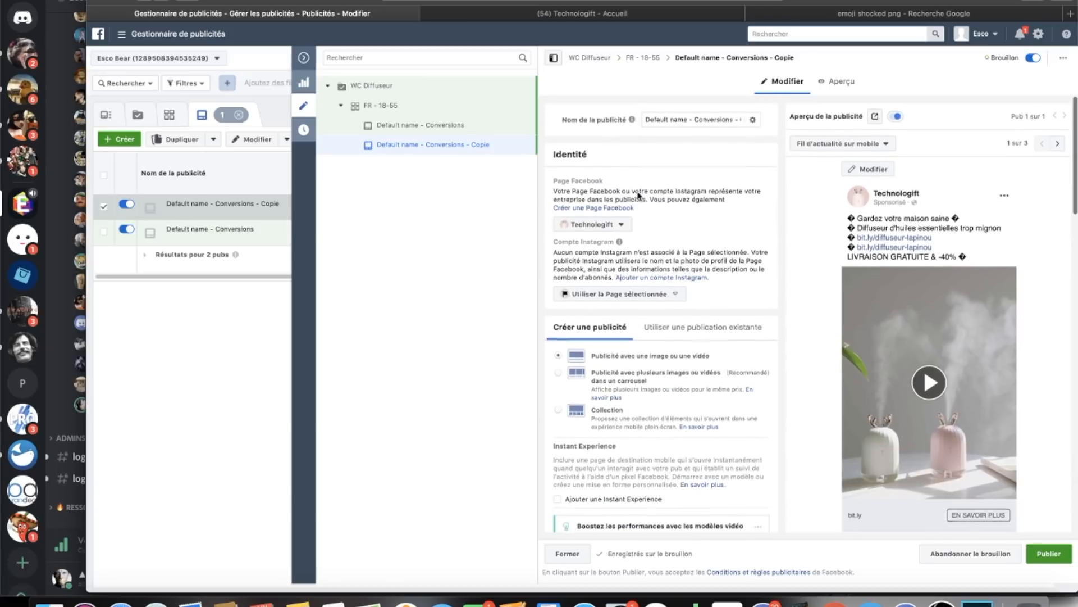
scroll(623, 326, down, 4)
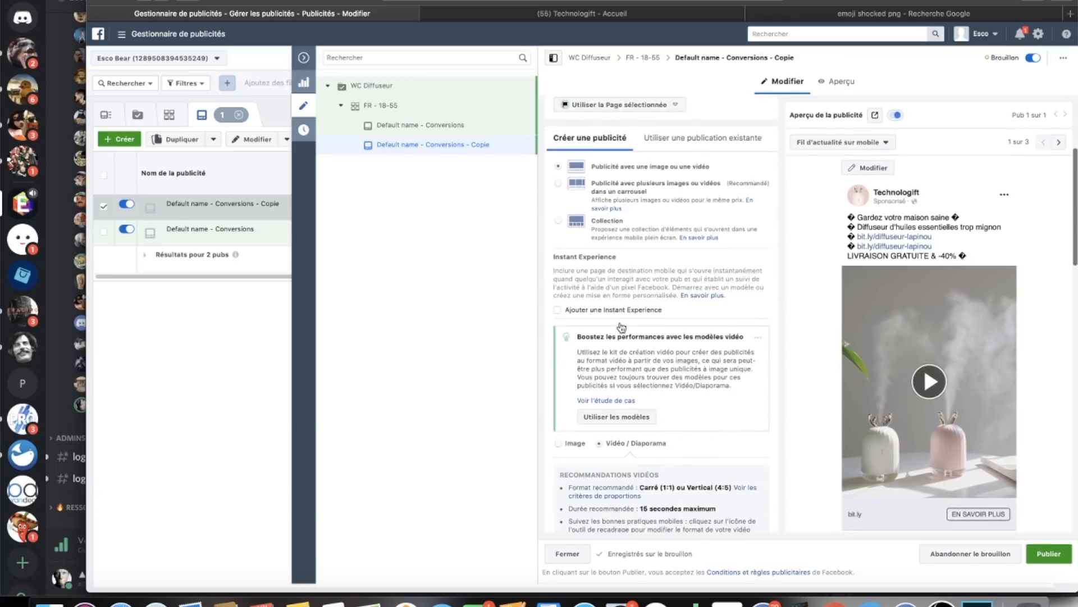
scroll(621, 327, down, 10)
click(623, 396)
text(fgdfgfdgfdklhlkjsdfpinou)
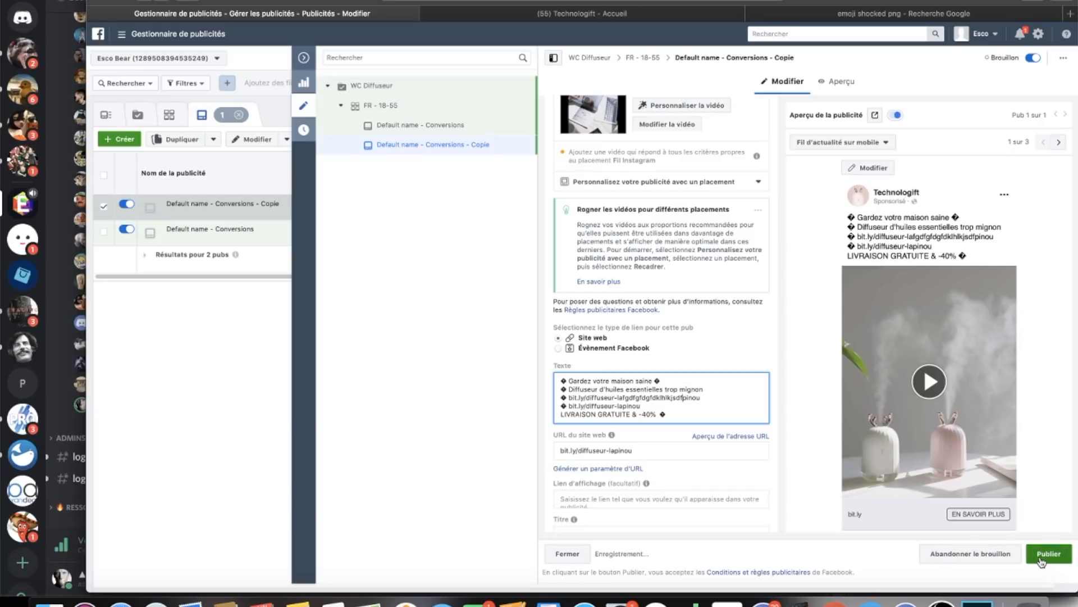
click(568, 554)
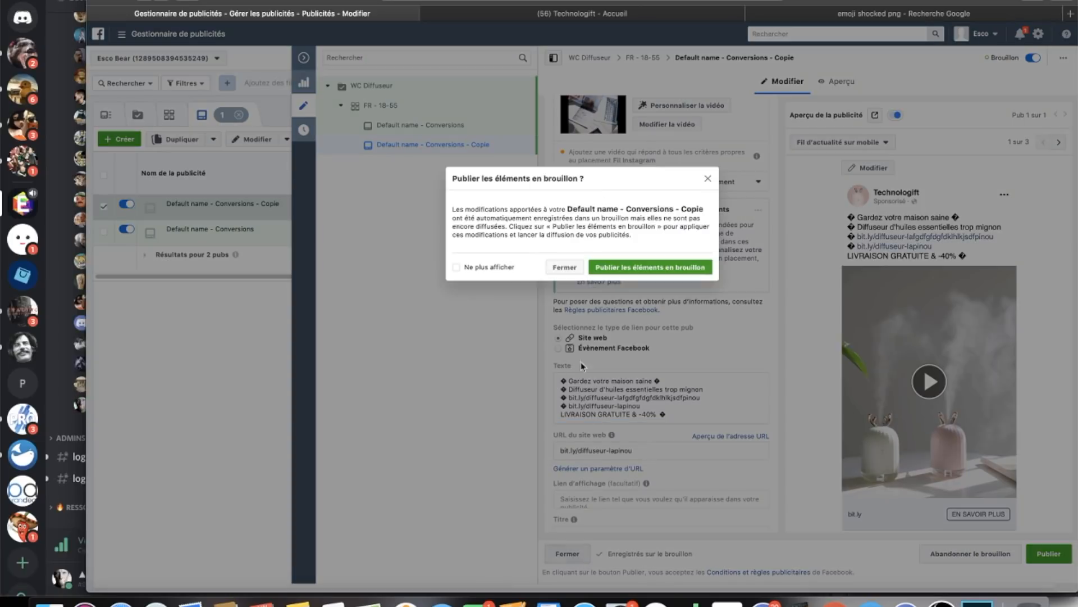
click(571, 266)
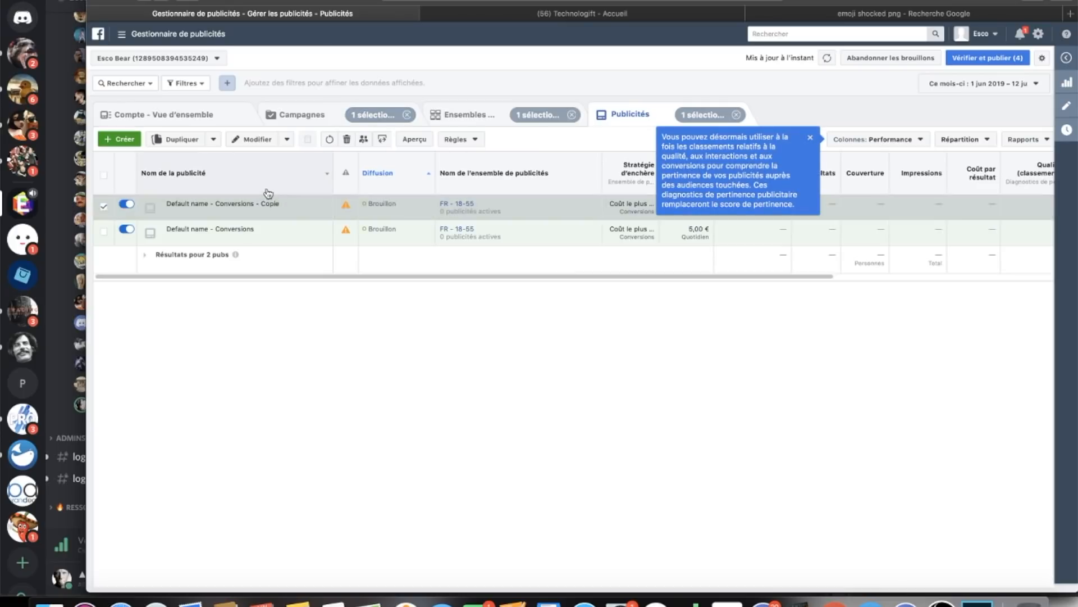
click(135, 34)
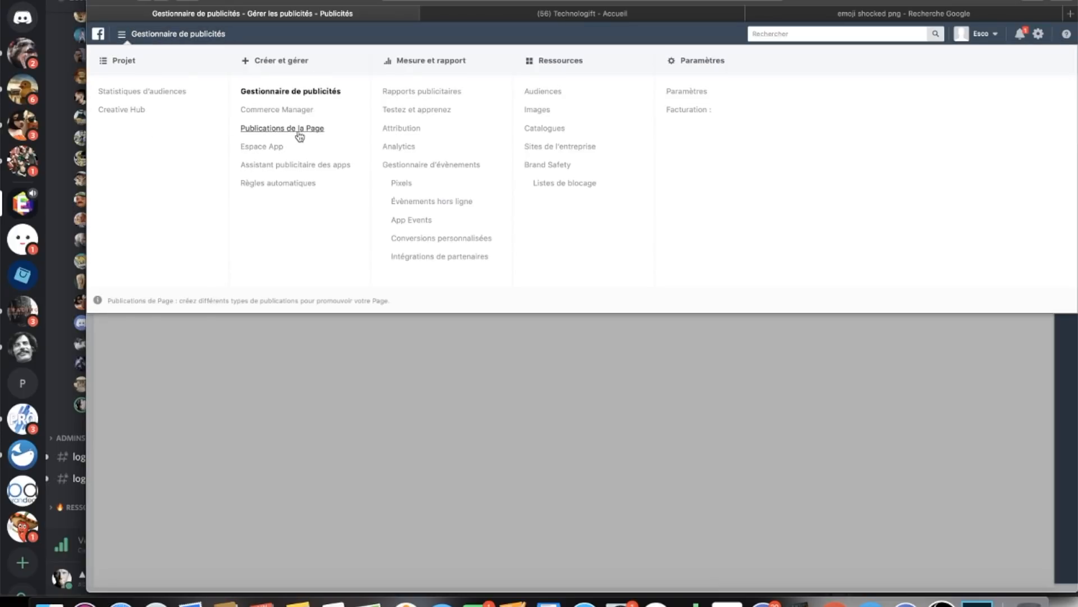
click(294, 407)
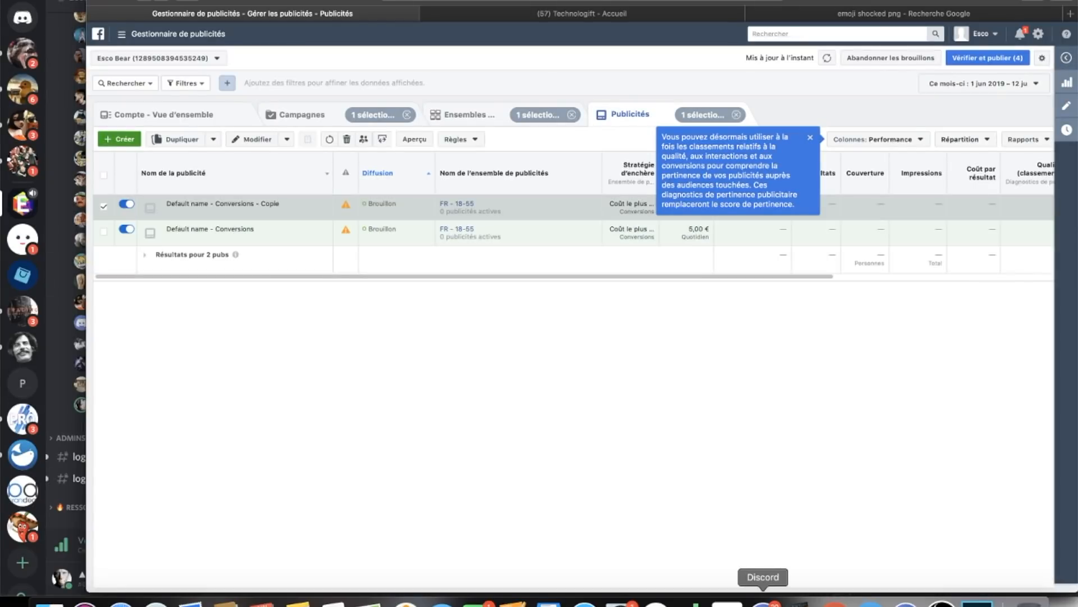
Step: Switch to Discord and go back through the new messages in the class chat
click(763, 603)
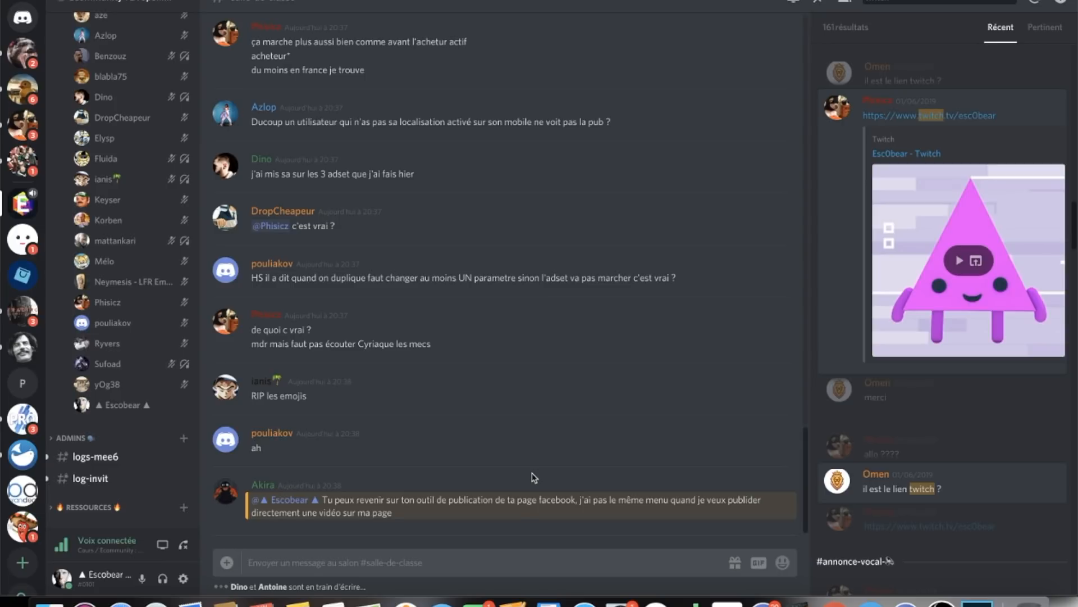
scroll(564, 430, up, 3)
scroll(565, 430, up, 6)
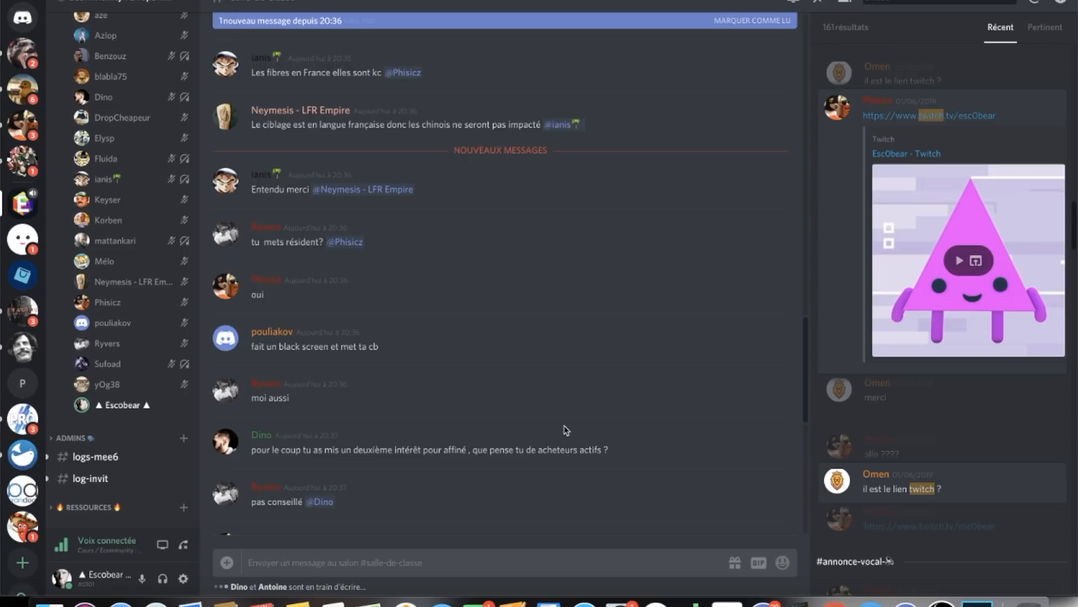
scroll(567, 430, down, 2)
scroll(566, 430, down, 1)
Step: Switch to Photoshop, dismiss the recovery data warning and return to Discord
key(super+Tab)
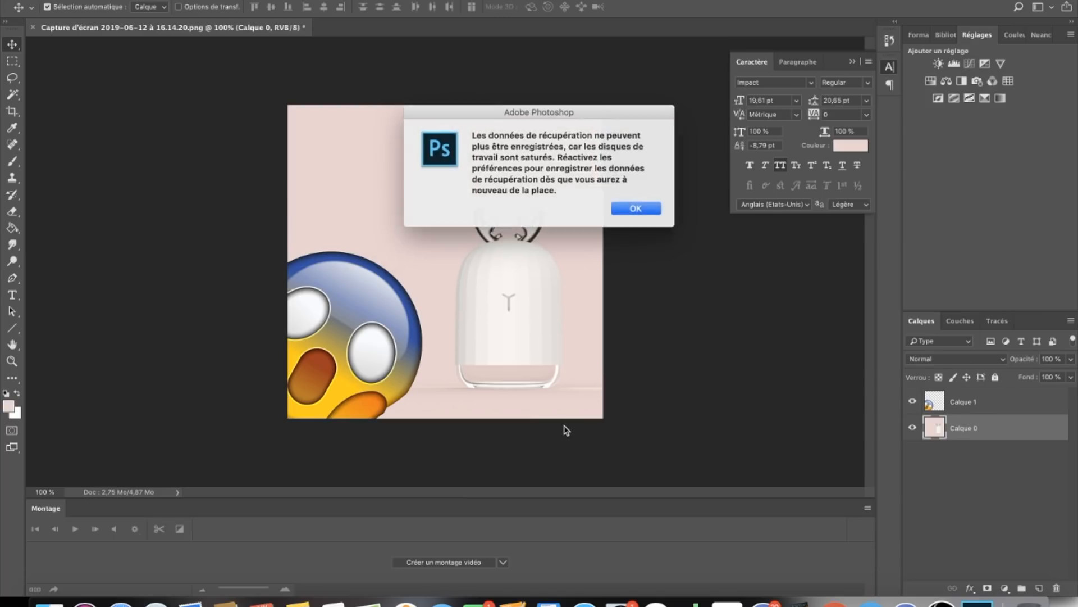
click(625, 209)
key(super+Tab)
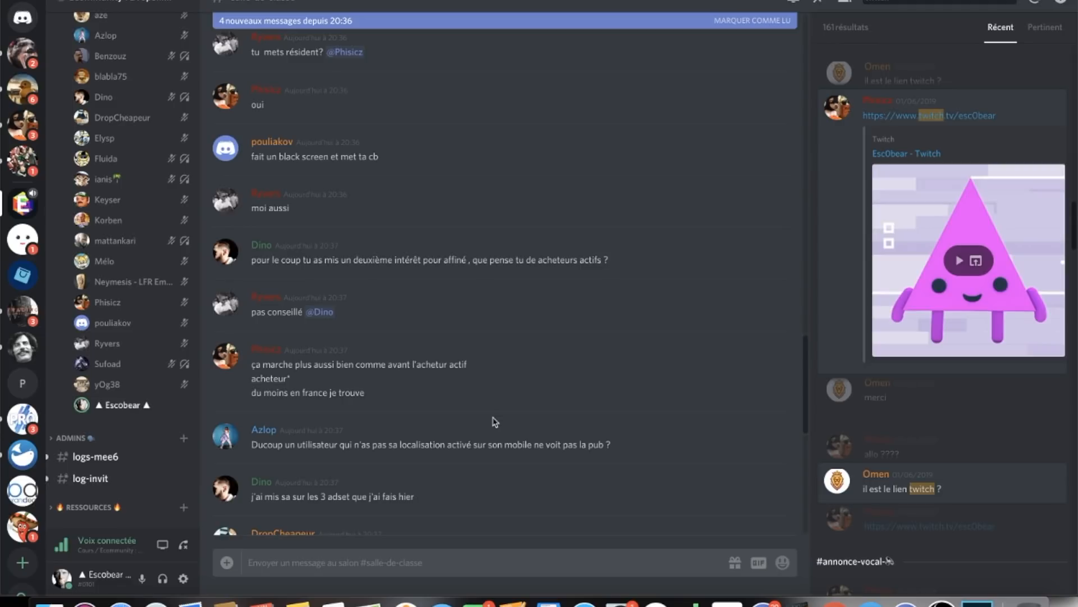
Step: Highlight the chat question about ad delivery to mobile users without location enabled, and read the messages following it
scroll(506, 427, down, 2)
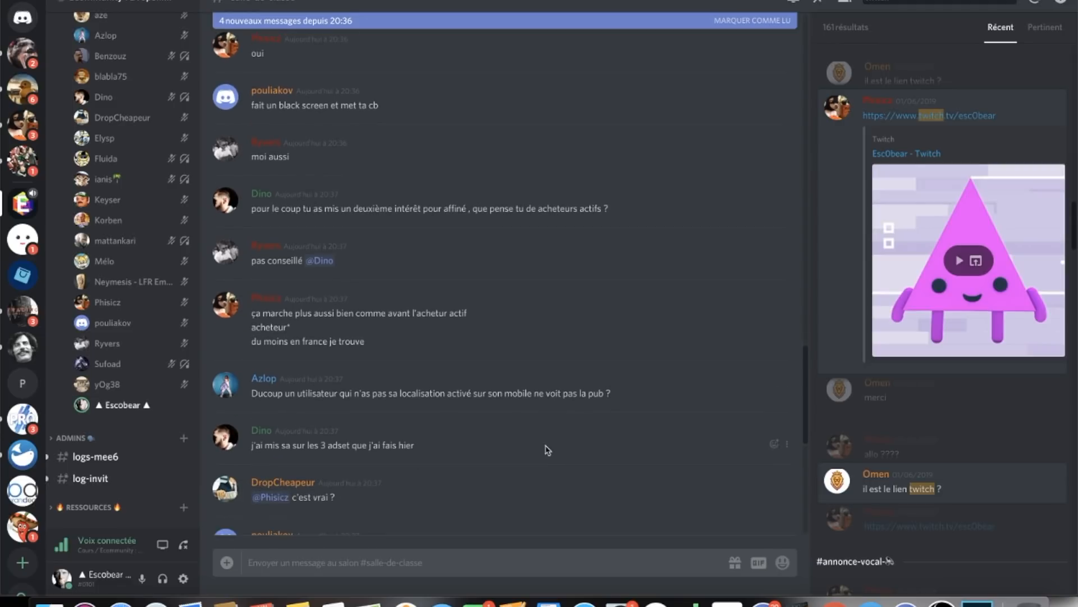
mouse_move(611, 392)
mouse_down()
mouse_move(220, 392)
mouse_move(619, 400)
mouse_up()
click(253, 393)
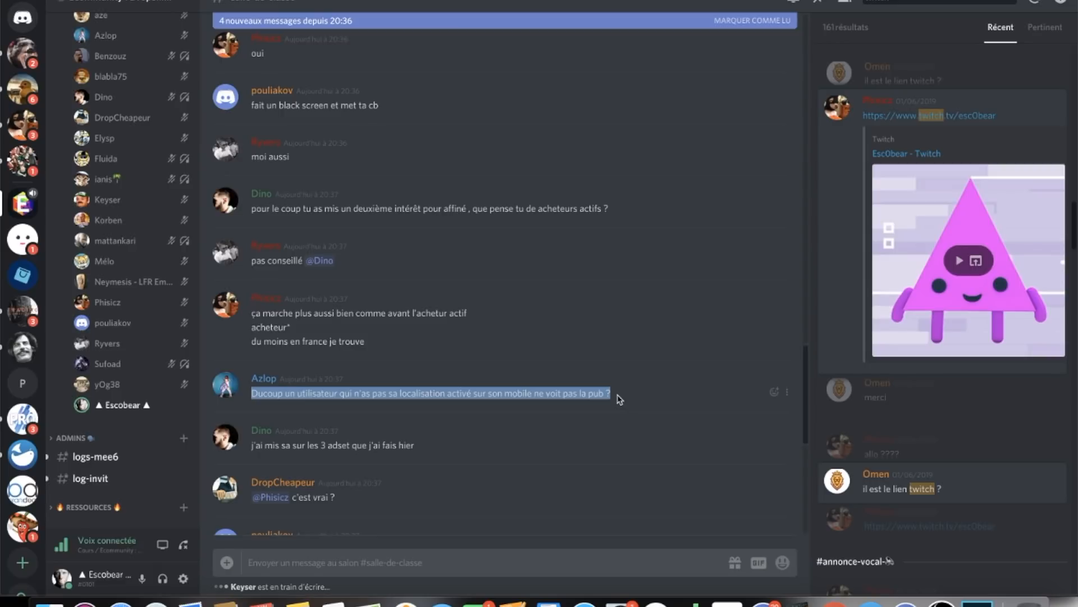
scroll(618, 398, down, 3)
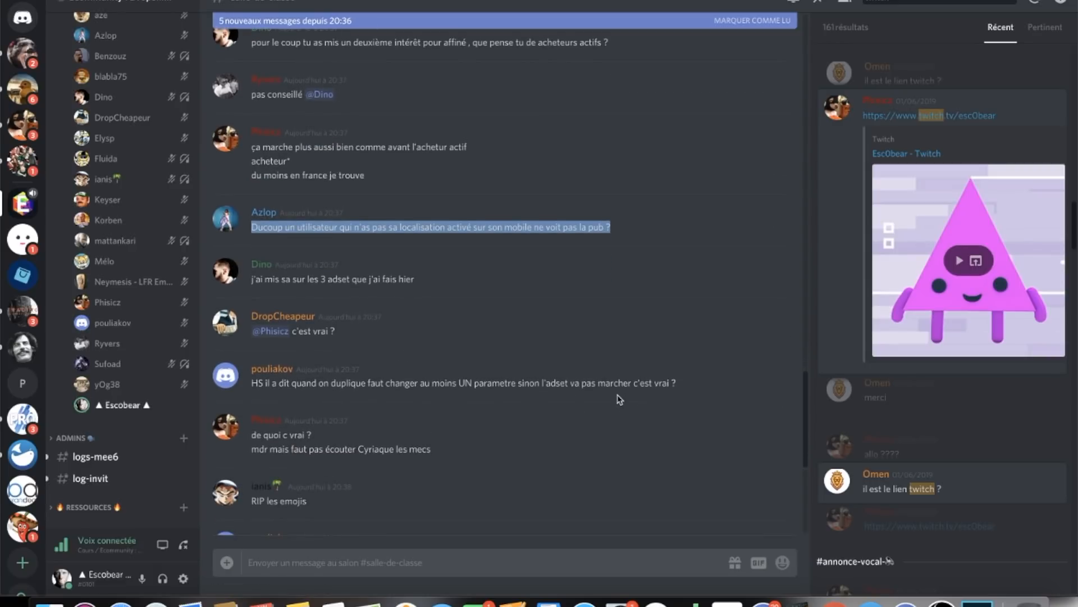
click(605, 223)
drag(605, 223, 246, 230)
scroll(423, 261, down, 2)
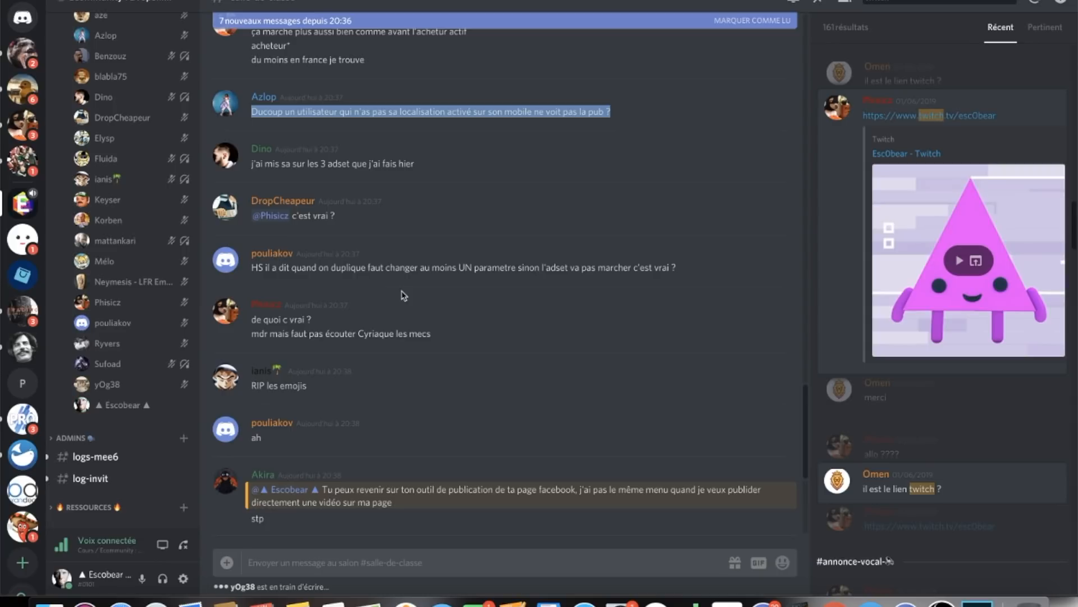
Step: Read on to the chat request about the page publishing tool, switch to Safari and open Publications de la Page in the ads manager
scroll(403, 295, down, 3)
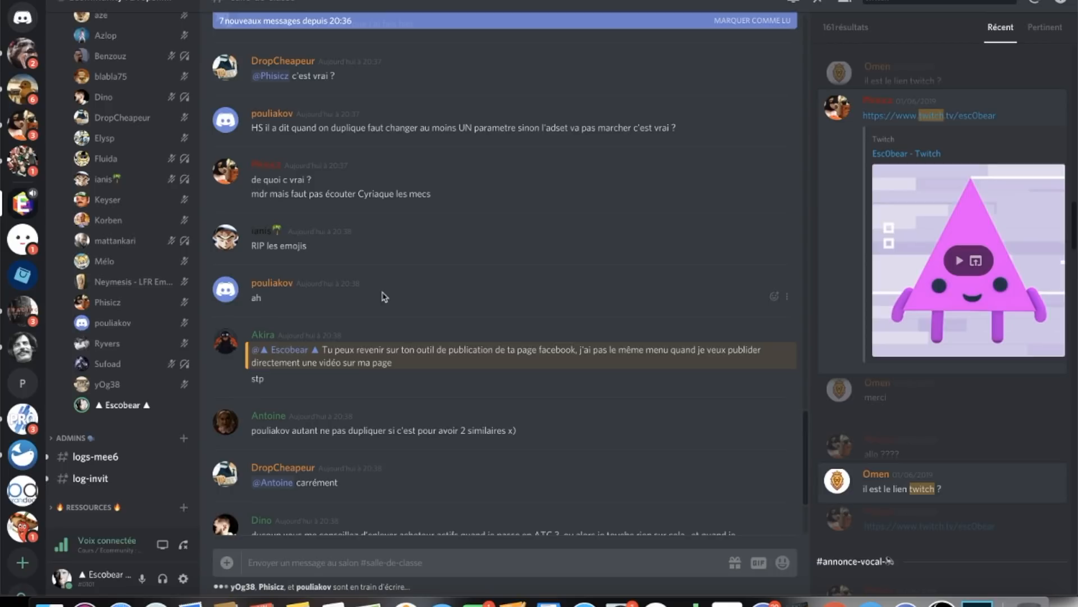
scroll(410, 378, down, 3)
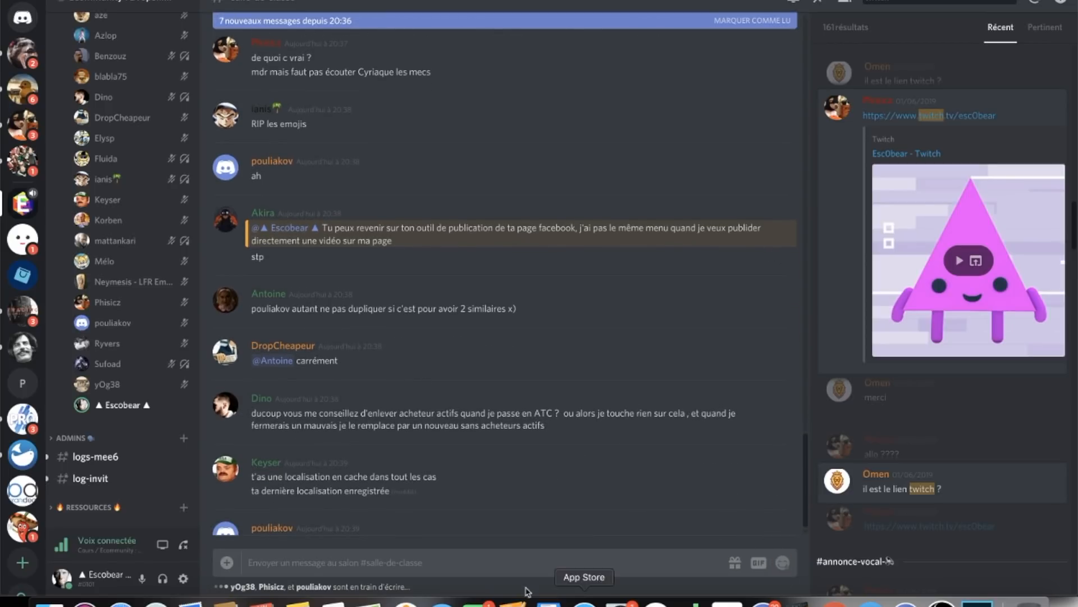
click(121, 602)
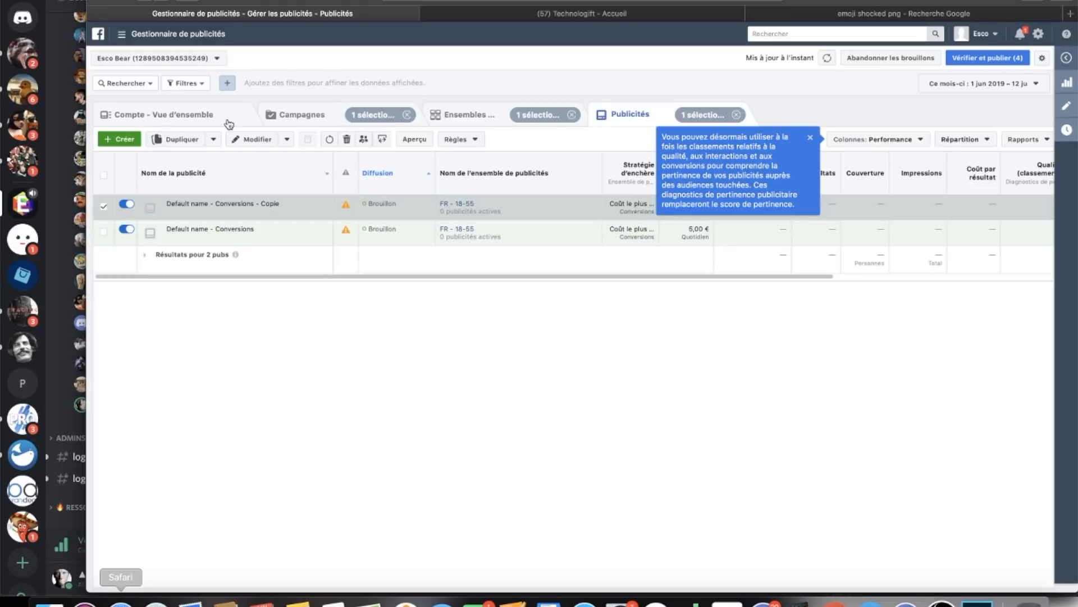
click(151, 35)
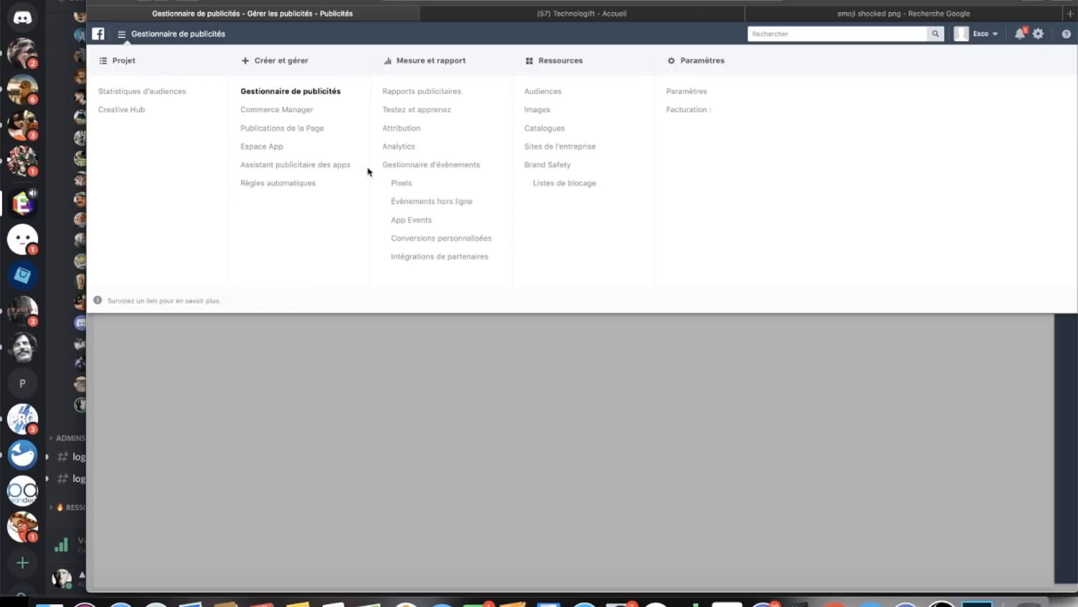
click(265, 127)
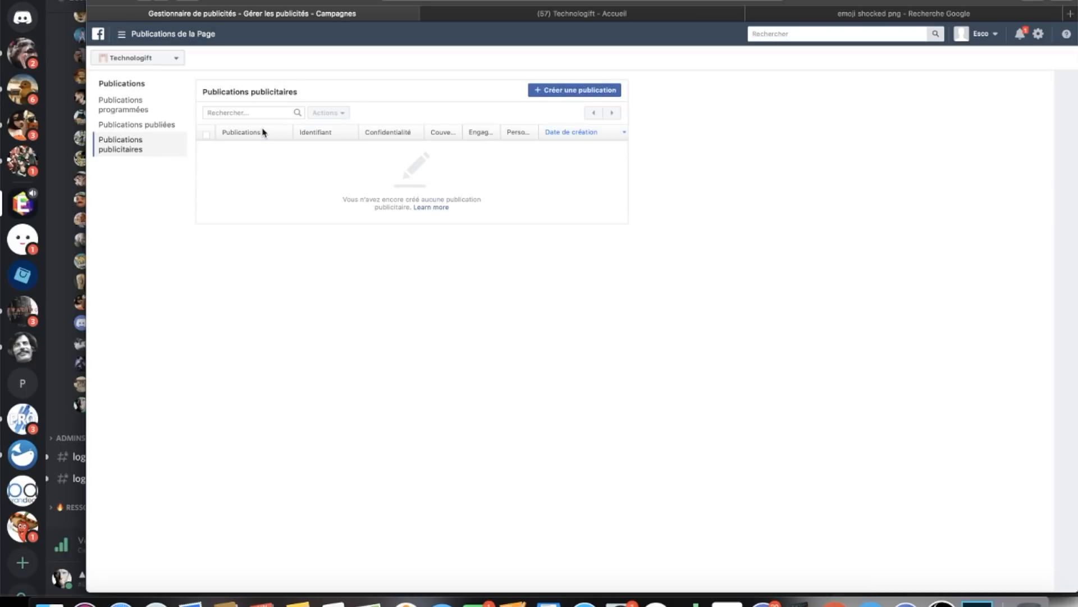
Step: Go through Technologift's scheduled and published posts and return to its ad posts (Publications publicitaires)
click(137, 106)
click(136, 124)
click(133, 142)
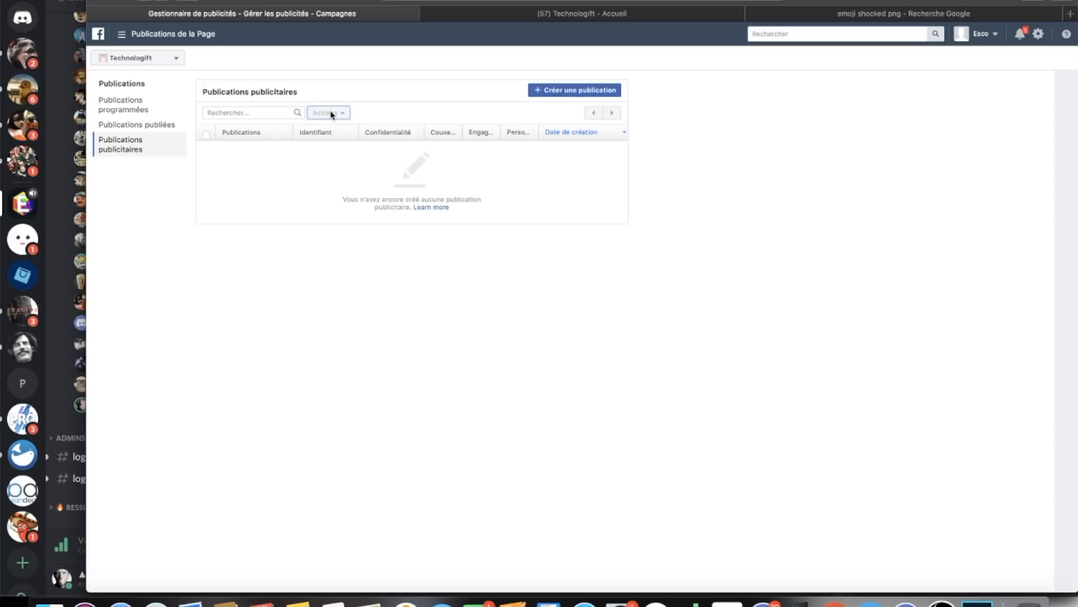
Step: Switch back to Discord and review the earlier class chat messages about ad targeting, residents and testing two ads
click(61, 274)
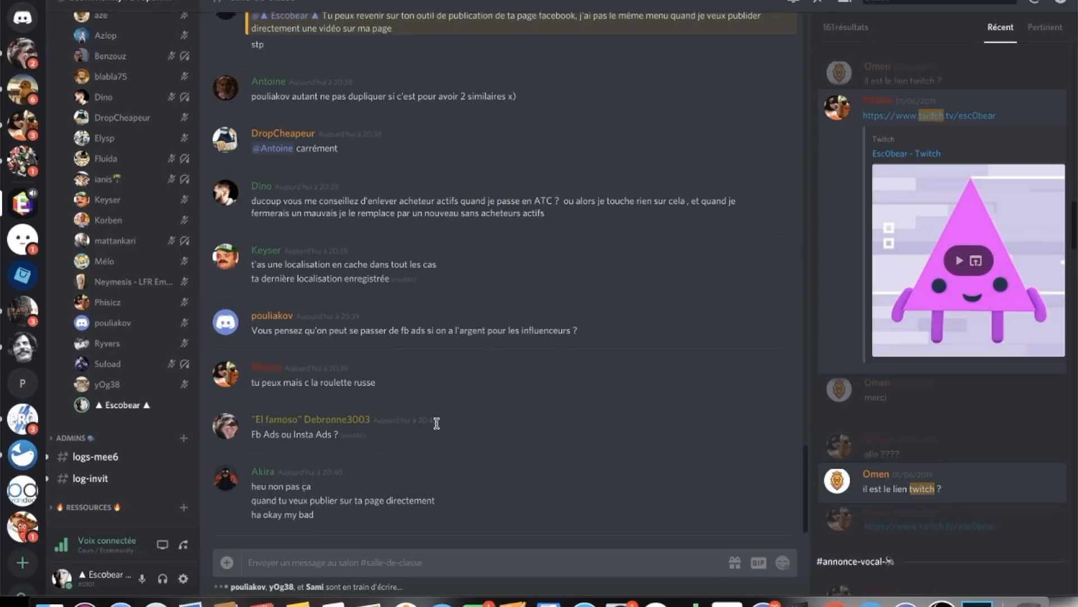
scroll(436, 422, up, 15)
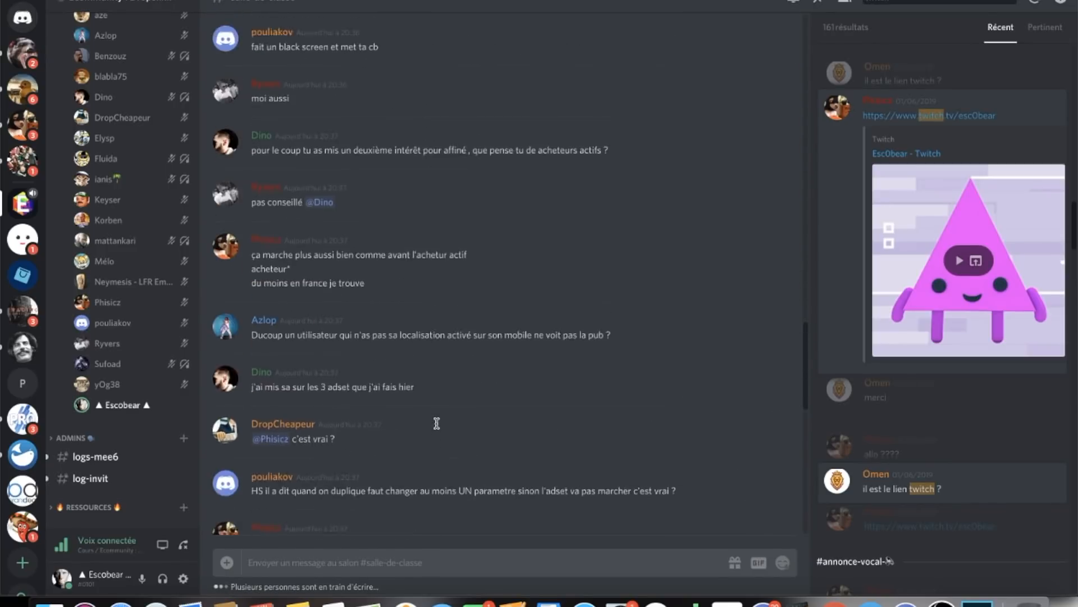
scroll(439, 427, up, 10)
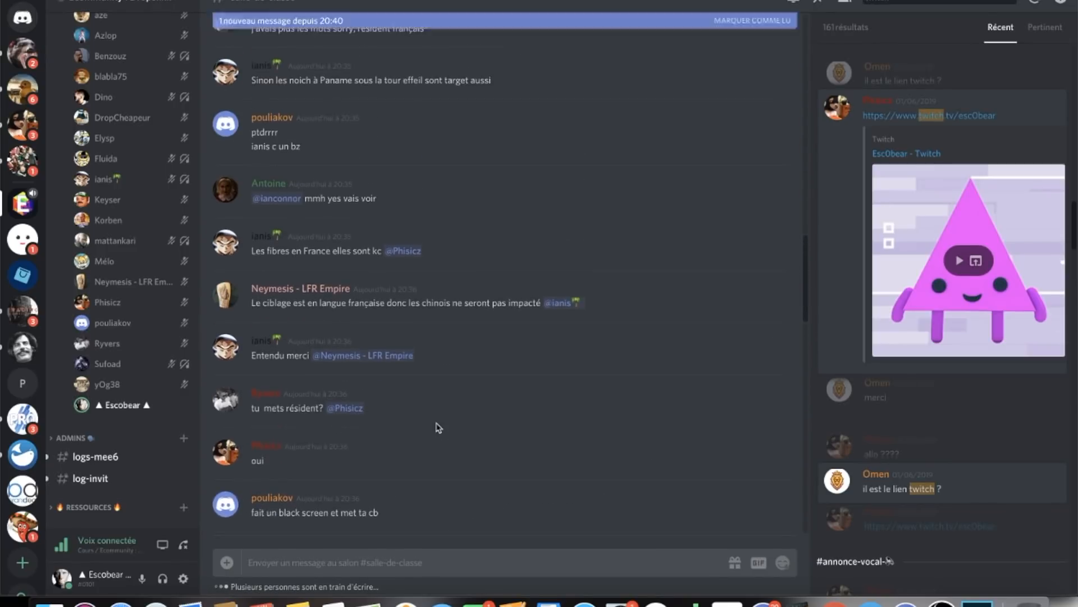
scroll(438, 427, up, 8)
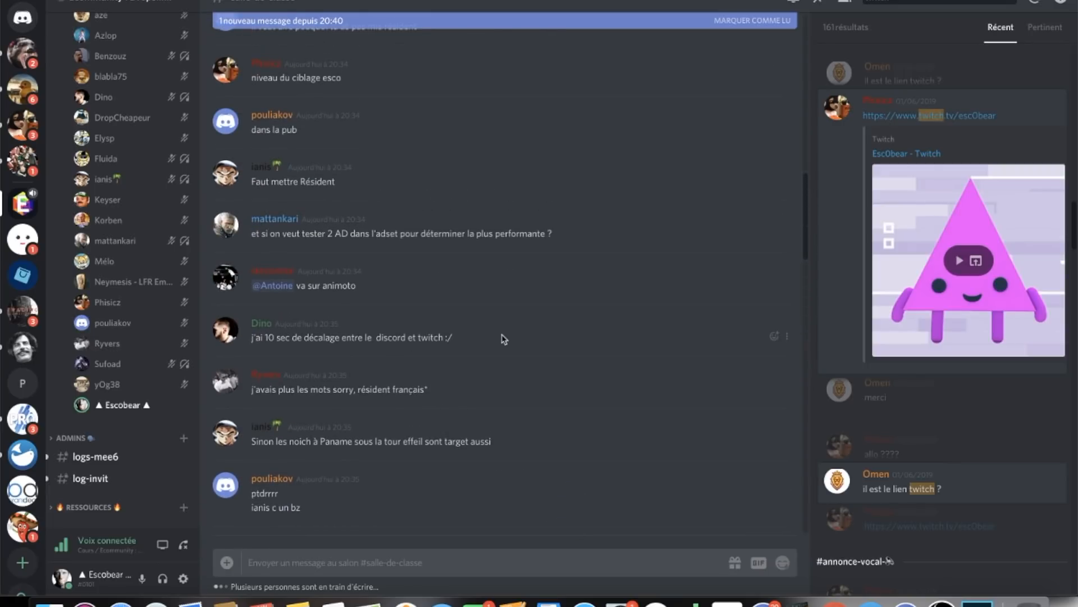
scroll(504, 338, up, 7)
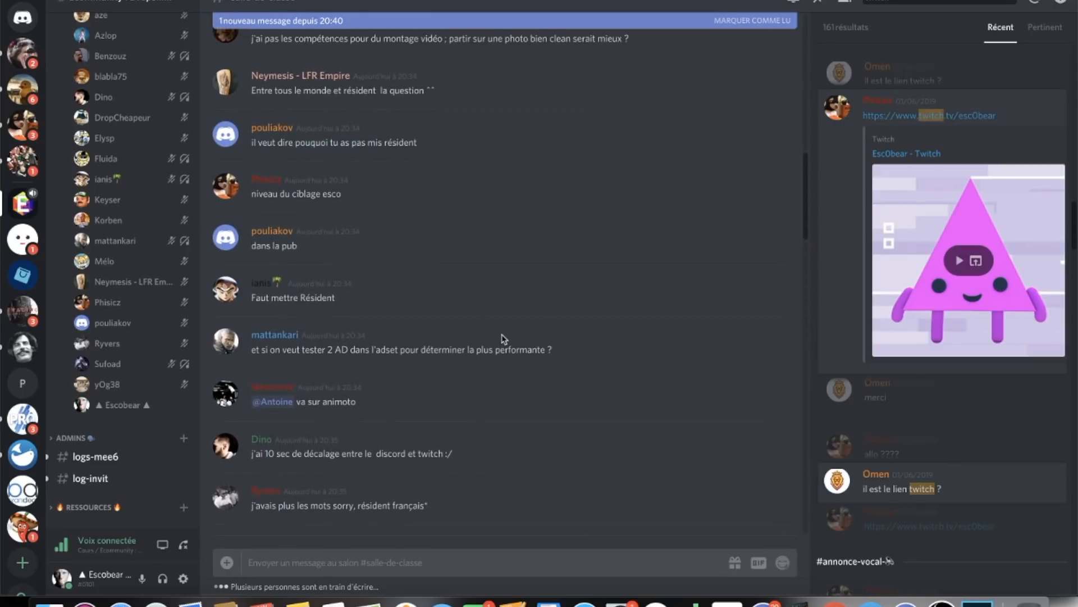
scroll(504, 339, up, 7)
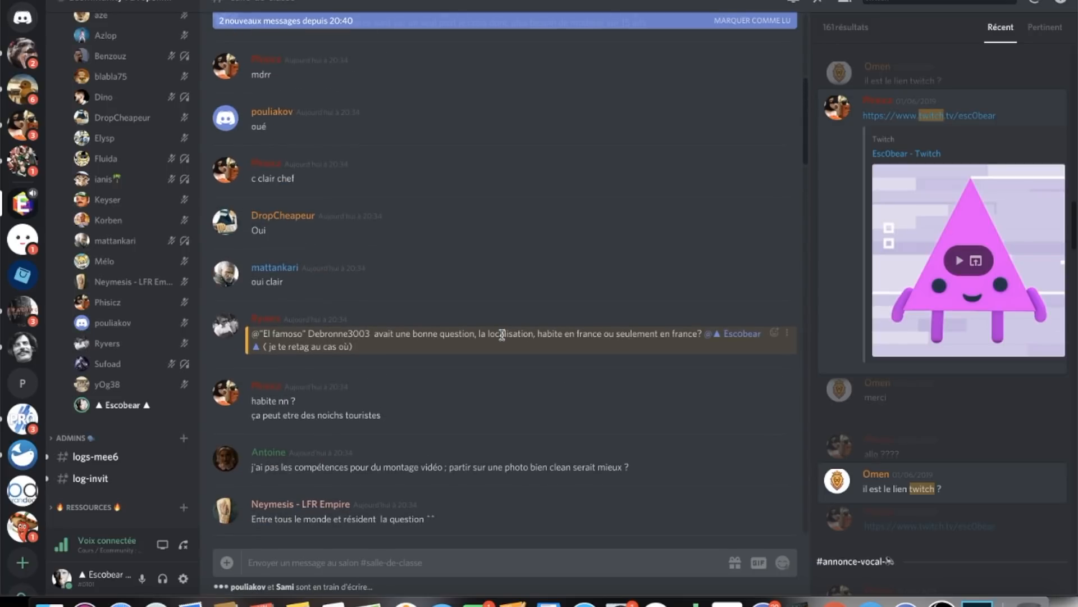
scroll(502, 336, up, 5)
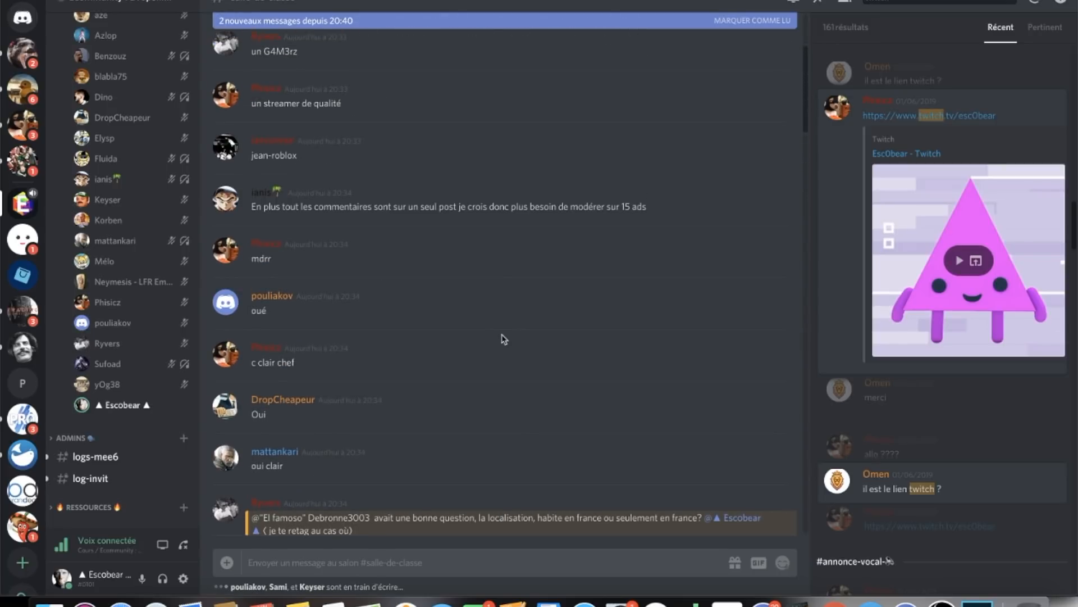
Step: Return to the newest chat messages, highlight the question about the maximum repetition on a retarget, and clear the highlight
scroll(504, 339, down, 10)
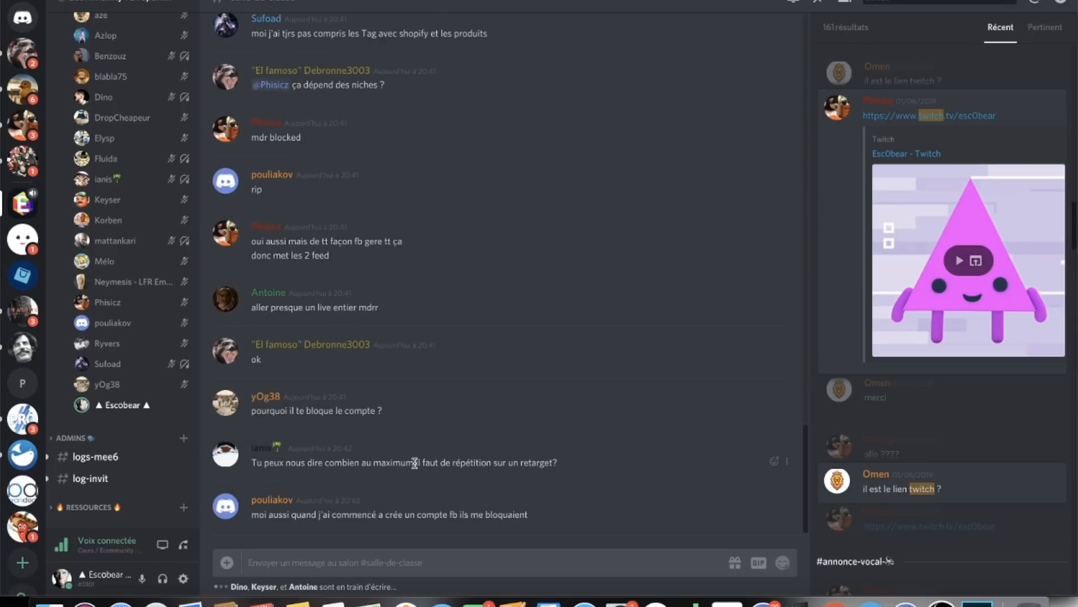
drag(569, 468, 250, 462)
click(570, 465)
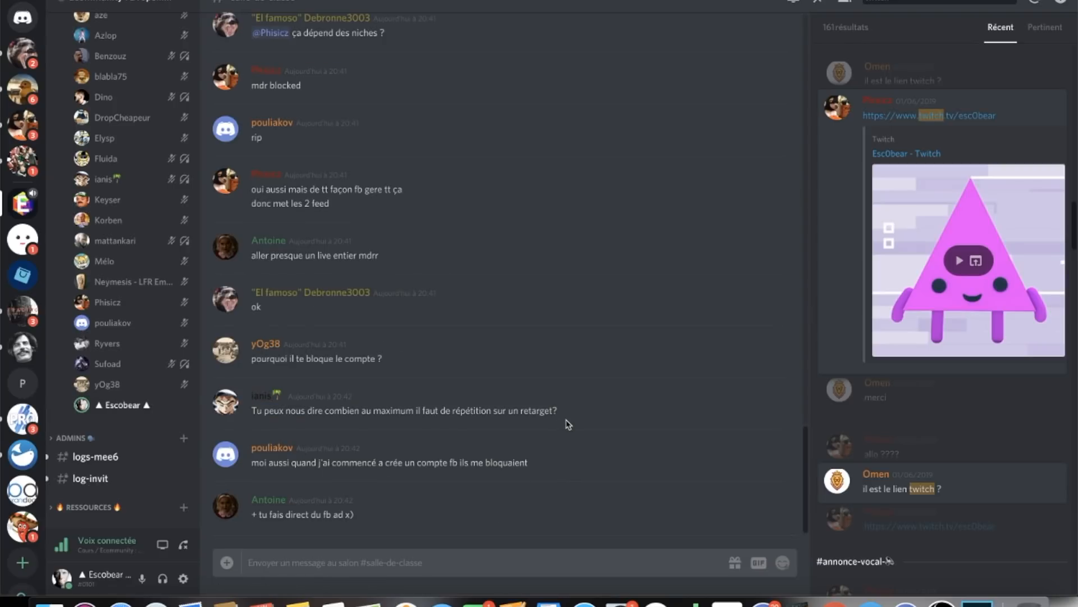